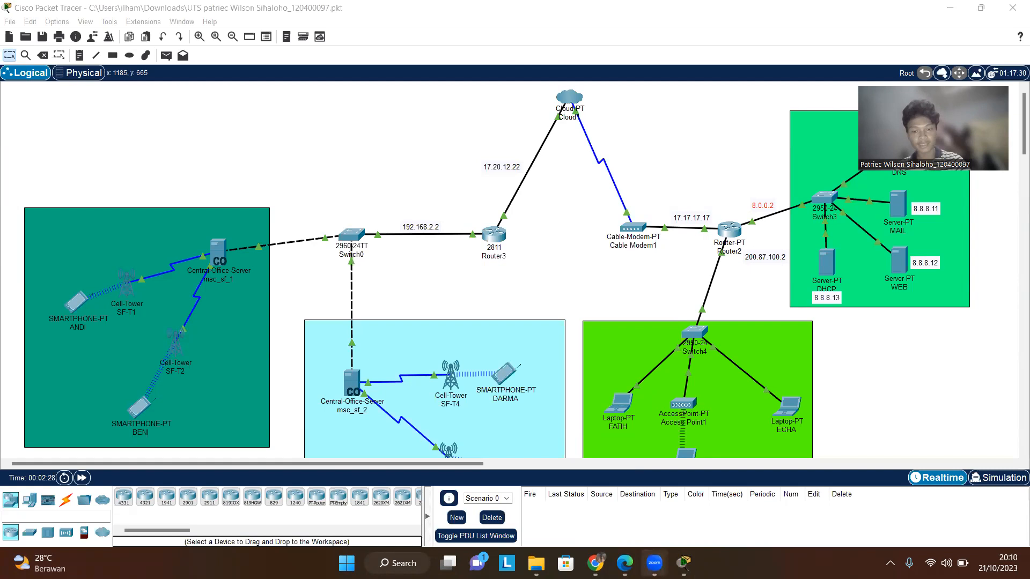
- Review the assignment instructions and reference topology in the UTS PDF
left_click(625, 563)
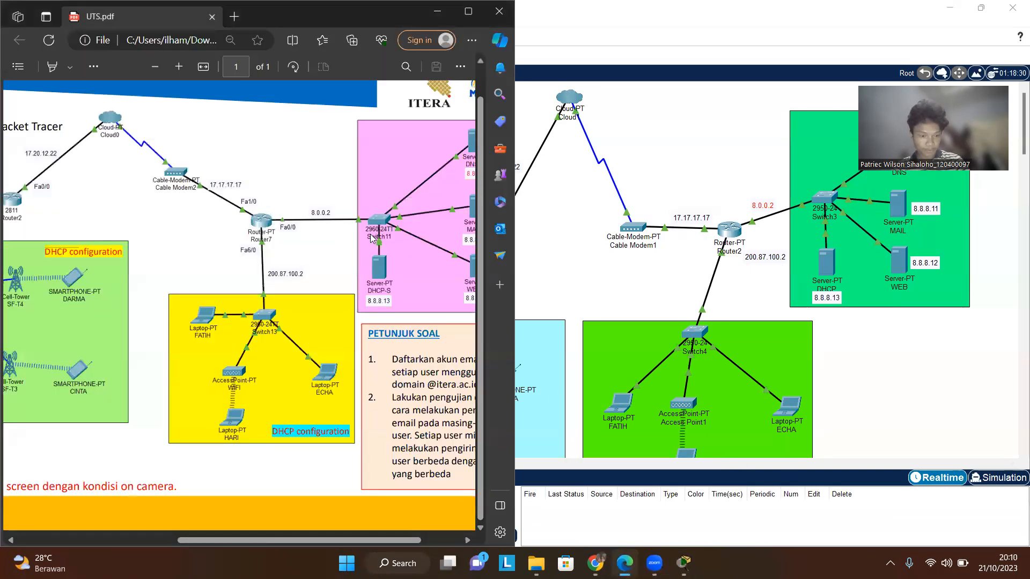
left_click_drag(372, 346, 437, 536)
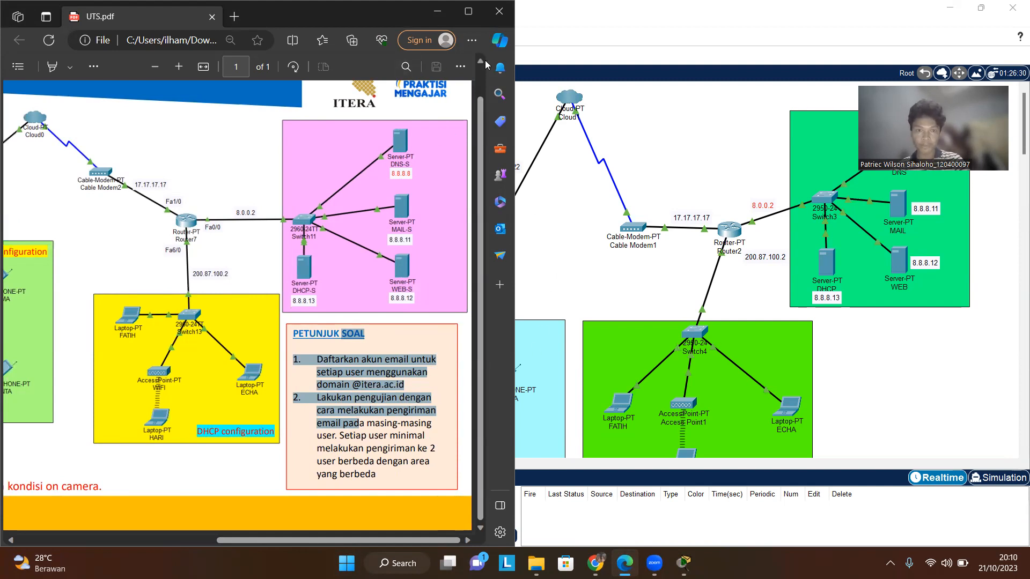
left_click_drag(388, 12, 401, 61)
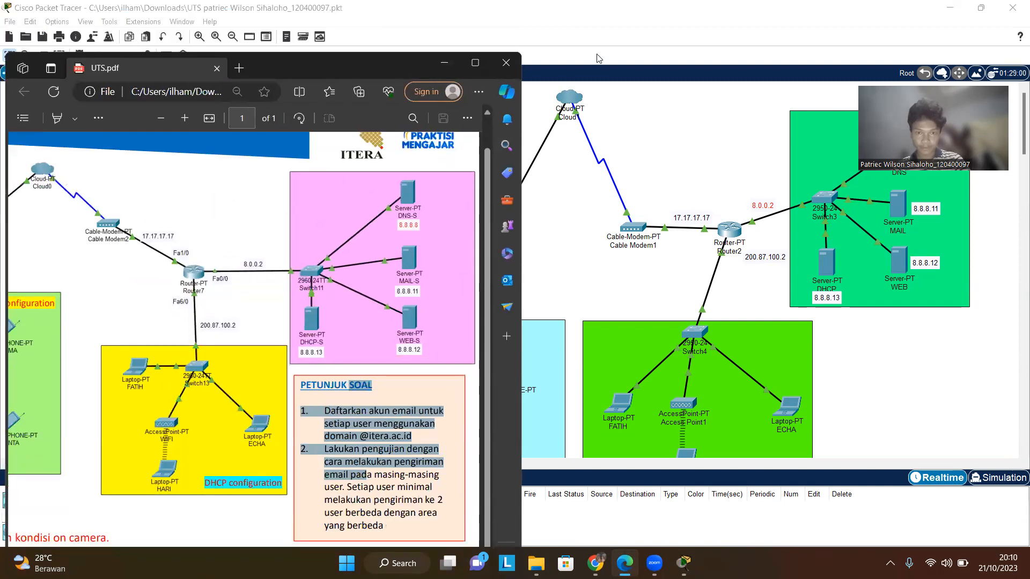
left_click(452, 68)
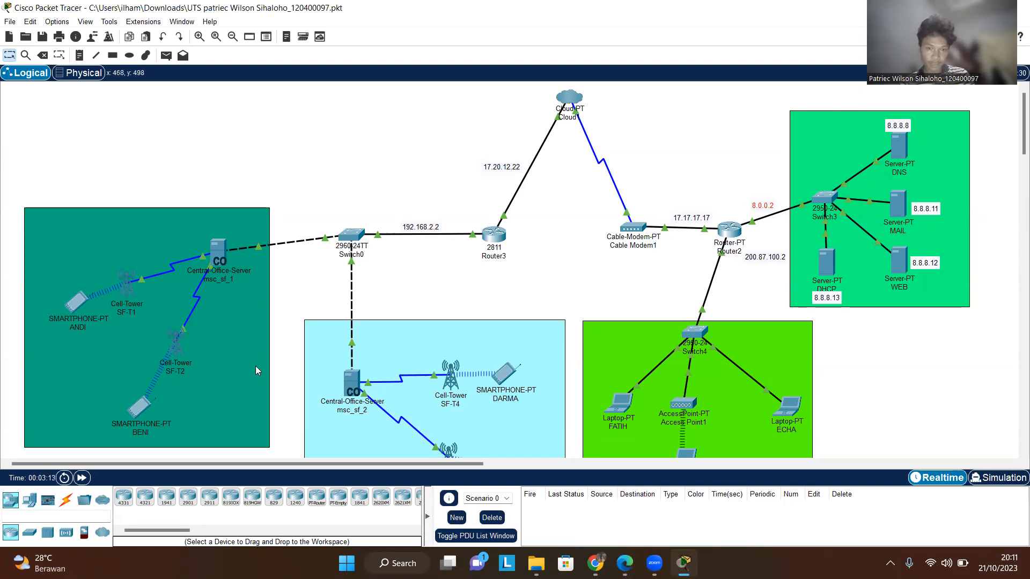
scroll(257, 343, "down", 2)
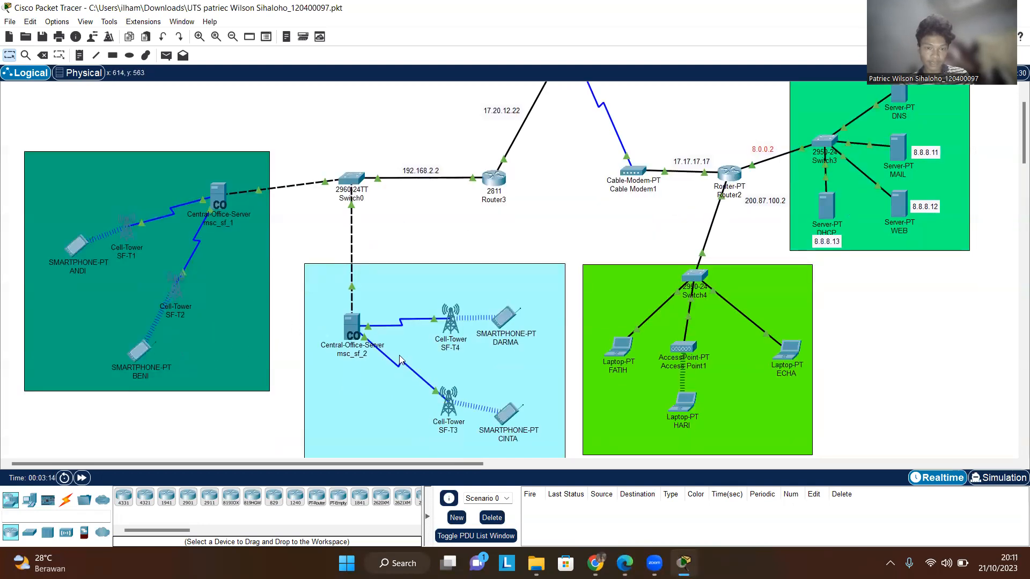
scroll(462, 250, "up", 2)
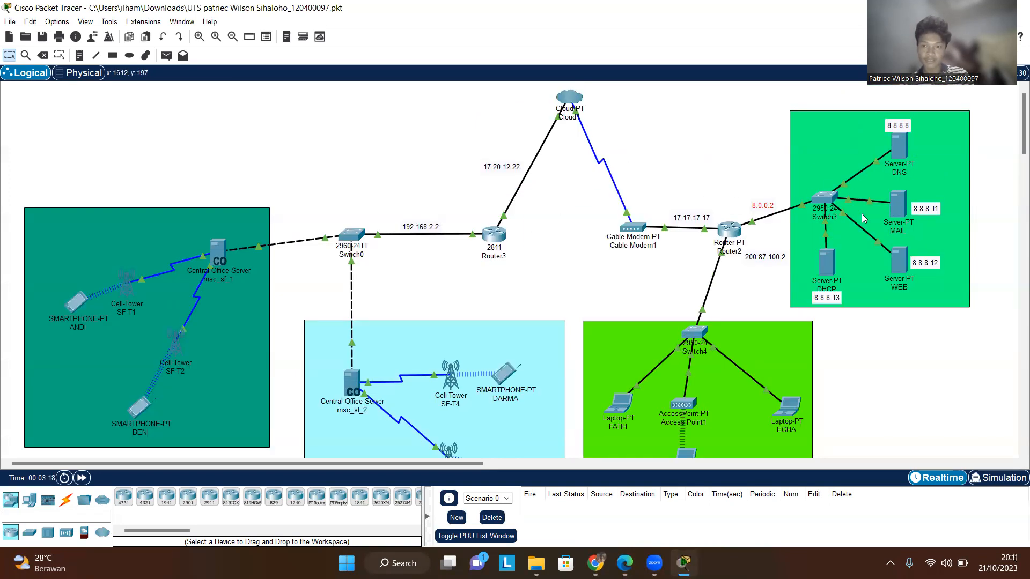
scroll(862, 215, "down", 2)
scroll(590, 304, "up", 2)
scroll(663, 316, "down", 2)
scroll(657, 235, "up", 2)
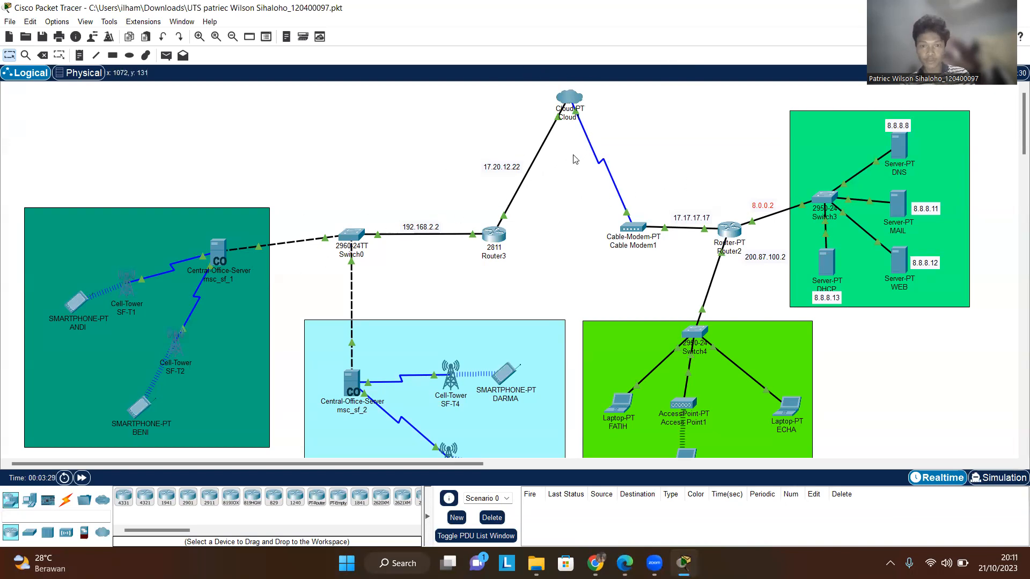
- Inspect Cloud1's Ethernet6 interface and its Coaxial7-to-Ethernet6 cable connection settings
left_click(570, 104)
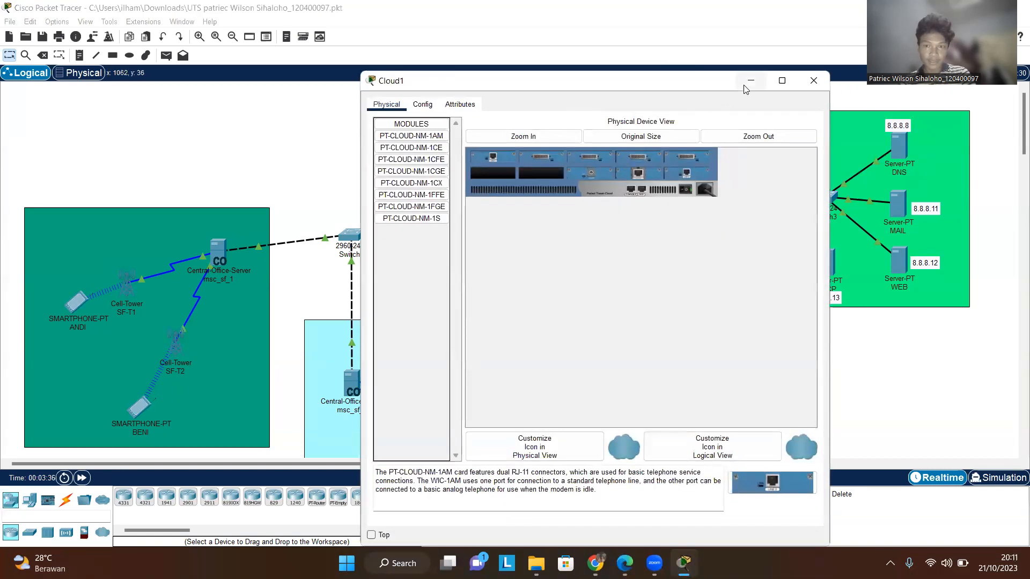
left_click(822, 76)
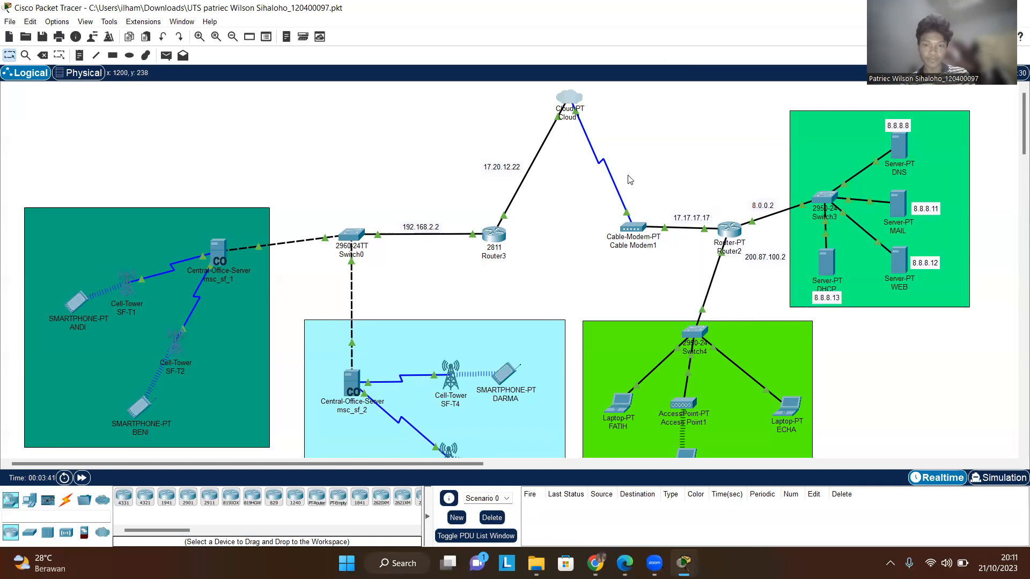
left_click(569, 101)
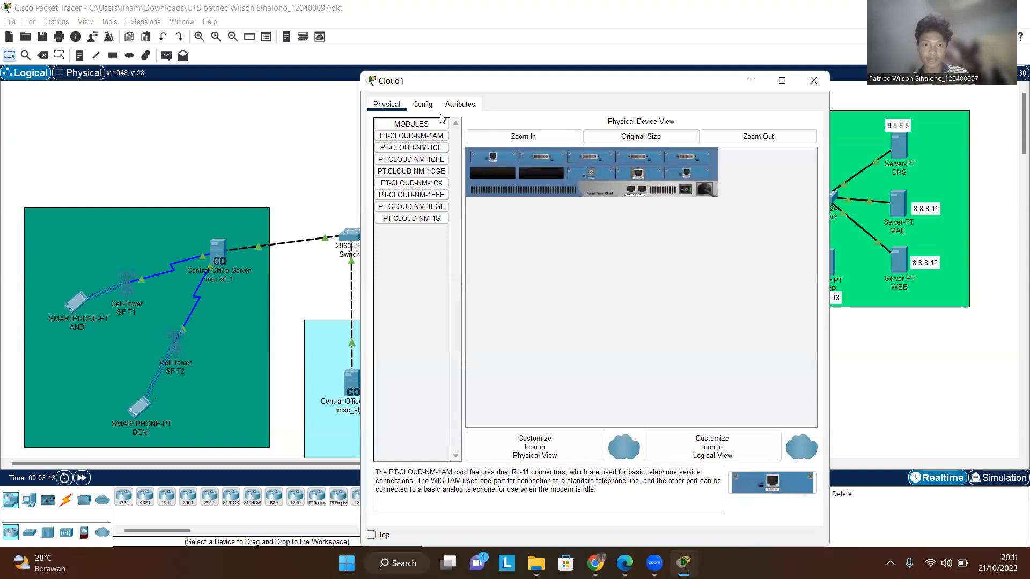
left_click(423, 105)
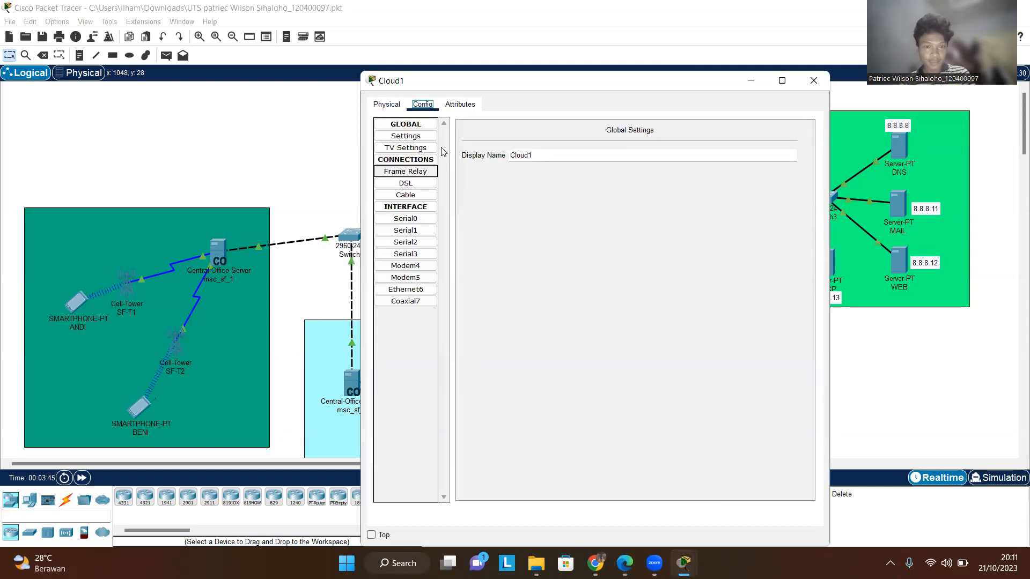
left_click(459, 104)
left_click(422, 104)
left_click(419, 290)
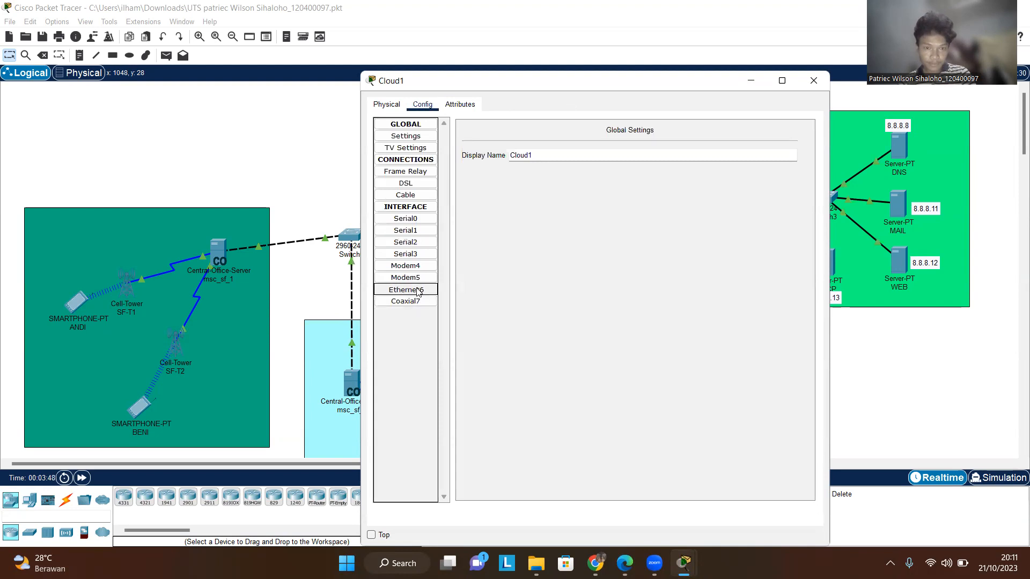
left_click(430, 197)
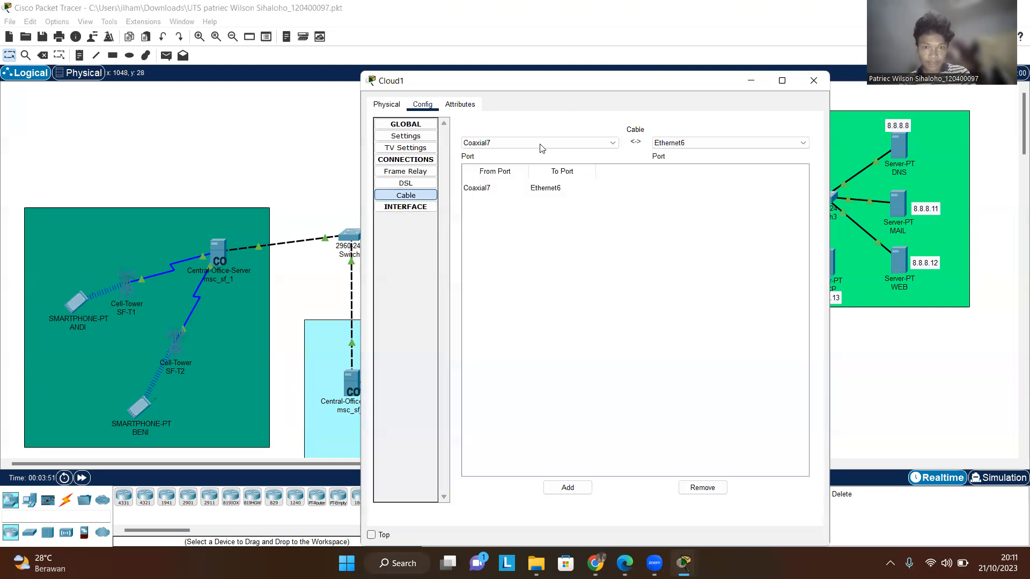
left_click(697, 143)
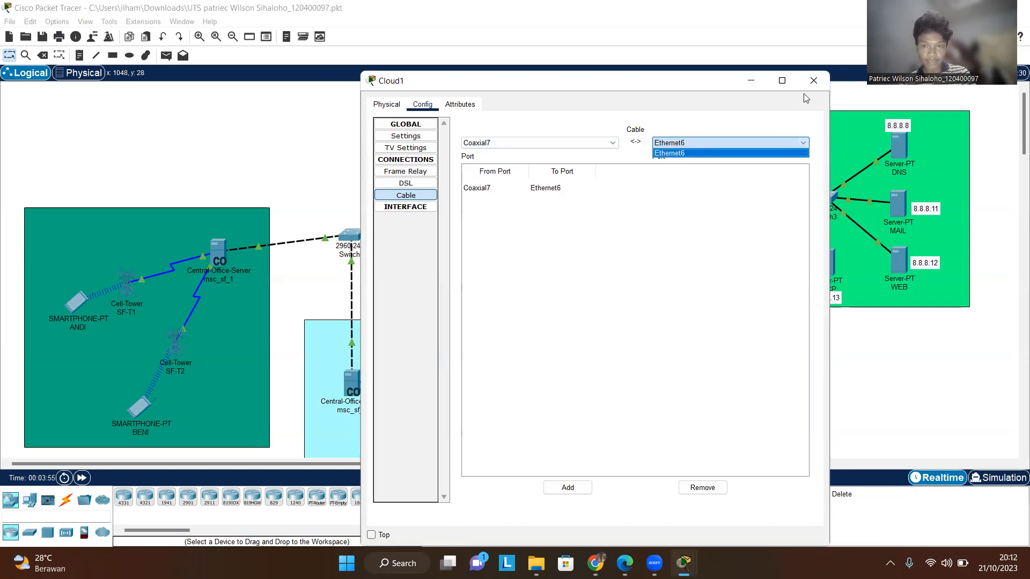
left_click(709, 153)
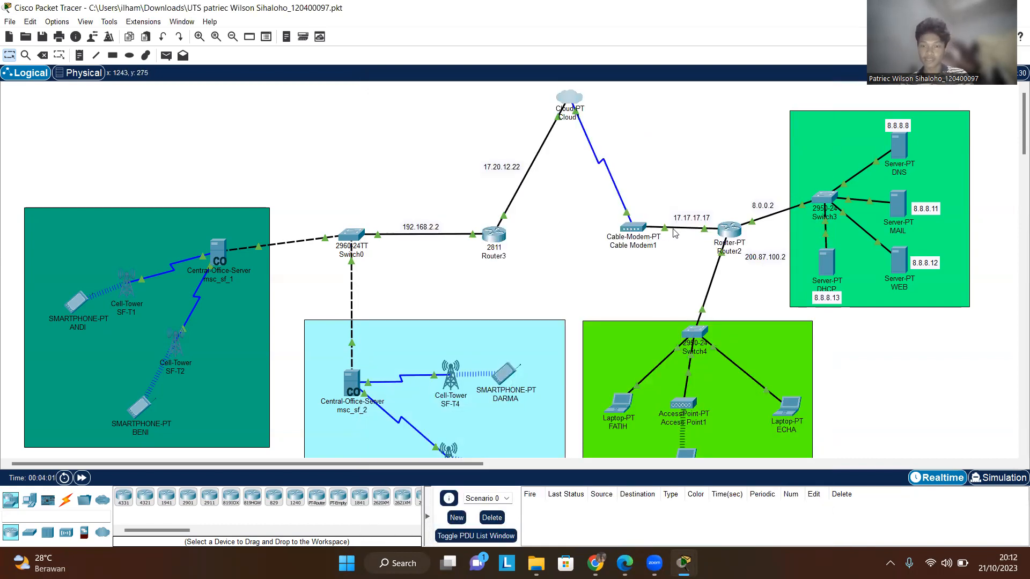
- Shift the 17.17.17.17 label slightly left and briefly open Router2's device window
left_click_drag(692, 222, 682, 224)
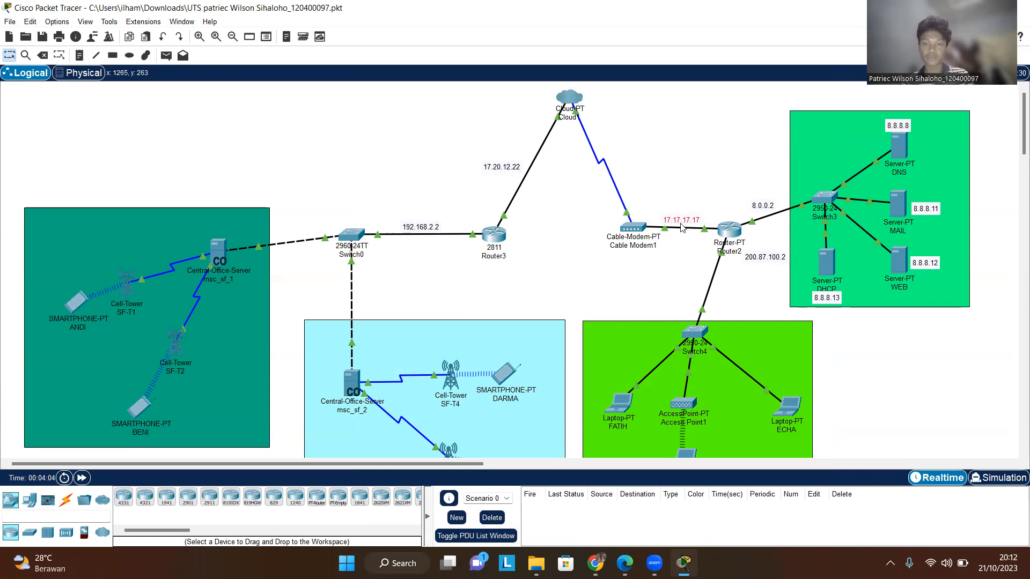
left_click(729, 234)
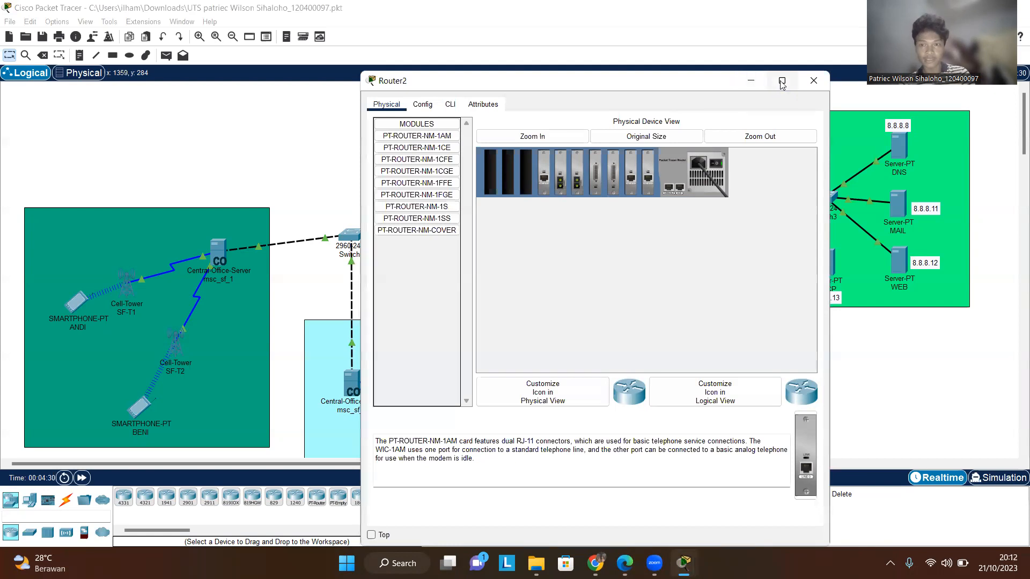
left_click(813, 81)
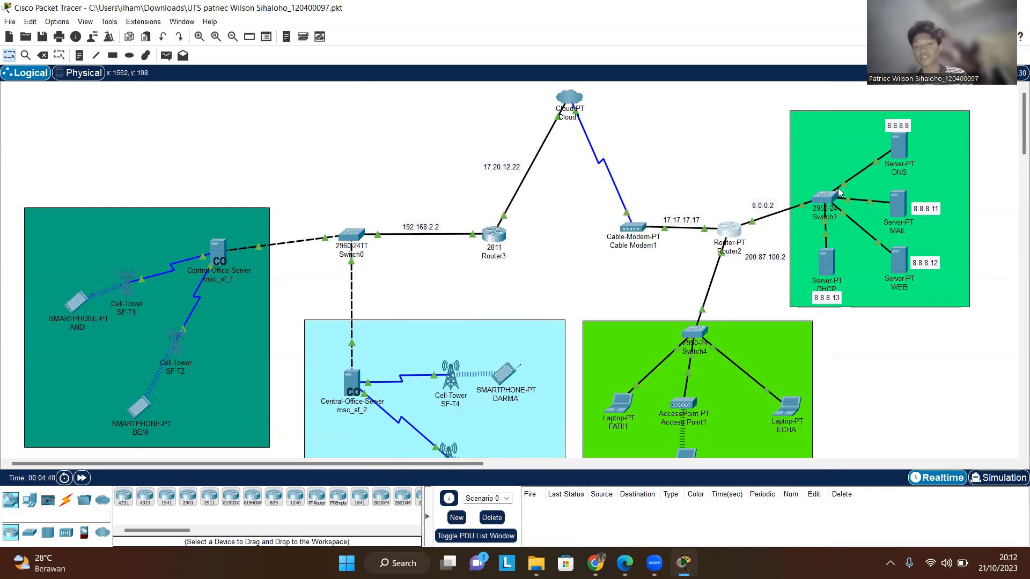
mouse_move(840, 182)
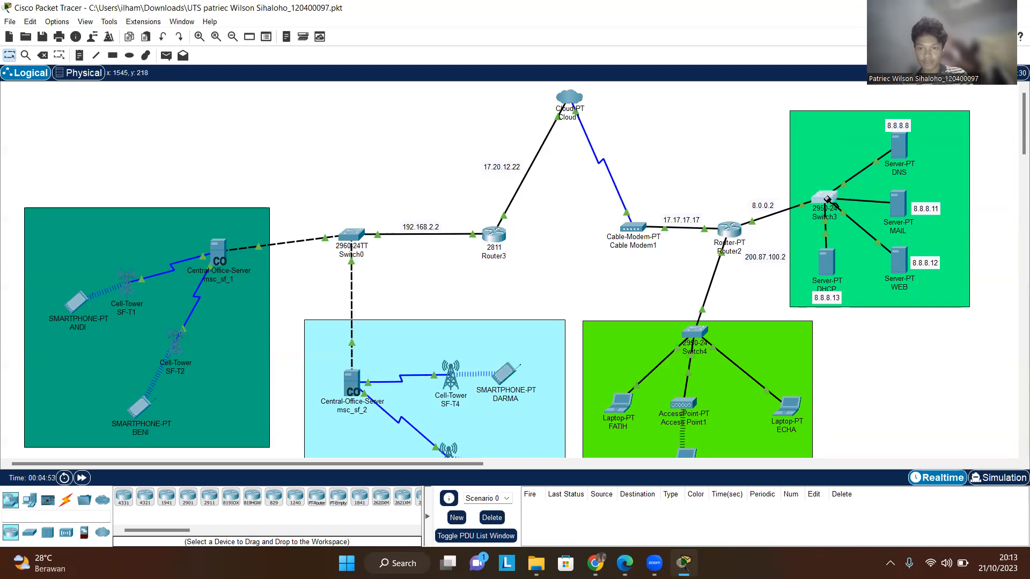
left_click(843, 206)
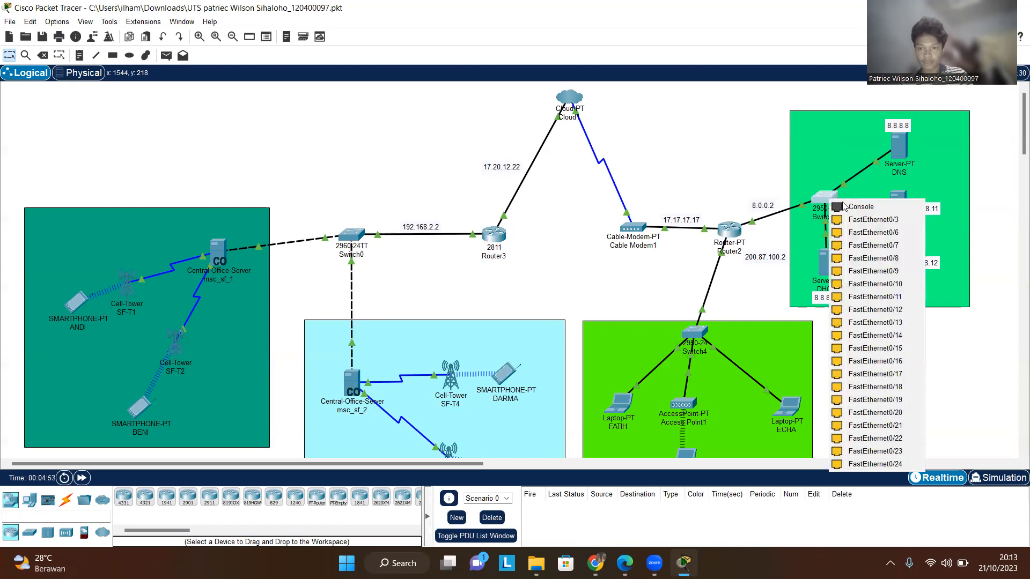
left_click(865, 222)
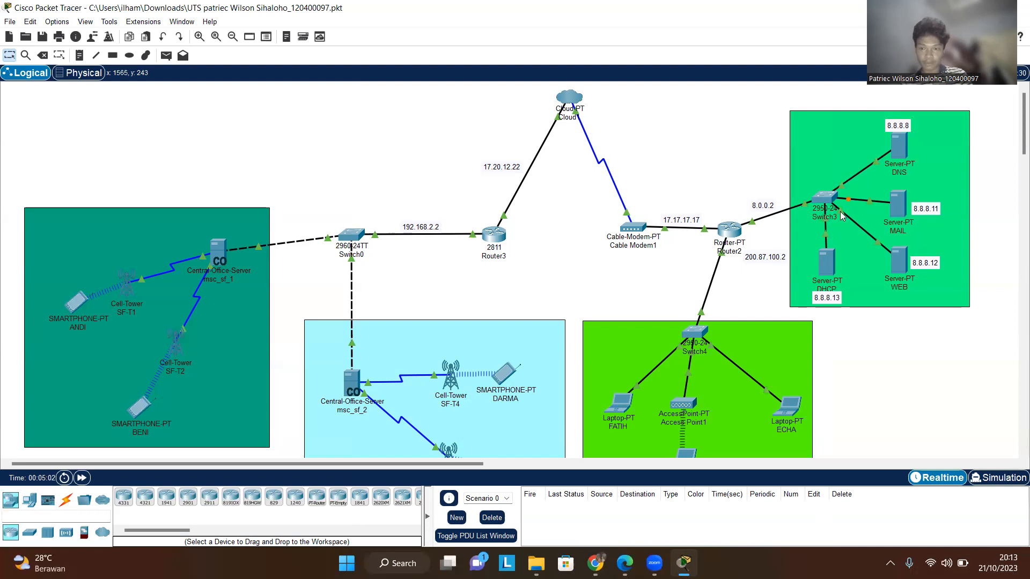
mouse_move(840, 211)
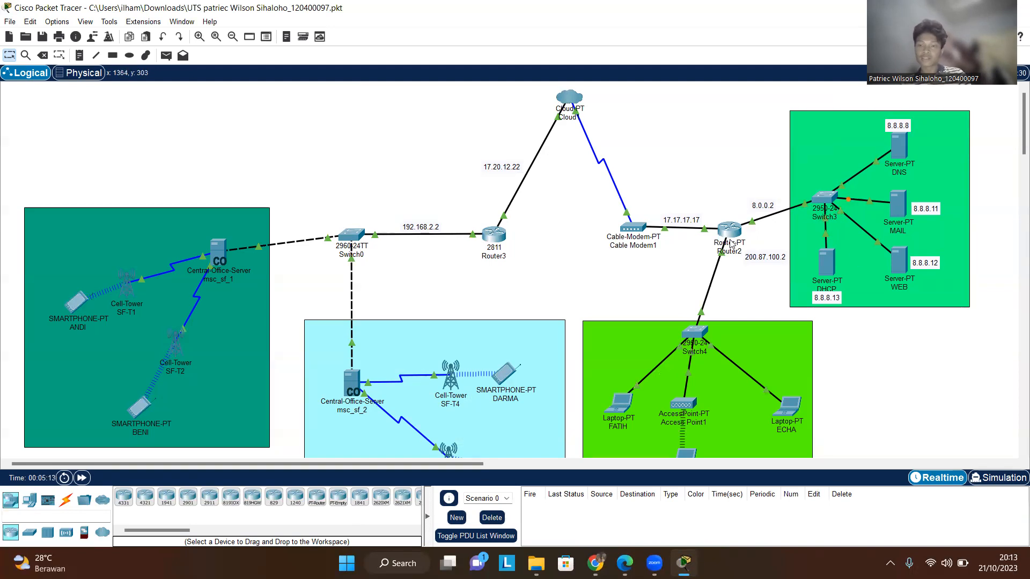
mouse_move(739, 255)
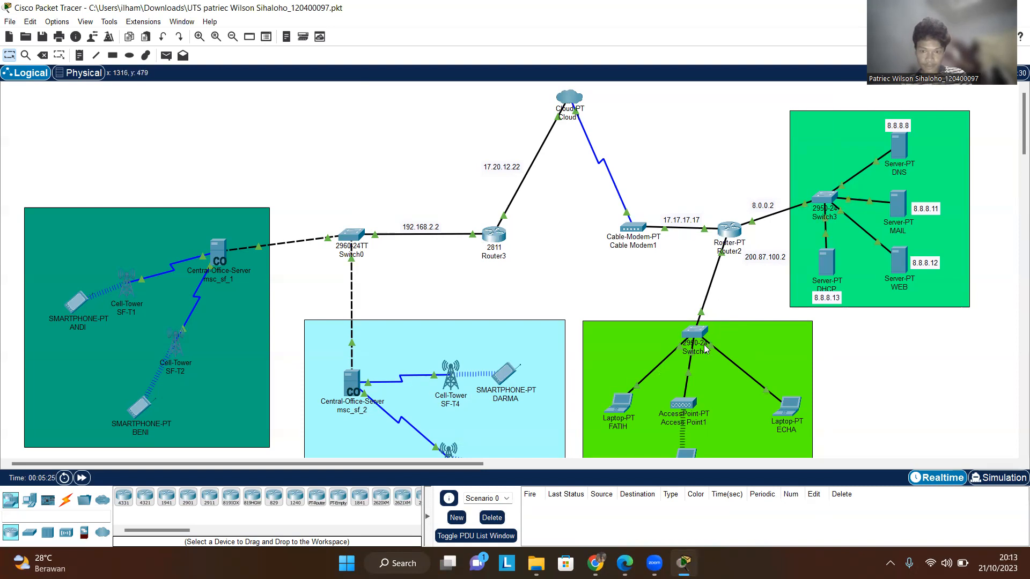
scroll(718, 322, "down", 3)
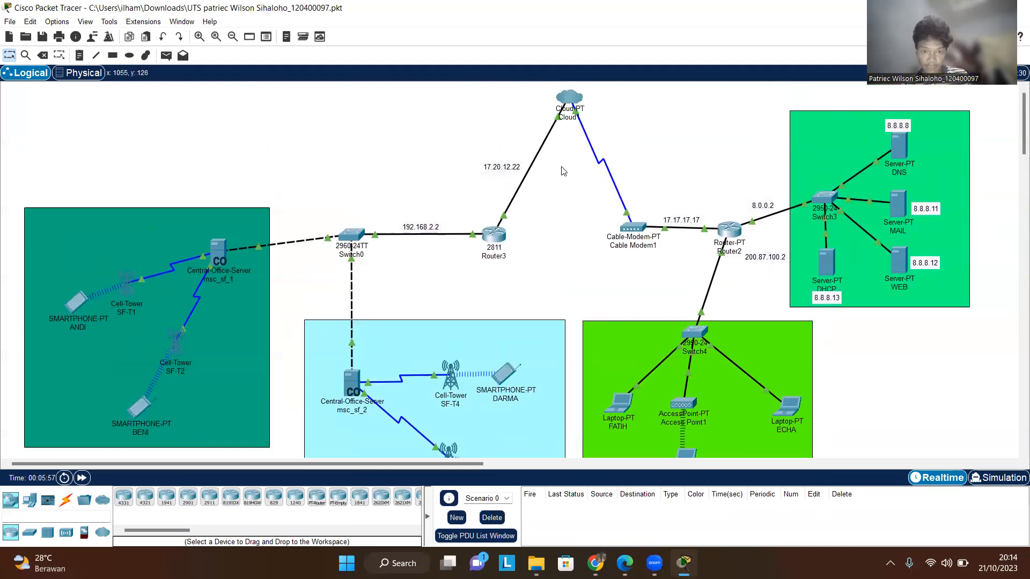
scroll(557, 184, "up", 1)
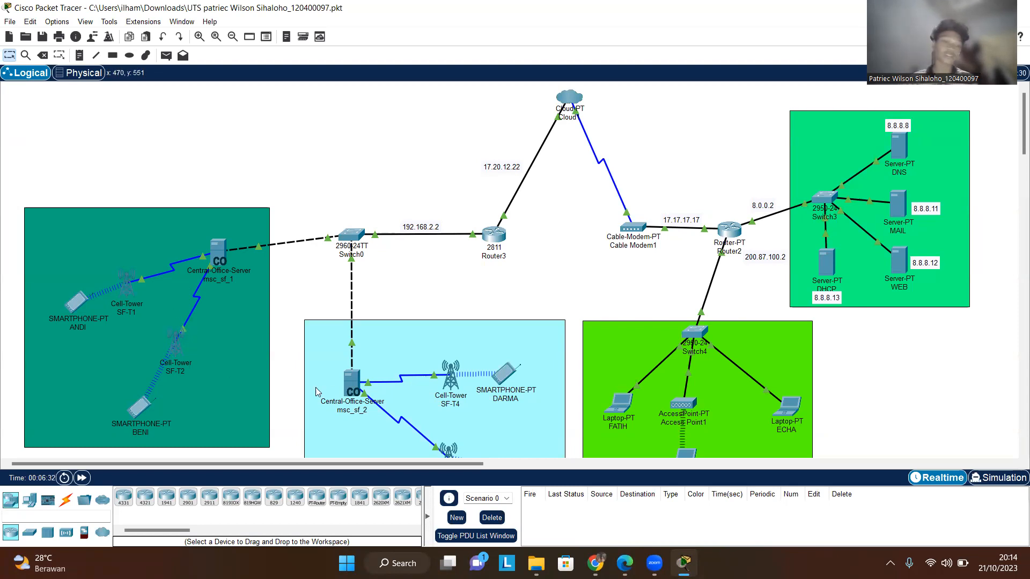
scroll(420, 321, "down", 3)
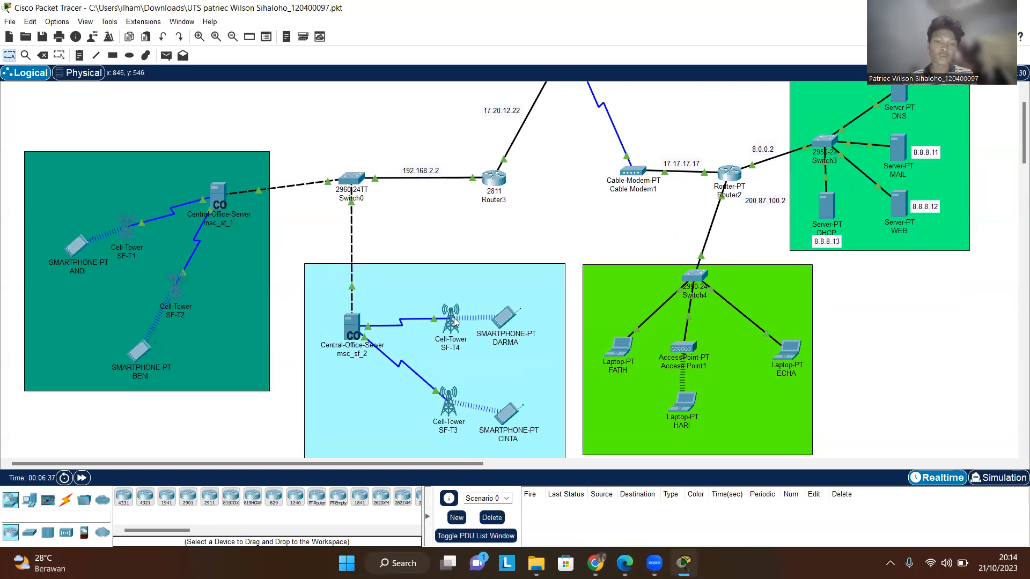
scroll(482, 357, "down", 6)
scroll(497, 363, "up", 6)
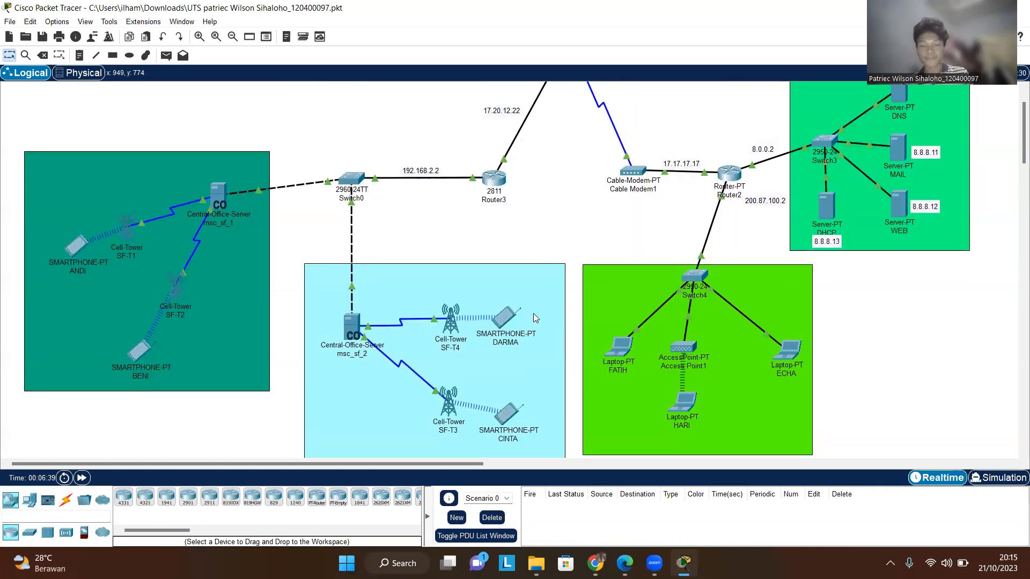
scroll(536, 321, "up", 3)
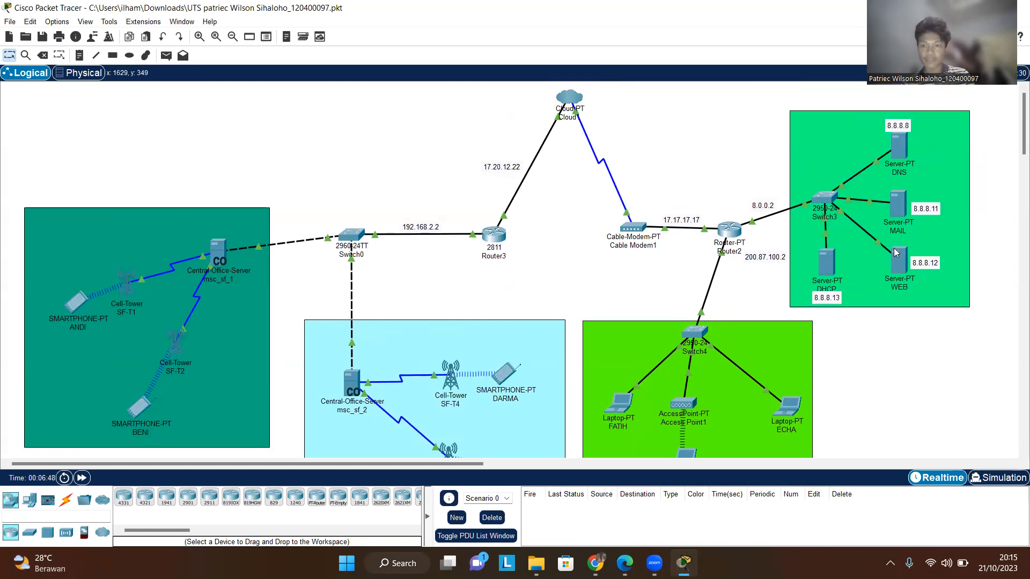
- Inspect the DNS server's gateway settings and its DNS service resource records
mouse_move(897, 231)
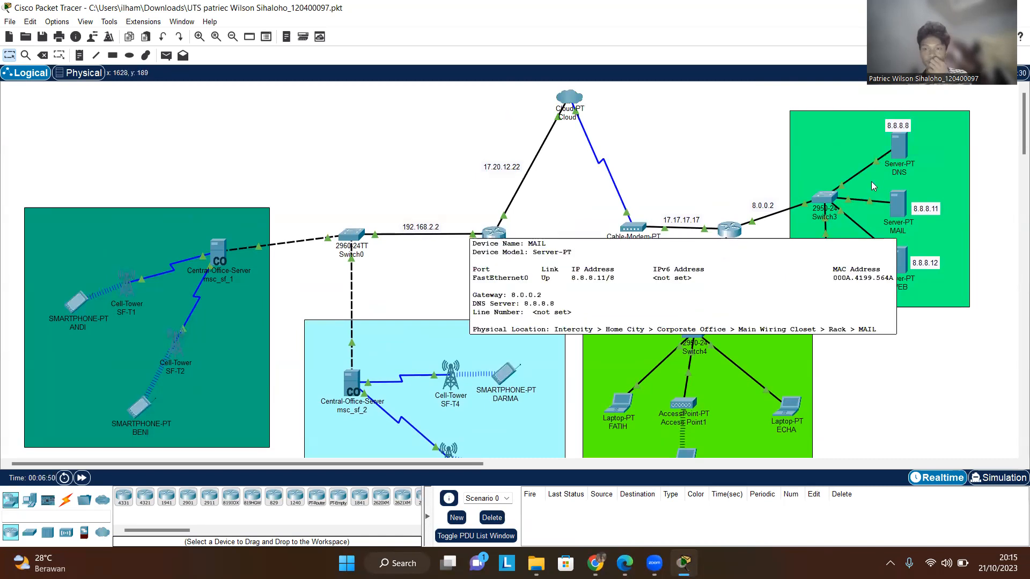
left_click(896, 146)
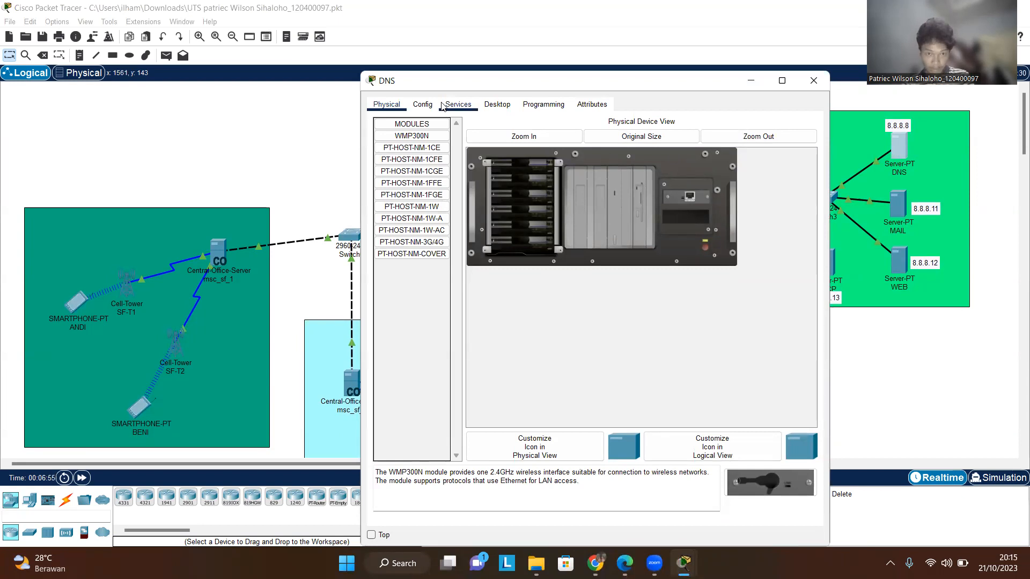
left_click(422, 109)
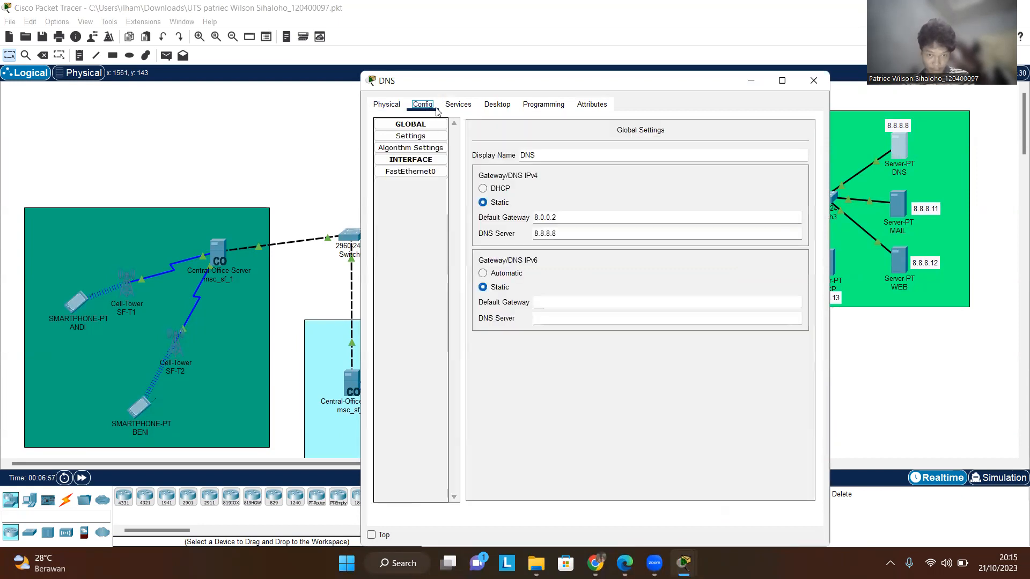
left_click(439, 139)
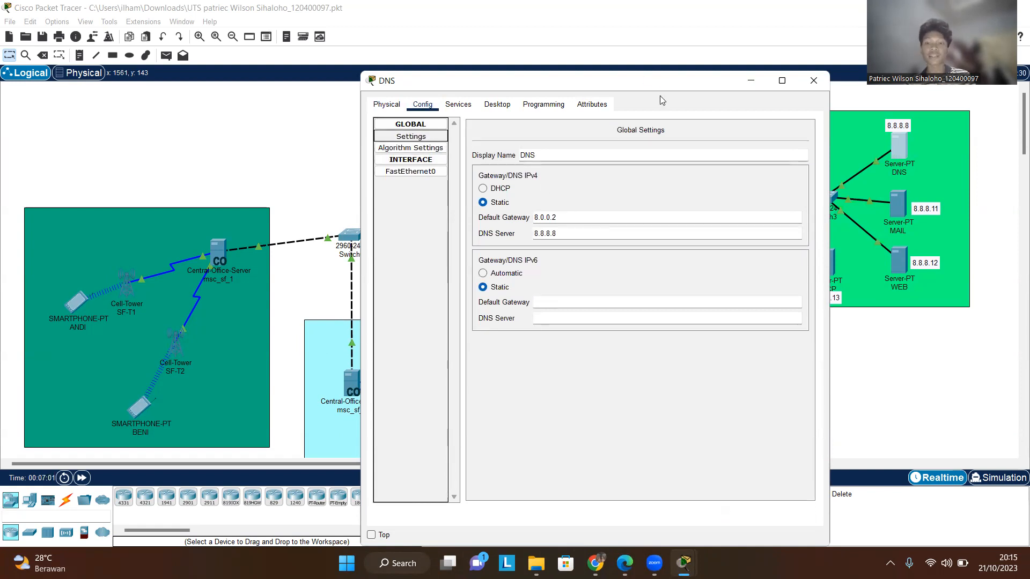
left_click_drag(760, 80, 745, 153)
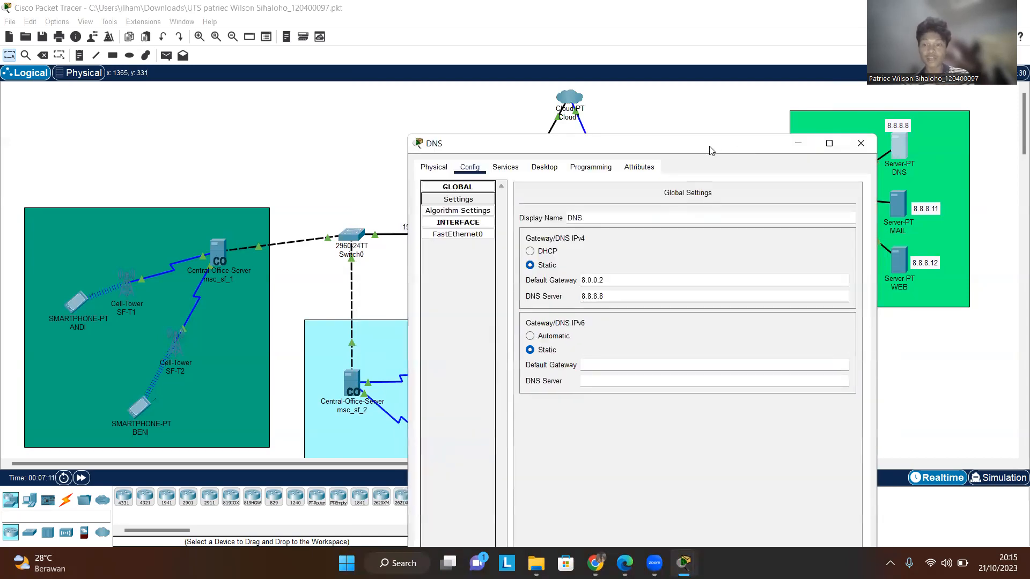
left_click_drag(682, 155, 652, 165)
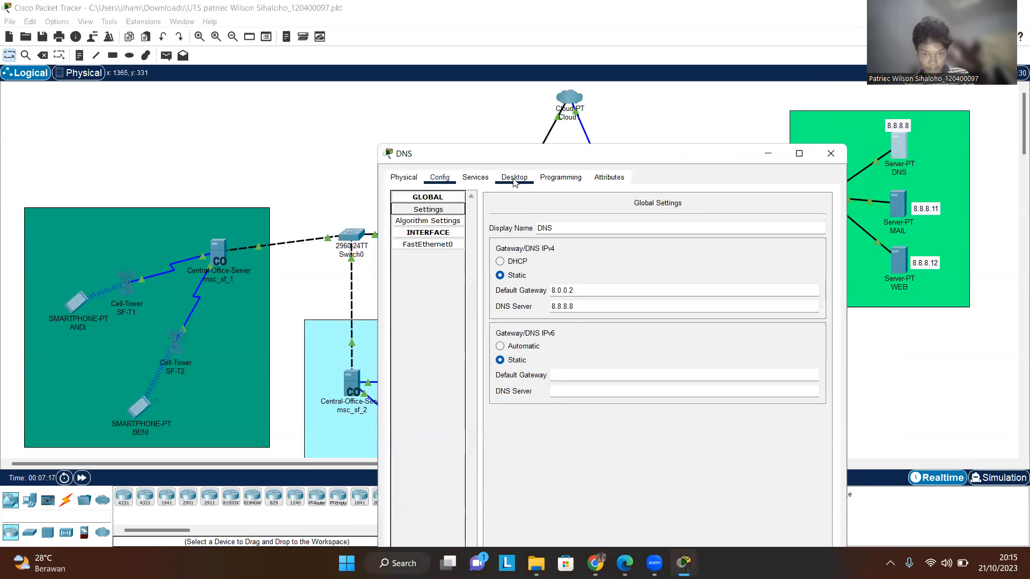
left_click(489, 178)
left_click(441, 258)
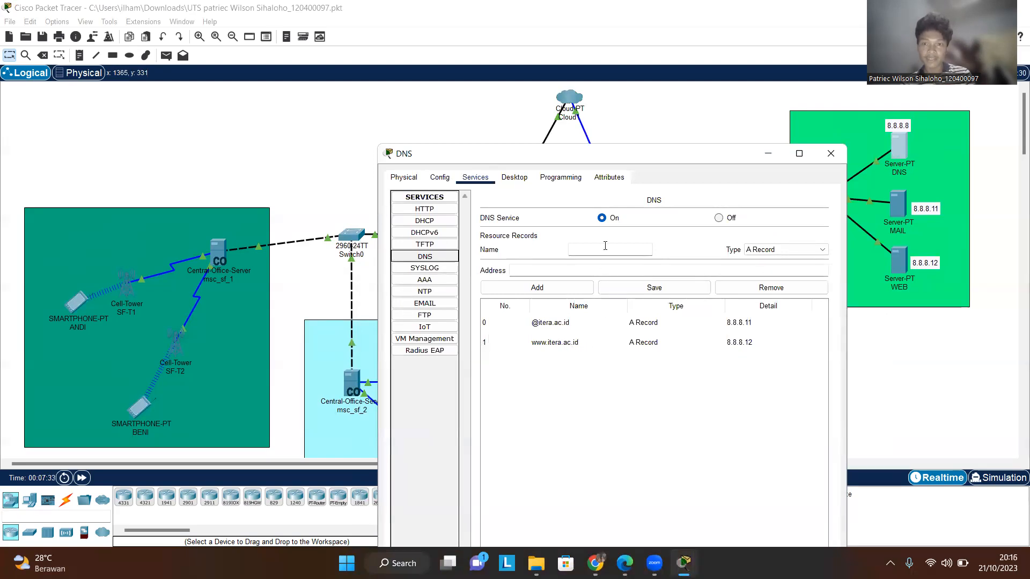
- Close the DNS window and inspect the MAIL server's gateway, DNS server and FastEthernet0 IP settings
left_click_drag(666, 155, 671, 148)
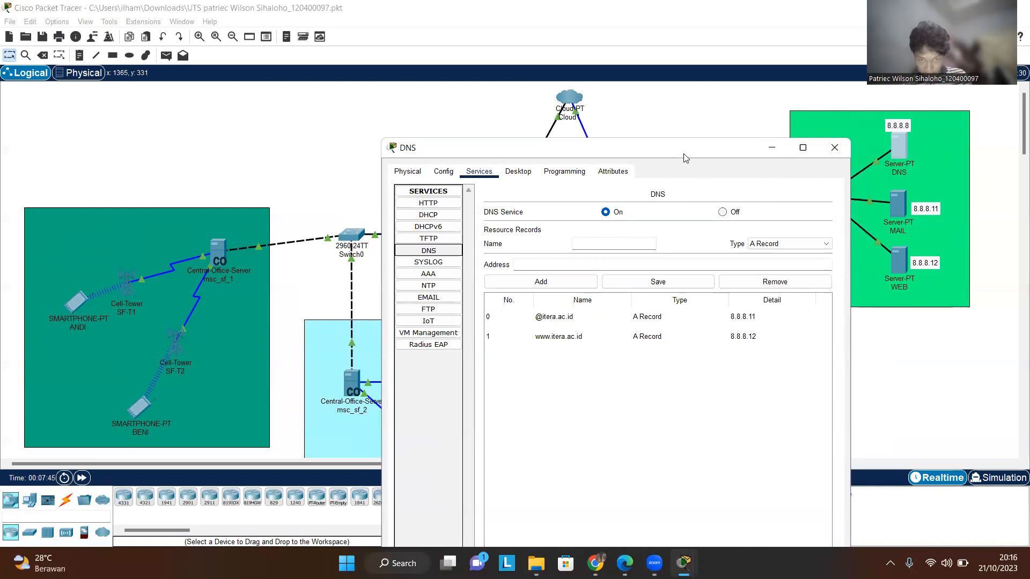
left_click_drag(684, 152, 687, 131)
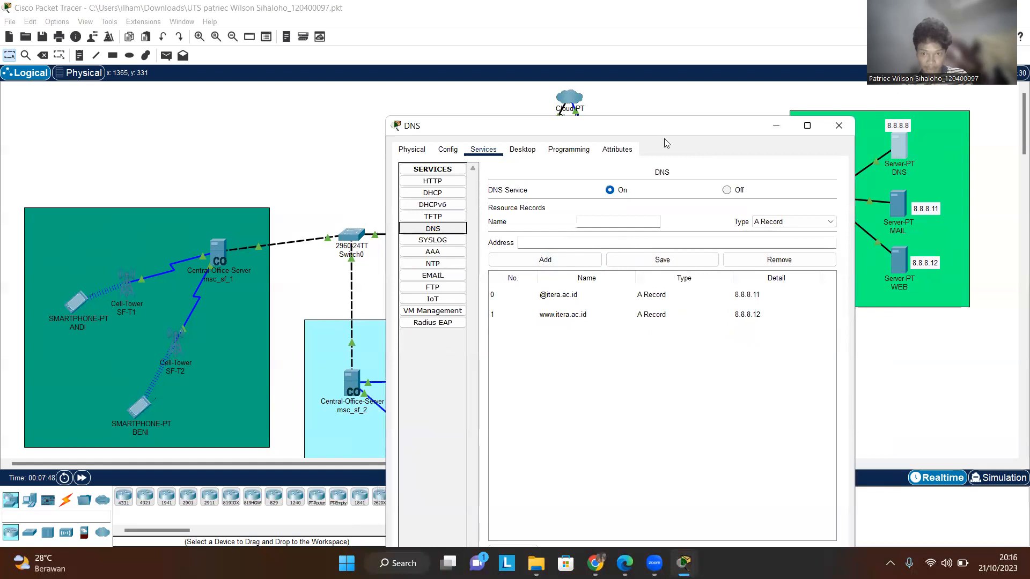
left_click_drag(668, 123, 684, 69)
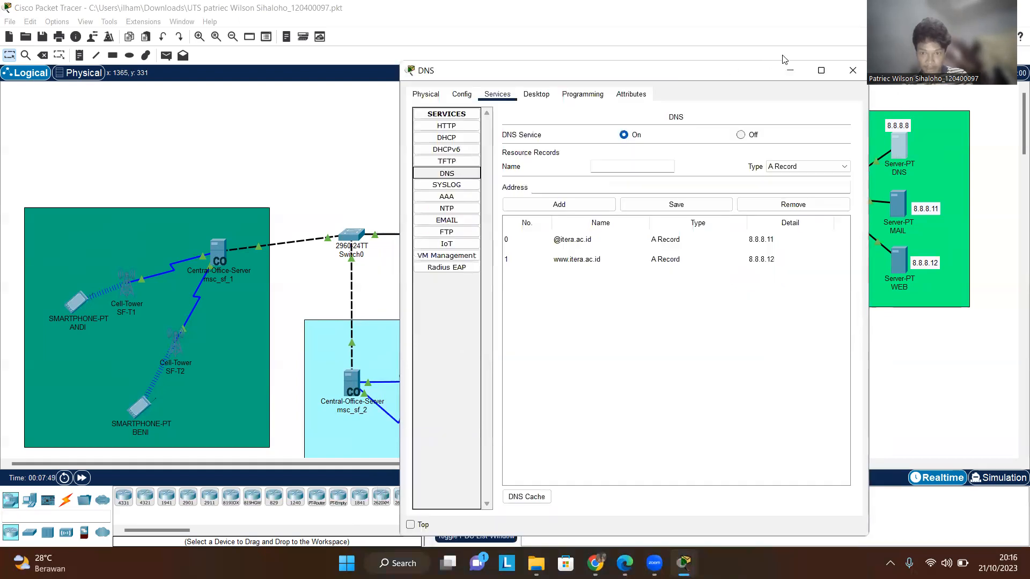
left_click(852, 66)
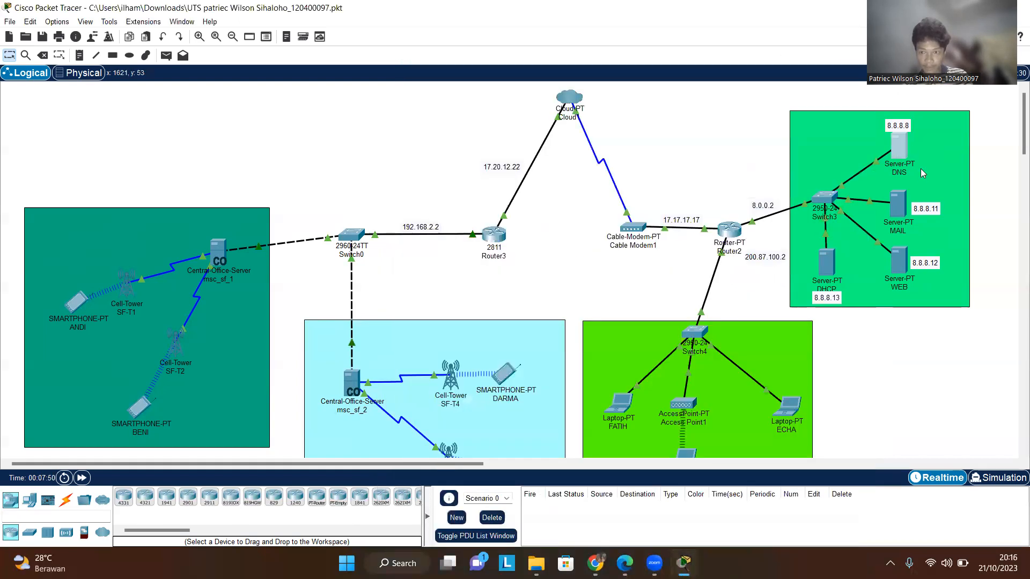
left_click(901, 201)
left_click(808, 122)
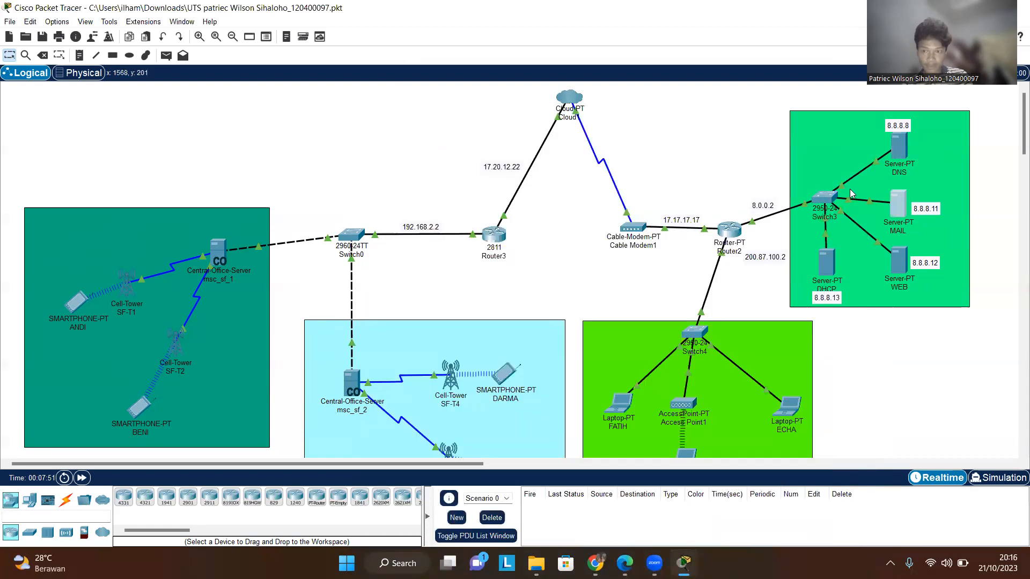
left_click(898, 204)
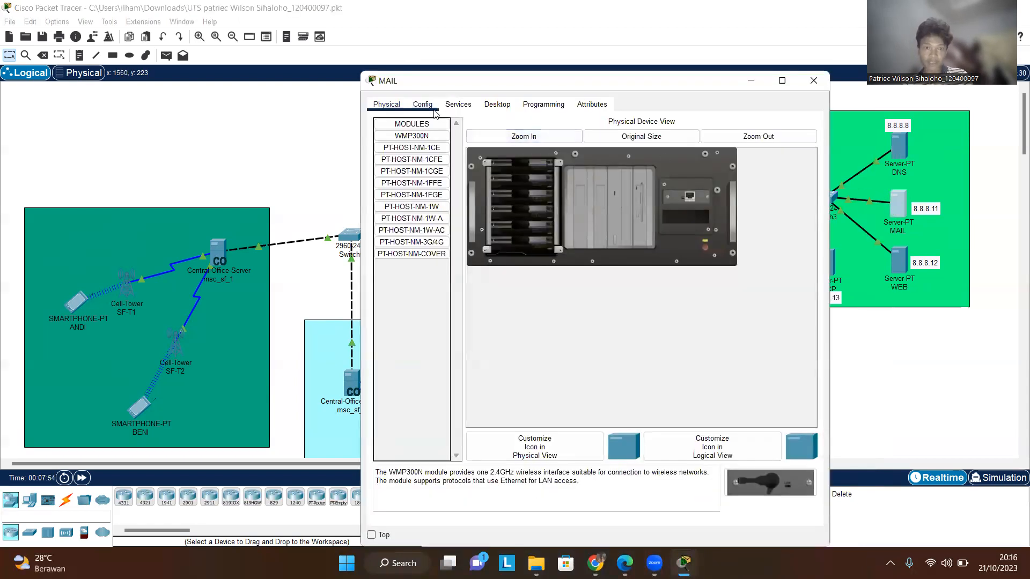
left_click(423, 105)
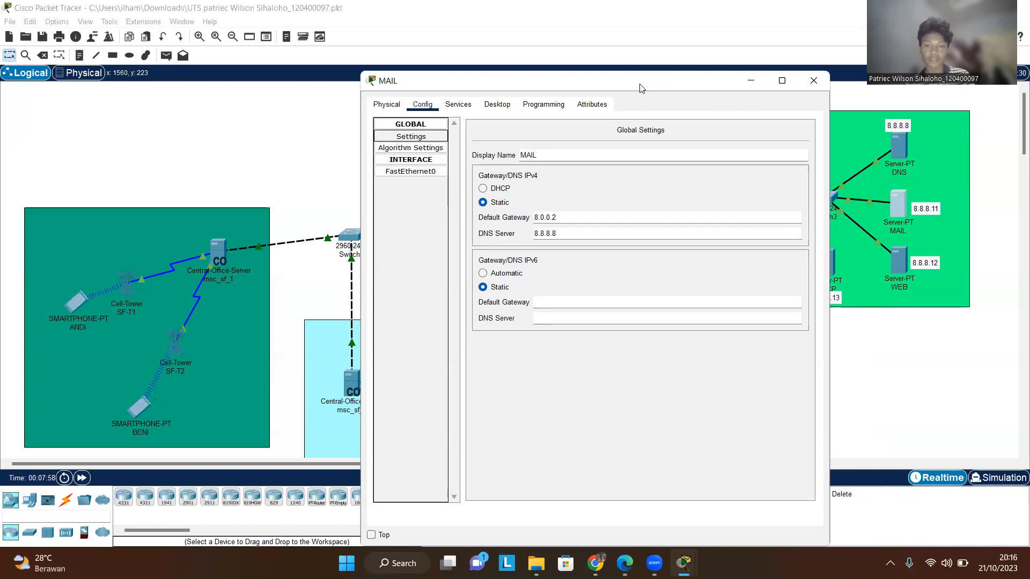
left_click_drag(640, 88, 670, 208)
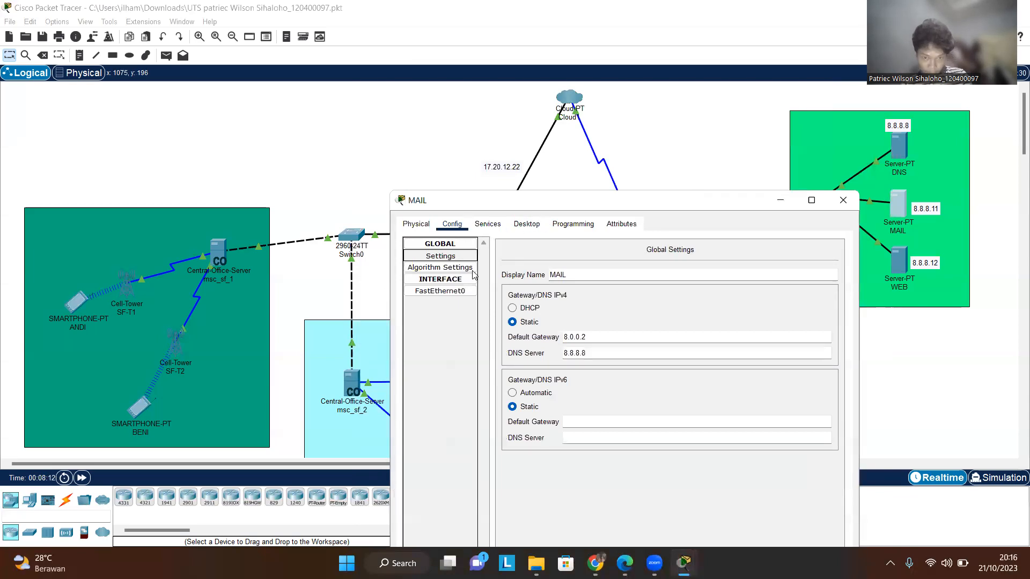
left_click(453, 291)
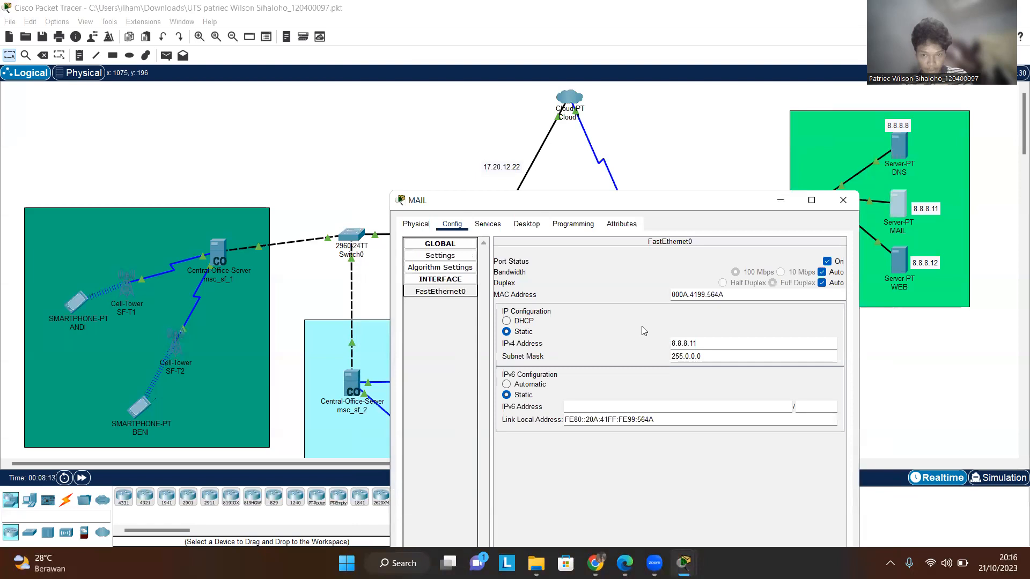
left_click_drag(660, 200, 668, 174)
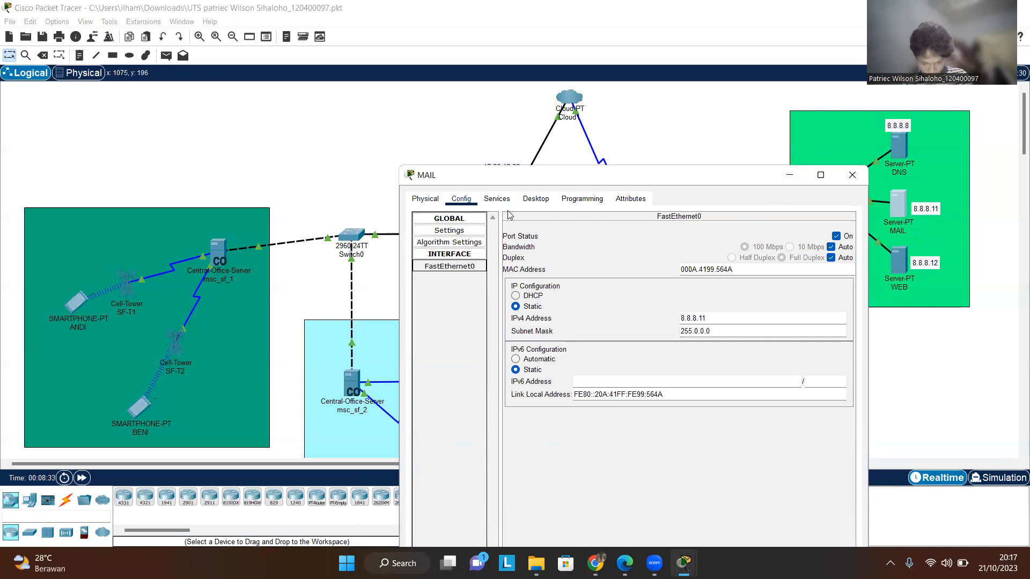
- Review the MAIL server's EMAIL service domain and its user accounts, then close the window
left_click(497, 199)
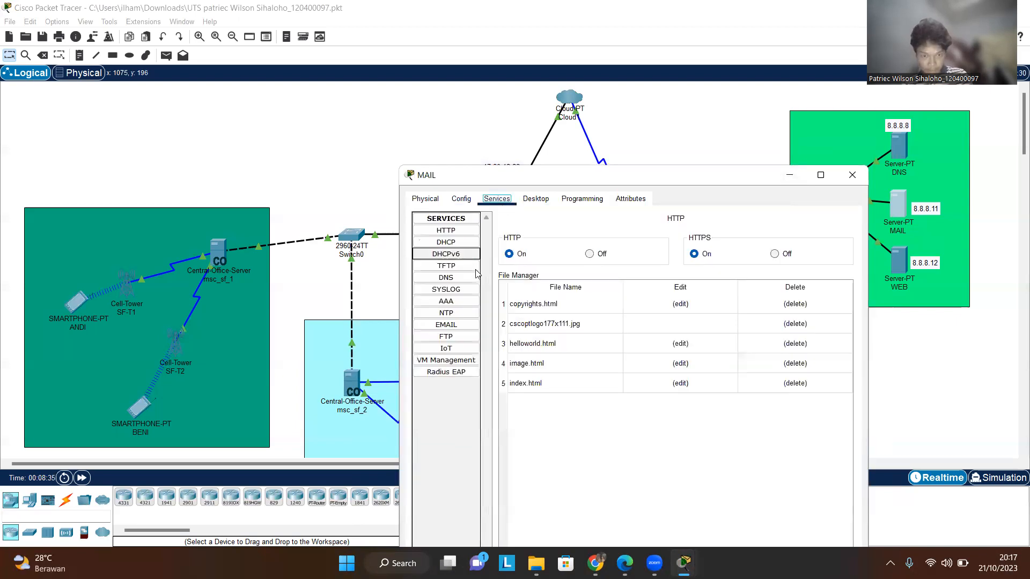
left_click(447, 325)
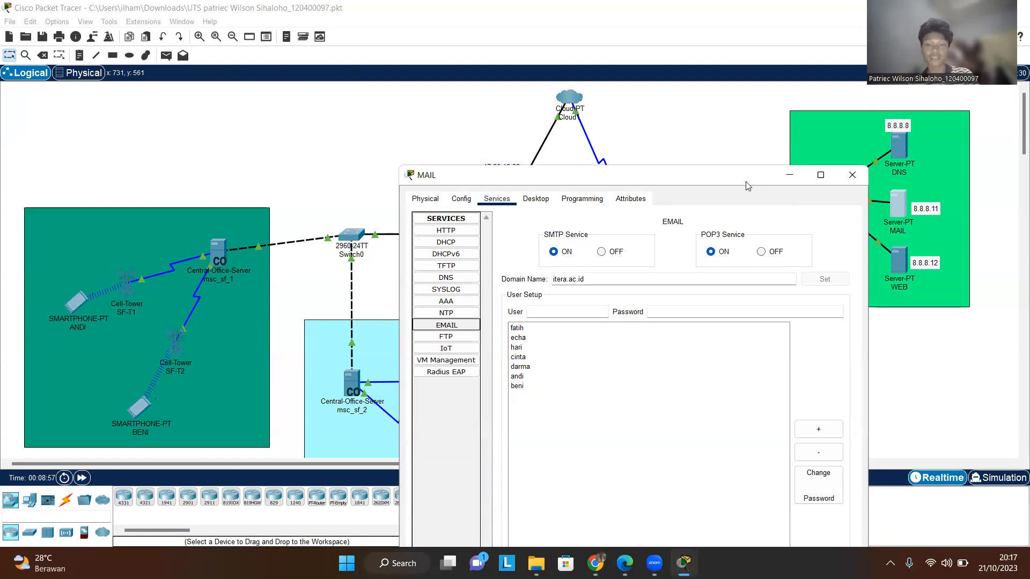
left_click(539, 330)
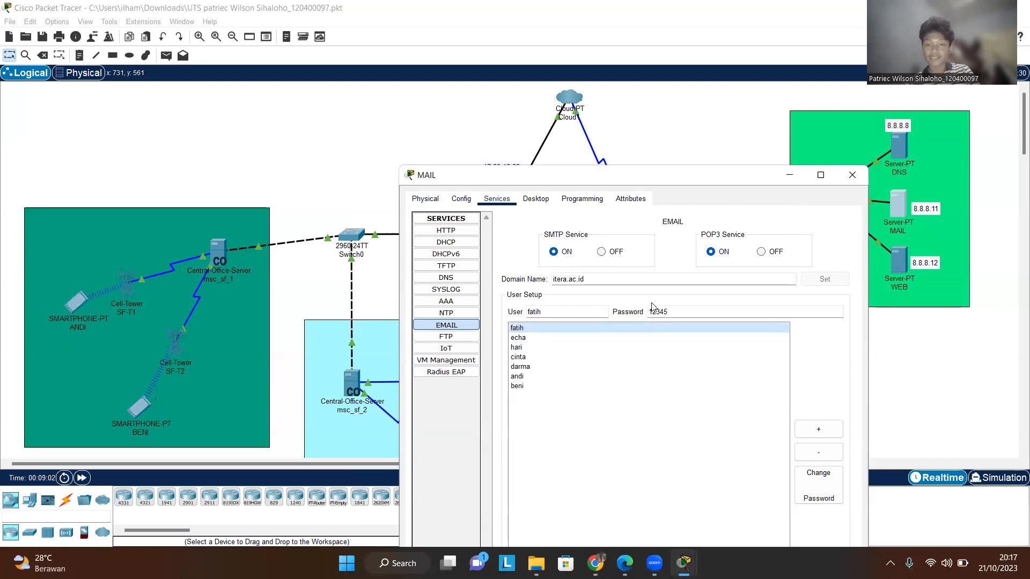
left_click_drag(701, 173, 657, 140)
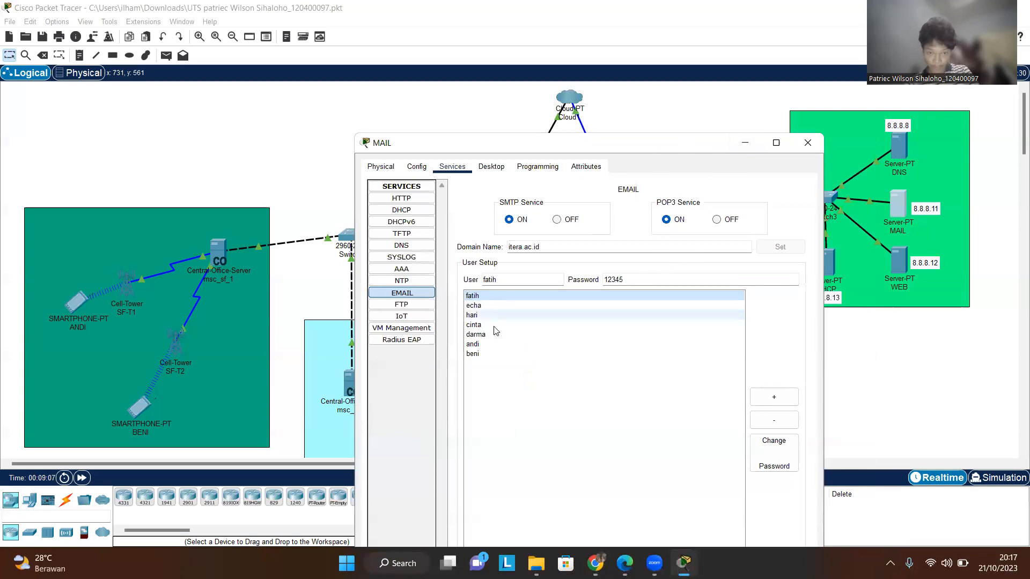
left_click(493, 345)
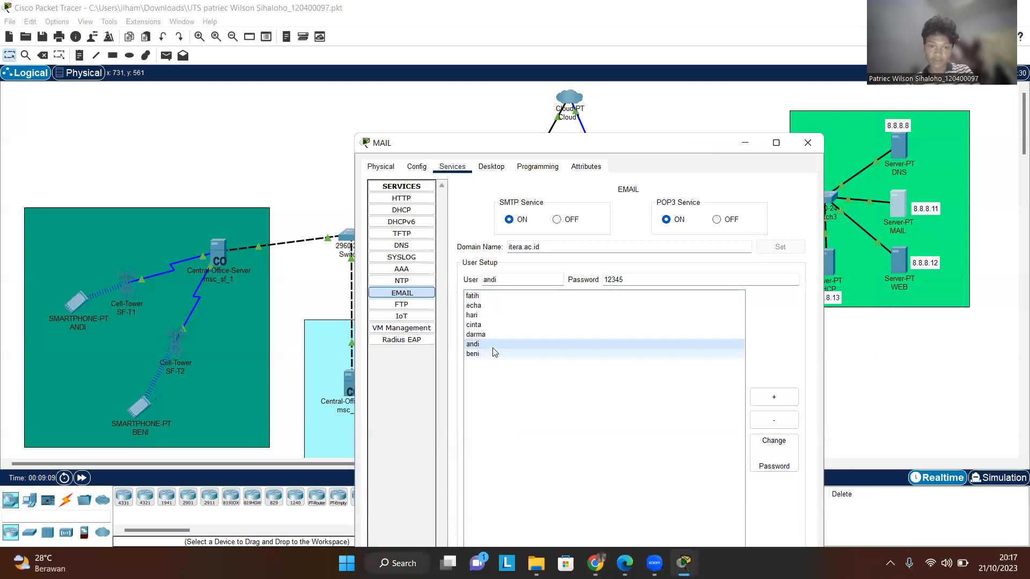
left_click(498, 335)
left_click(501, 325)
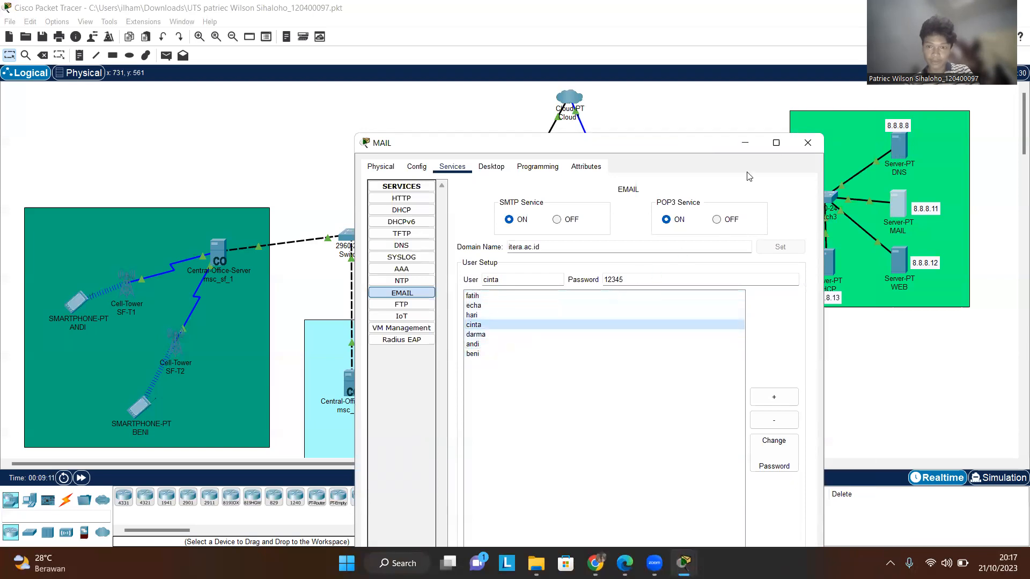
left_click(805, 143)
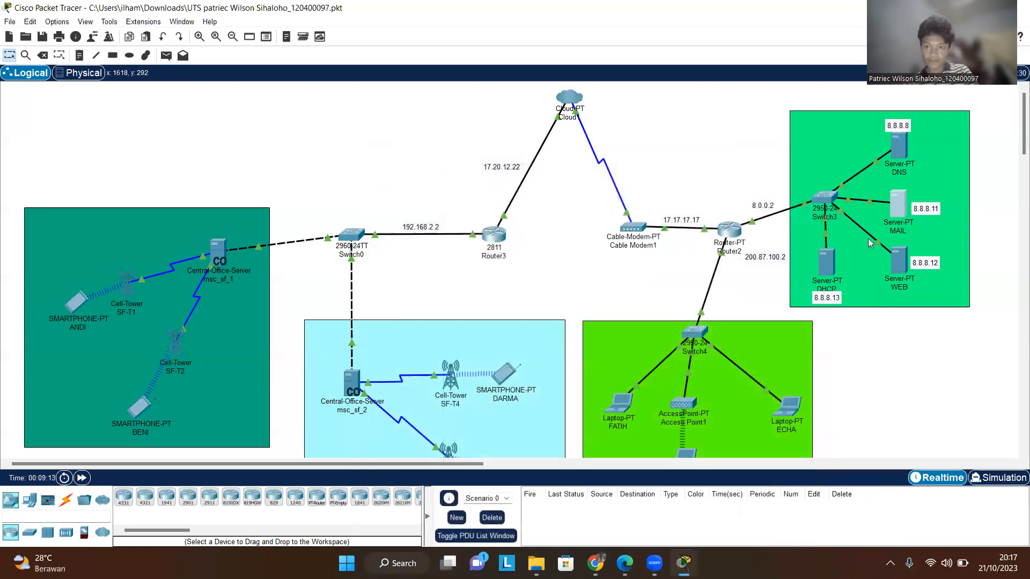
- Open the WEB server and inspect its gateway, DNS server and FastEthernet0 IP settings
left_click(900, 249)
left_click(818, 118)
left_click(893, 256)
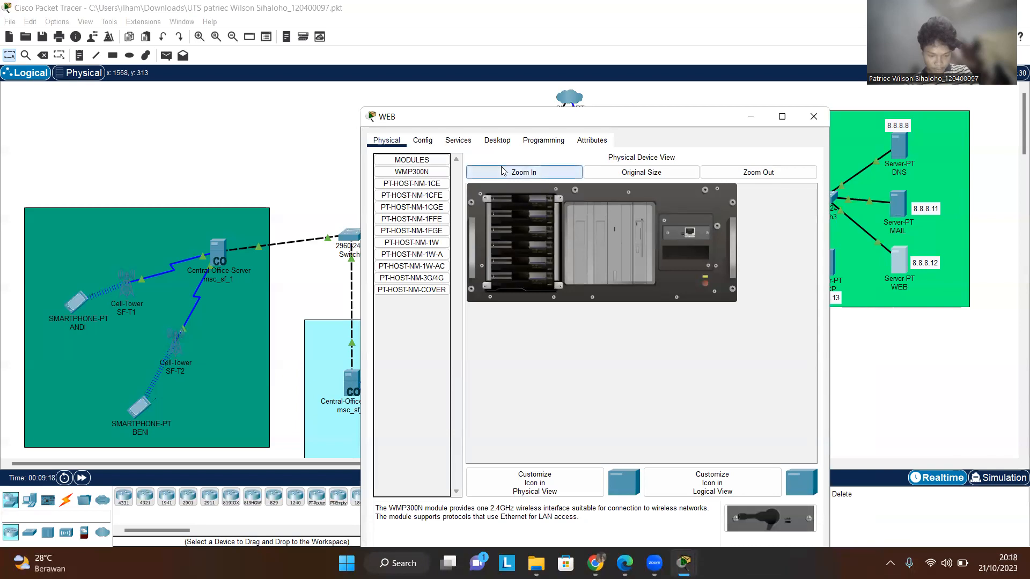
left_click(422, 140)
left_click(443, 175)
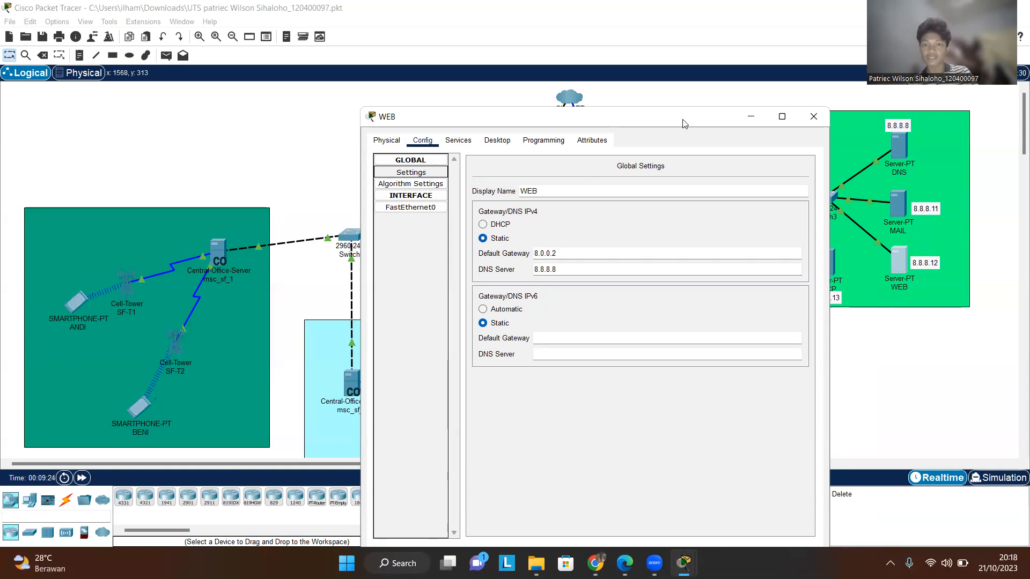
left_click_drag(688, 117, 725, 241)
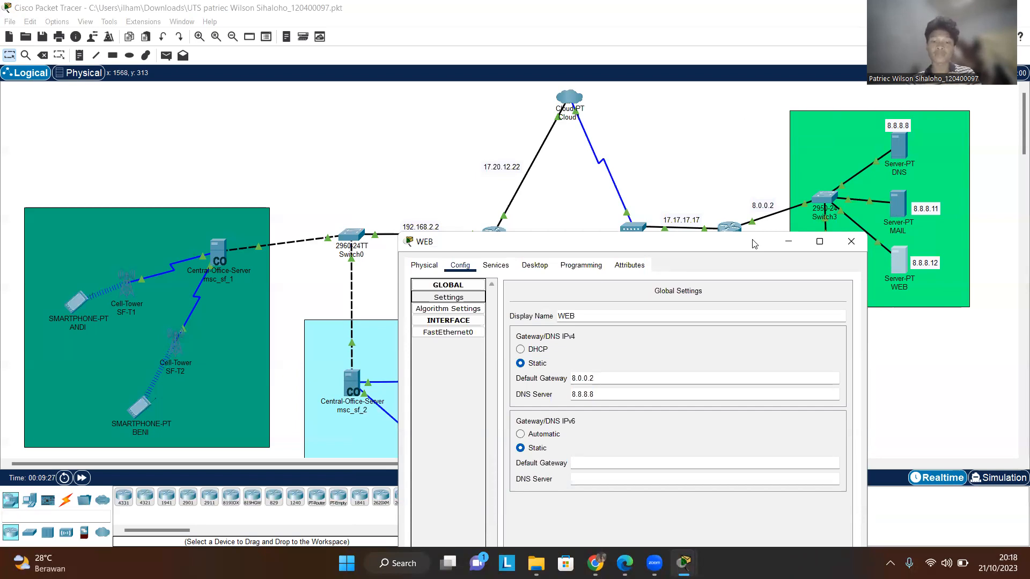
left_click_drag(753, 244, 746, 182)
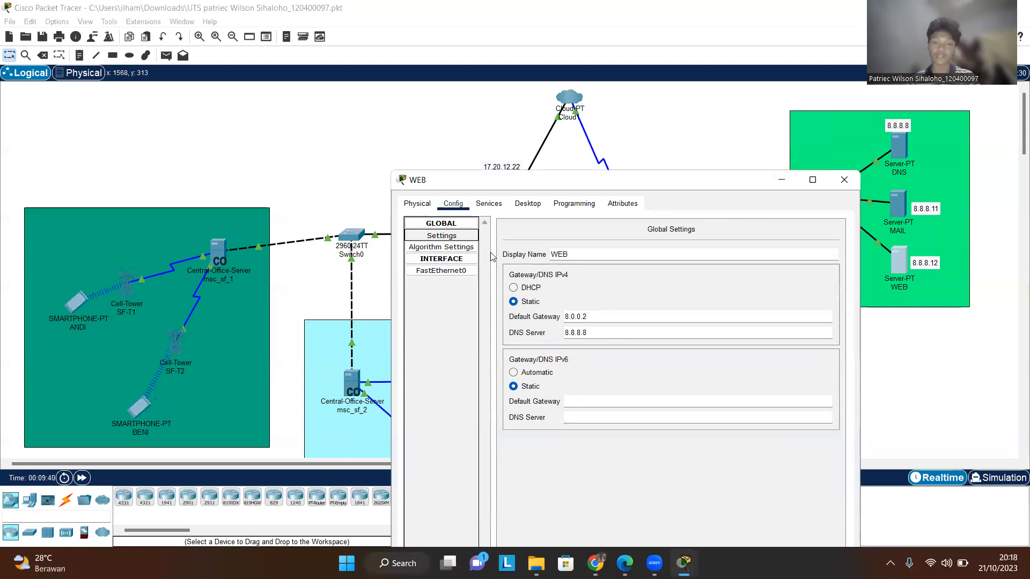
left_click(459, 270)
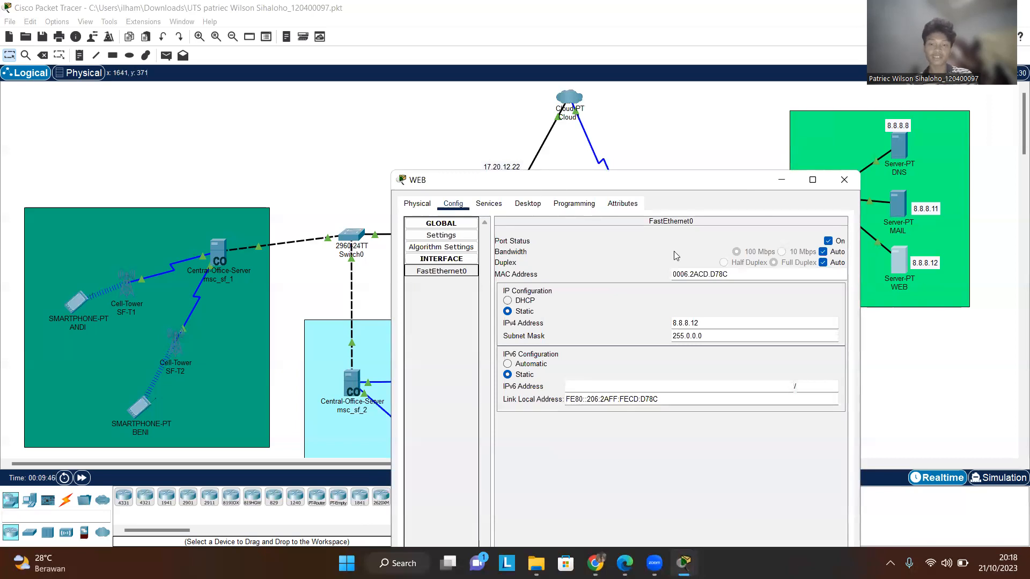
mouse_move(654, 563)
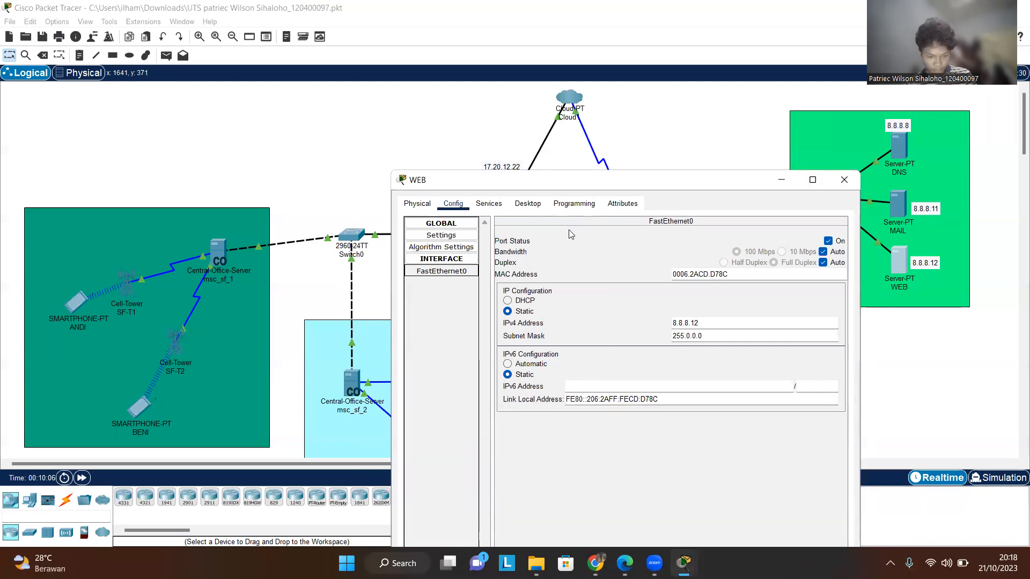
- Edit the WEB server's index.html, replacing the name after the <hr> tag with the student's full name
left_click(489, 204)
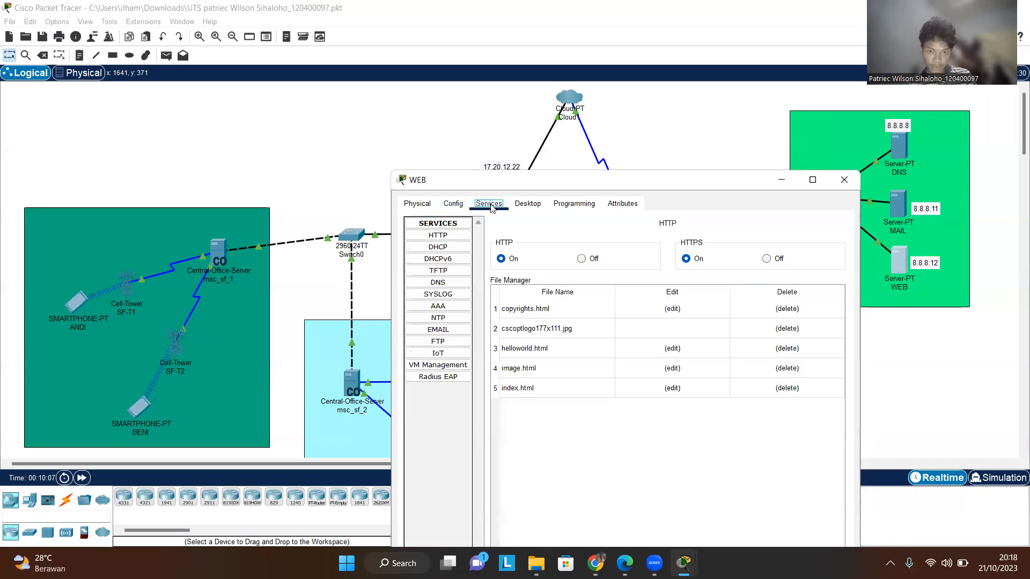
left_click(557, 387)
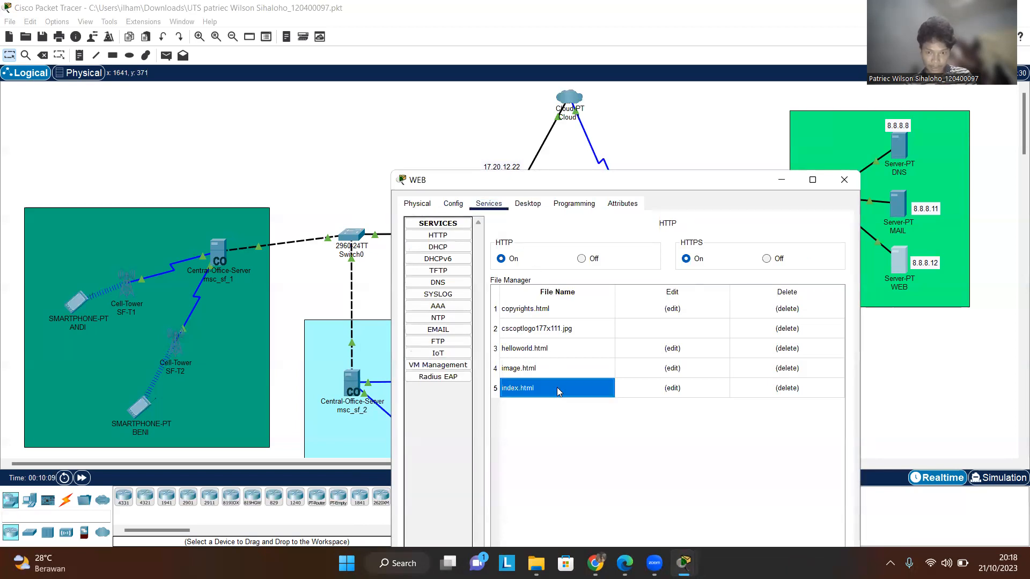
left_click(659, 386)
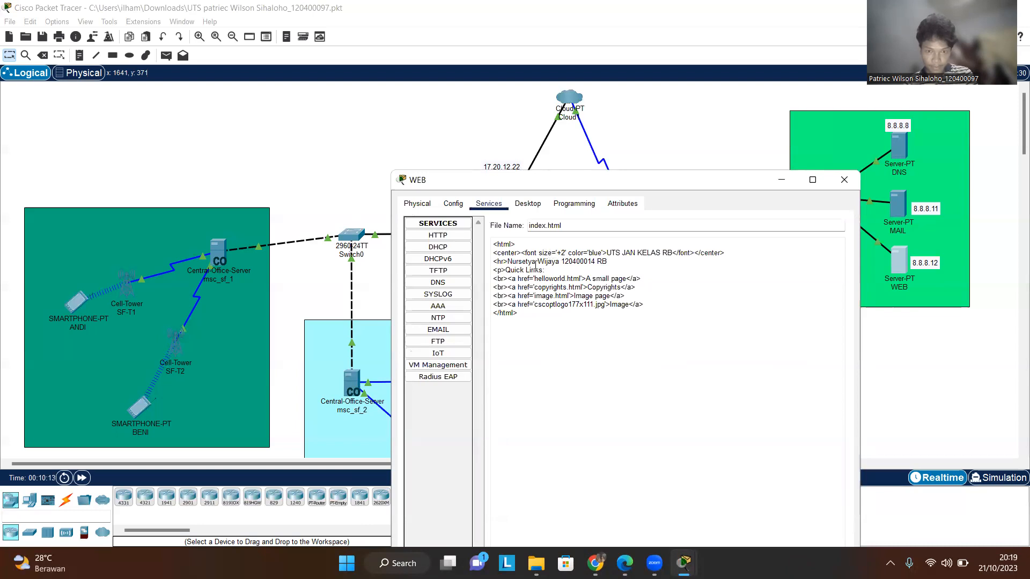
left_click(453, 204)
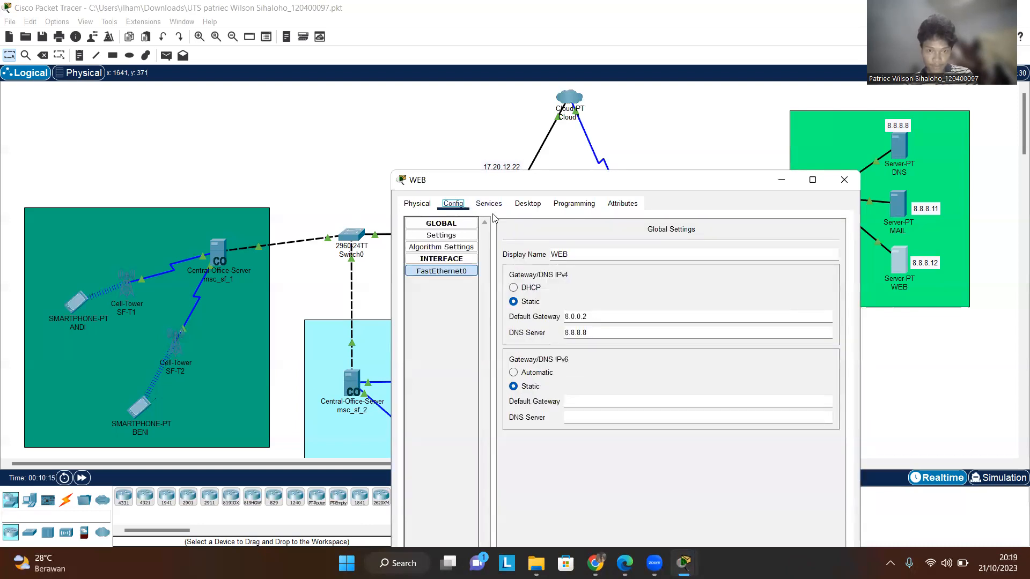
left_click(488, 205)
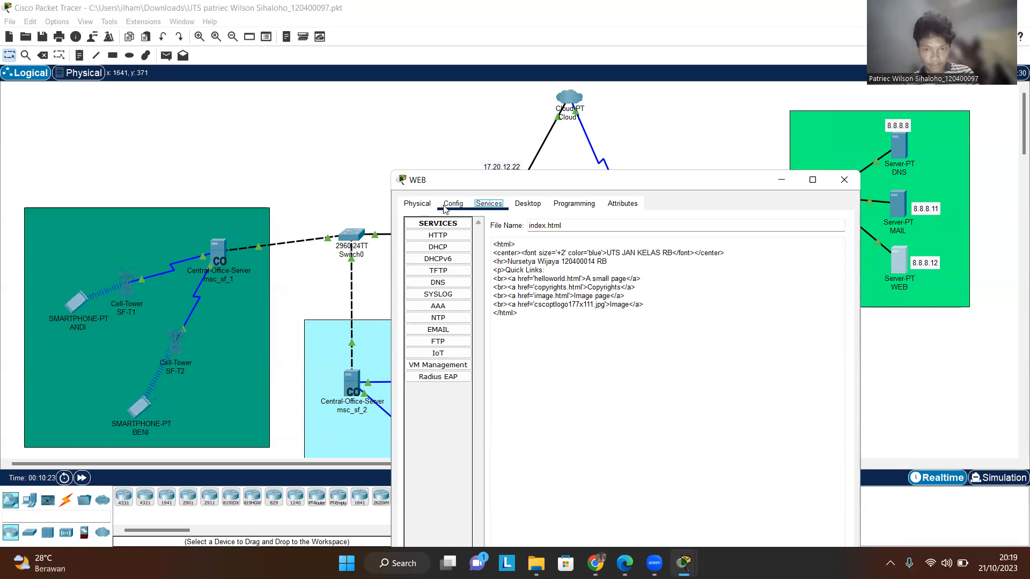
left_click(559, 260)
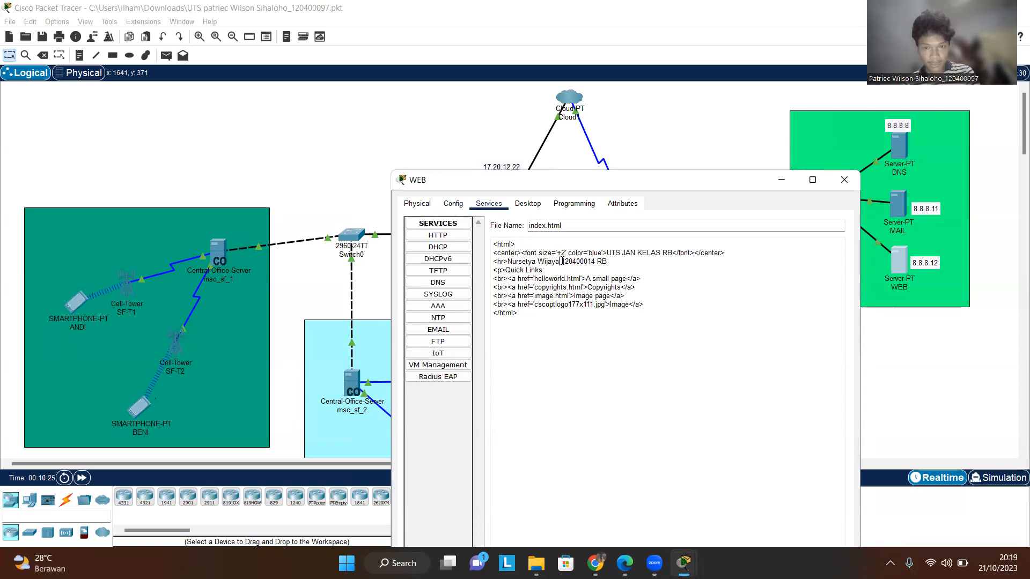
left_click_drag(550, 268, 508, 261)
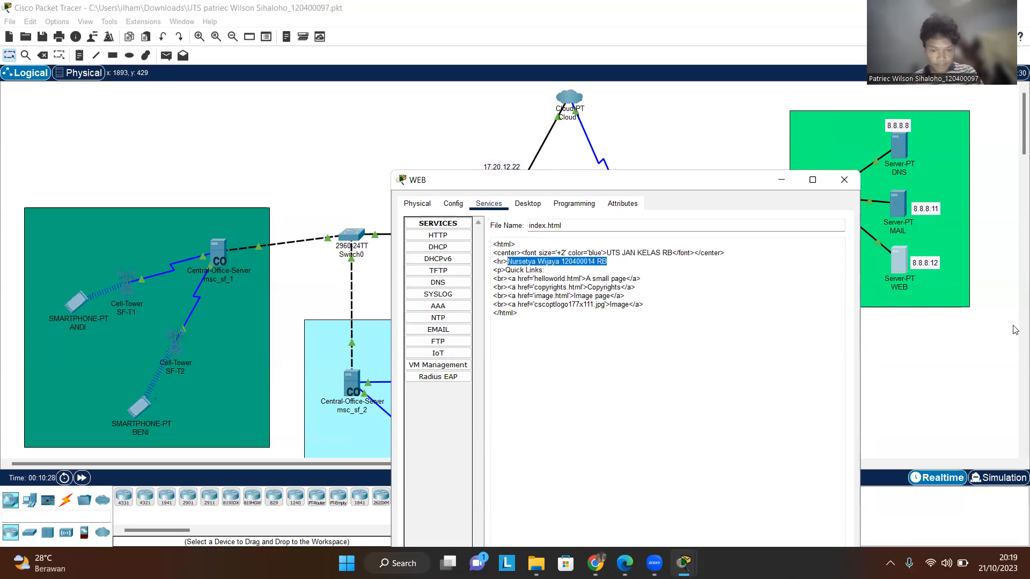
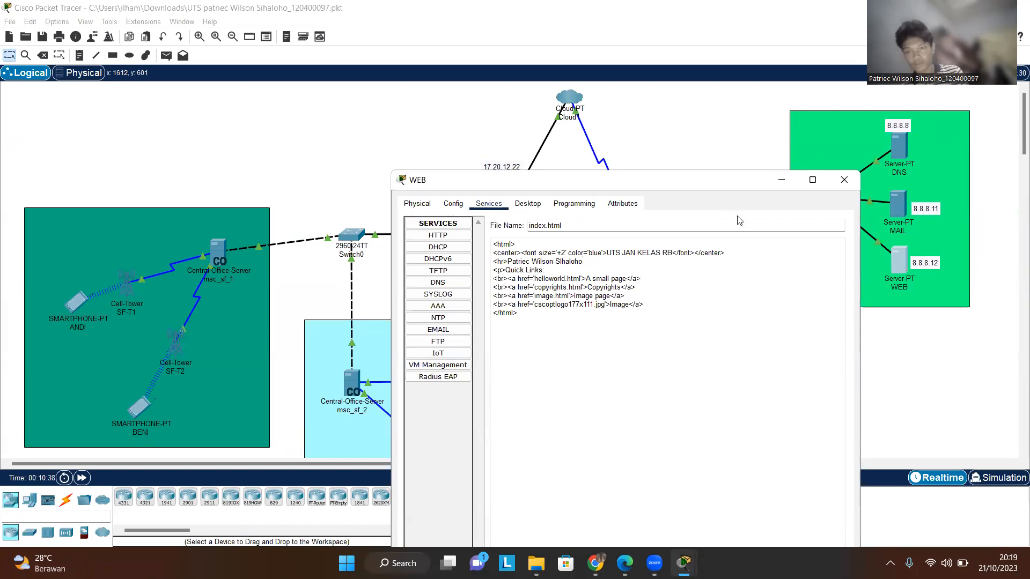
- Save index.html, confirming to overwrite the existing file
left_click_drag(709, 179, 735, 90)
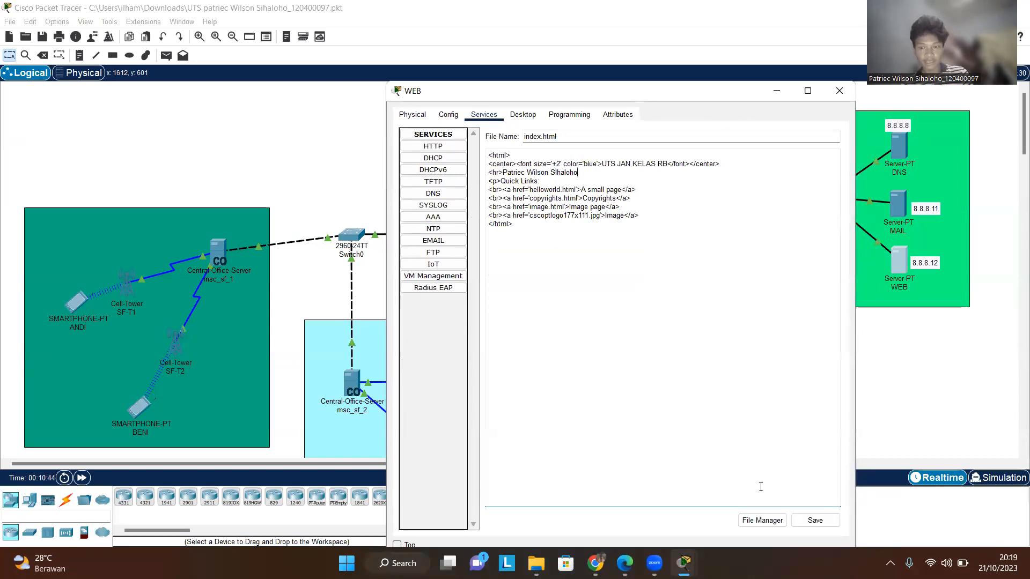
left_click(788, 175)
left_click(810, 524)
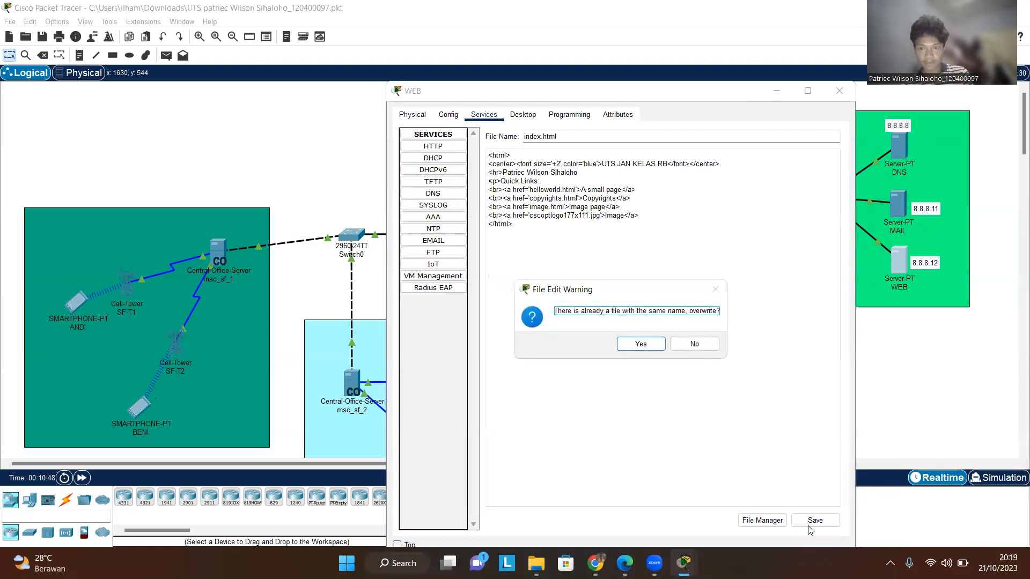
left_click(642, 346)
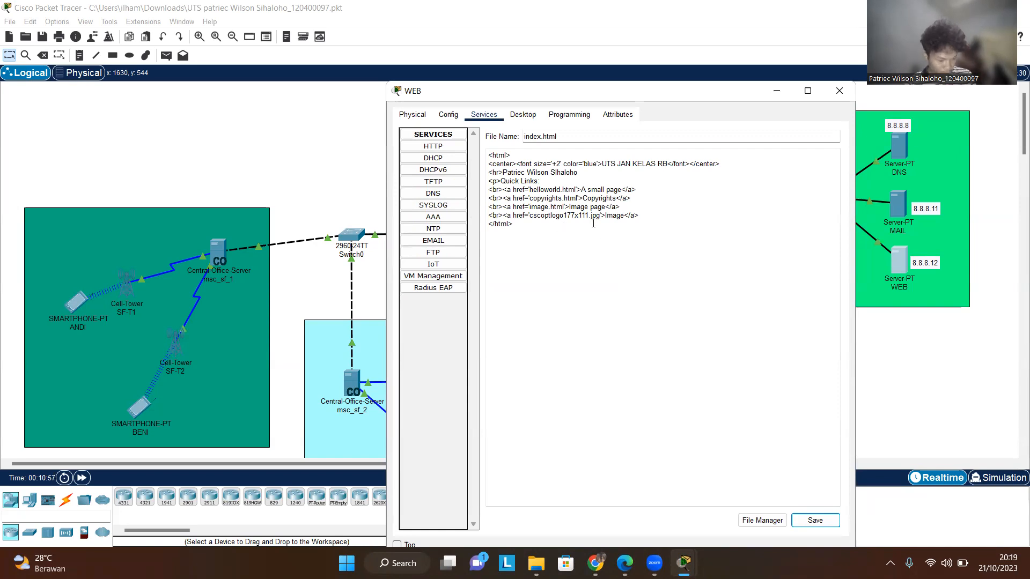
- Close the WEB server window, then open the DHCP server and inspect its gateway, DNS server and FastEthernet0 IP settings
left_click(839, 91)
left_click(826, 261)
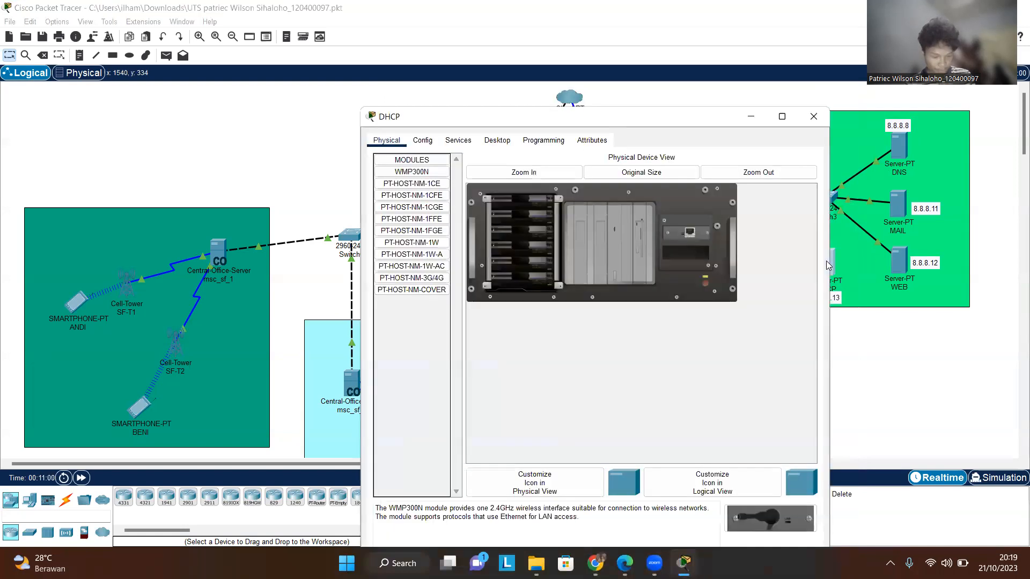
left_click(424, 141)
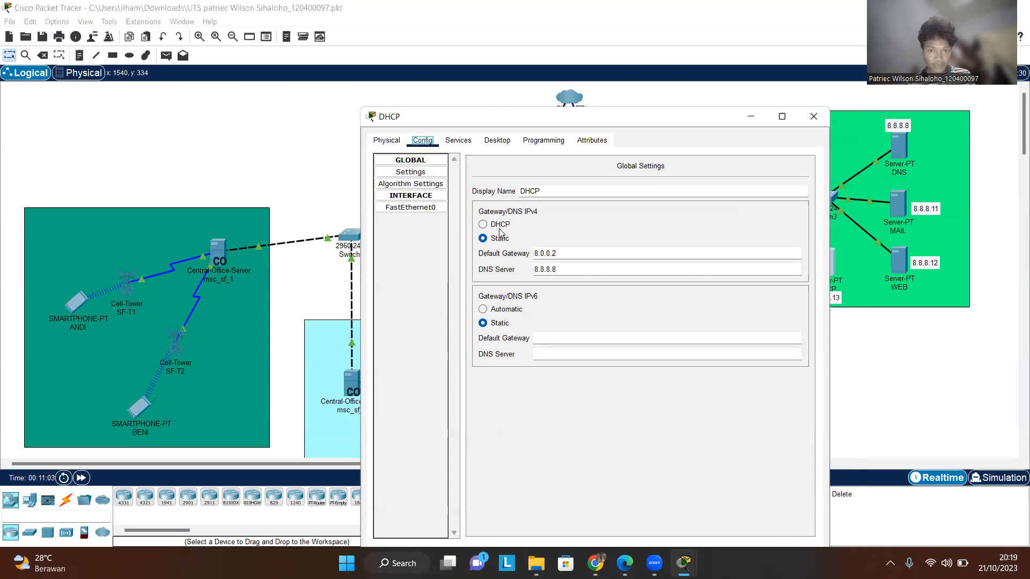
left_click(410, 184)
left_click(410, 172)
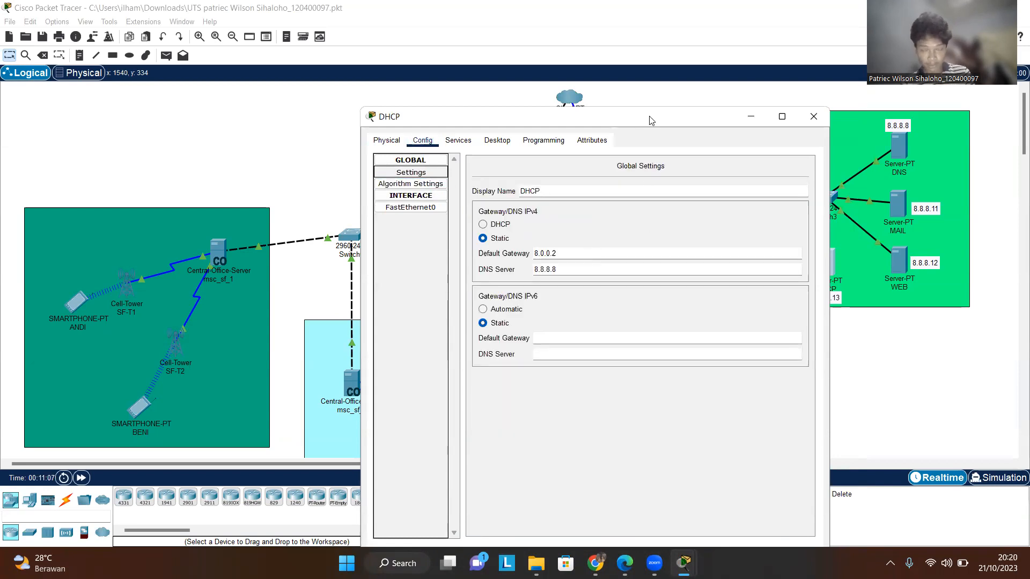
left_click_drag(649, 117, 656, 113)
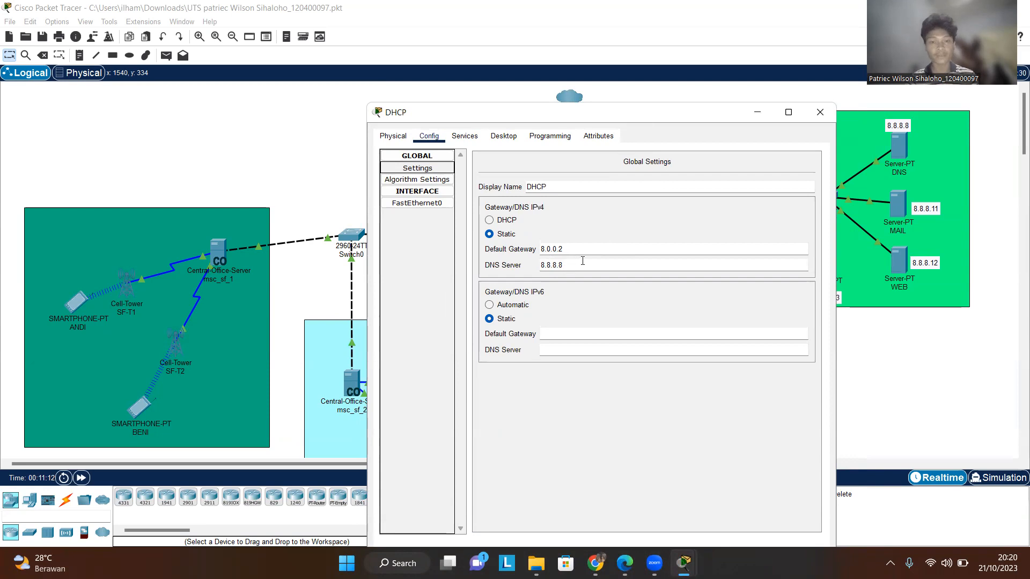
left_click(417, 204)
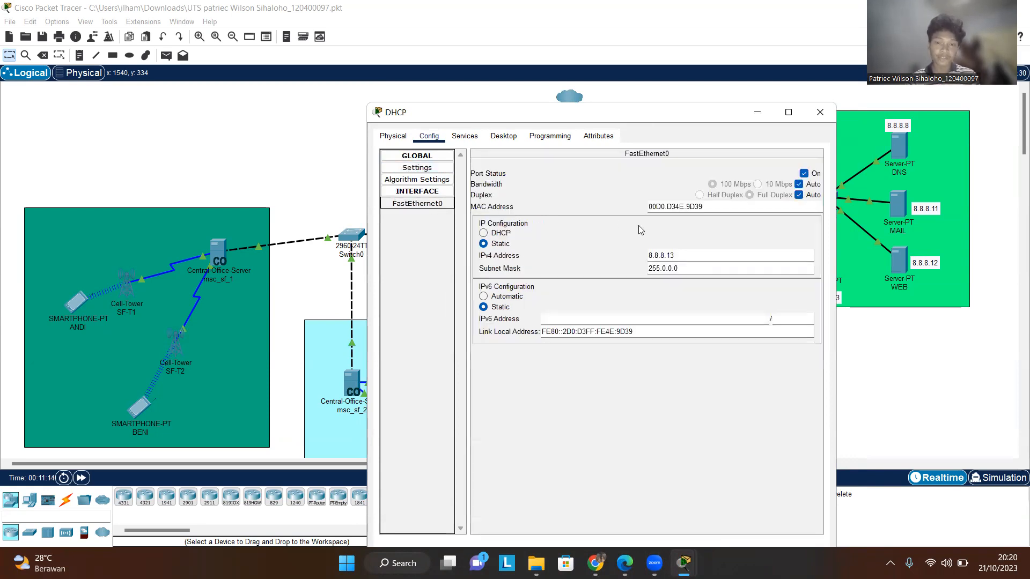
left_click_drag(679, 120, 505, 112)
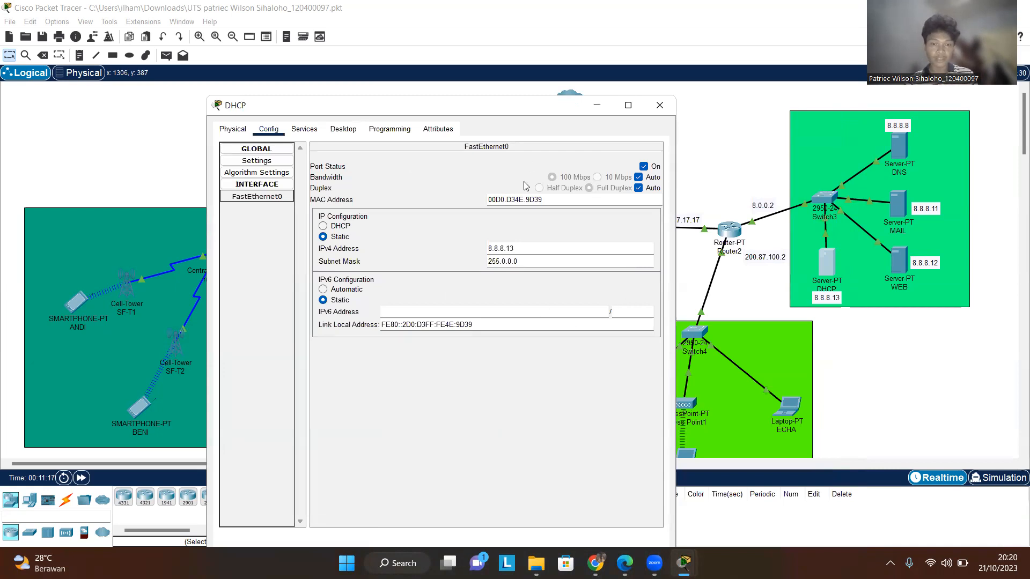
left_click_drag(526, 107, 628, 114)
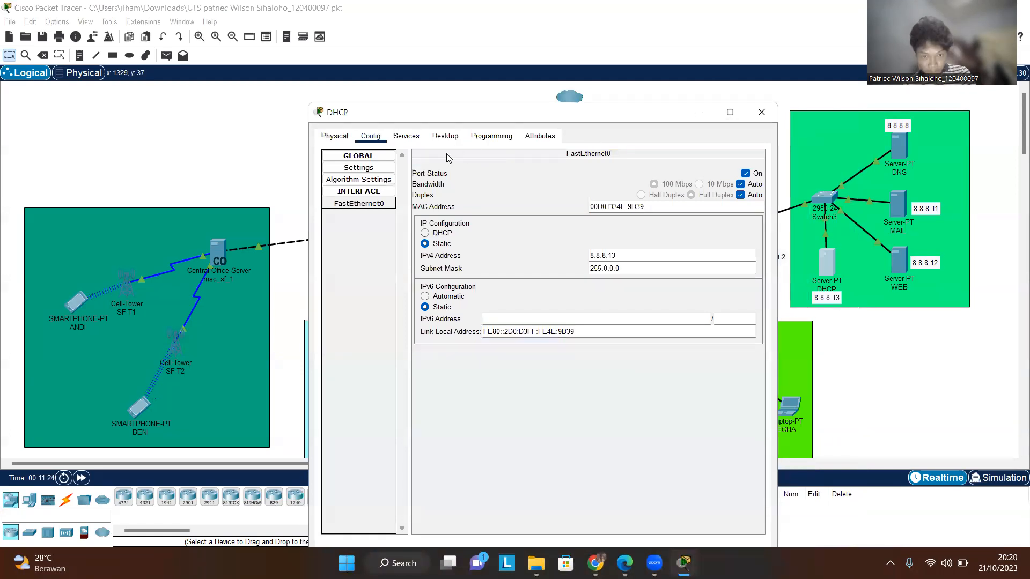
- Review the DHCP server's DHCP service pool settings, then close the window
left_click(420, 138)
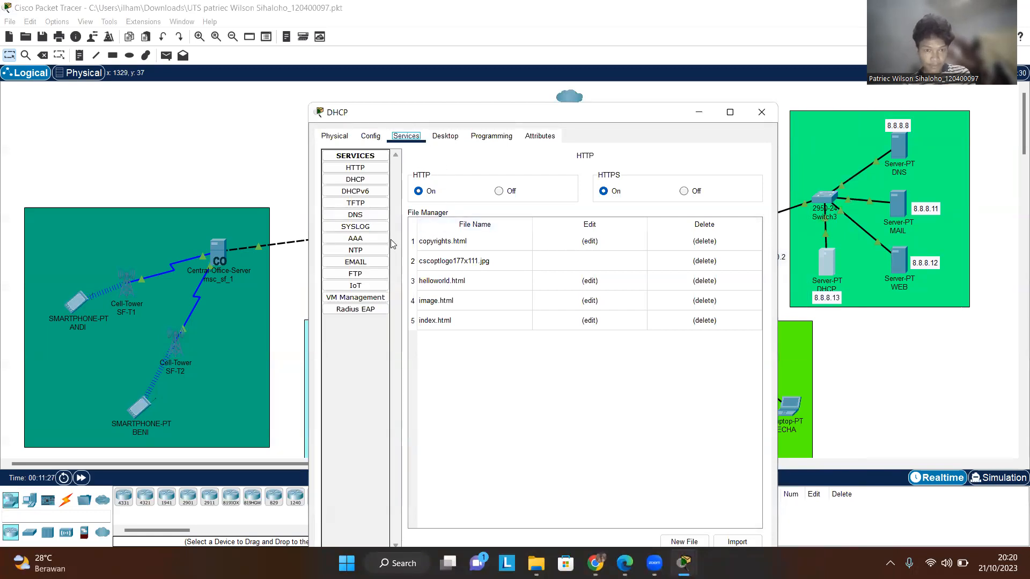
left_click(361, 180)
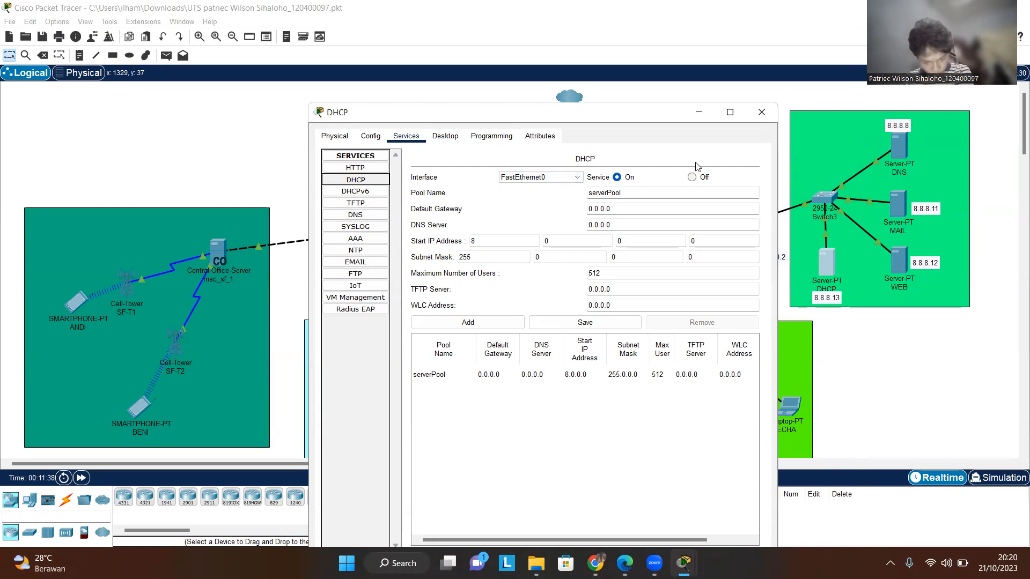
left_click(760, 113)
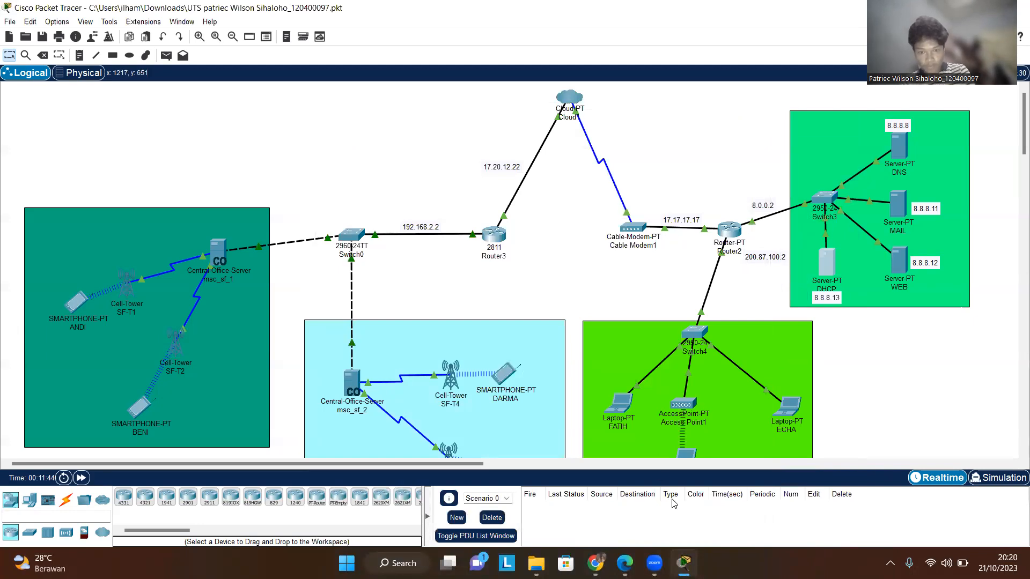
- Check the assignment PDF, then reposition the 200.87.100.2 and 8.8.8.13 address labels near Router2 and the DHCP server
left_click(624, 563)
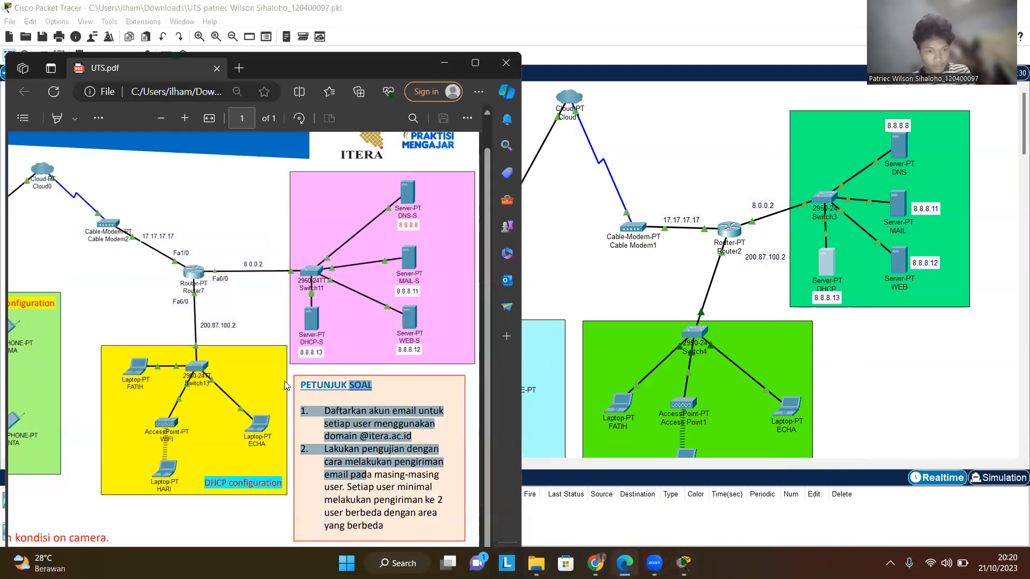
left_click(767, 264)
left_click_drag(735, 278, 744, 288)
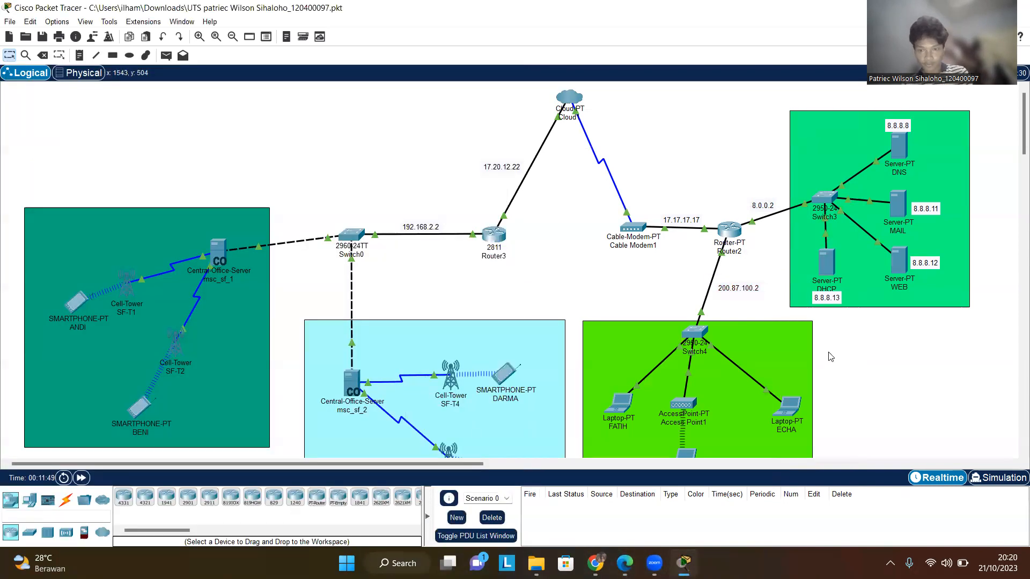
left_click_drag(826, 296, 826, 301)
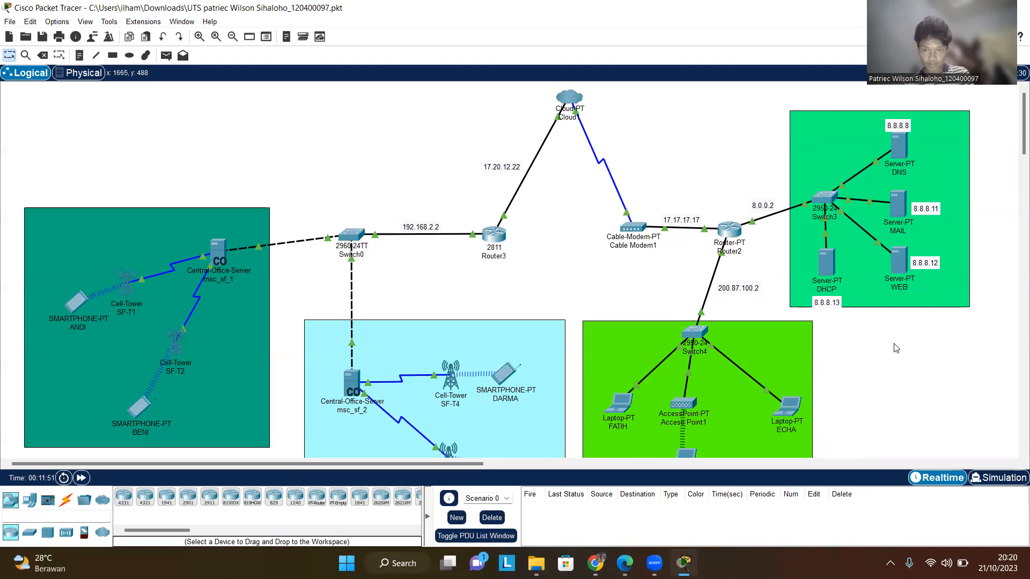
scroll(907, 333, "down", 1)
scroll(939, 264, "up", 1)
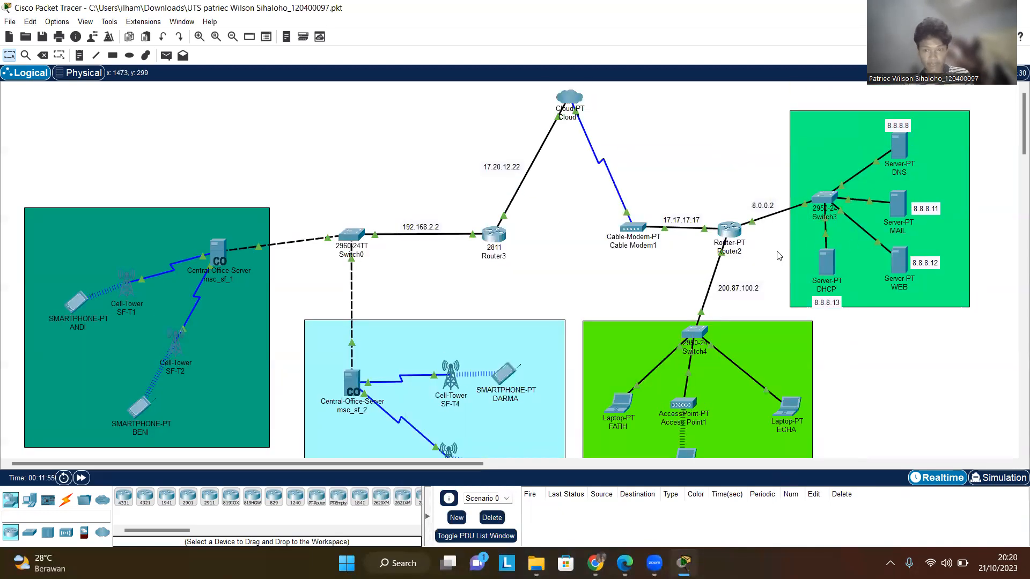
- Open Router2 and inspect the IP addresses of its FastEthernet0/0, FastEthernet1/0 and FastEthernet6/0 interfaces
left_click(728, 232)
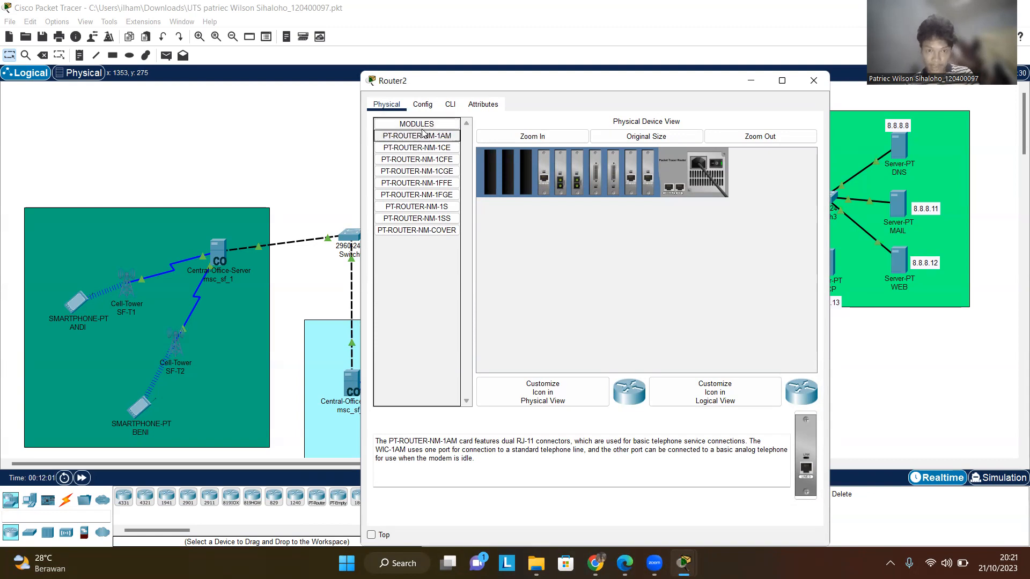
left_click(430, 107)
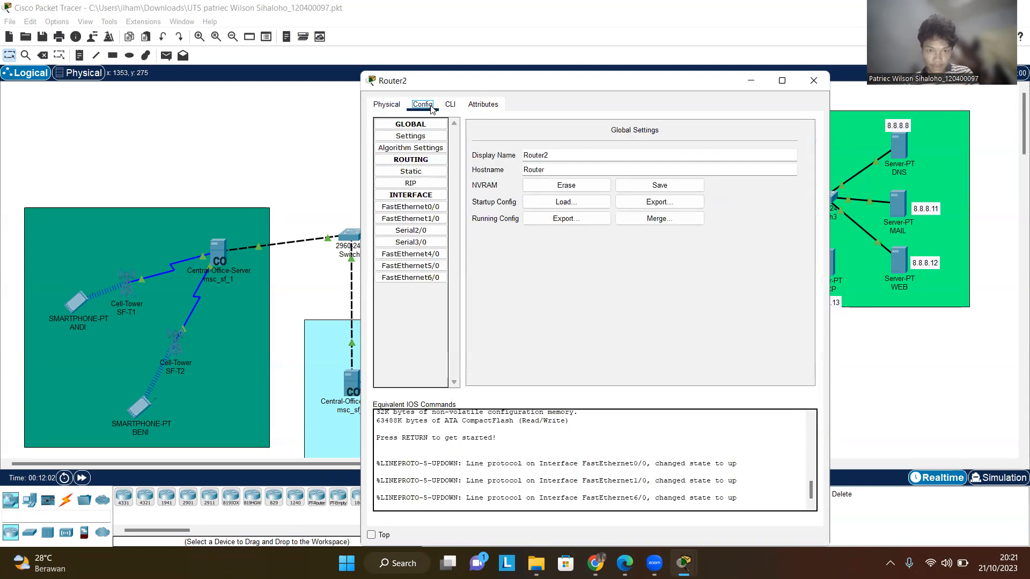
left_click(434, 207)
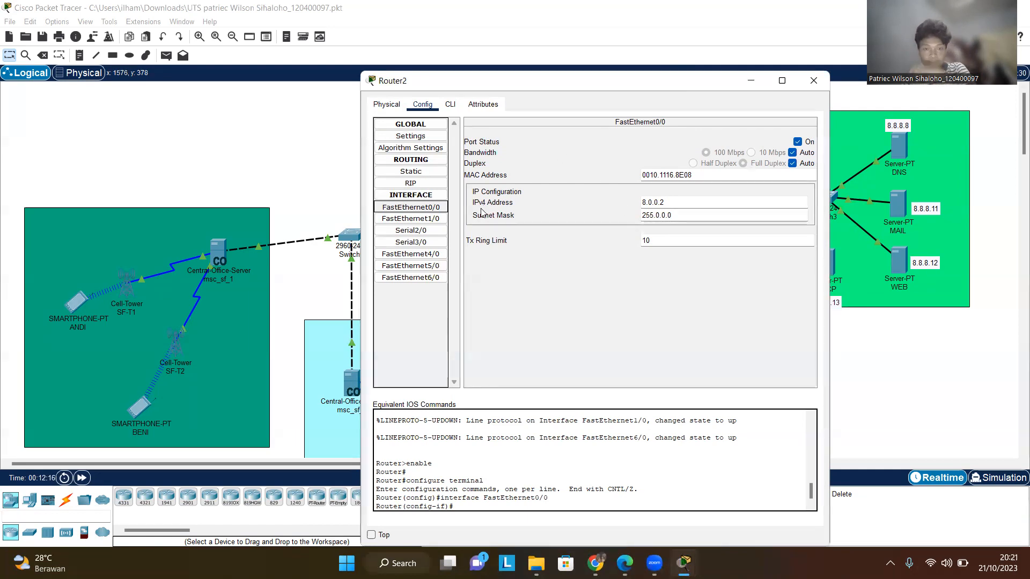
left_click(431, 219)
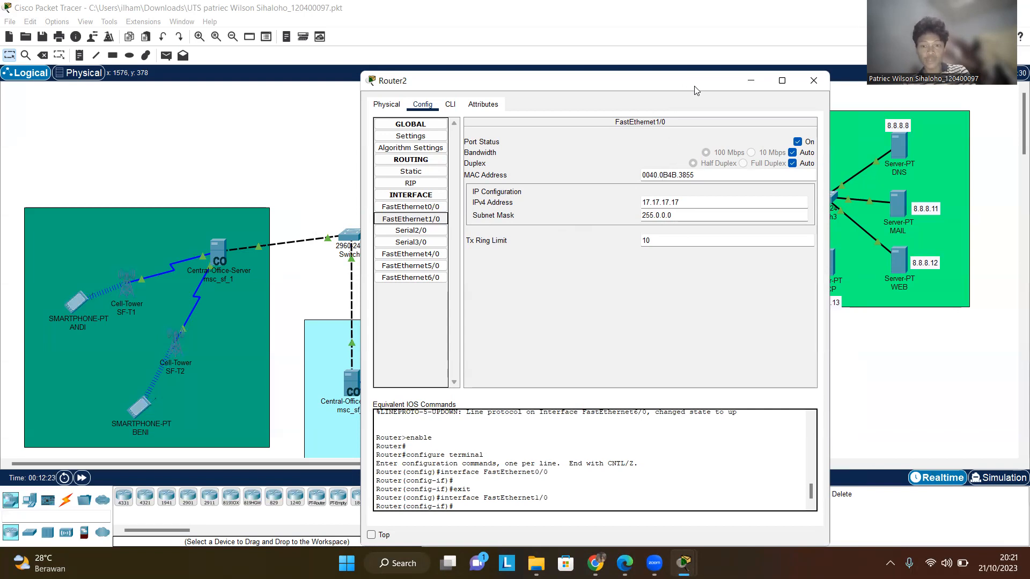
left_click_drag(695, 90, 723, 276)
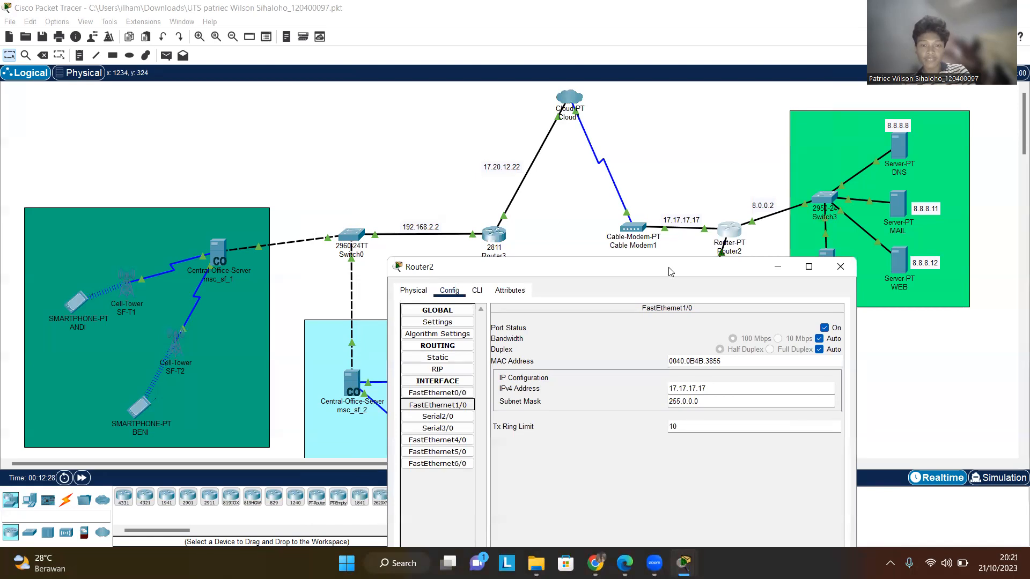
left_click_drag(669, 269, 673, 263)
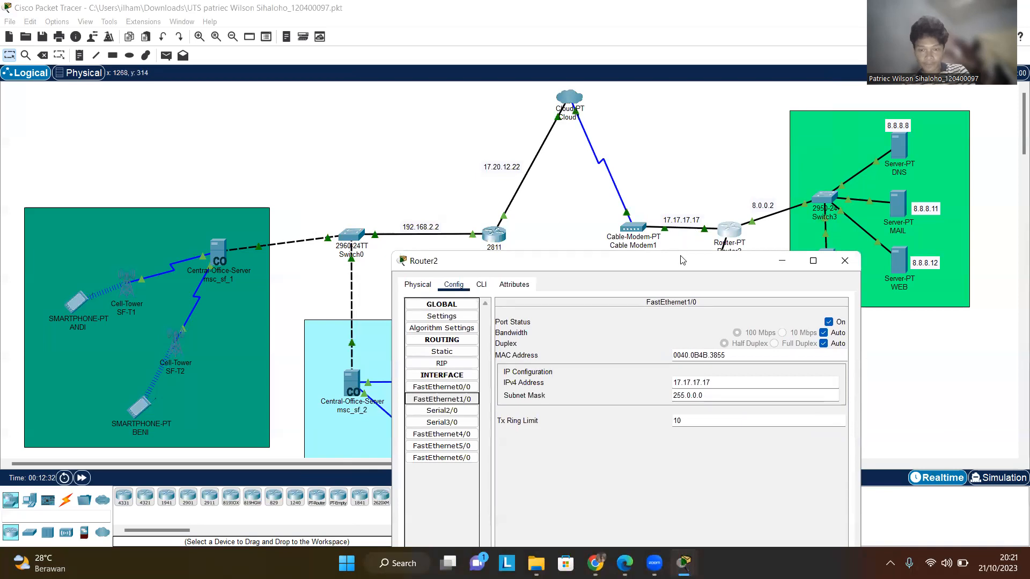
left_click_drag(680, 260, 694, 208)
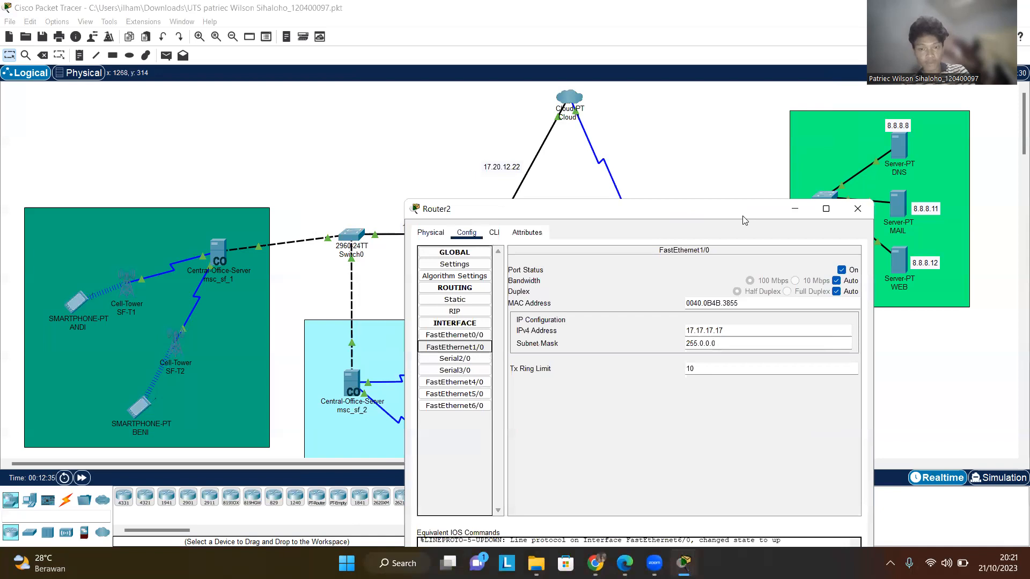
left_click_drag(743, 216, 746, 144)
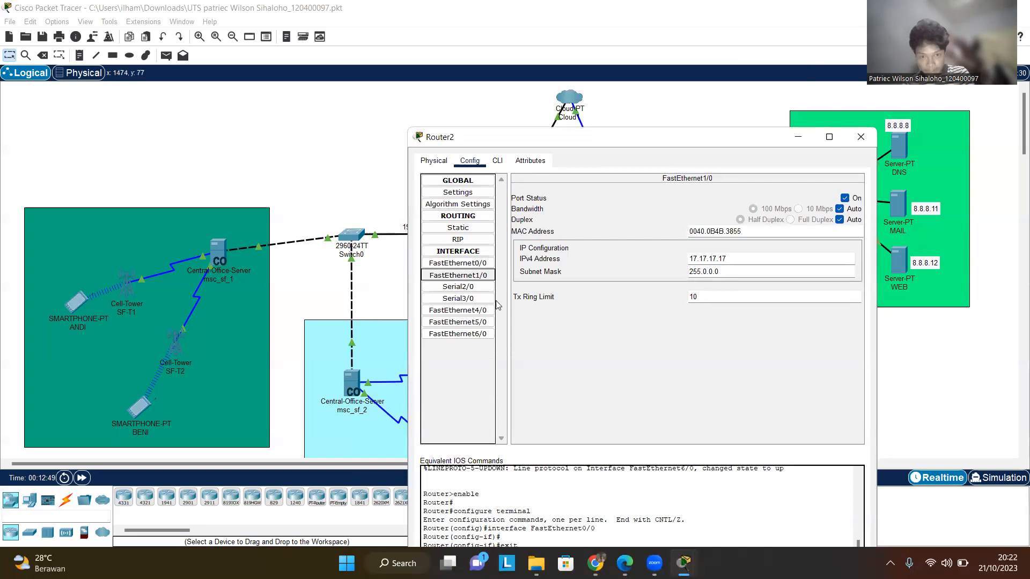
left_click(478, 334)
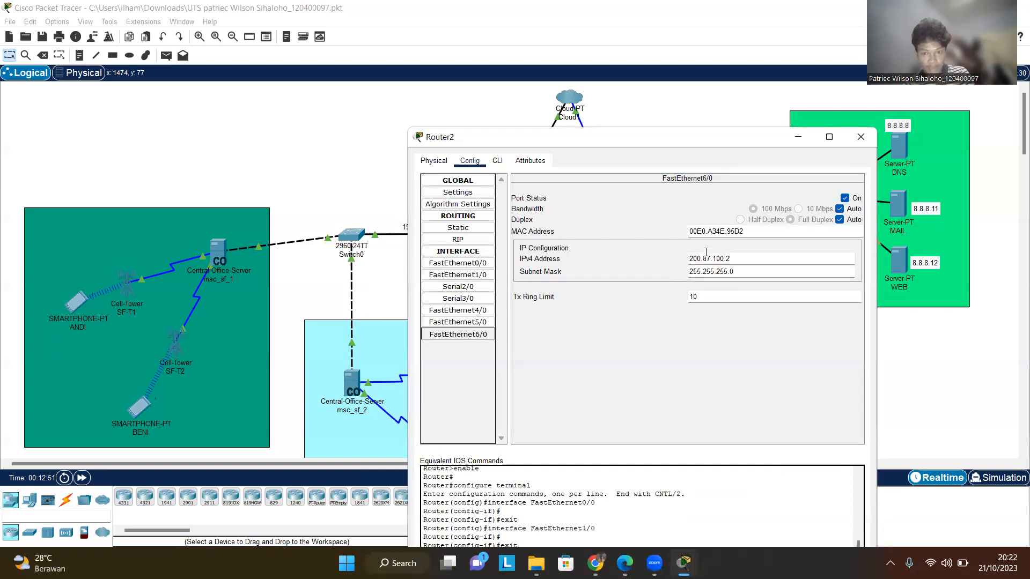
- Nudge the 200.87.100.2 label beside Router2's link to Switch4
left_click_drag(702, 144, 795, 439)
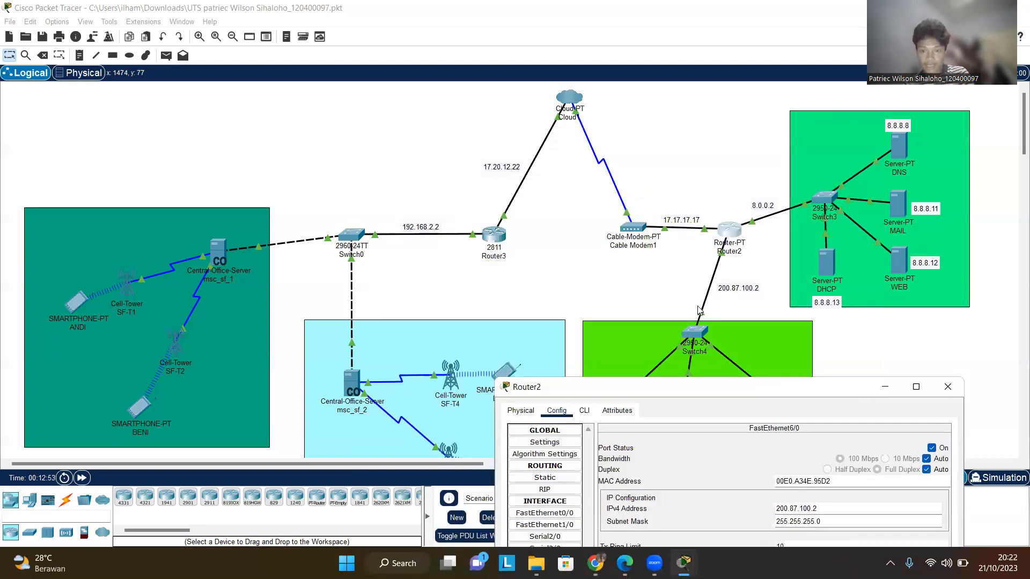
left_click(718, 293)
left_click_drag(735, 291, 731, 294)
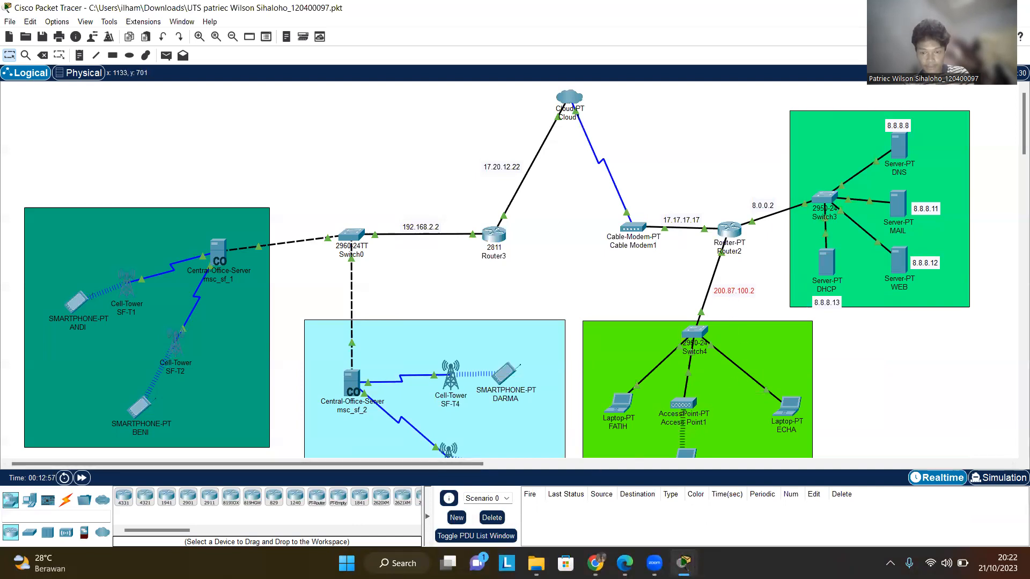
- Bring back the Router2 window, review its RIP network list, then close the window
mouse_move(683, 563)
left_click(720, 469)
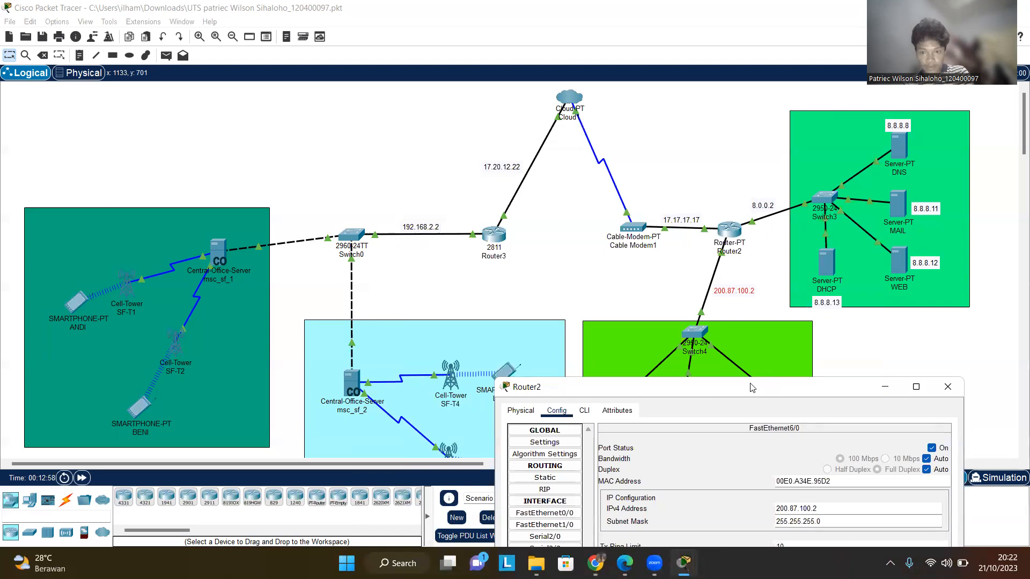
left_click_drag(750, 387, 789, 346)
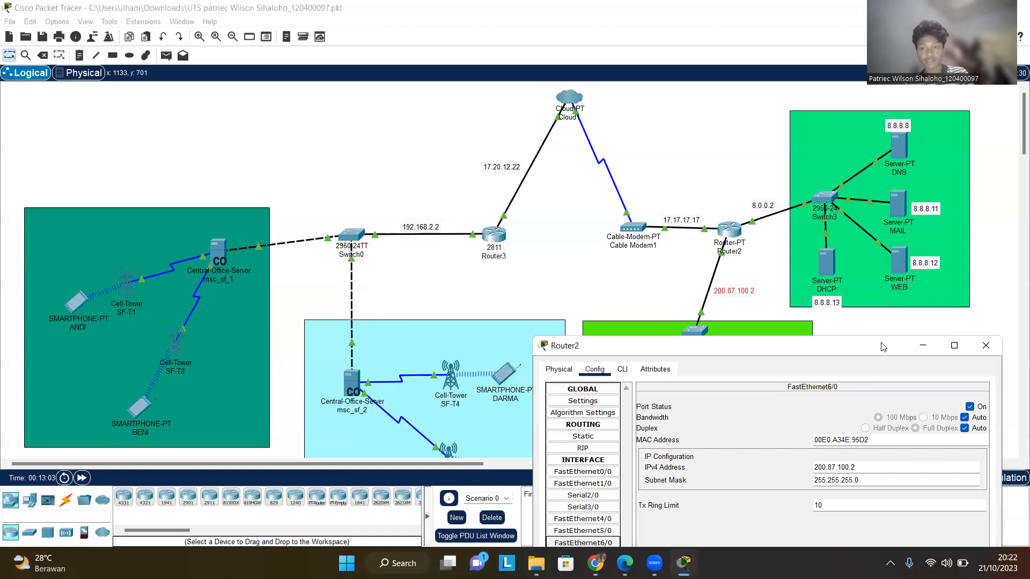
left_click_drag(883, 344, 887, 294)
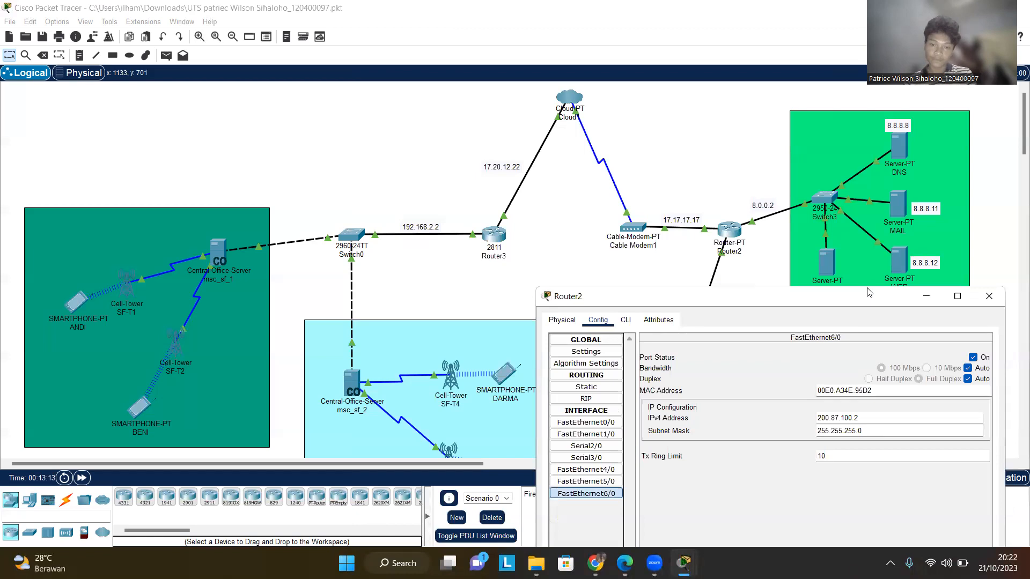
left_click_drag(869, 293, 859, 234)
left_click_drag(652, 240, 660, 221)
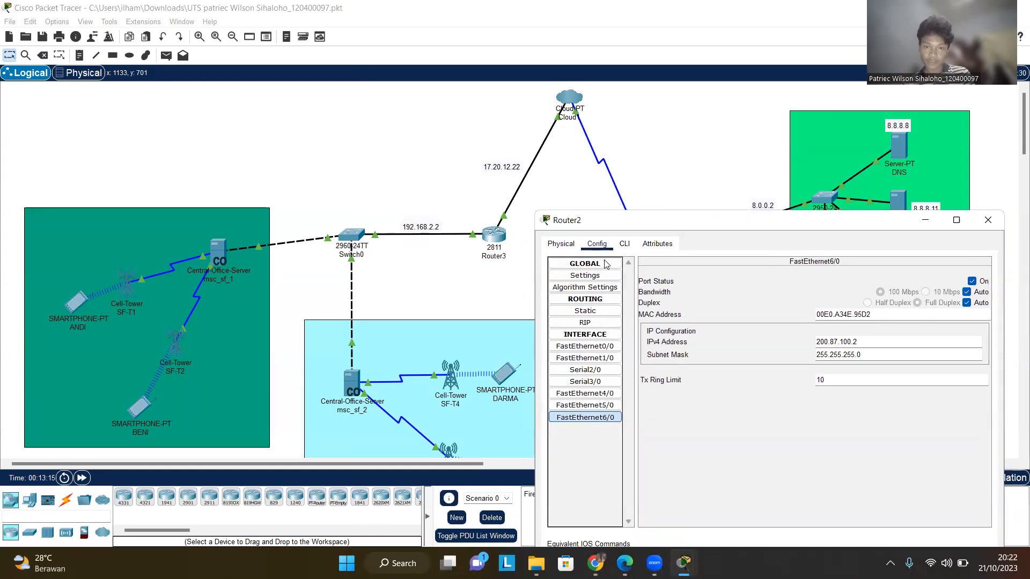
left_click(584, 322)
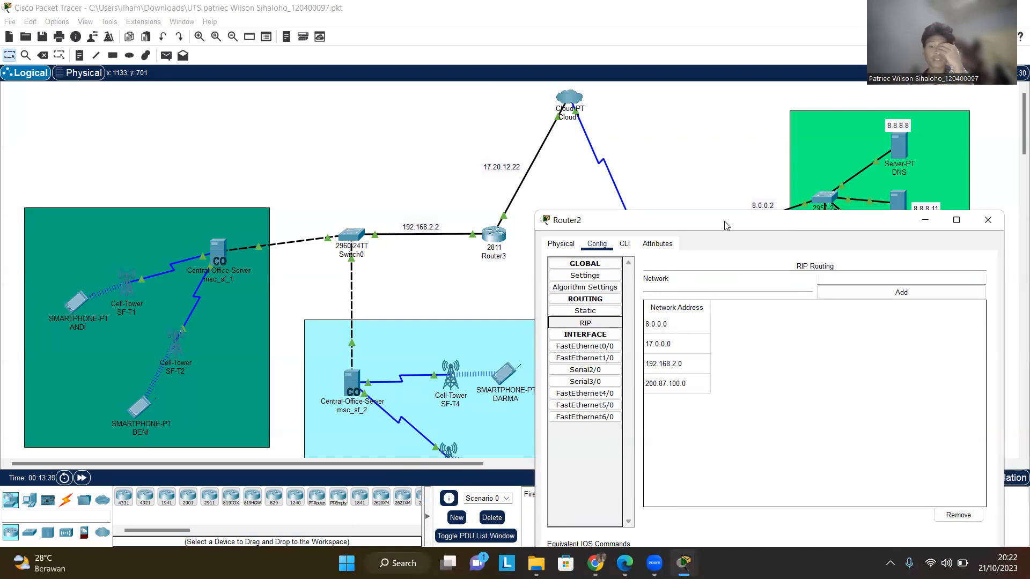
left_click_drag(725, 228, 758, 279)
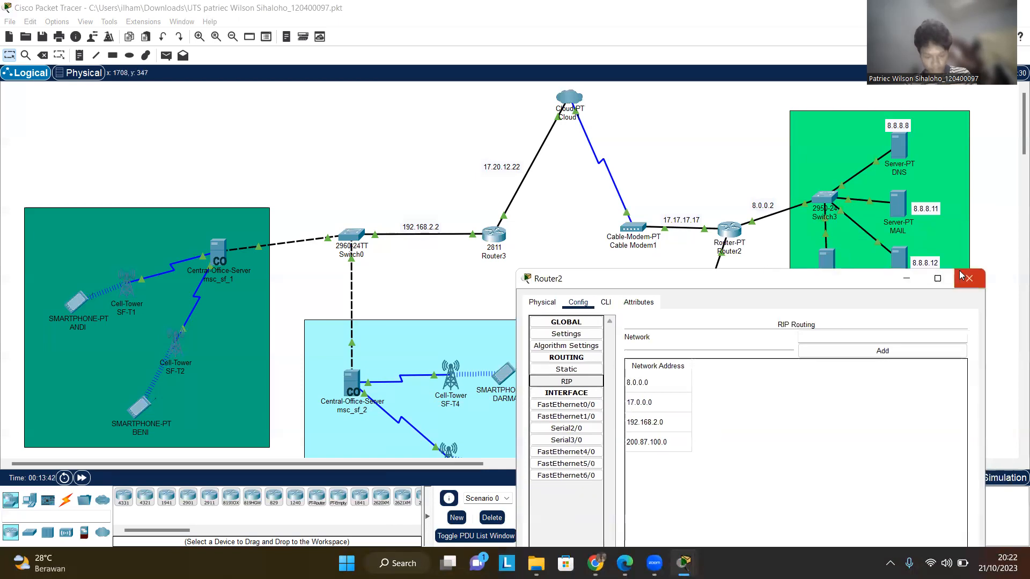
left_click(972, 278)
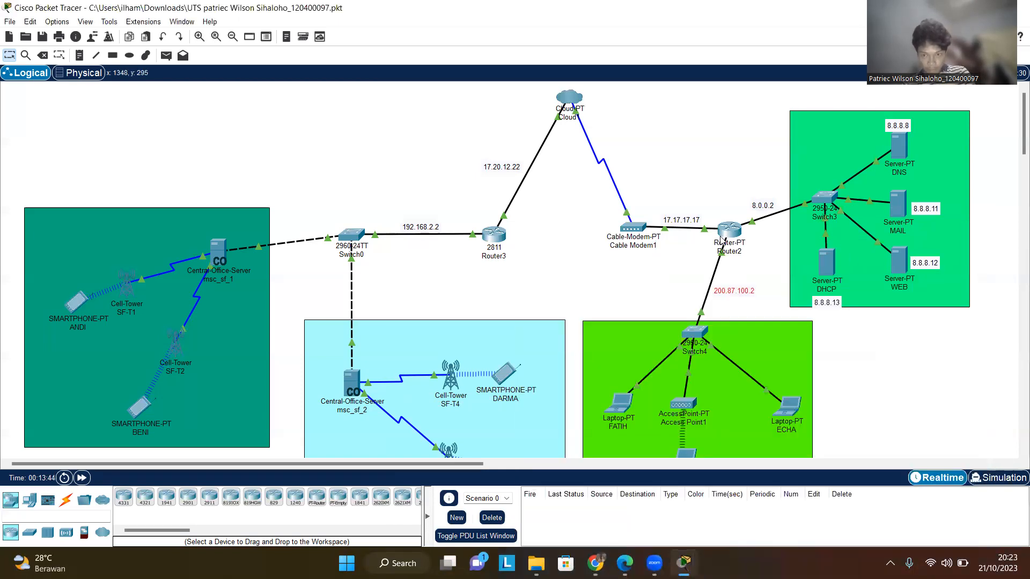
- Reopen Router2 and view its command-line interface output
left_click(729, 232)
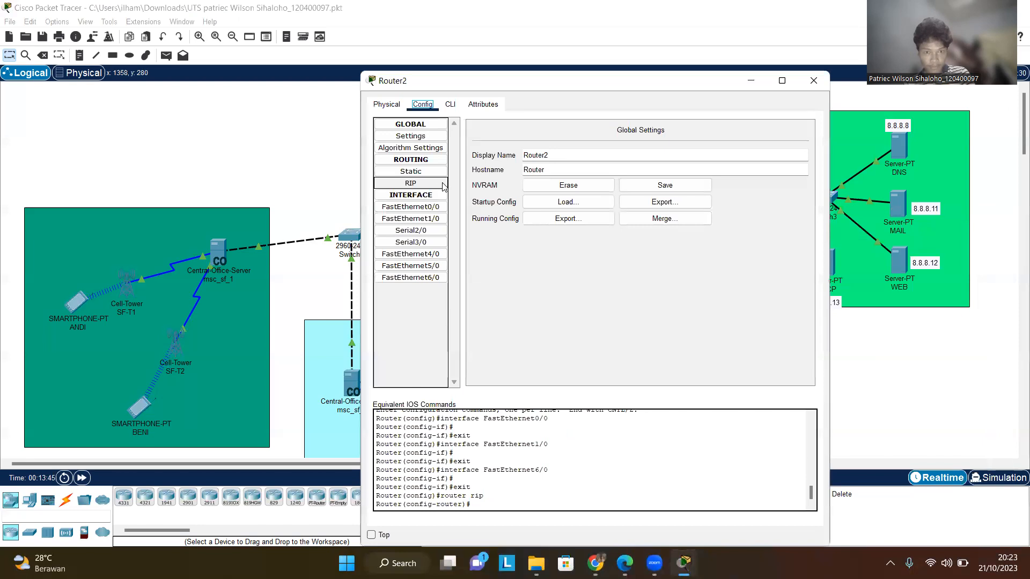
left_click(451, 105)
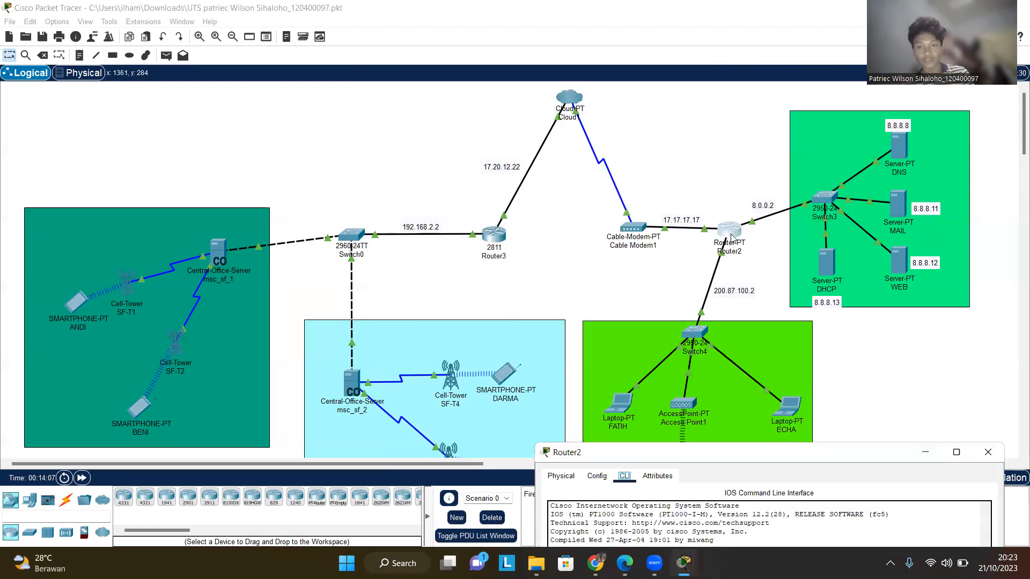
left_click_drag(749, 457, 686, 71)
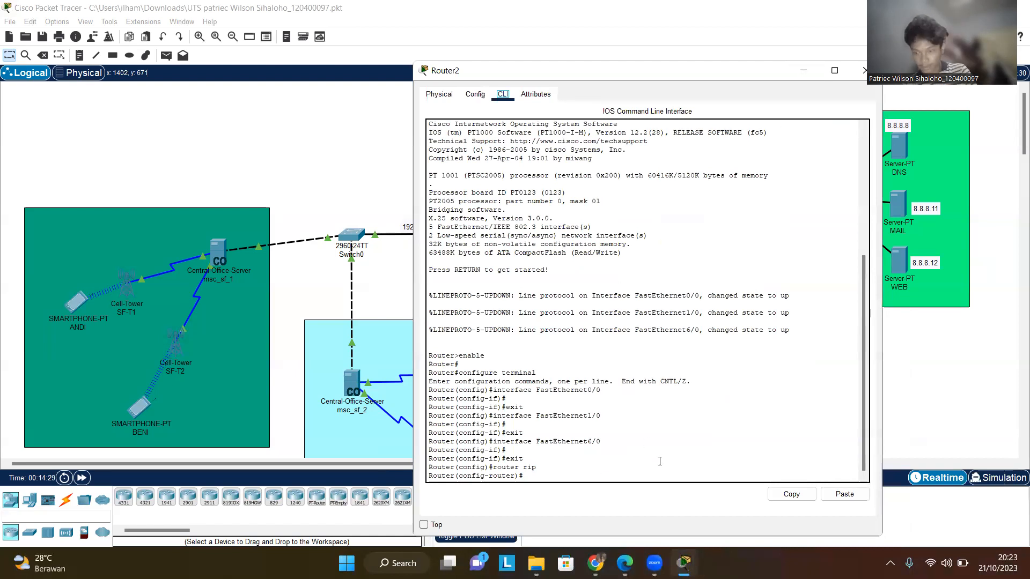
- Close the Router2 window and scan the network topology
left_click_drag(746, 76, 683, 85)
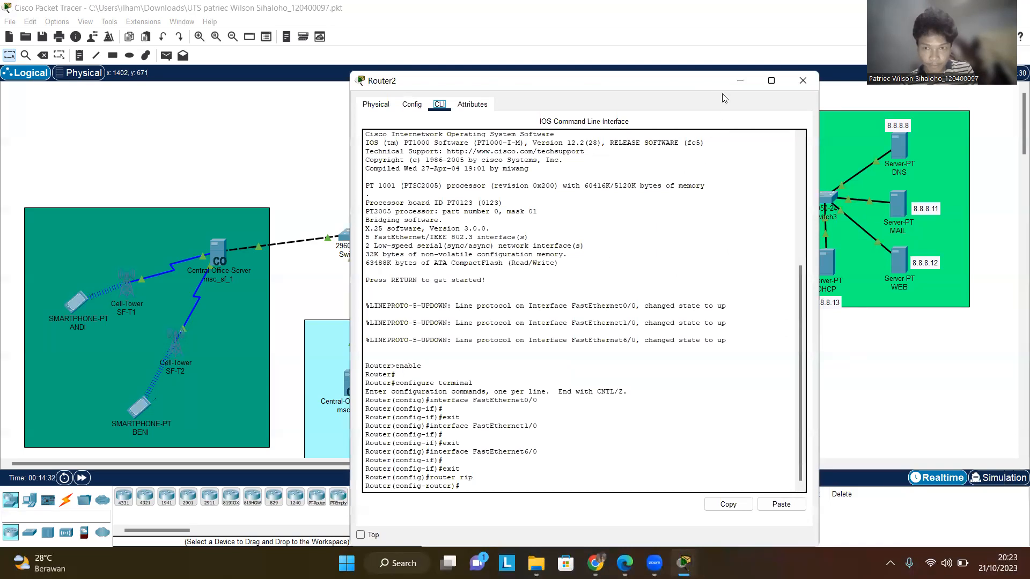
left_click(740, 81)
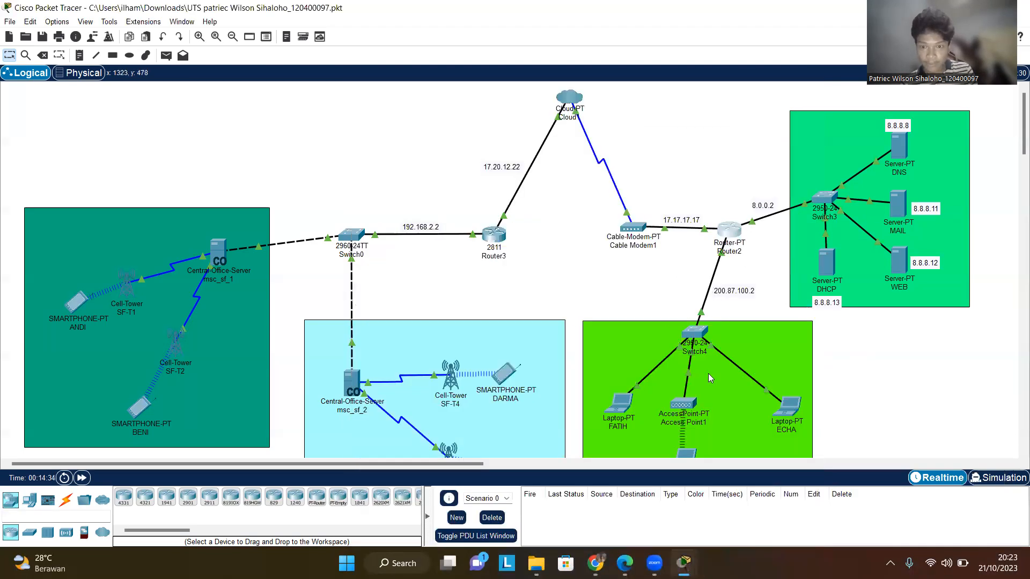
scroll(709, 378, "down", 2)
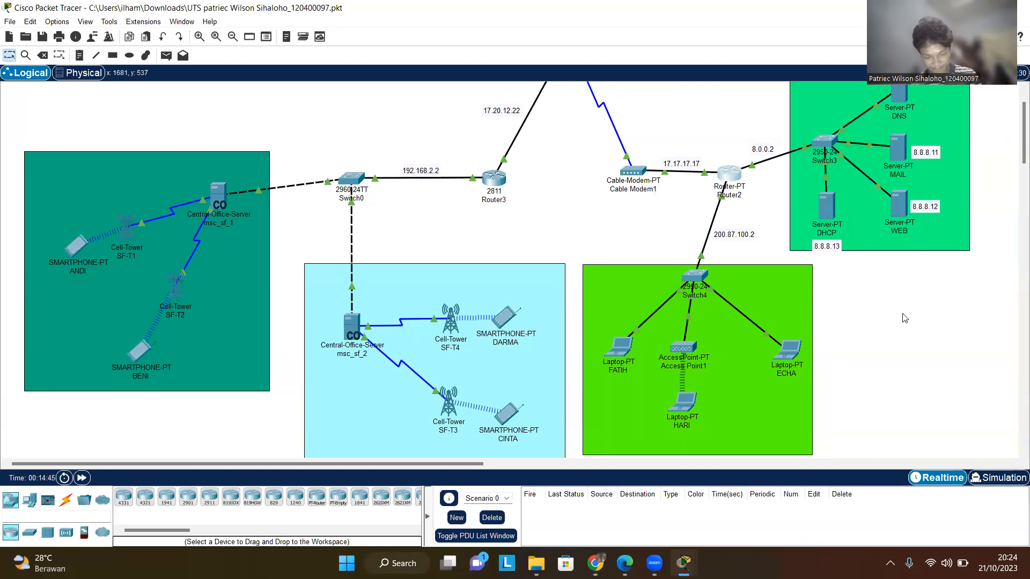
scroll(761, 325, "up", 2)
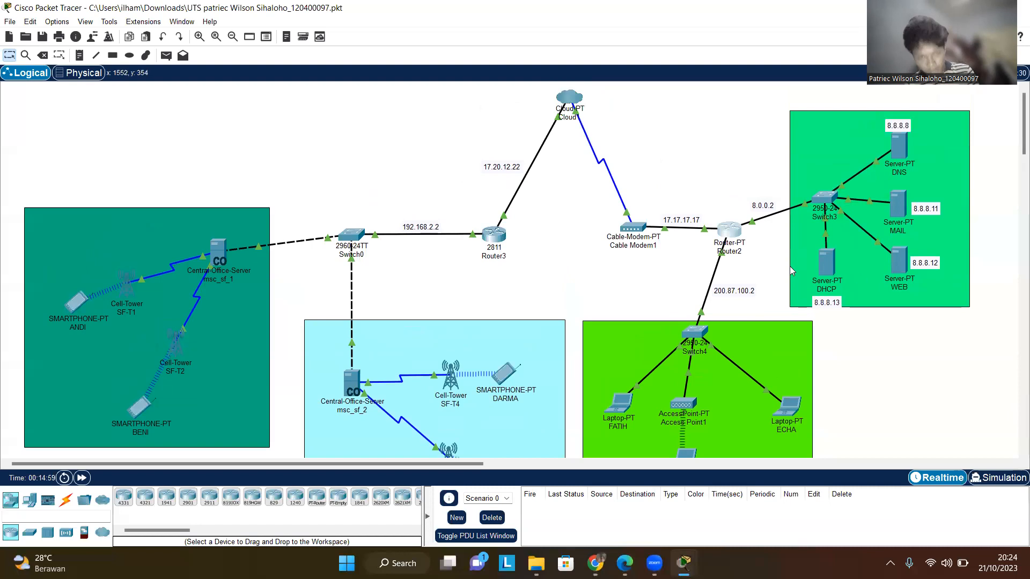
- Open Router3's configuration and inspect the IP settings of its FastEthernet0/0 and FastEthernet0/1 interfaces
left_click(498, 238)
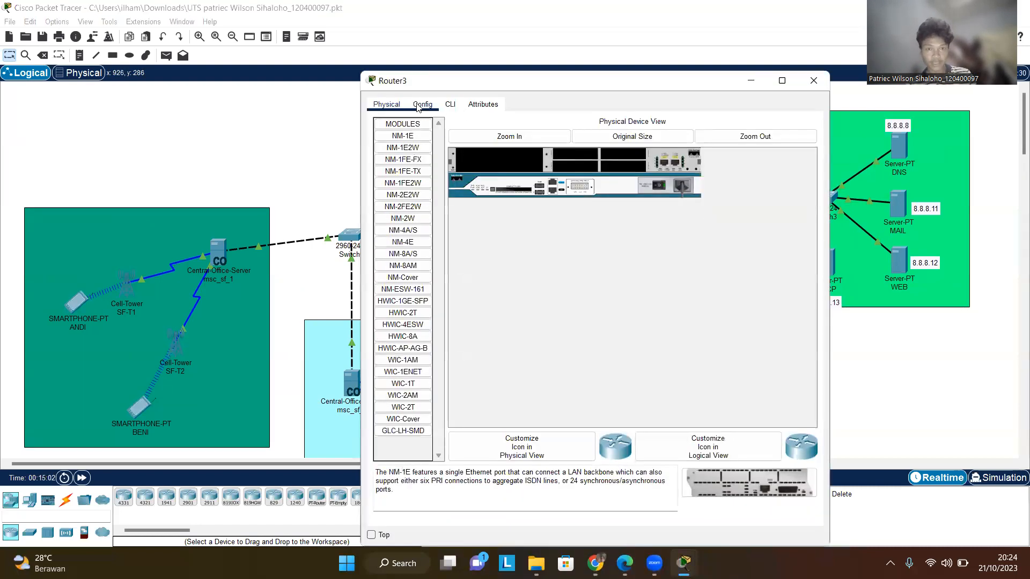
left_click(421, 104)
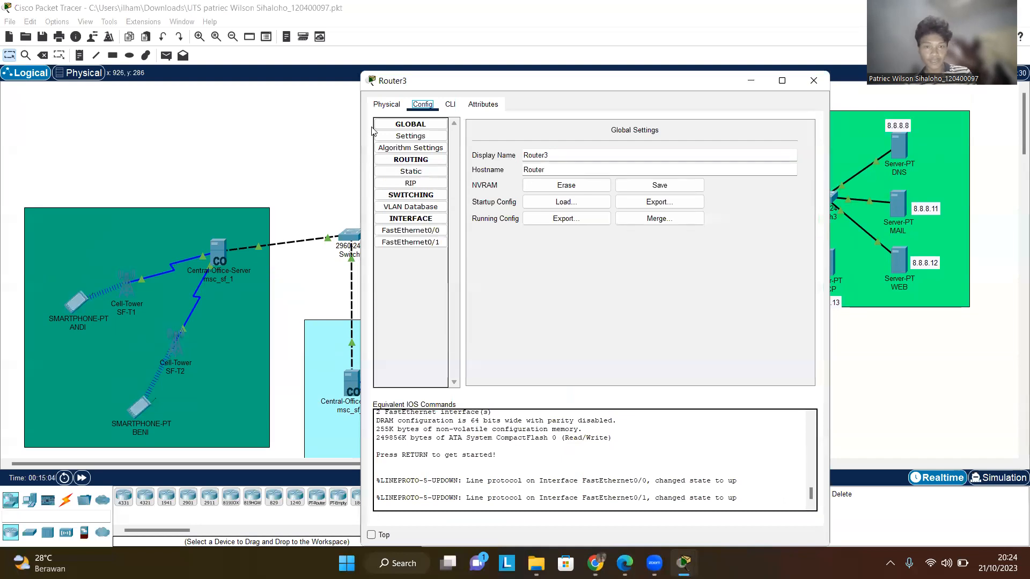
left_click(426, 231)
left_click(438, 243)
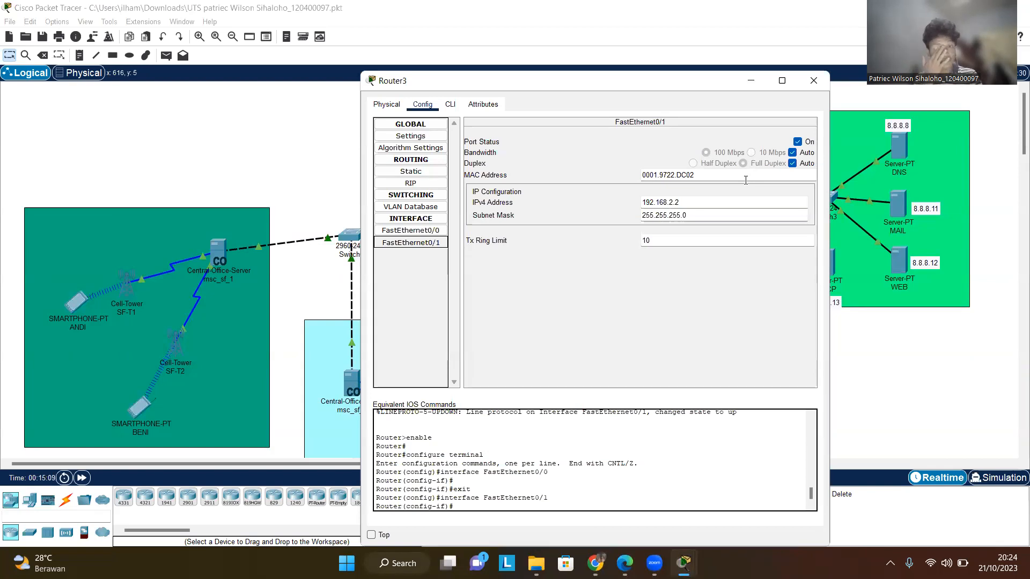
left_click(412, 232)
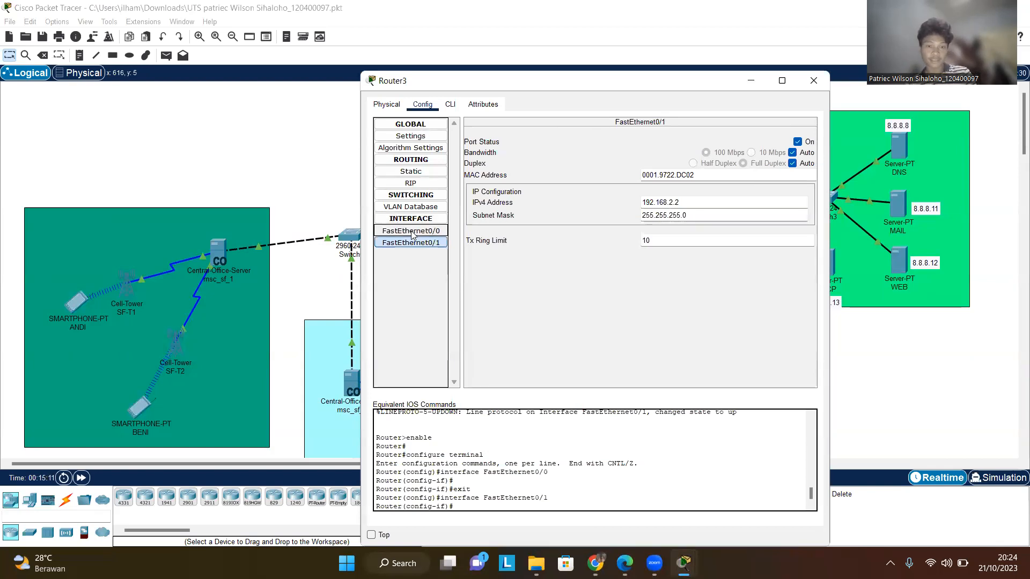
left_click(411, 242)
left_click(410, 231)
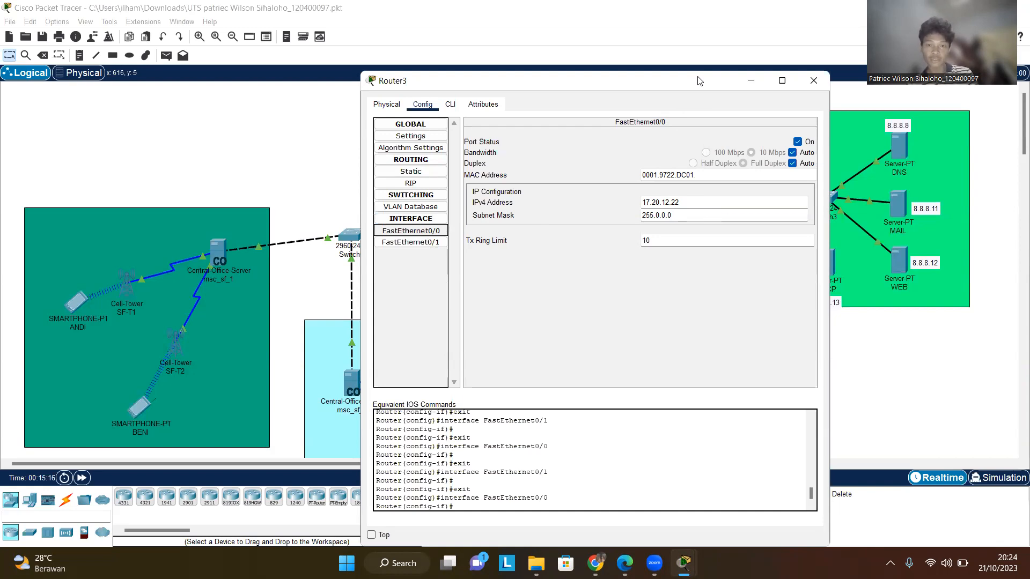
left_click_drag(698, 80, 737, 192)
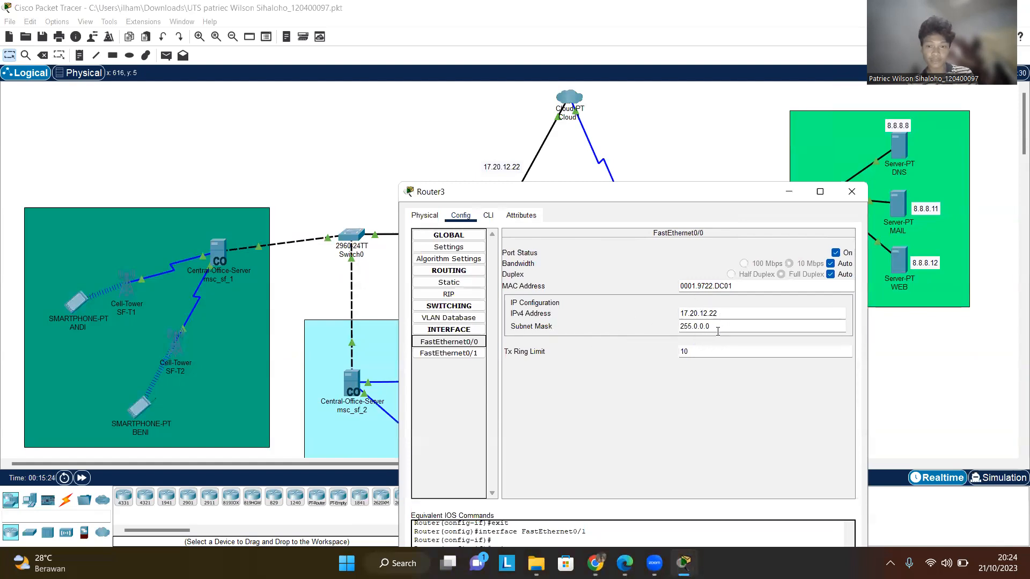
left_click(475, 356)
- Reposition the Router3 window, review its RIP network list, and close the window
left_click_drag(743, 198, 753, 187)
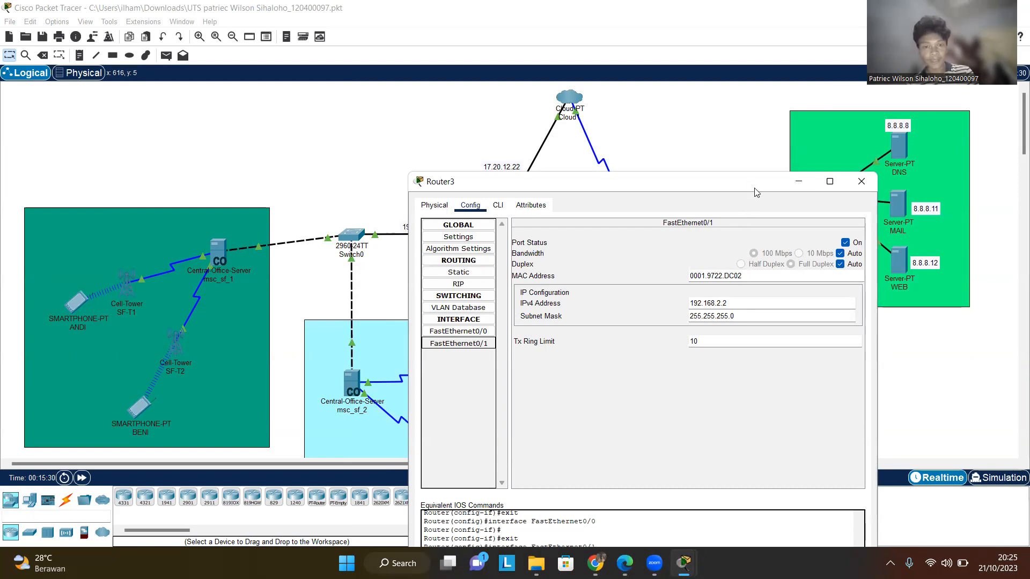
left_click_drag(755, 189, 778, 149)
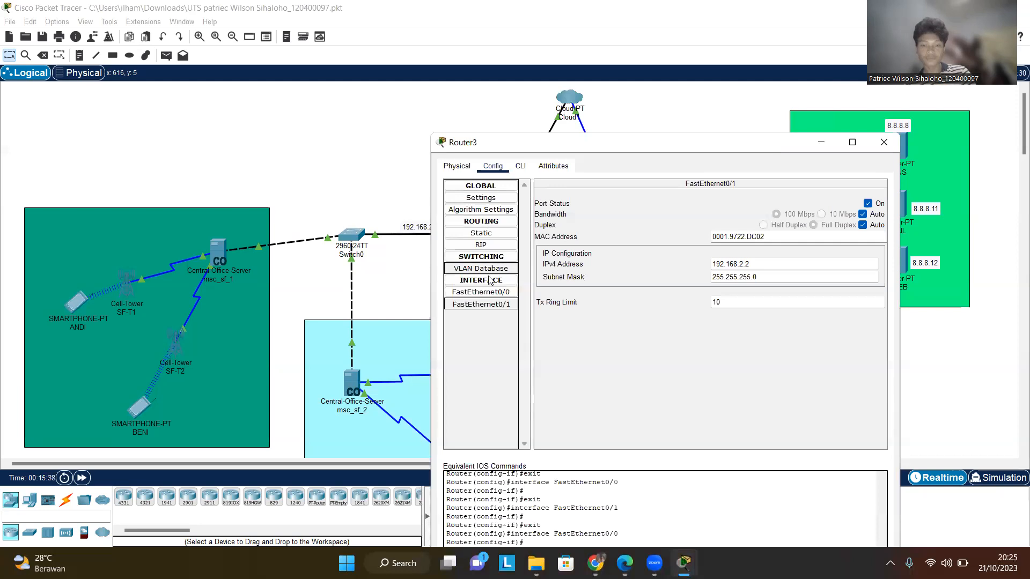
left_click(499, 245)
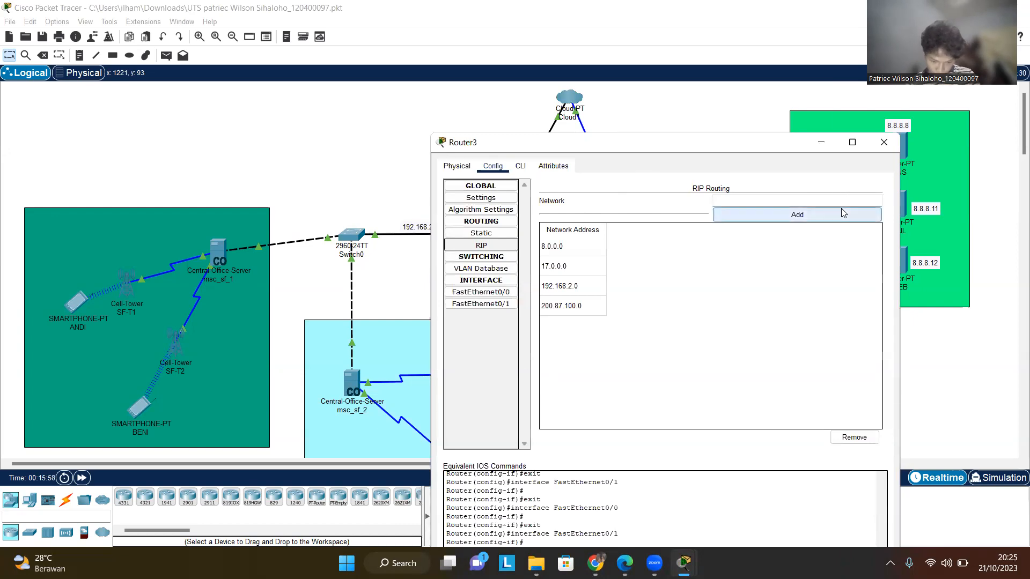
left_click(884, 143)
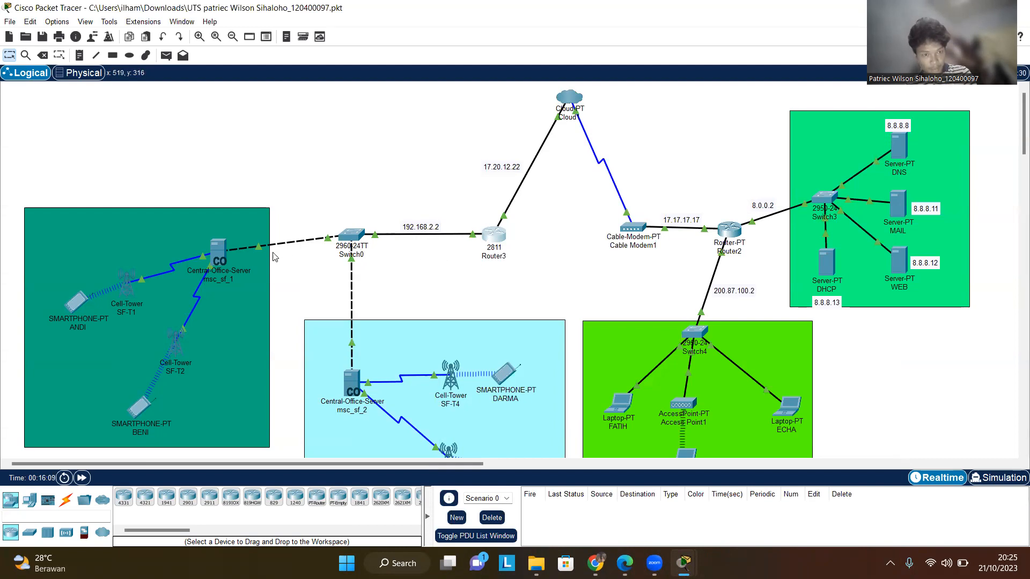
- Open the msc_sf_1 central office server window, maximize it, and close it
left_click(214, 253)
left_click(819, 82)
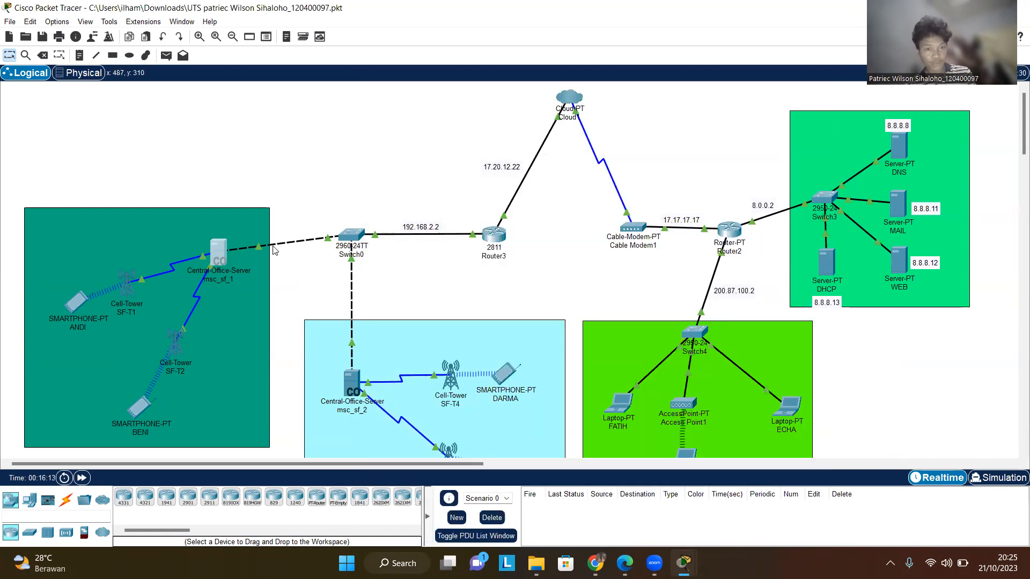
left_click(224, 255)
left_click(819, 82)
left_click(211, 258)
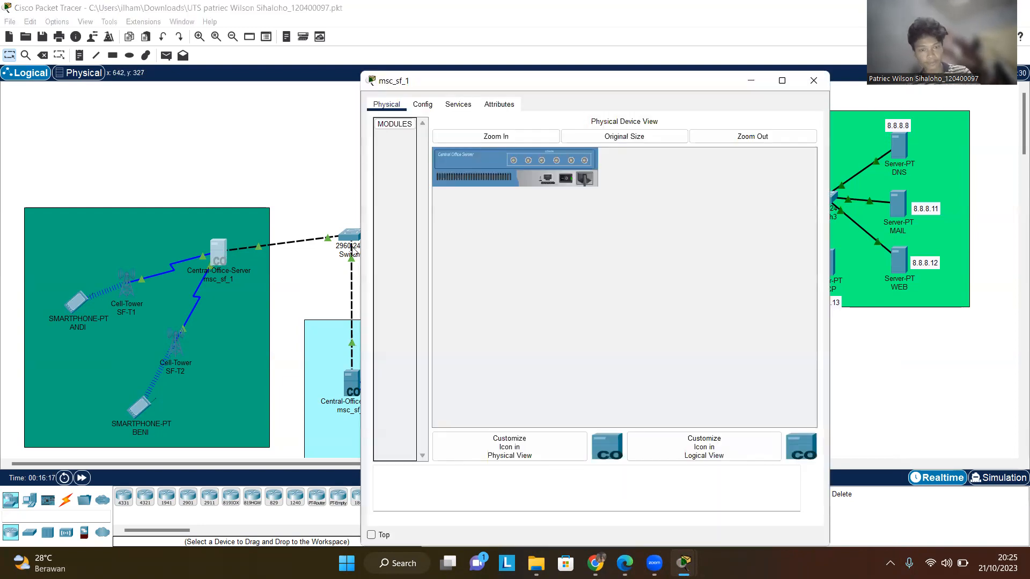
left_click(790, 81)
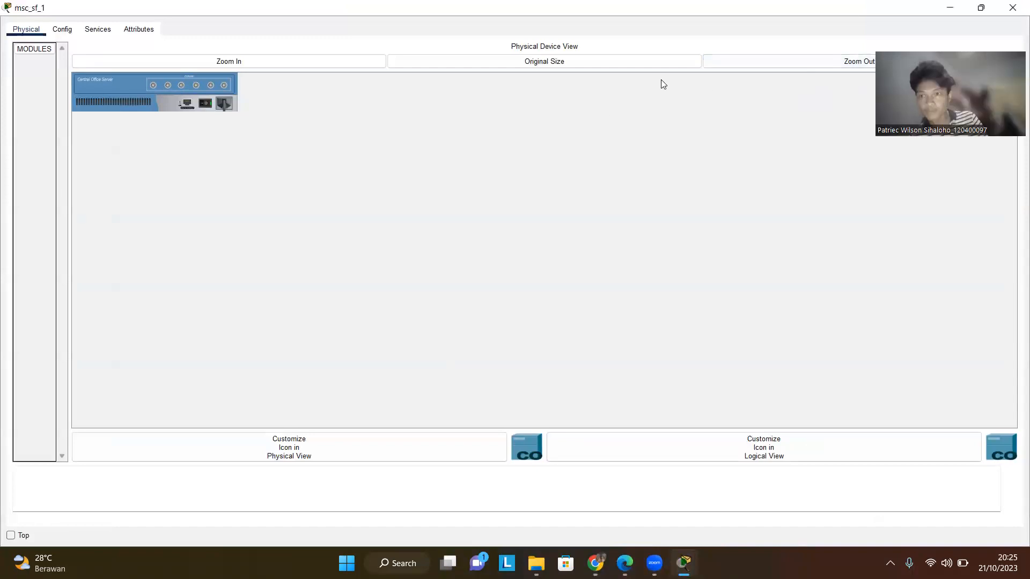
left_click(1012, 8)
- Reopen Router3, view its command-line interface output, and close the window
left_click(494, 234)
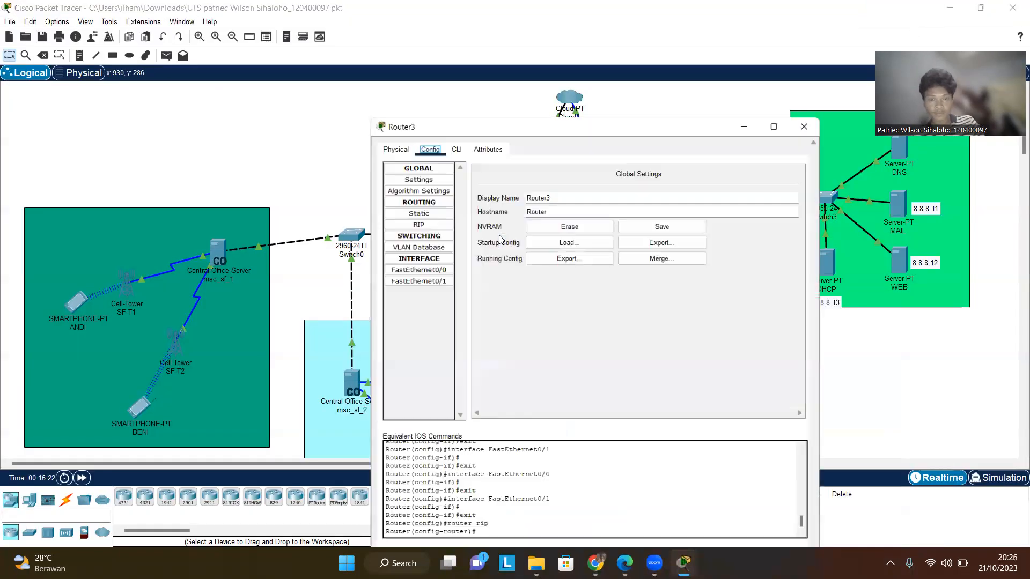
left_click(458, 107)
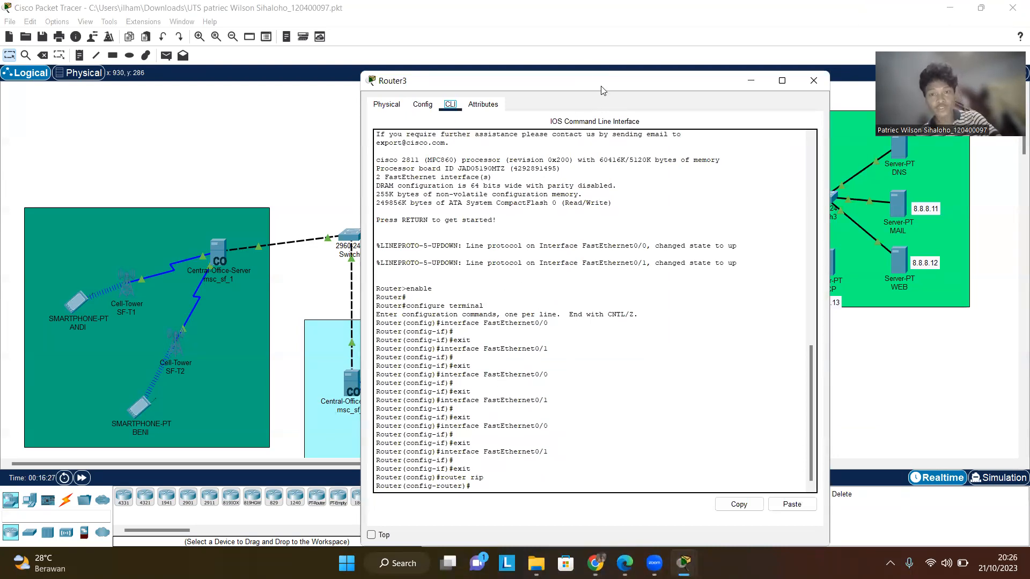
left_click_drag(620, 81, 812, 121)
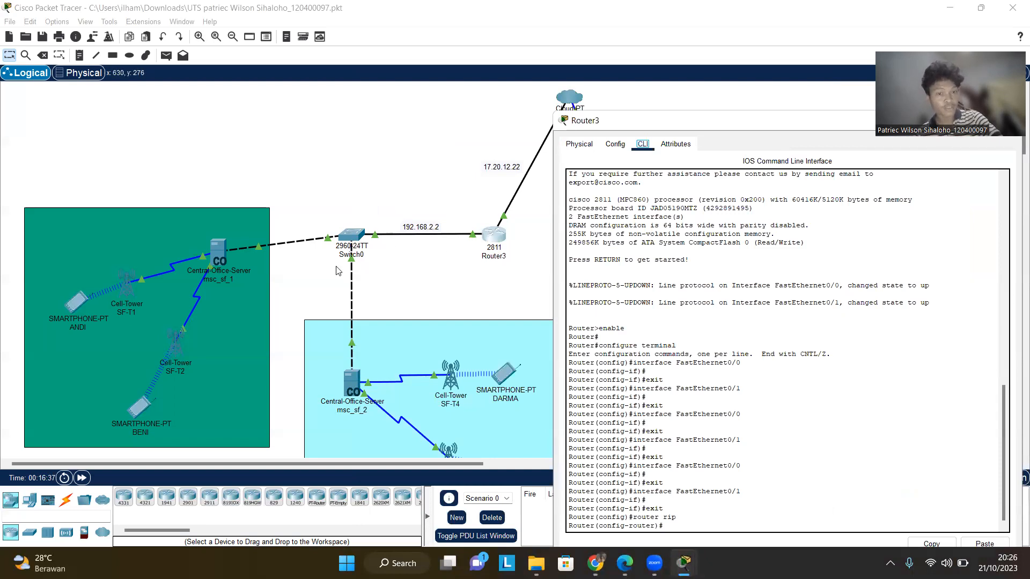
scroll(498, 381, "down", 2)
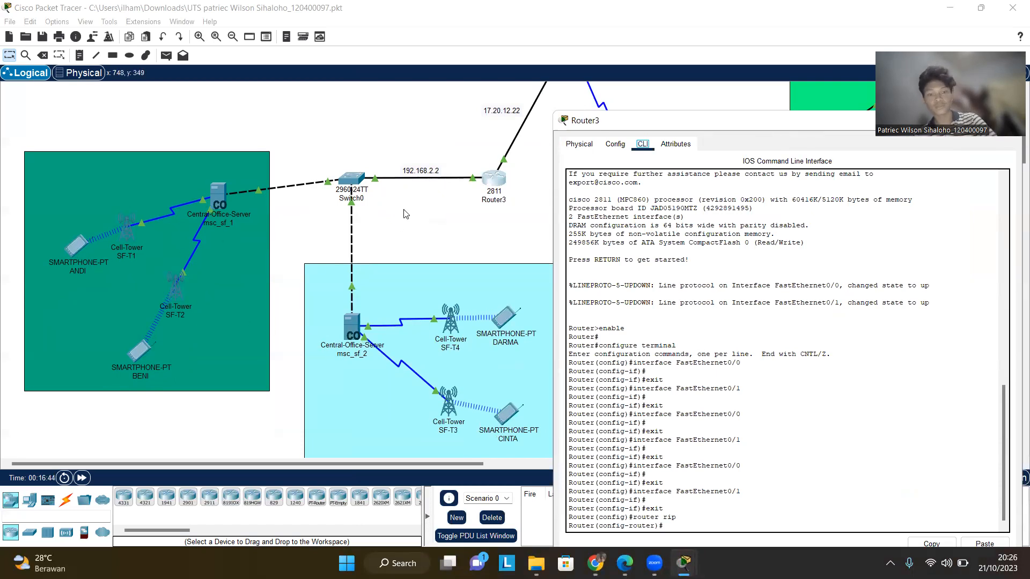
left_click_drag(650, 127, 668, 72)
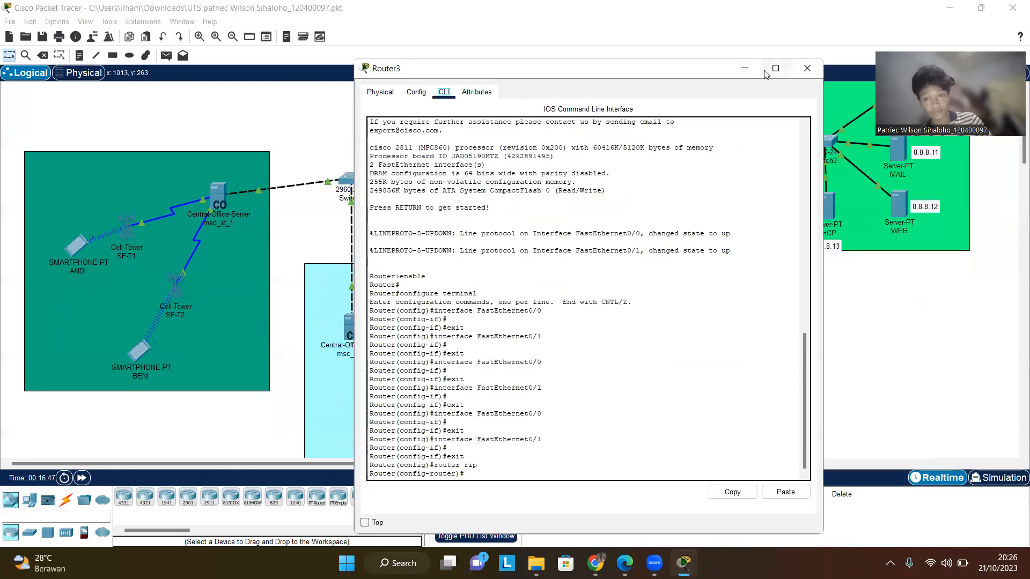
left_click(805, 64)
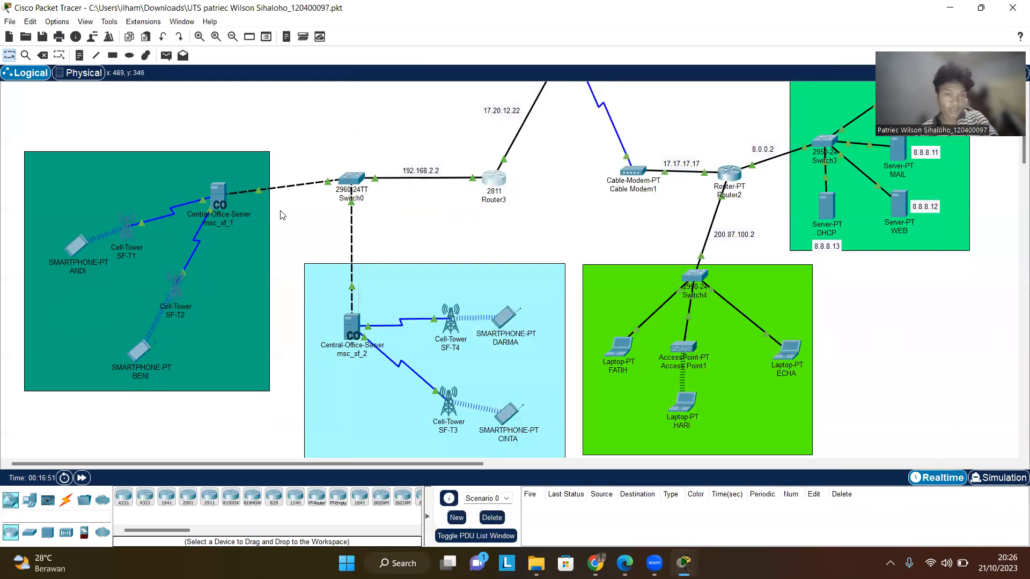
- Open msc_sf_1's global configuration settings and close the window
left_click(219, 194)
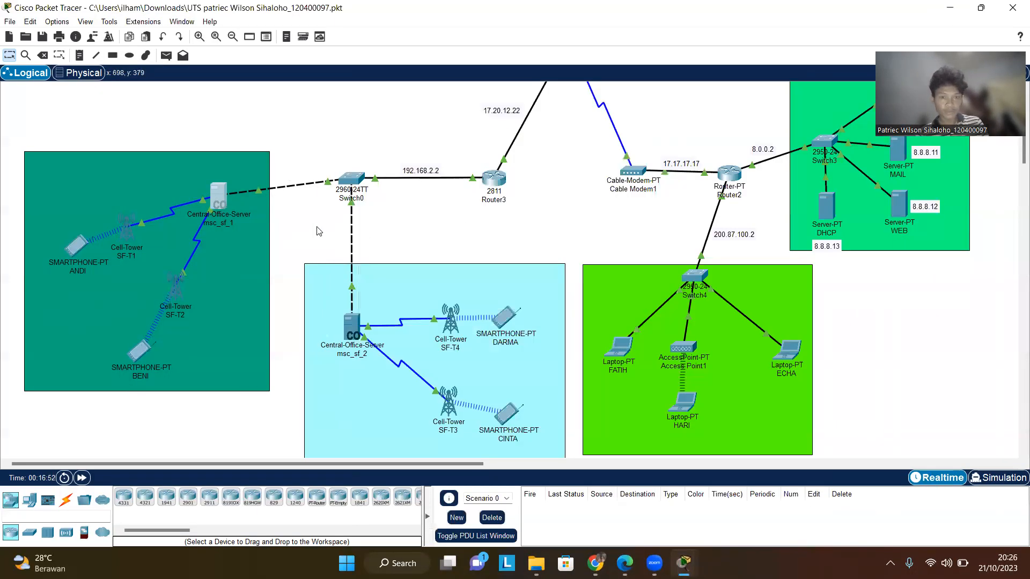
left_click(224, 200)
left_click(423, 104)
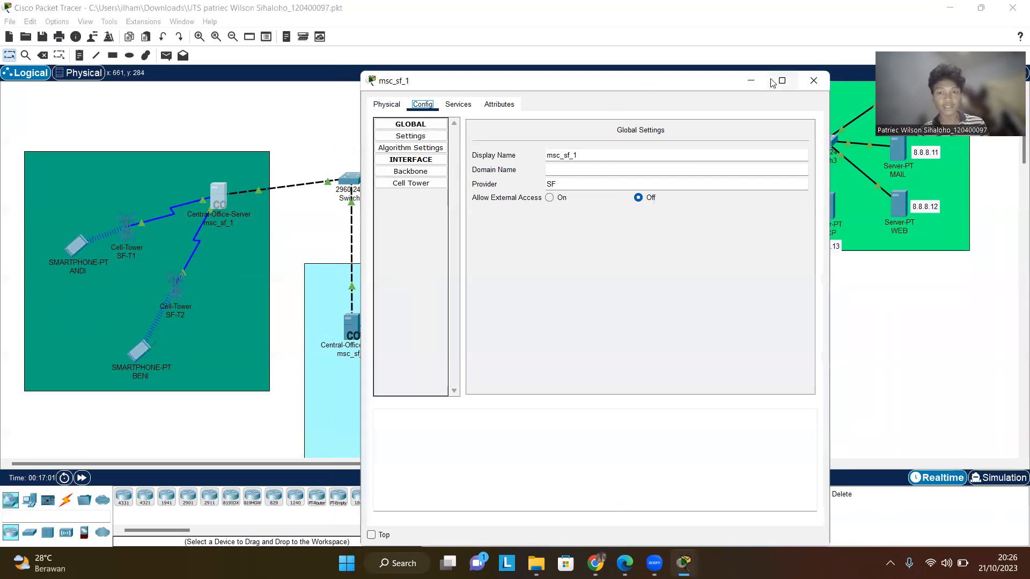
left_click(814, 80)
- Review msc_sf_2's cell tower and backbone settings, save its DHCP service configuration, and close the window
left_click(352, 326)
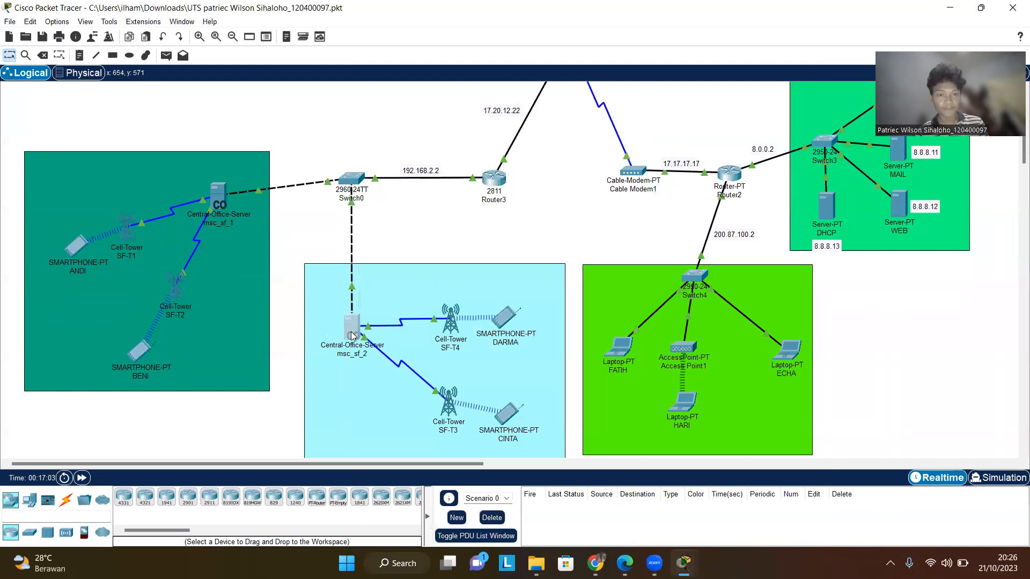
left_click(422, 105)
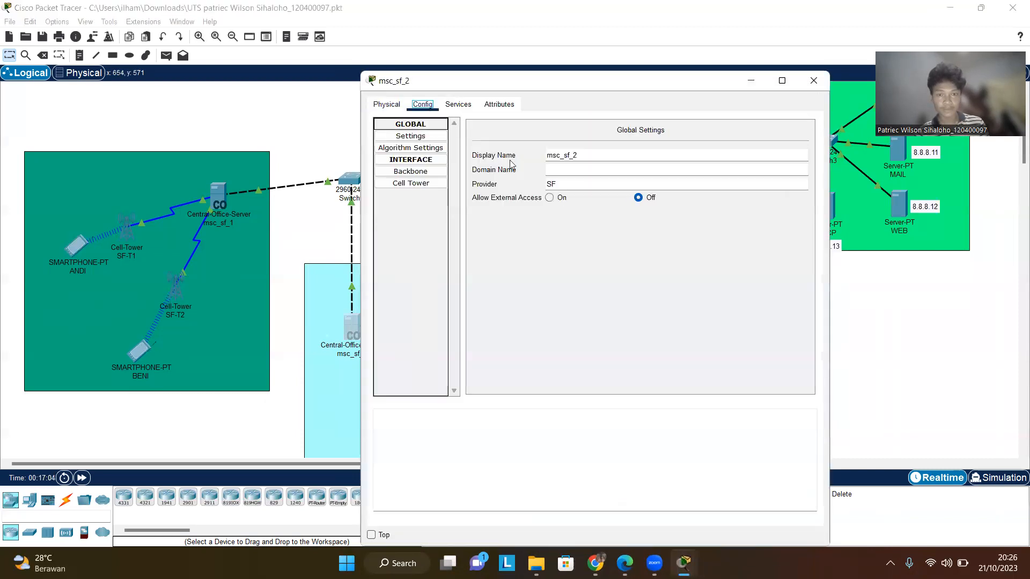
left_click(426, 184)
left_click(431, 175)
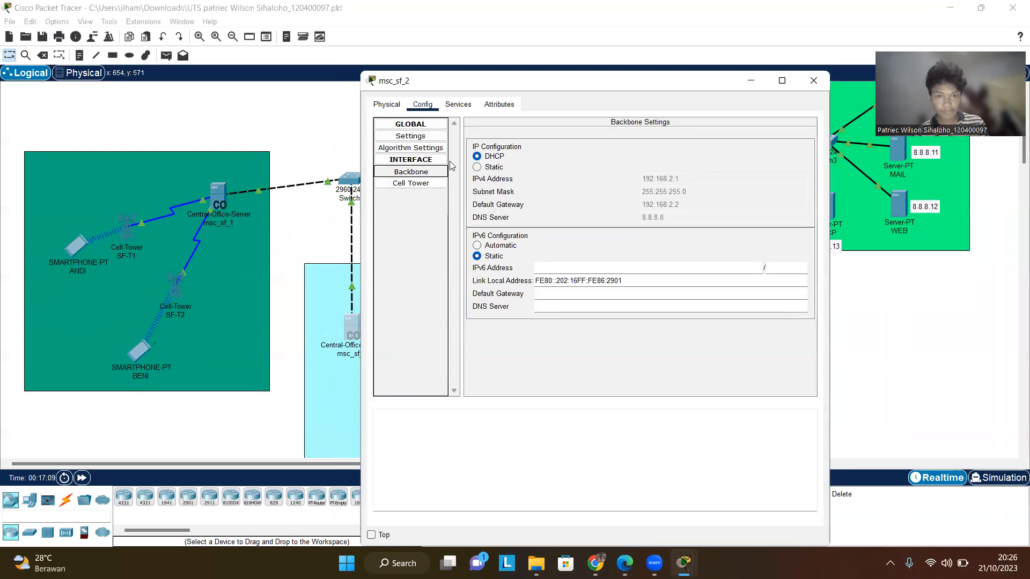
left_click(459, 105)
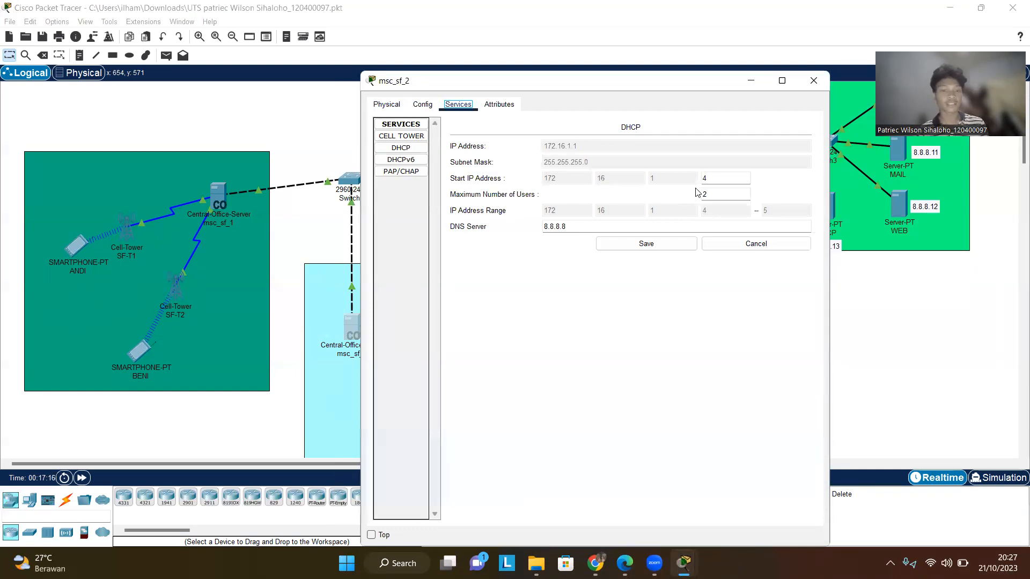
left_click(659, 247)
left_click(810, 80)
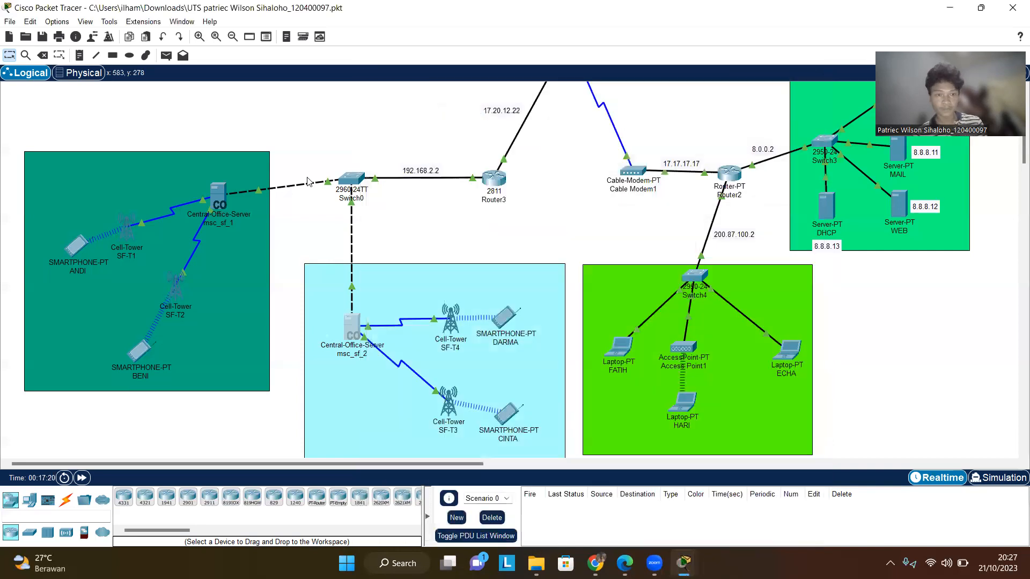
- Open msc_sf_1 and review its DHCP service, backbone and cell tower interface settings
left_click(229, 194)
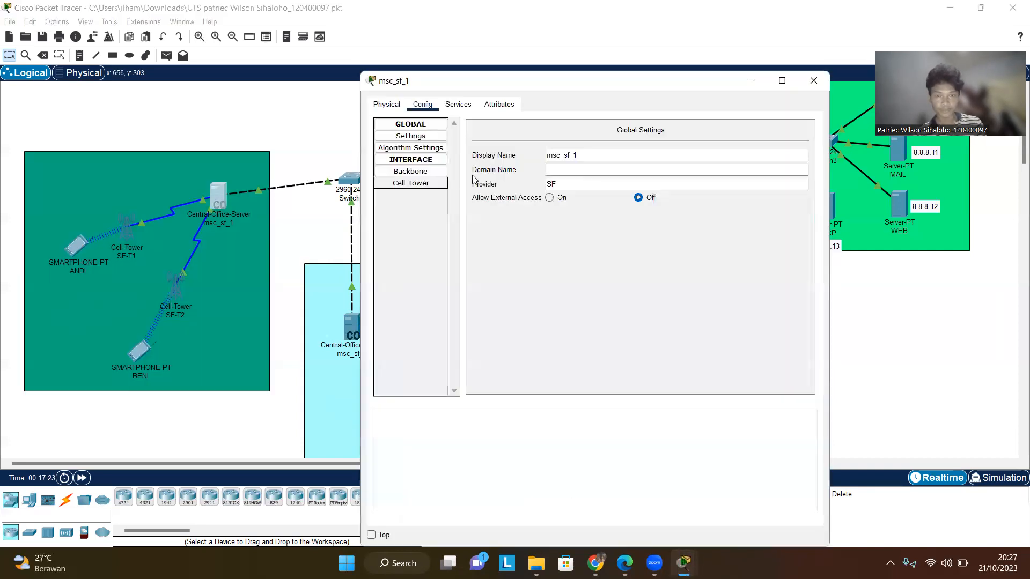
left_click(470, 107)
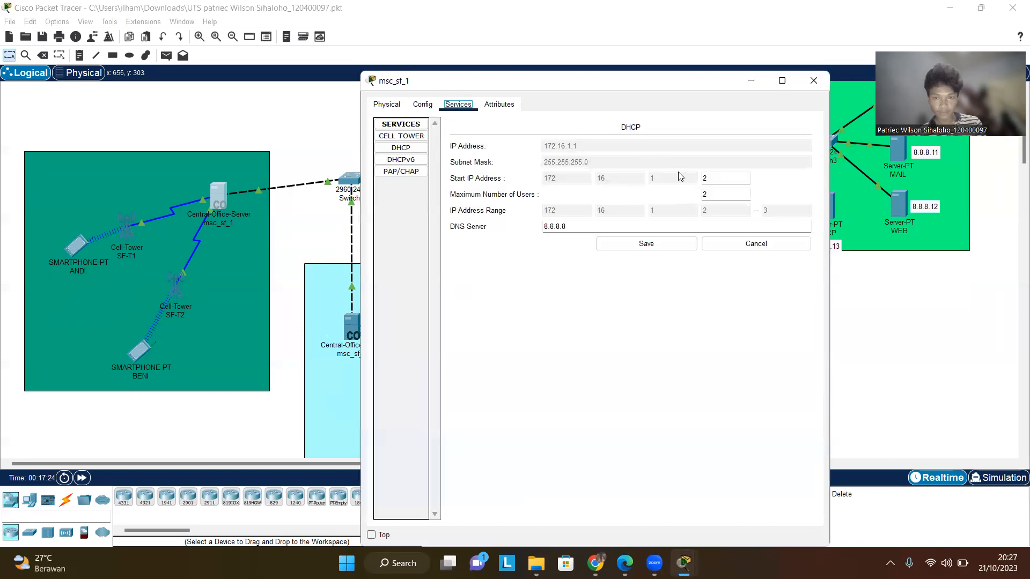
left_click(423, 105)
left_click(423, 182)
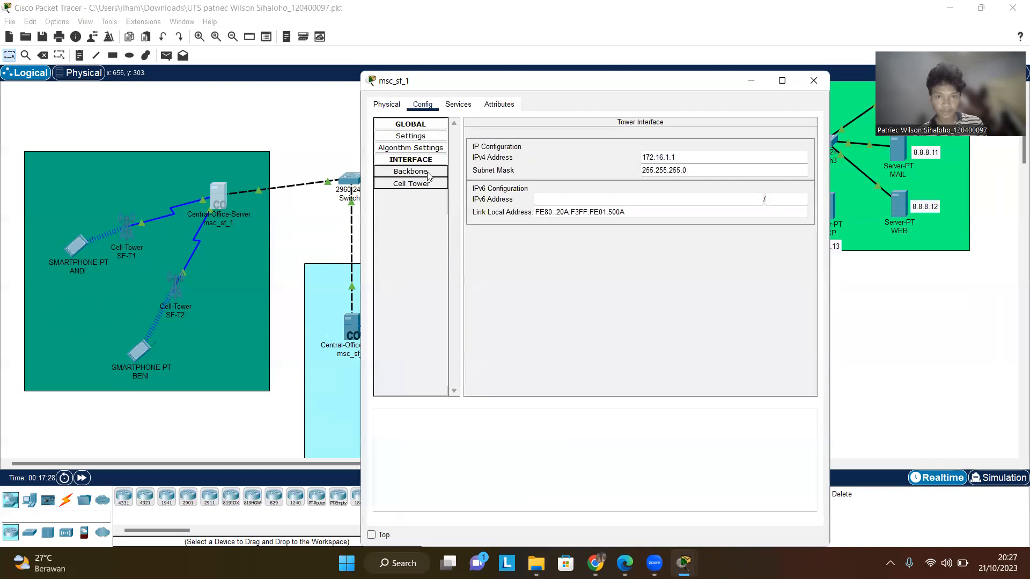
left_click(427, 167)
left_click(426, 184)
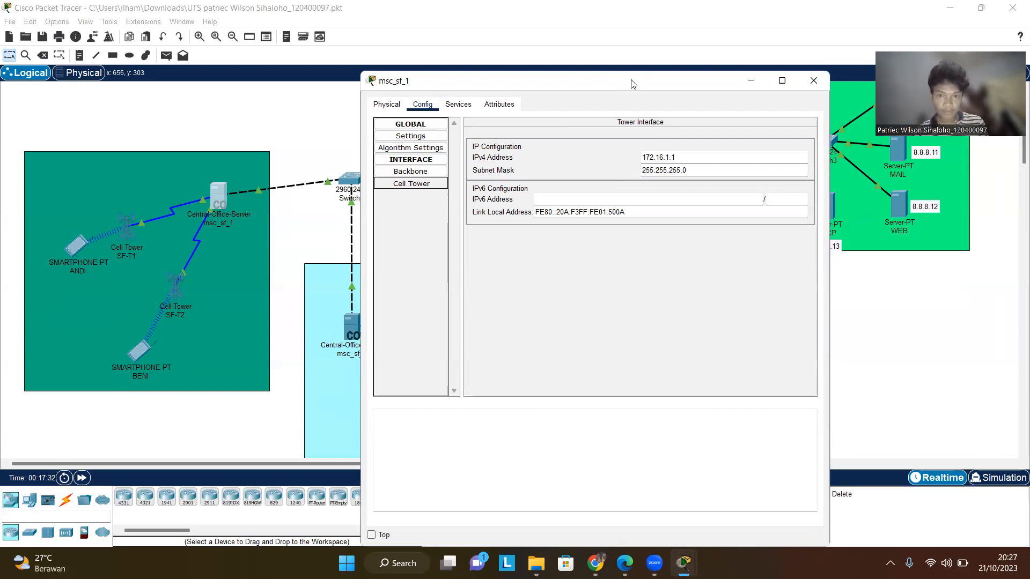
left_click_drag(630, 84, 707, 111)
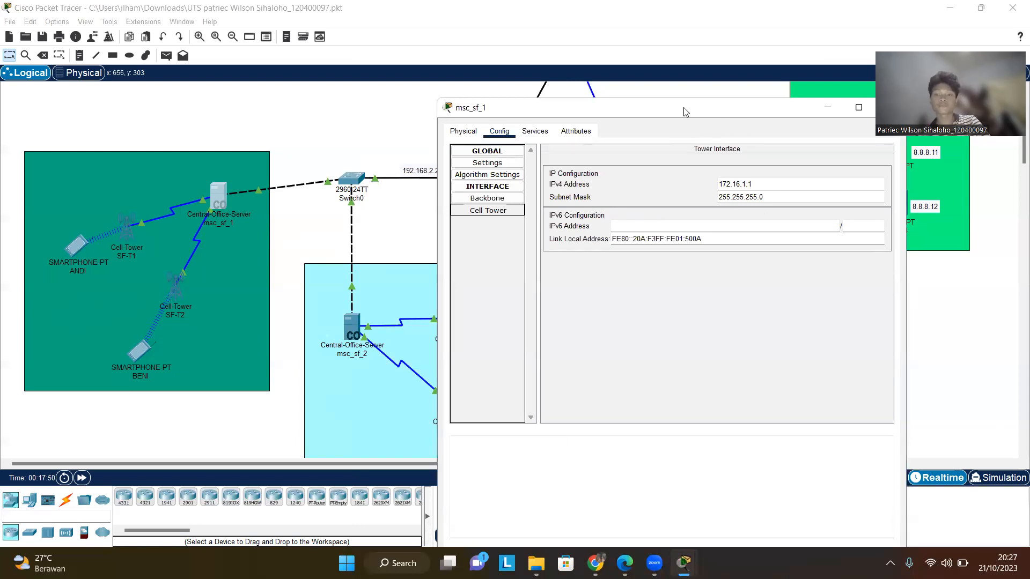
- Close msc_sf_1 and review cell tower SF-T1's global settings and its Coaxial0 and 3G/4G Server1 interfaces
left_click_drag(683, 107, 606, 95)
left_click(812, 95)
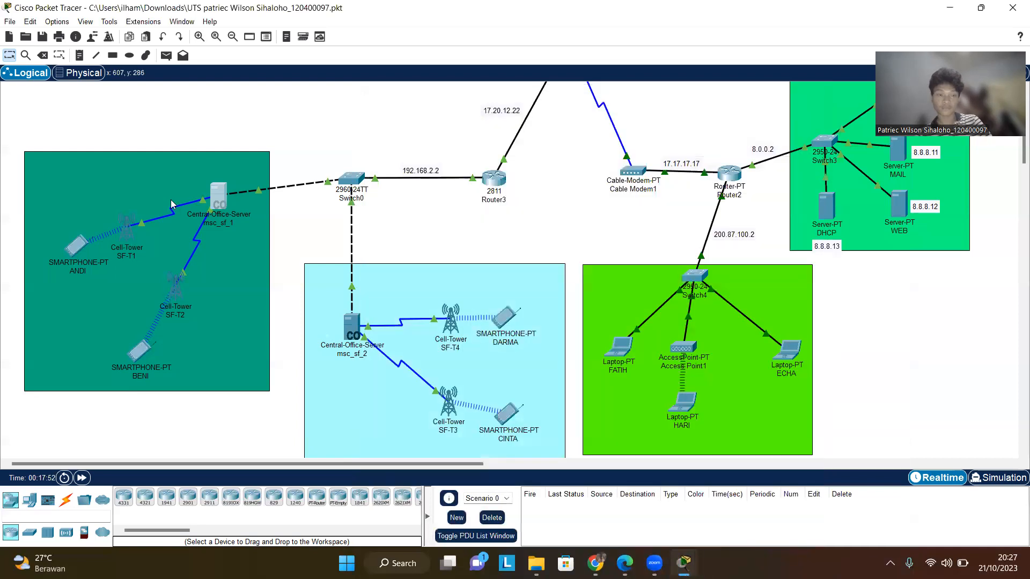
left_click(128, 231)
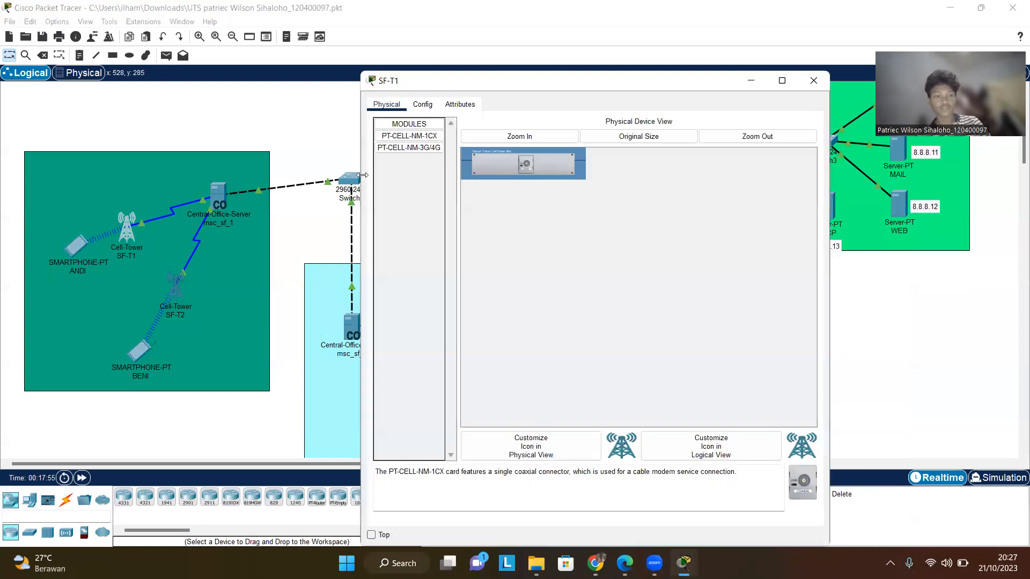
left_click(423, 104)
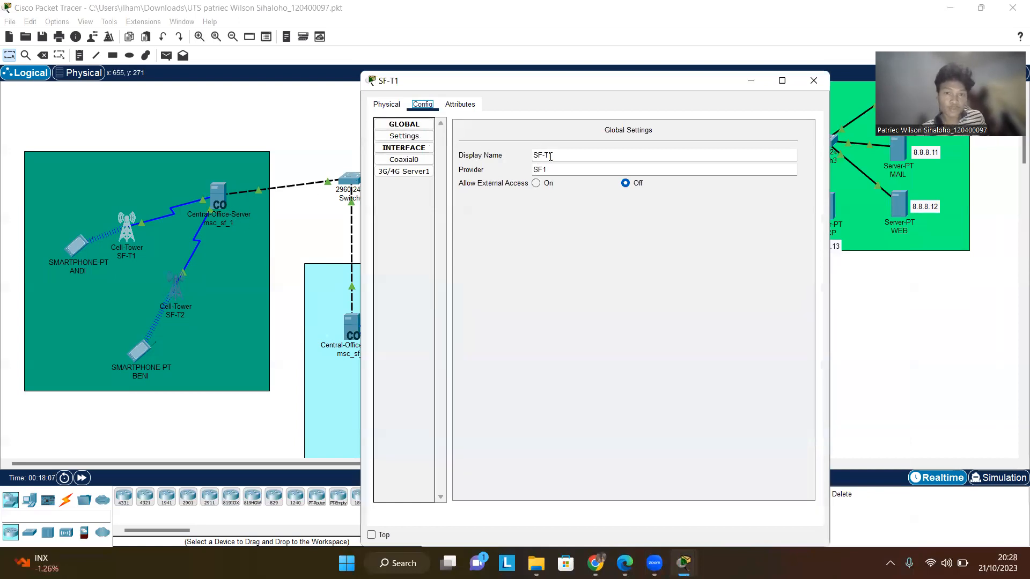
left_click(417, 171)
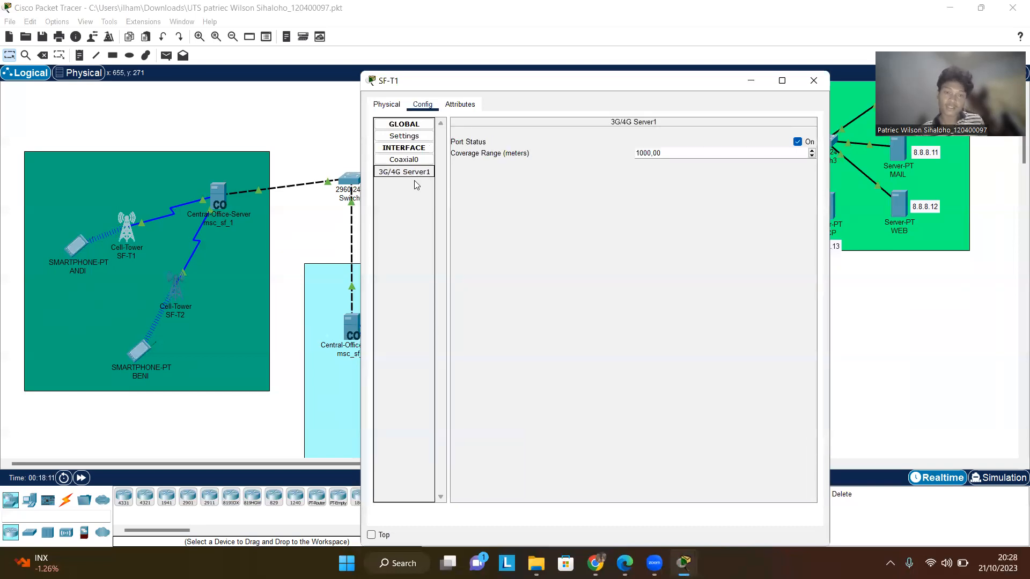
left_click(456, 105)
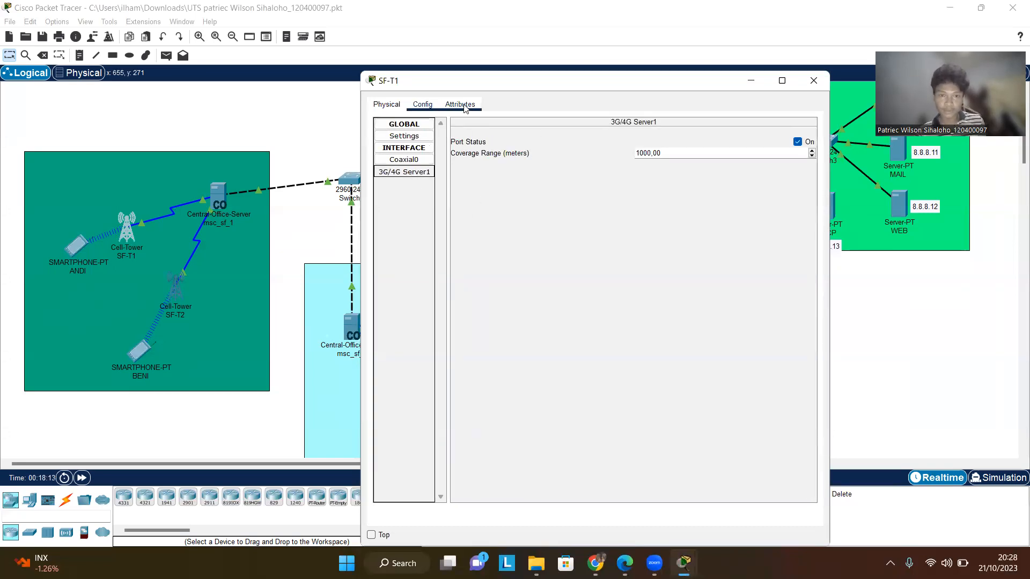
left_click(422, 104)
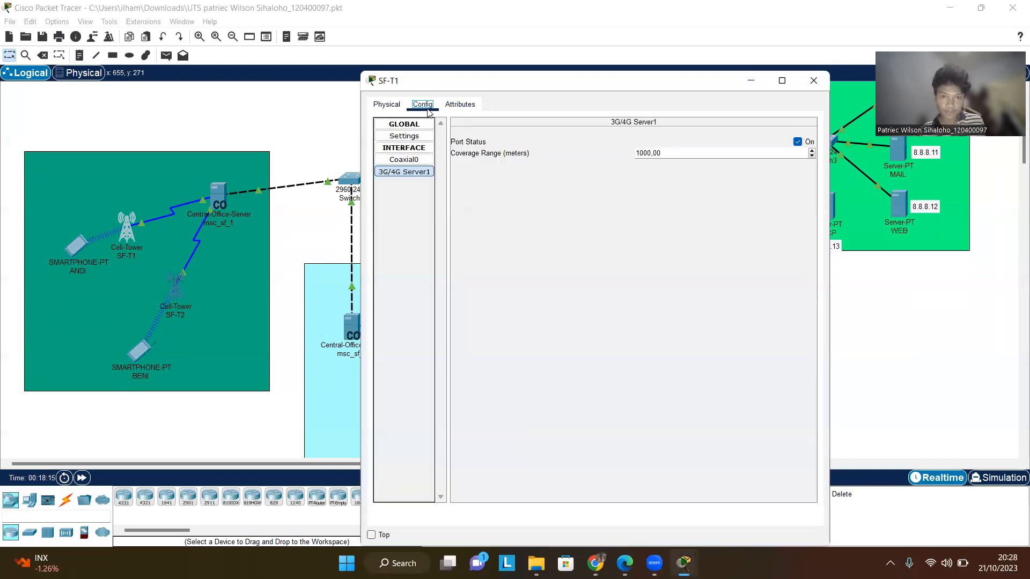
left_click(387, 104)
left_click(421, 105)
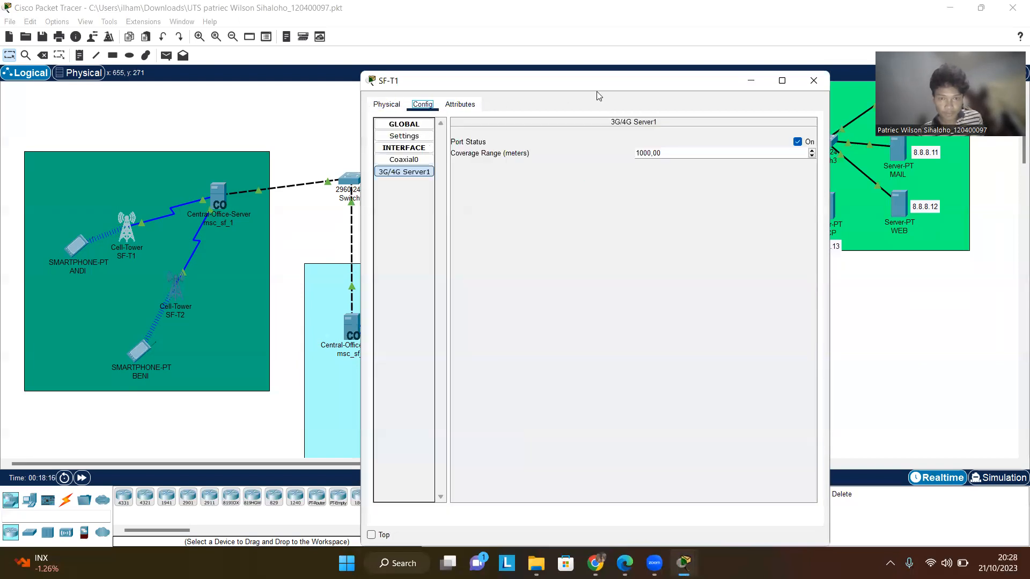
left_click(409, 124)
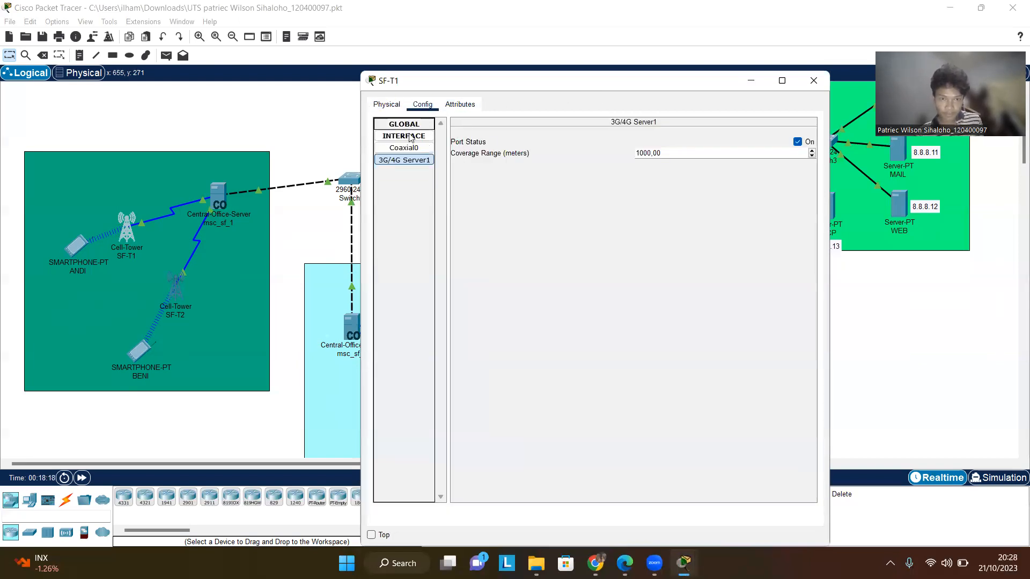
left_click(417, 149)
left_click(404, 124)
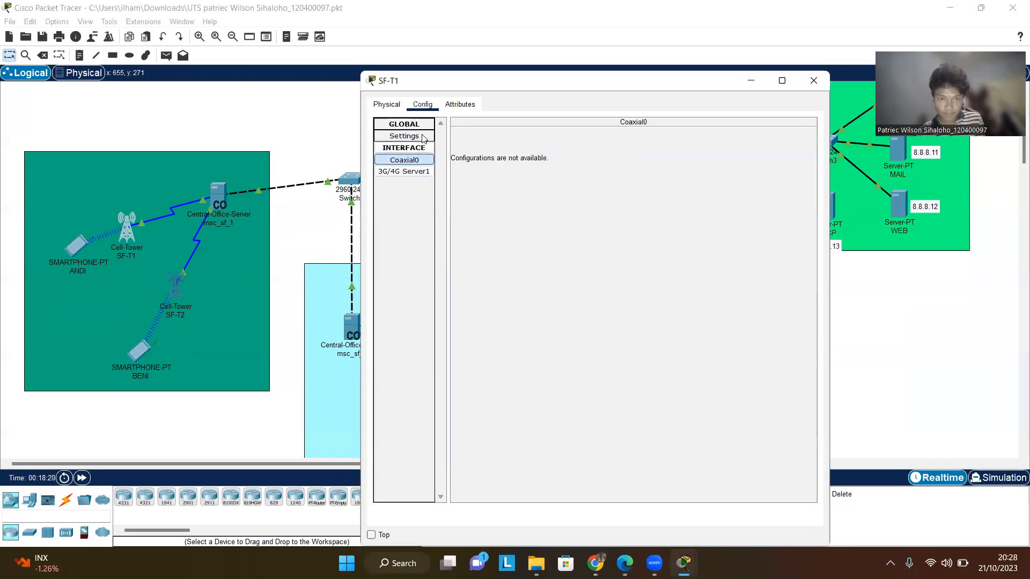
left_click(405, 136)
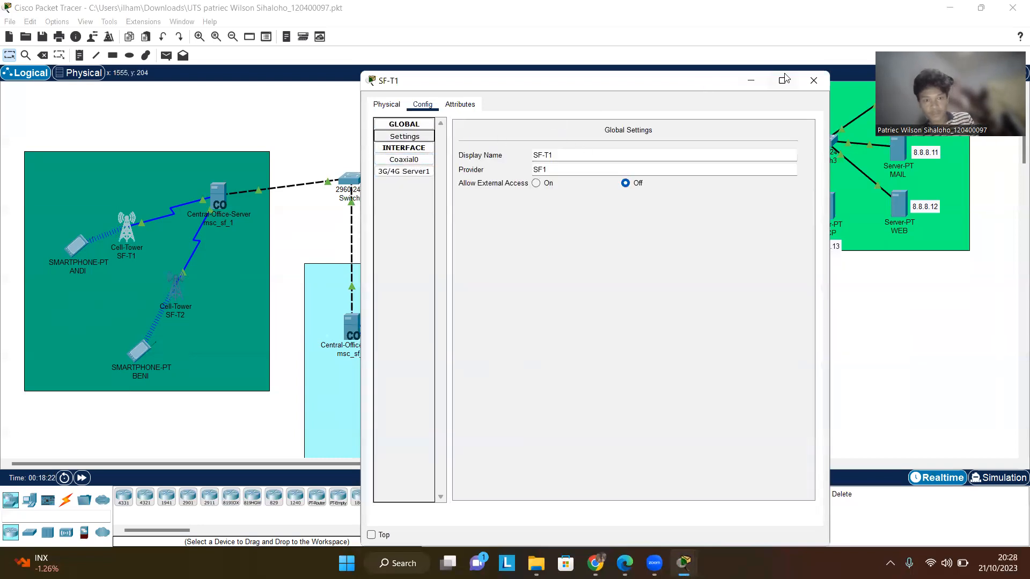
left_click(814, 80)
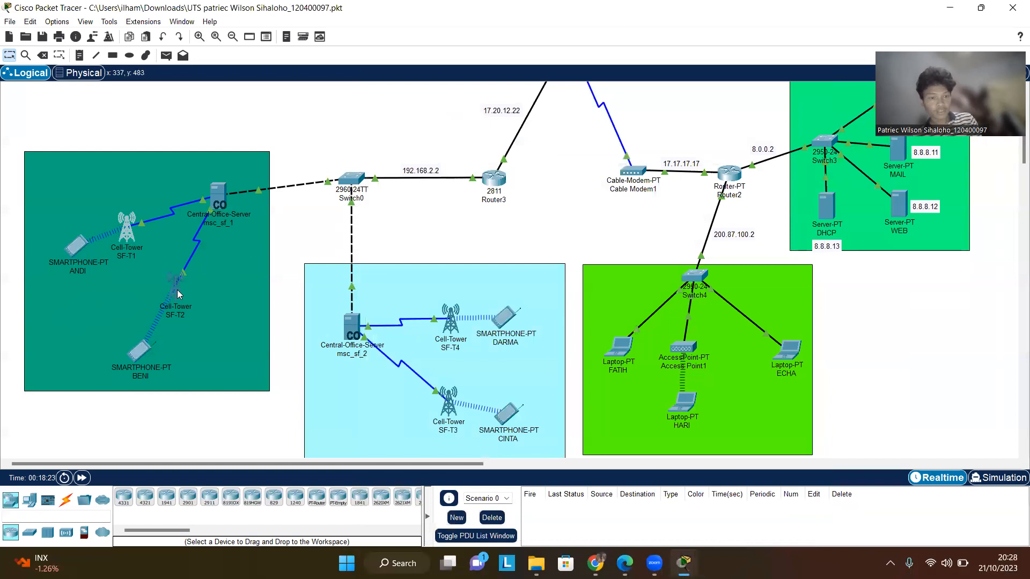
- Open cell tower SF-T2's global settings, review them, and close the window
left_click(177, 290)
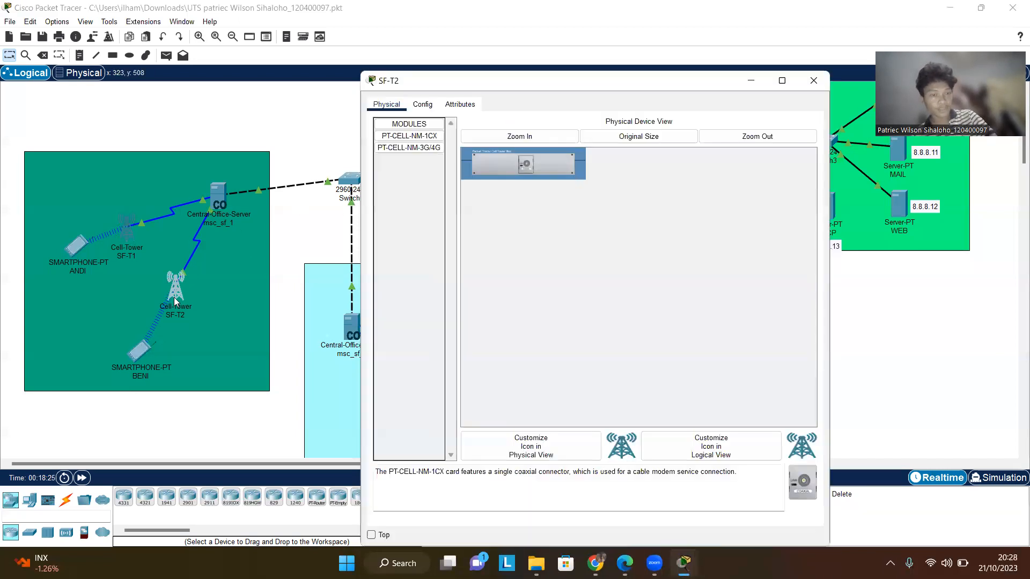
left_click(423, 105)
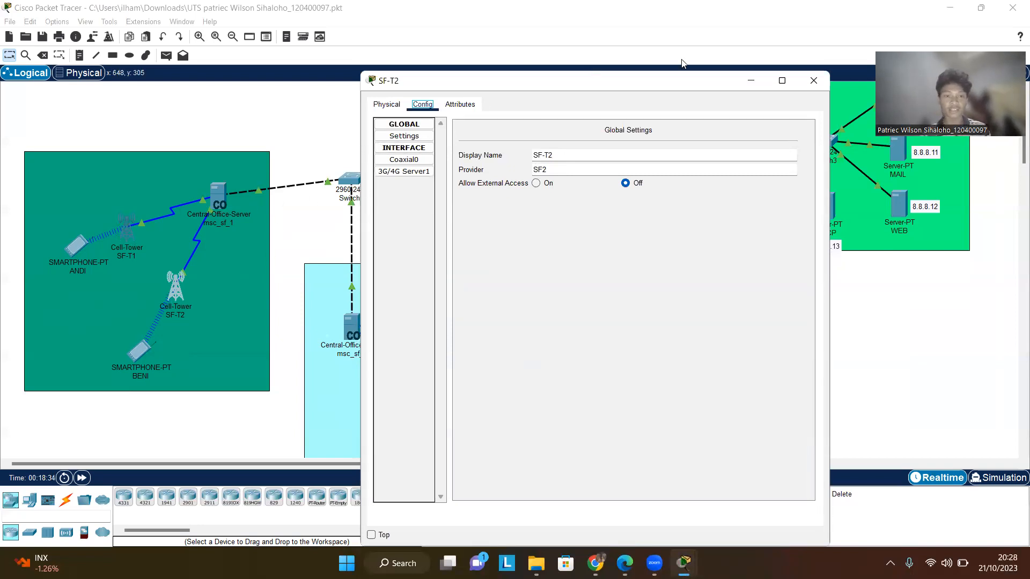
left_click(813, 80)
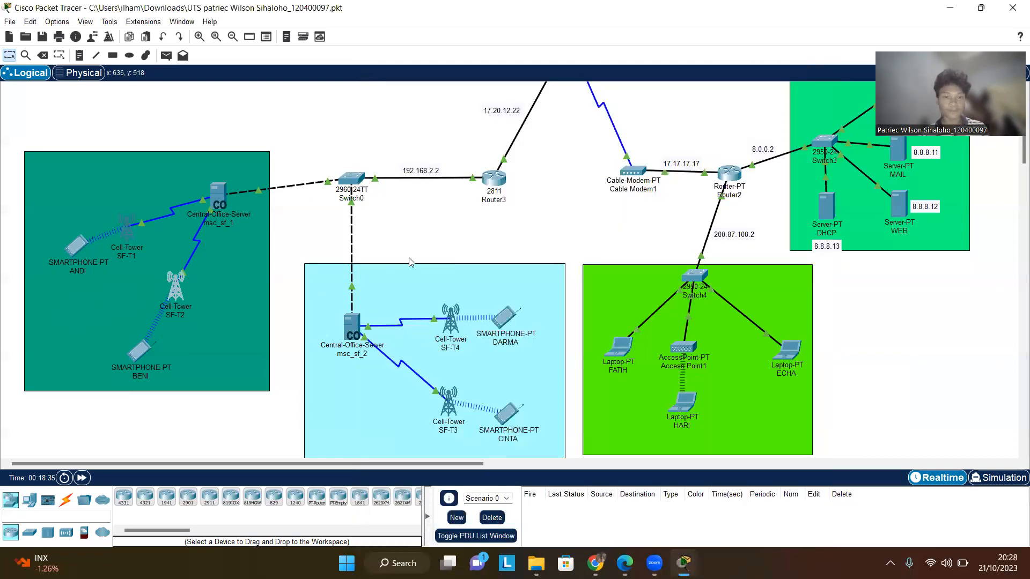
- Review cell tower SF-T4's global settings and its Coaxial0 and 3G/4G Server1 interfaces, then close it
left_click(452, 317)
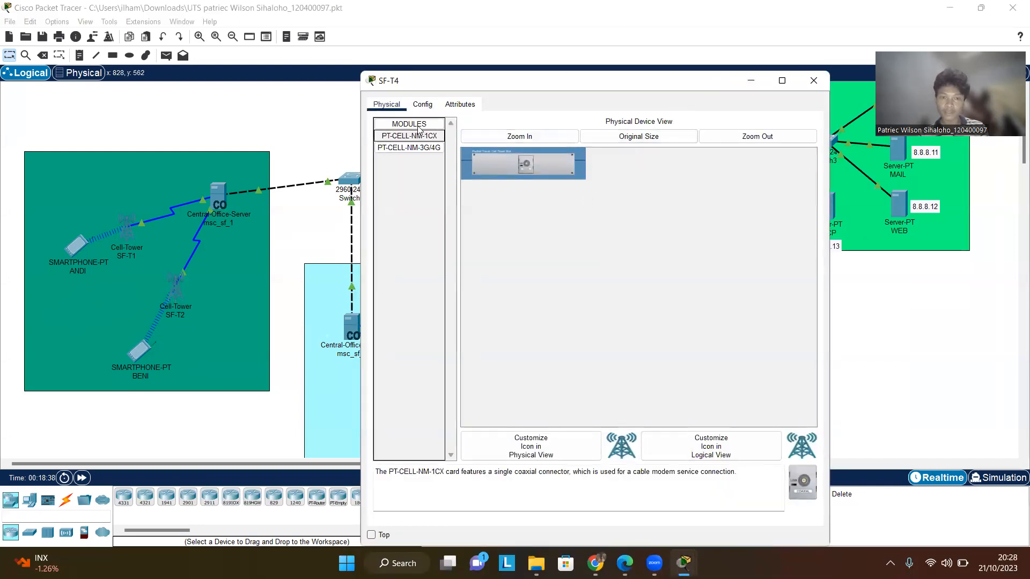
left_click(423, 105)
left_click(427, 139)
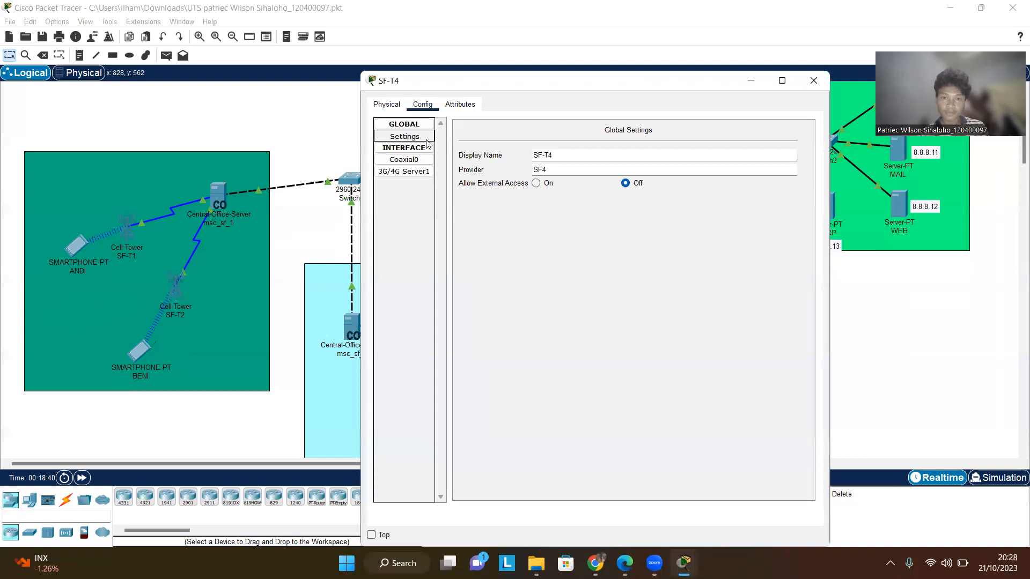
left_click(423, 160)
left_click(423, 172)
left_click(425, 138)
left_click(813, 81)
- Open cell tower SF-T3's global settings, review them, and close the window
left_click(445, 402)
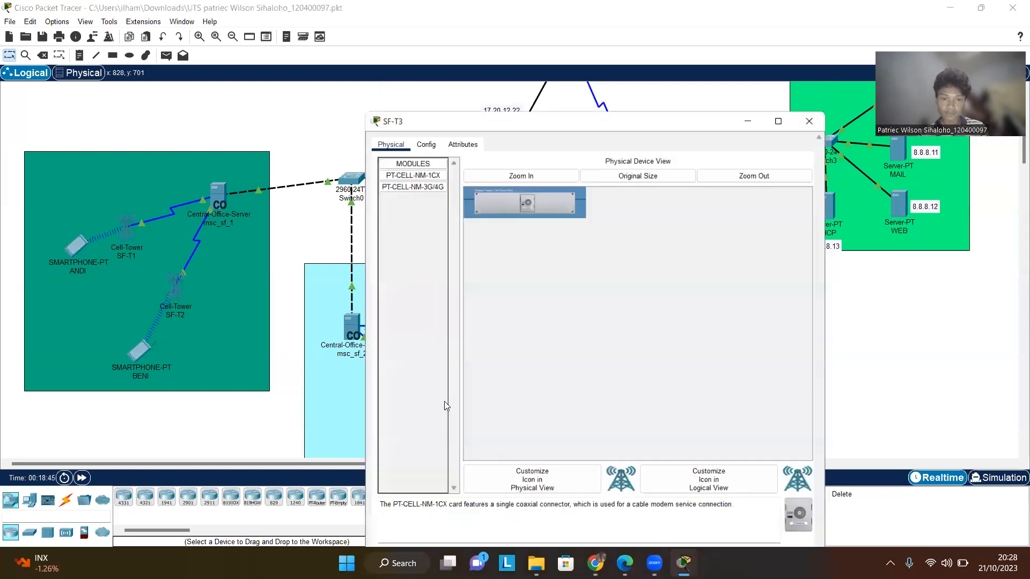
left_click(424, 105)
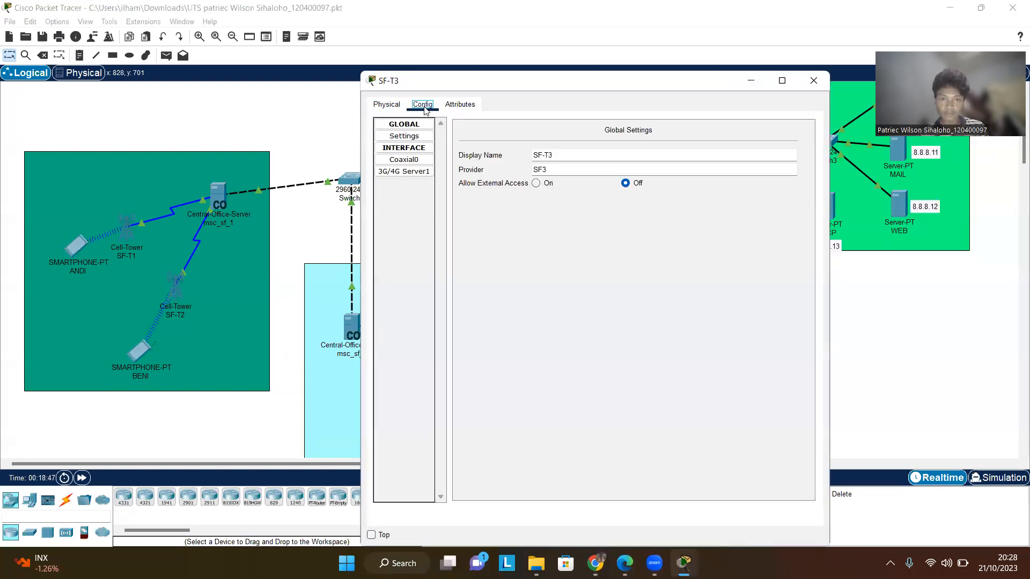
left_click(814, 82)
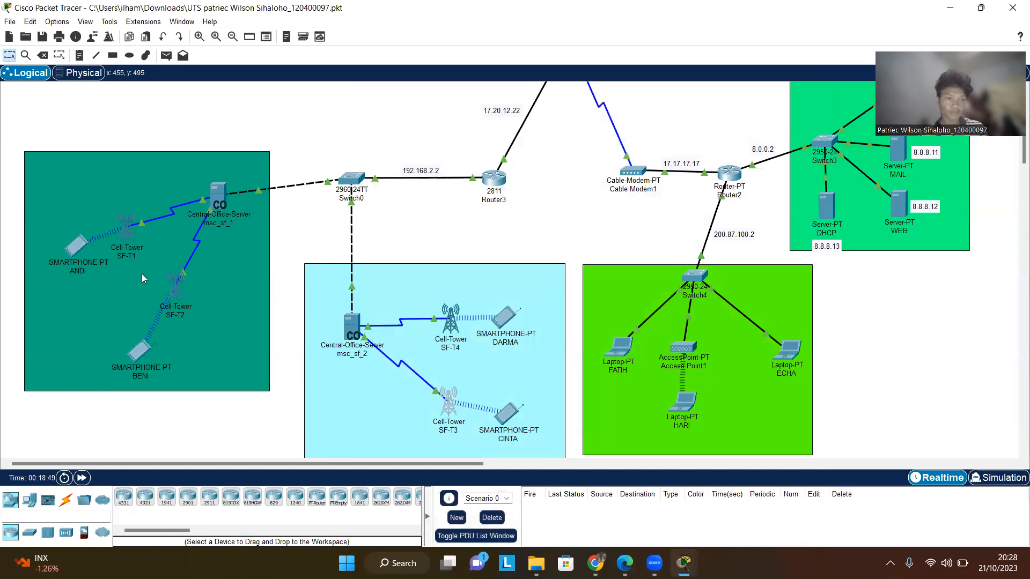
- Review smartphone ANDI's gateway and DNS settings plus its 3G/4G Cell1 and Wireless0 interfaces, then close it
left_click(145, 229)
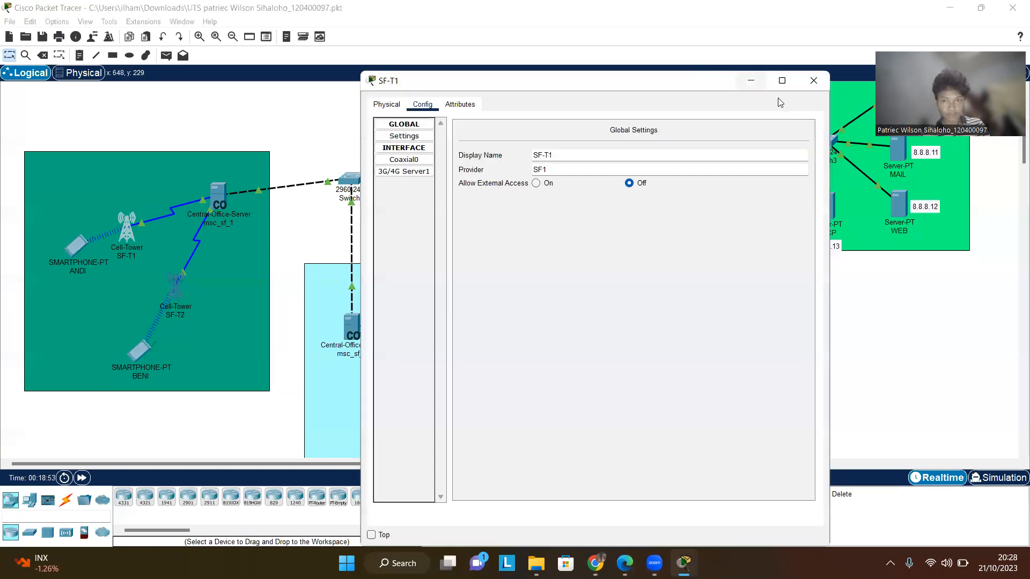
left_click(813, 81)
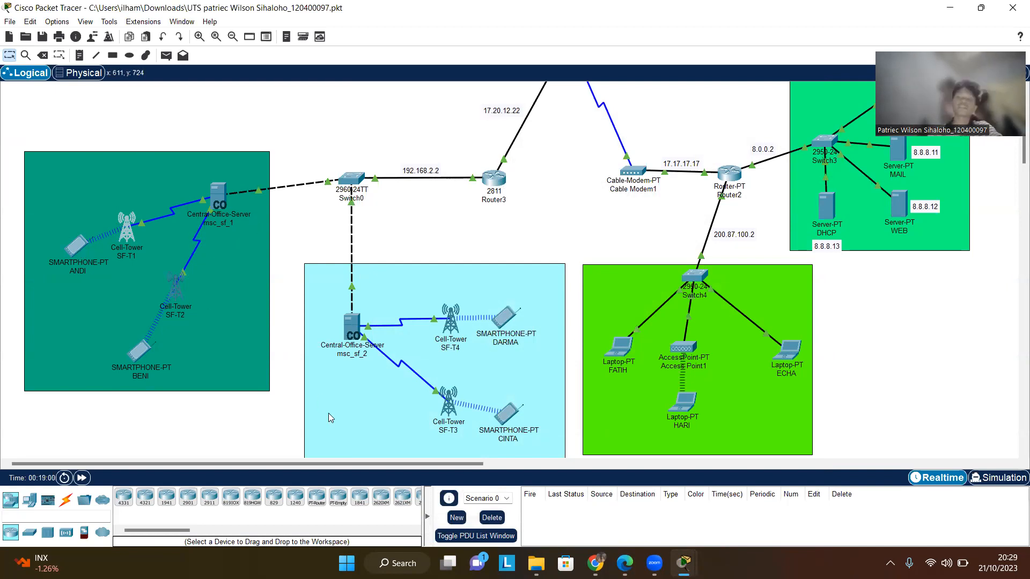
left_click(66, 253)
left_click(78, 247)
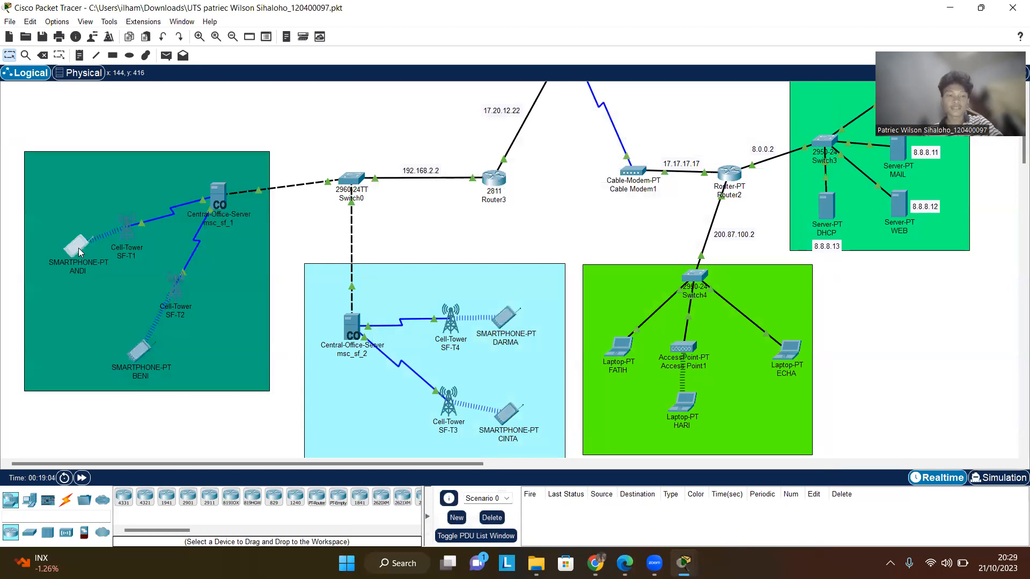
left_click(81, 240)
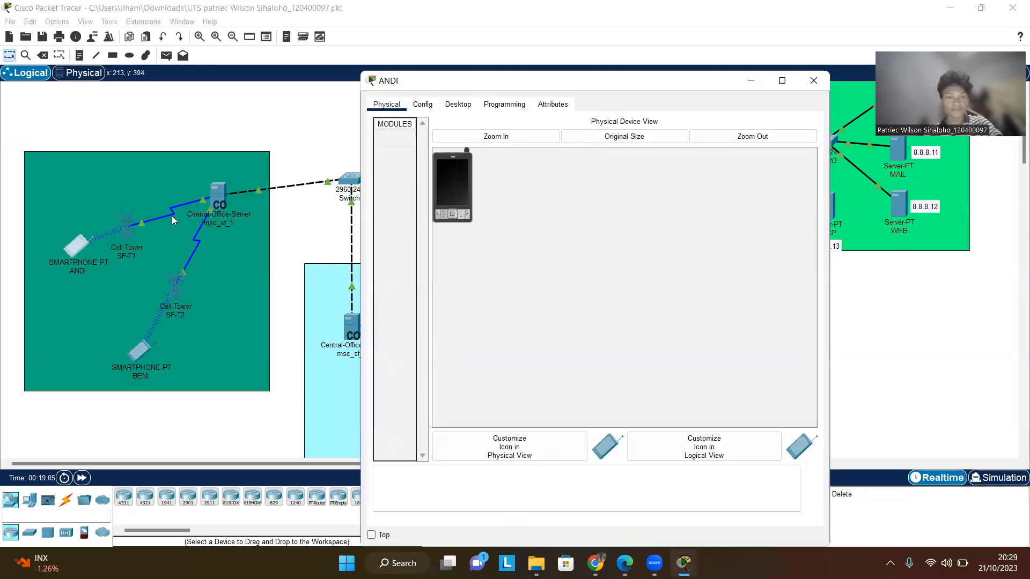
left_click(421, 104)
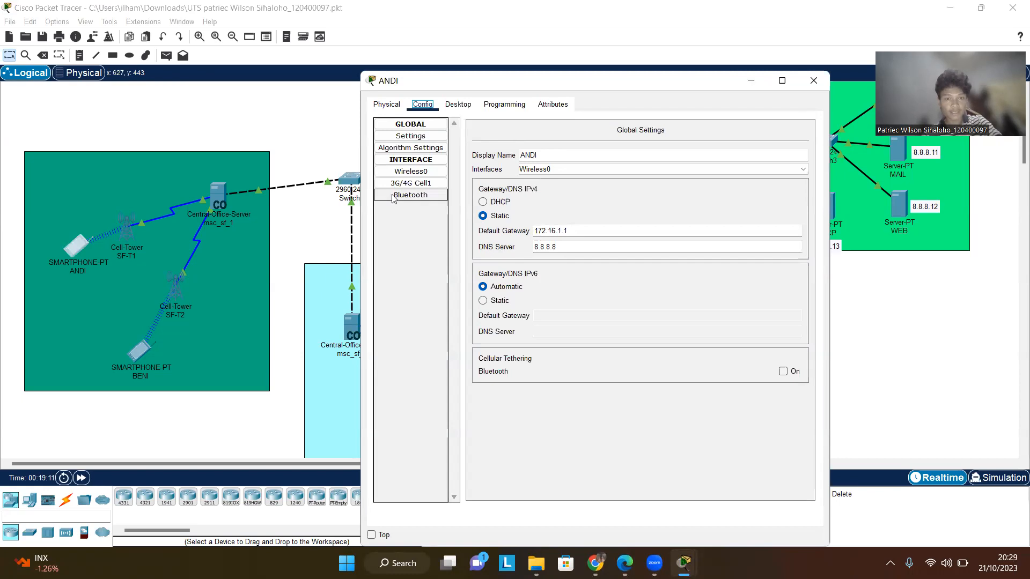
left_click(429, 187)
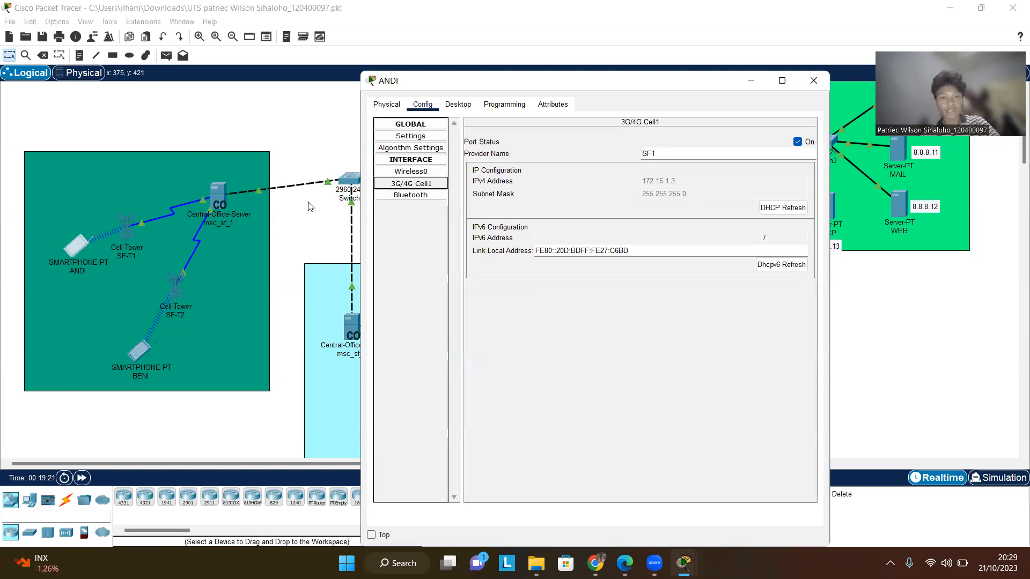
left_click(432, 171)
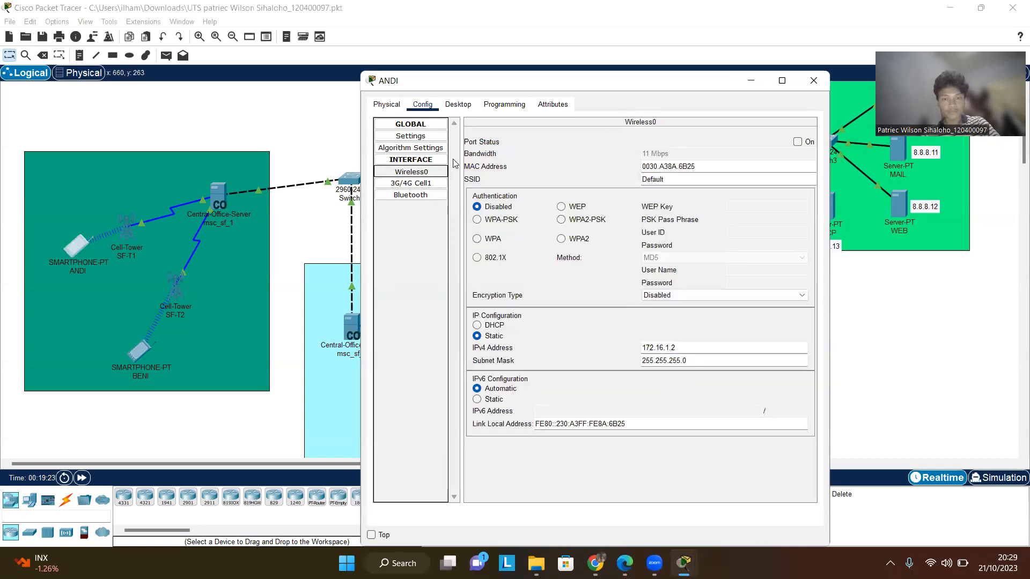
left_click(813, 81)
- Review smartphone BENI's global settings, 3G/4G Cell1, algorithm settings and Wireless0 interface, then close it
left_click(154, 350)
left_click(143, 352)
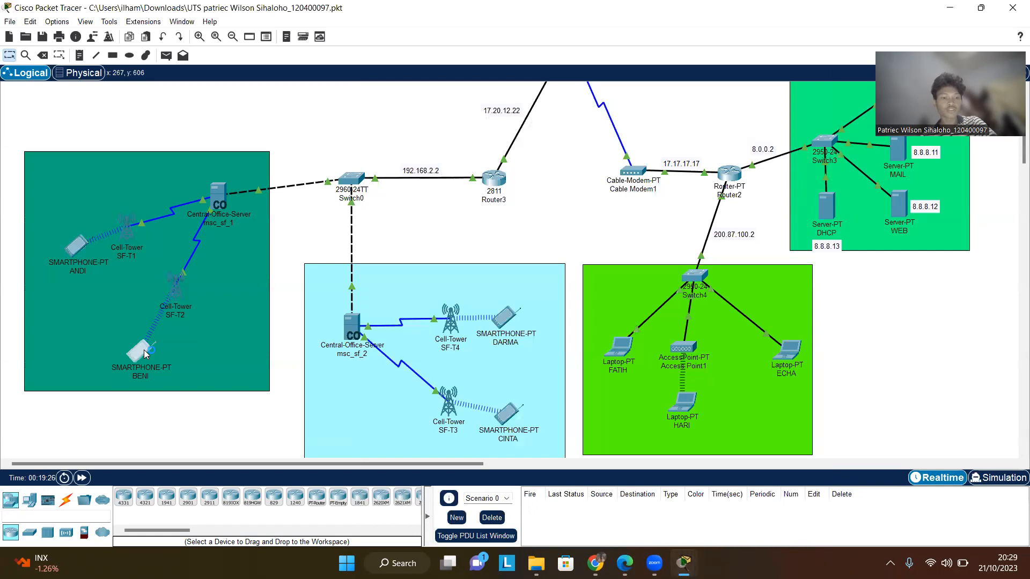
left_click(251, 287)
left_click(139, 353)
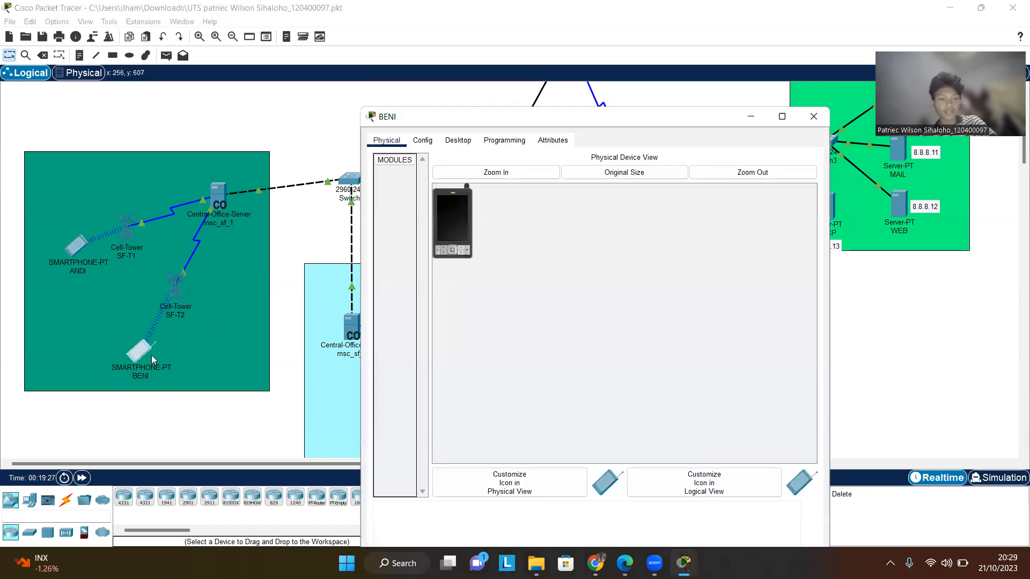
left_click(424, 140)
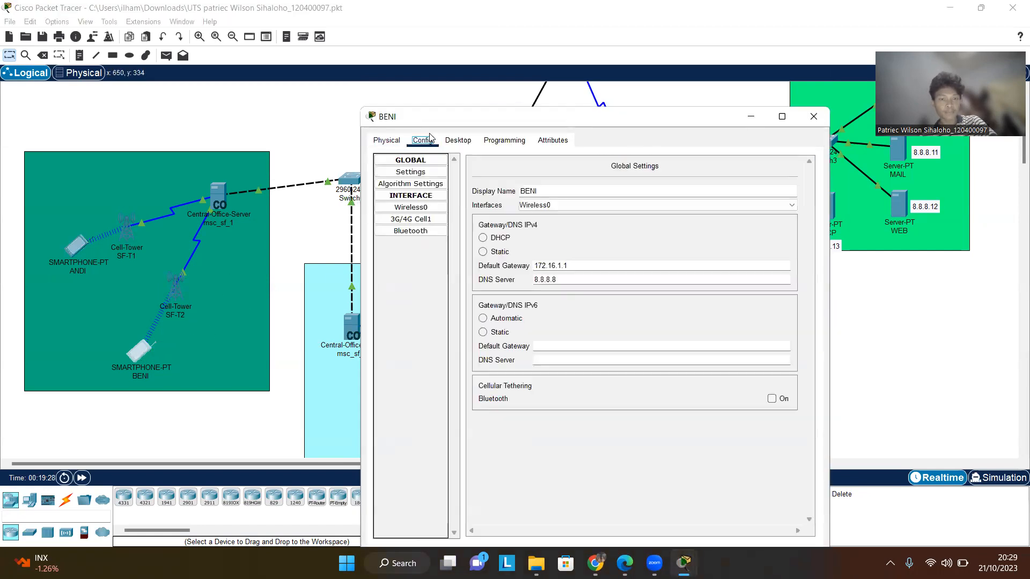
left_click(435, 220)
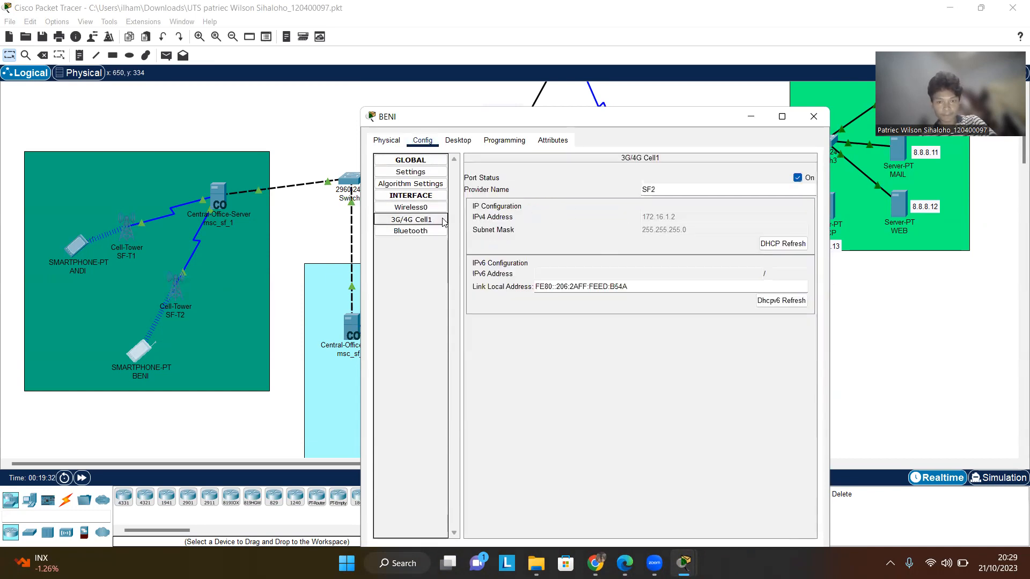
left_click(411, 184)
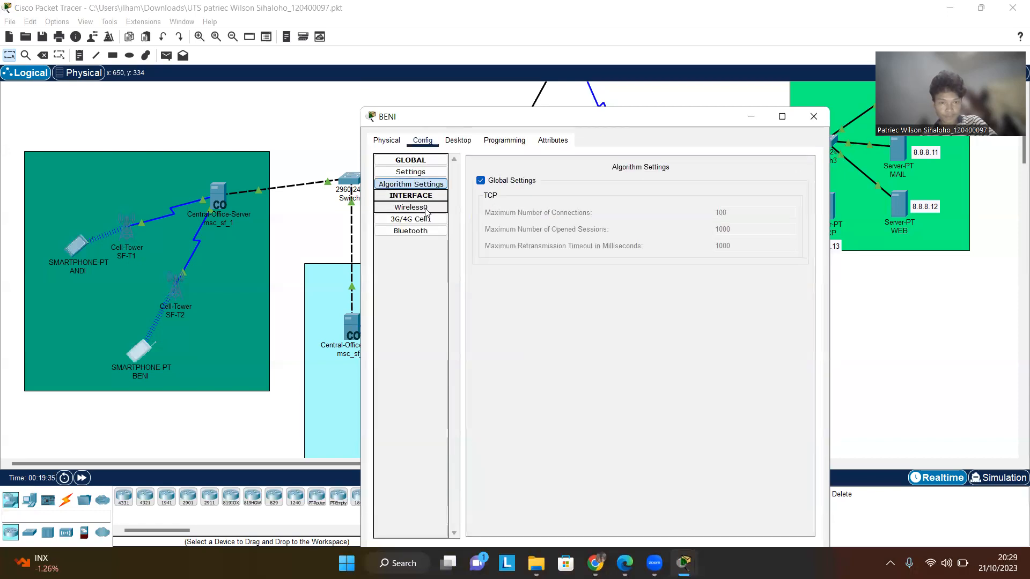
left_click(426, 209)
left_click(423, 219)
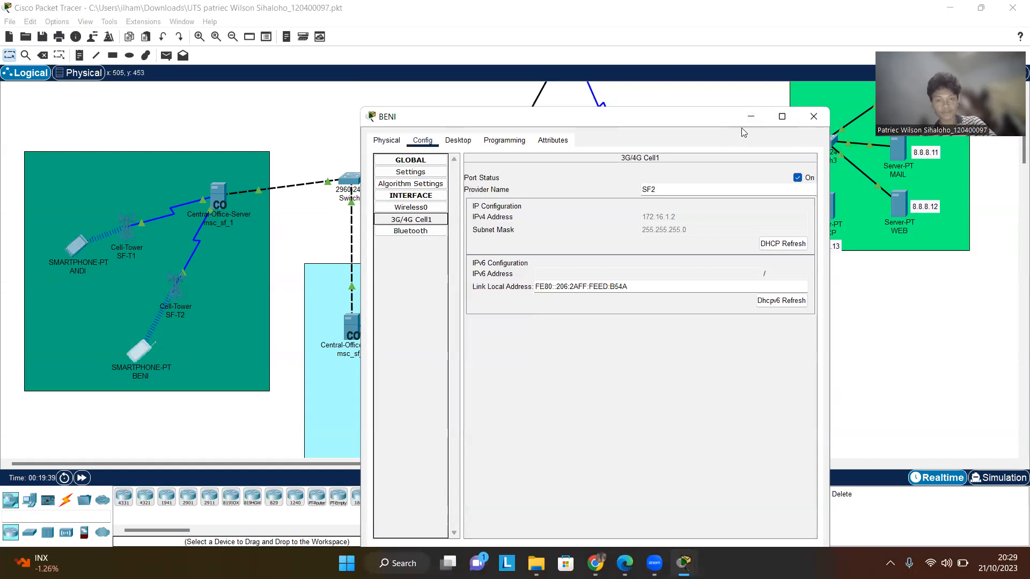
left_click(813, 118)
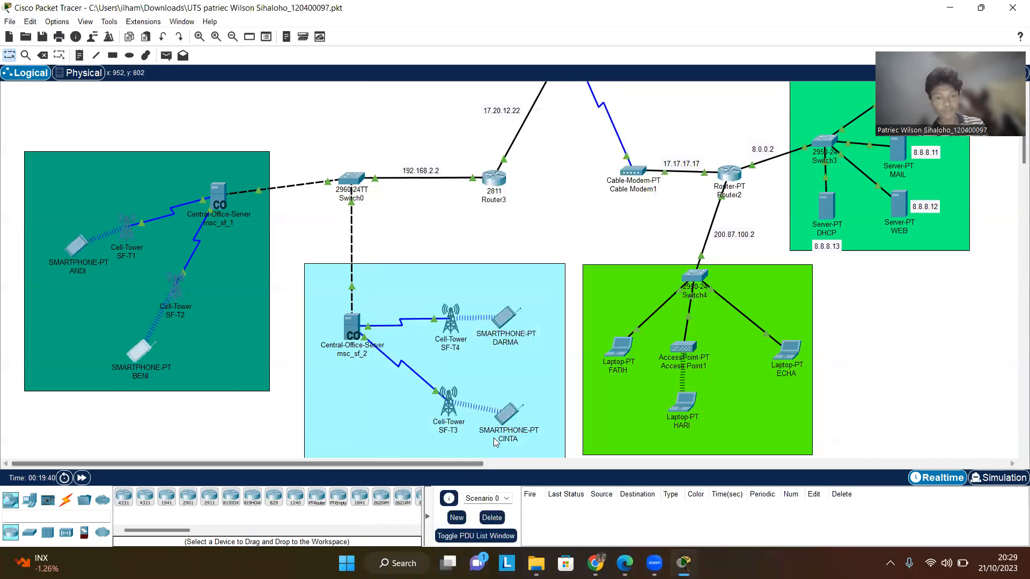
- Review smartphone CINTA's global gateway and DNS settings and its 3G/4G Cell1 interface, then close it
left_click(447, 415)
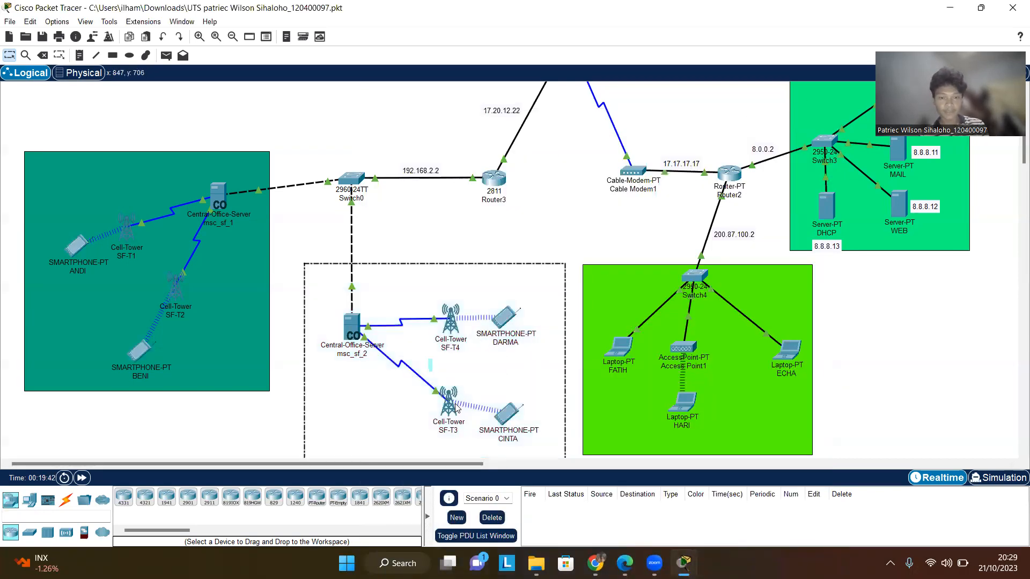
left_click(512, 411)
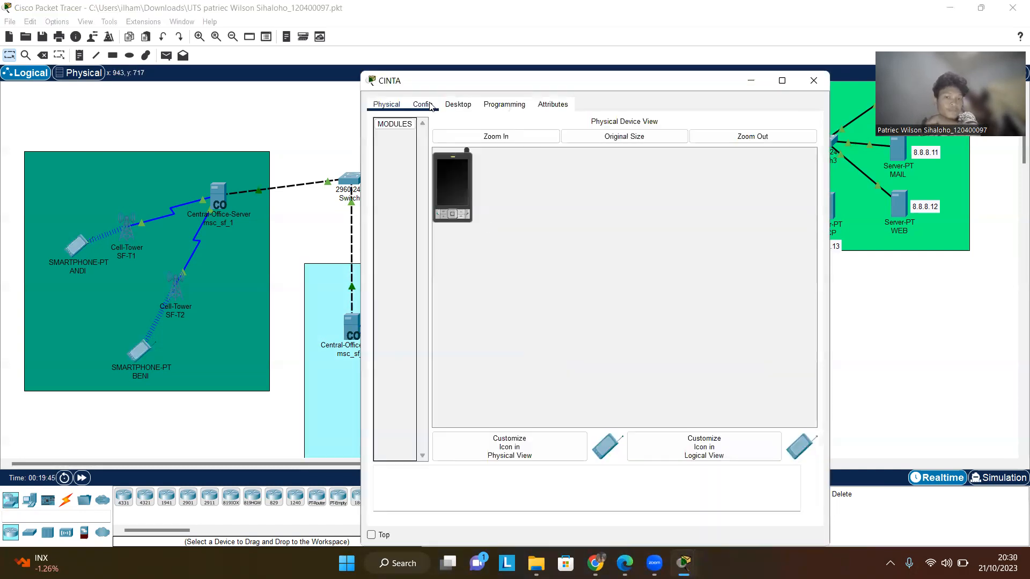
left_click(422, 104)
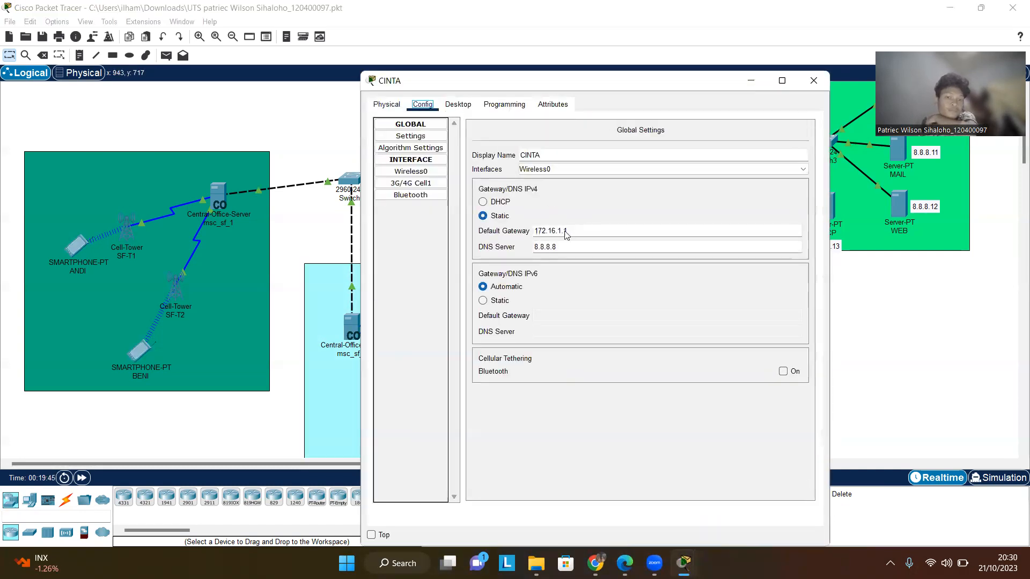
left_click(411, 183)
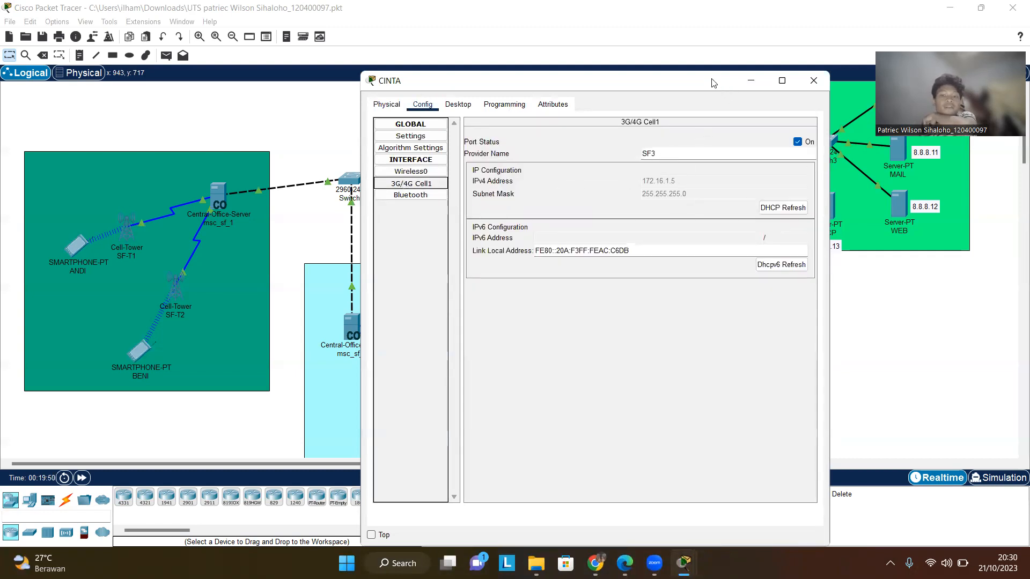
left_click_drag(714, 85, 813, 91)
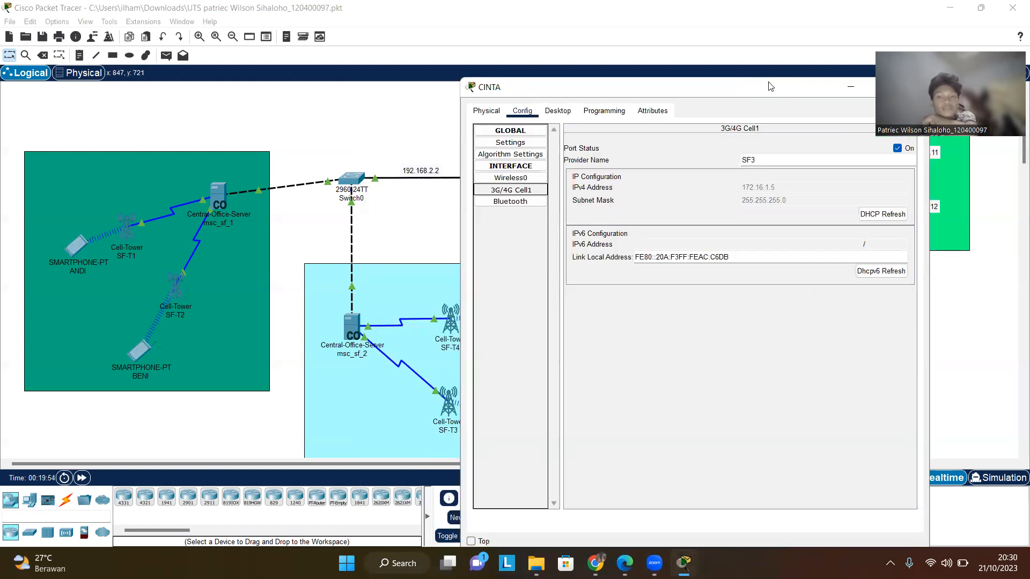
left_click_drag(771, 87, 722, 86)
left_click(857, 88)
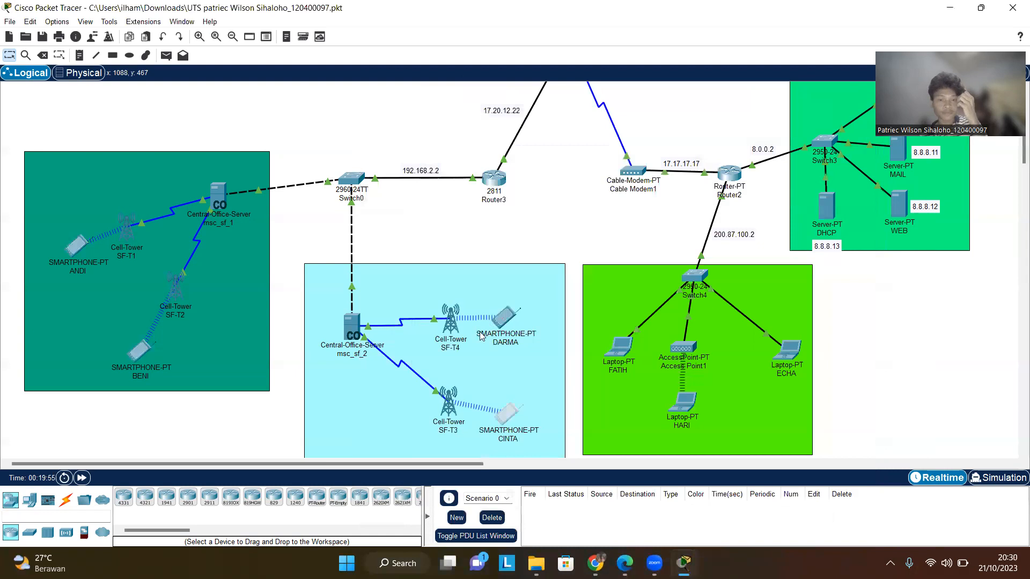
- Review smartphone DARMA's global settings and its 3G/4G Cell1 interface, then close the window
left_click(505, 318)
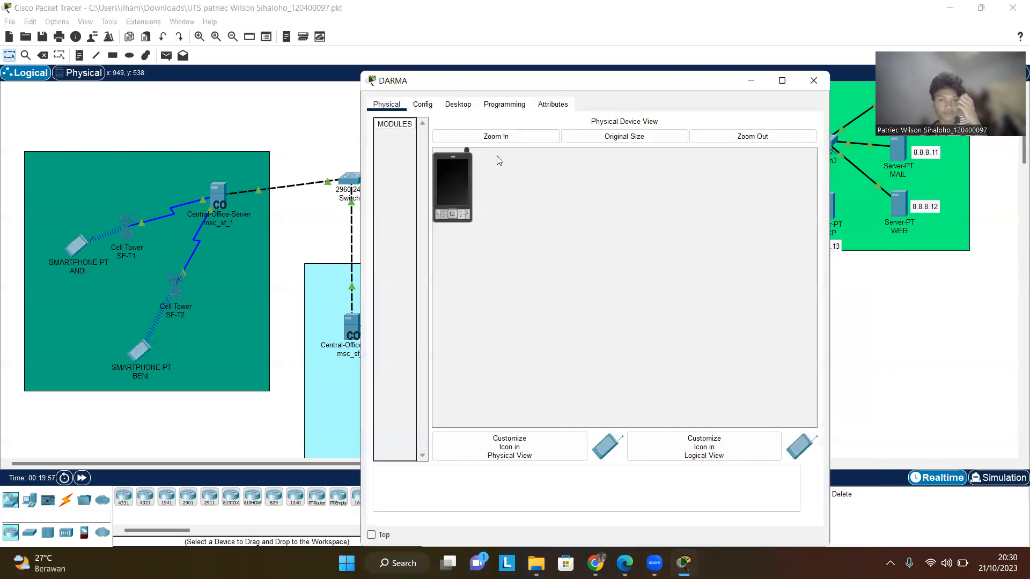
left_click(422, 105)
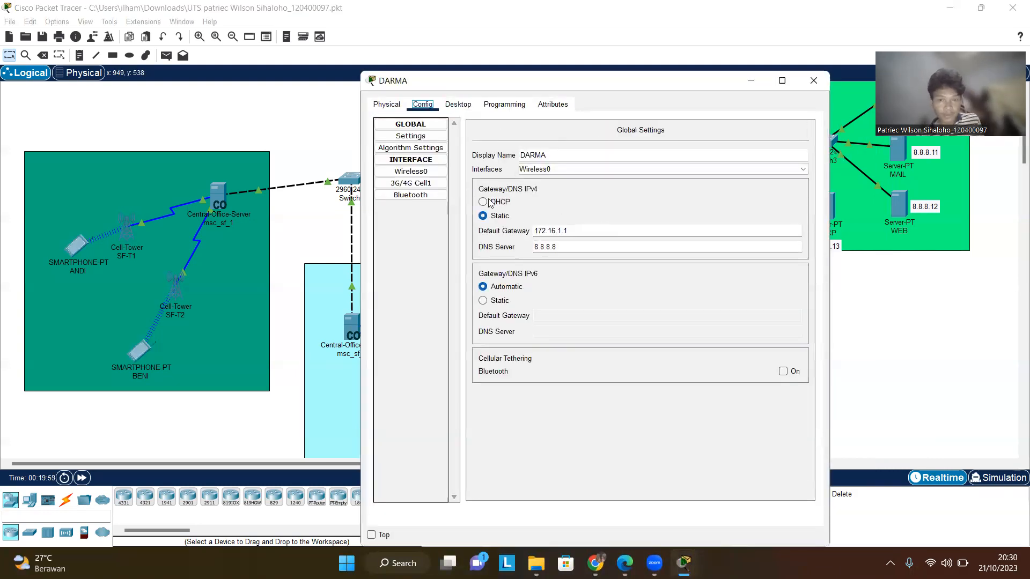
left_click(426, 182)
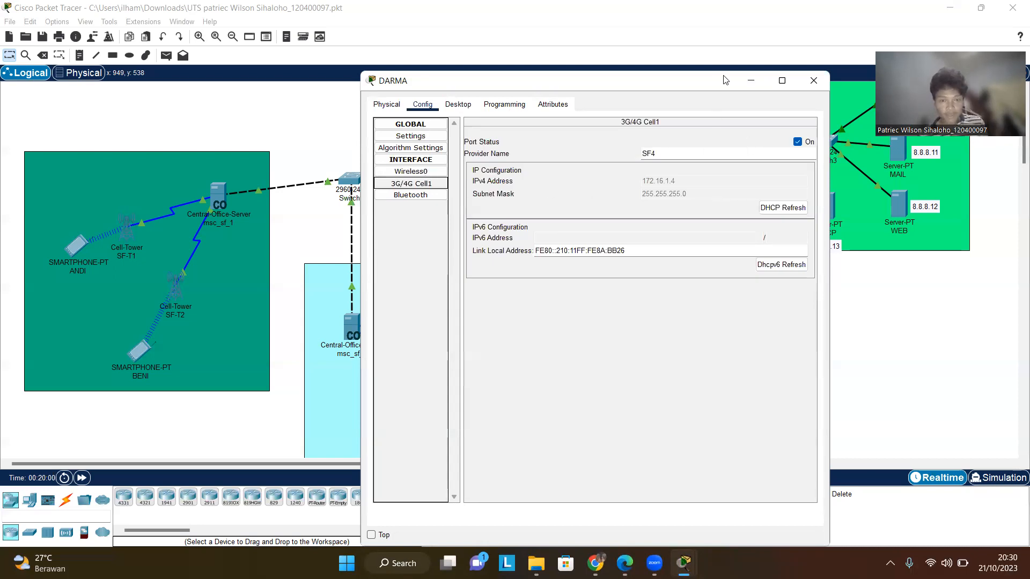
left_click_drag(725, 80, 614, 96)
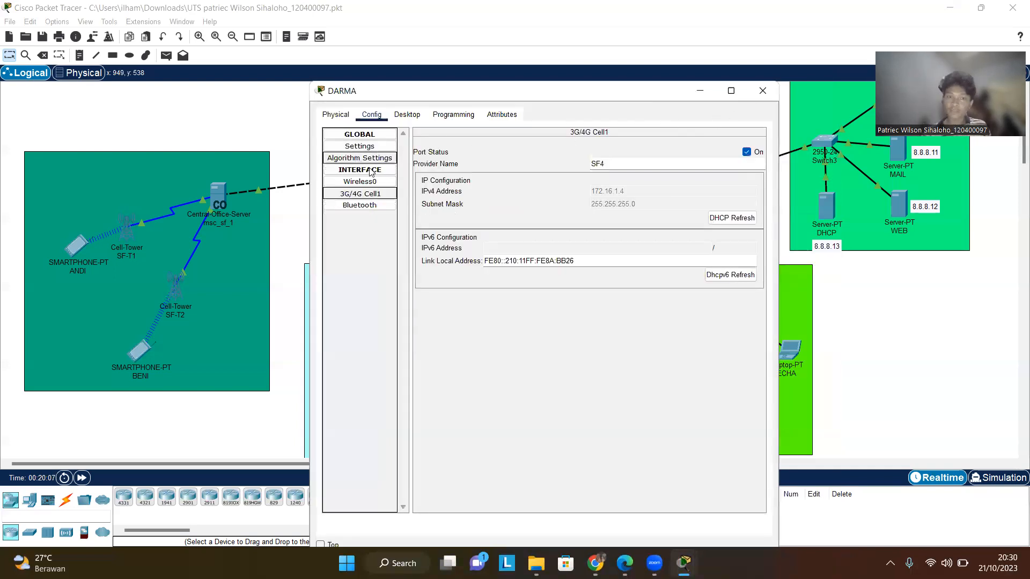
left_click(379, 146)
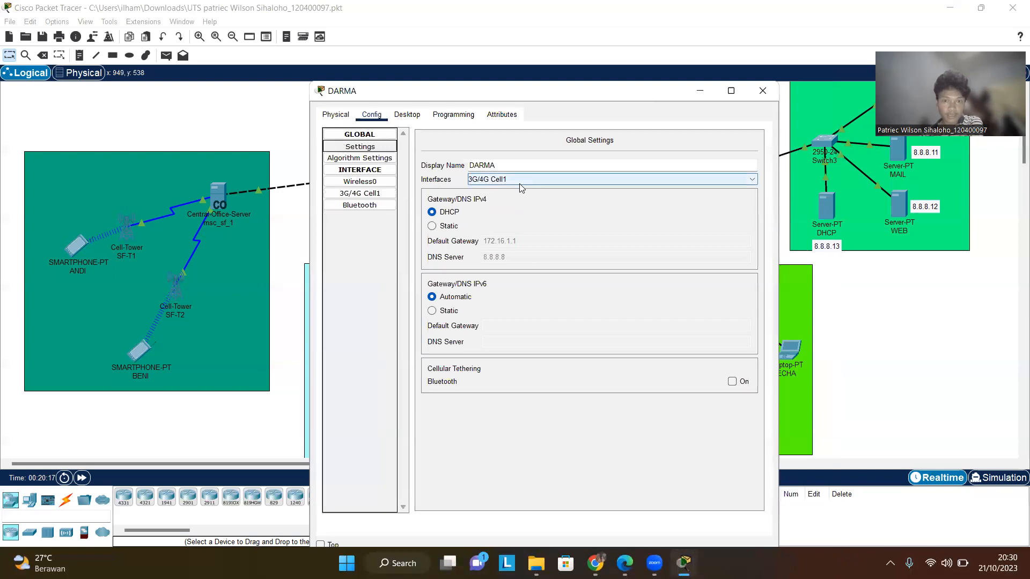
left_click(757, 88)
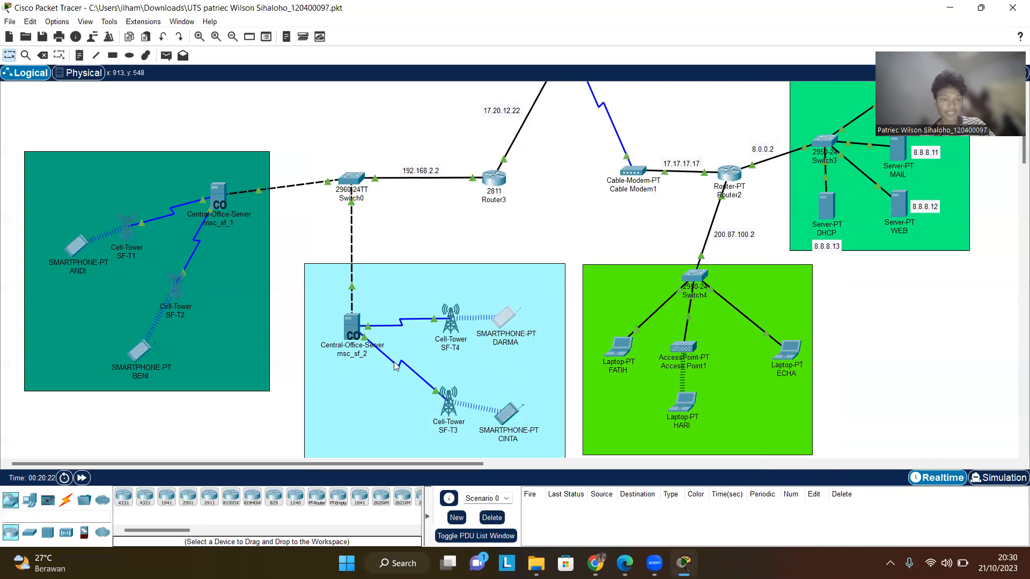
- Recheck smartphone CINTA's global settings, algorithm settings and 3G/4G Cell1 interface, then close it
left_click(507, 413)
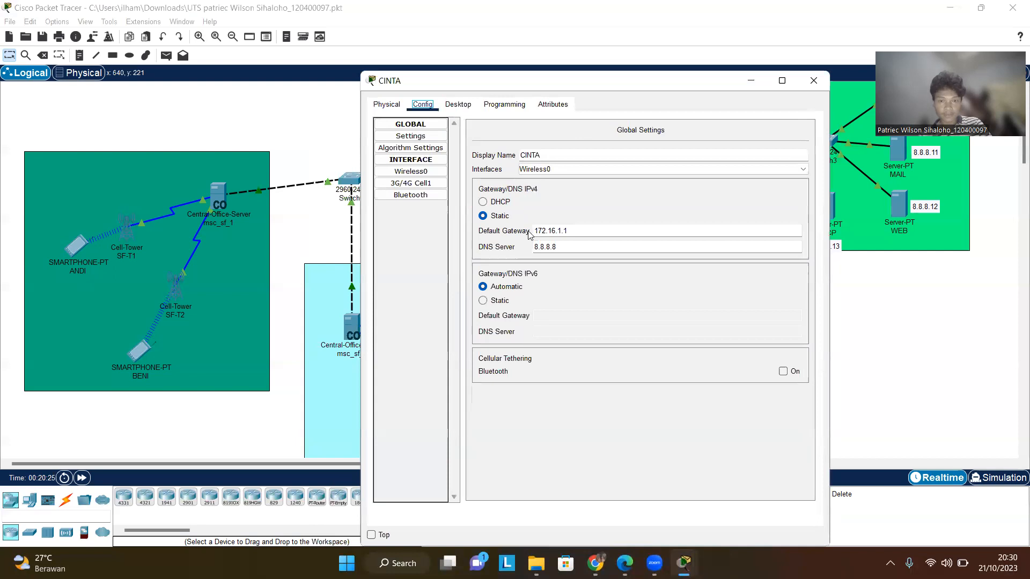
left_click(429, 148)
left_click(440, 139)
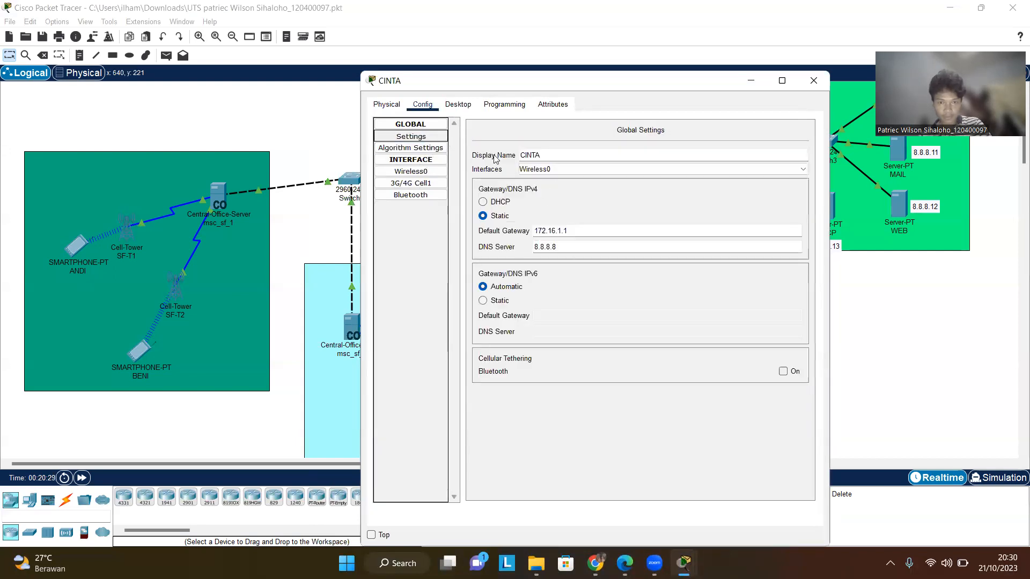
left_click(421, 149)
left_click(410, 137)
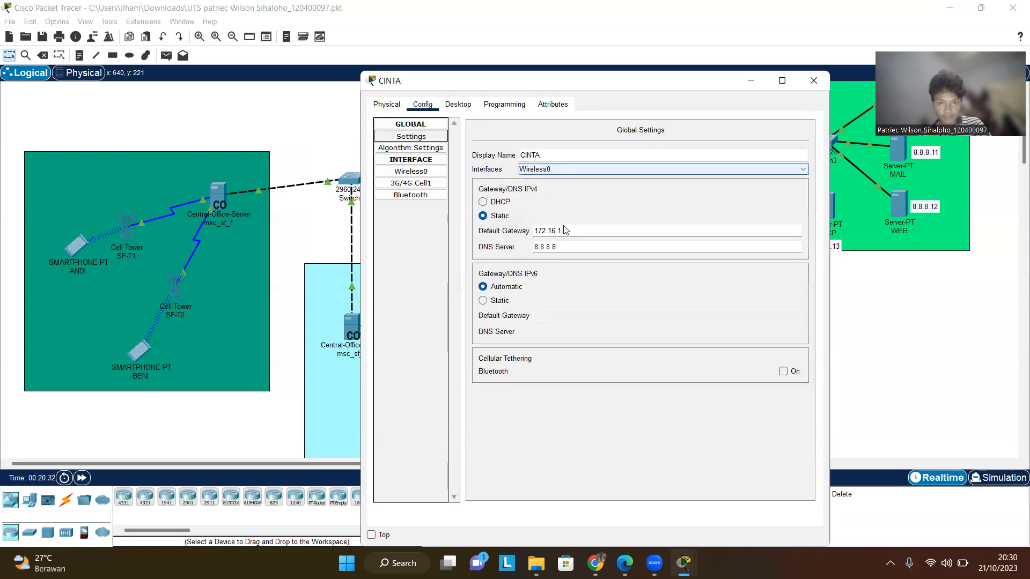
left_click(410, 184)
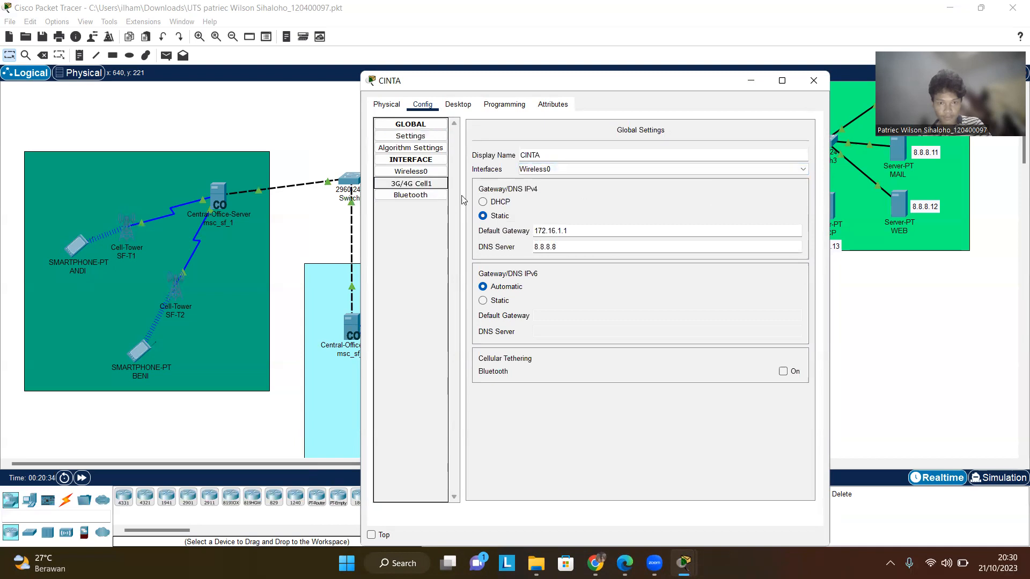
left_click(814, 80)
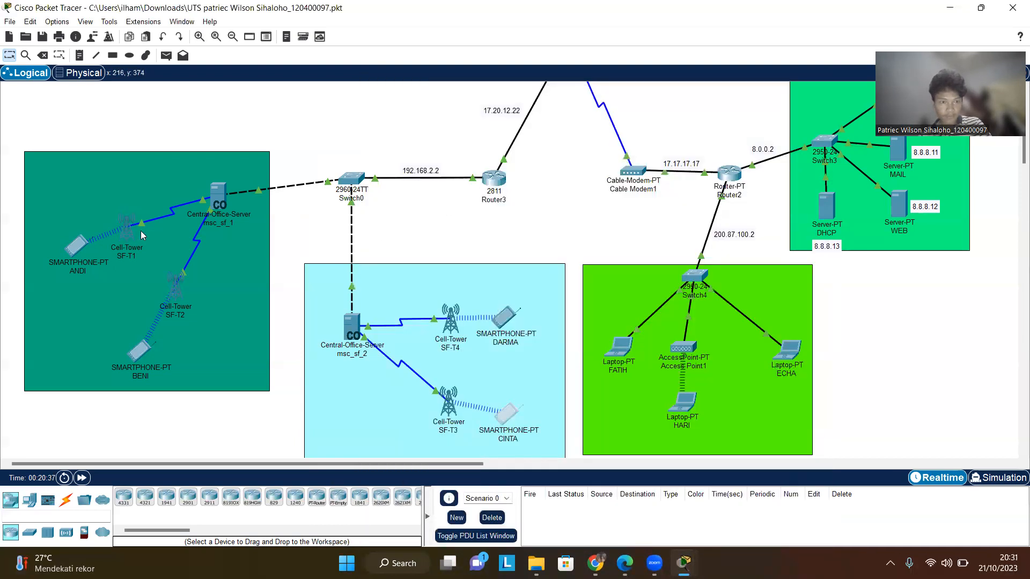
- Open smartphone ANDI's global settings, review its gateway and DNS, and close the window
left_click(84, 254)
left_click(319, 239)
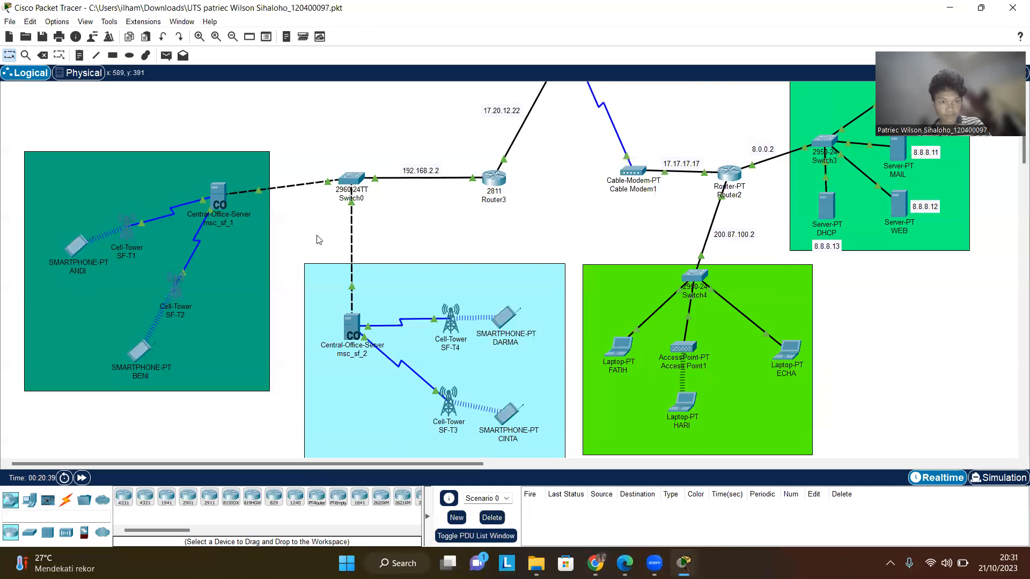
left_click(73, 251)
left_click(107, 252)
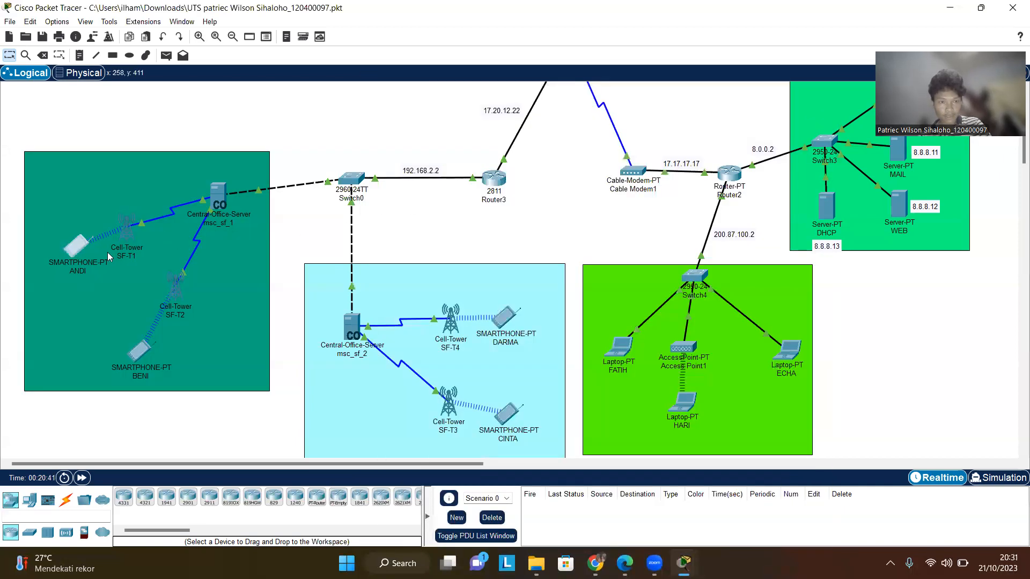
double_click(73, 246)
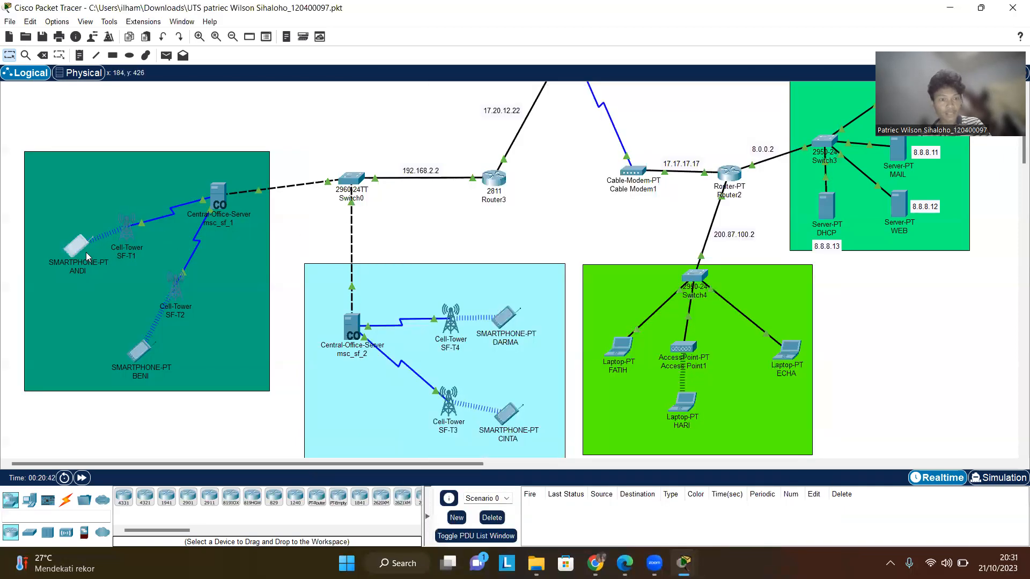
left_click(74, 250)
left_click(424, 135)
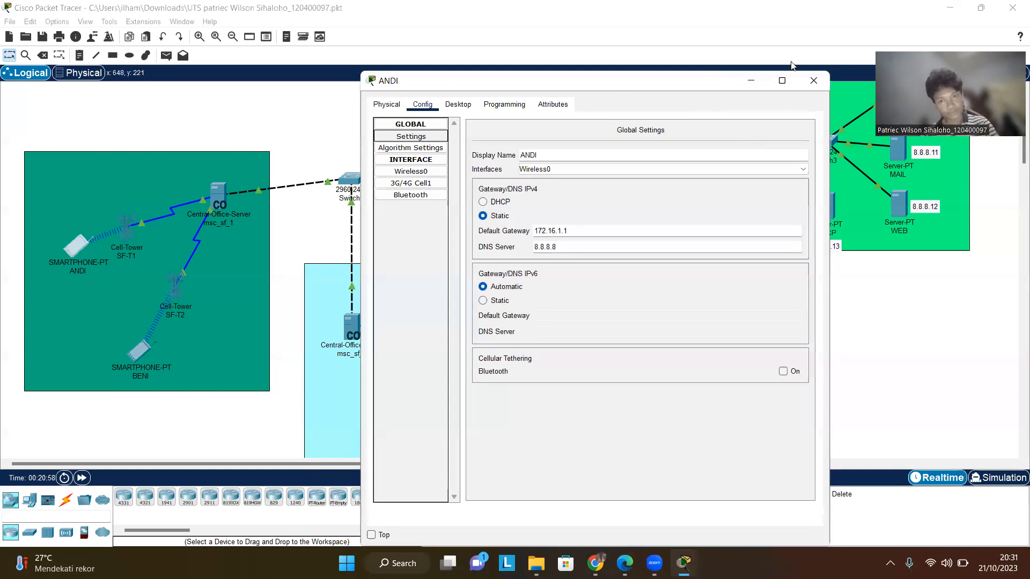
left_click(813, 81)
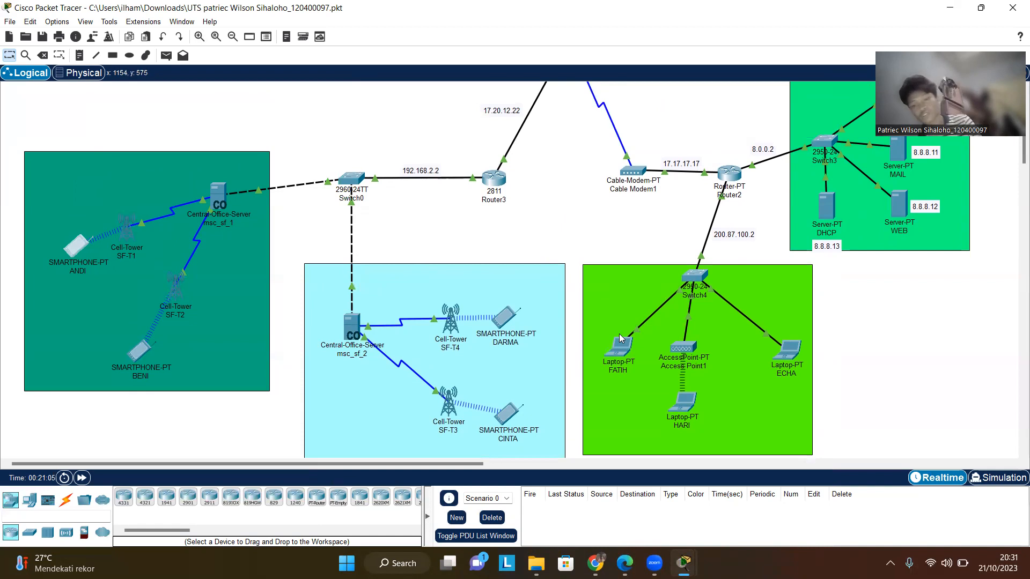
- Cable laptop FATIH's FastEthernet0 port to Switch4's FastEthernet0/1 port
left_click(621, 360)
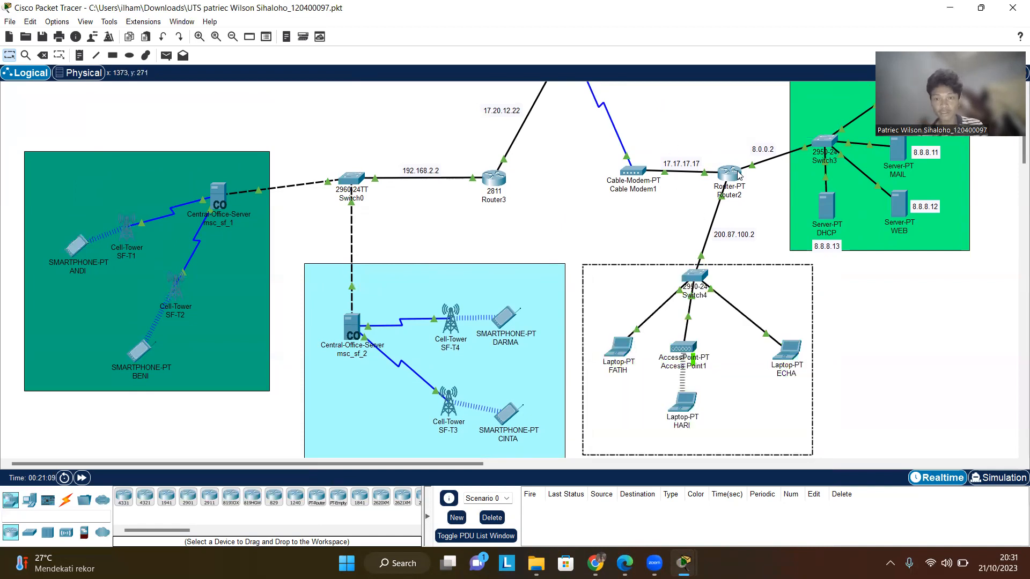
left_click(636, 329)
left_click(624, 348)
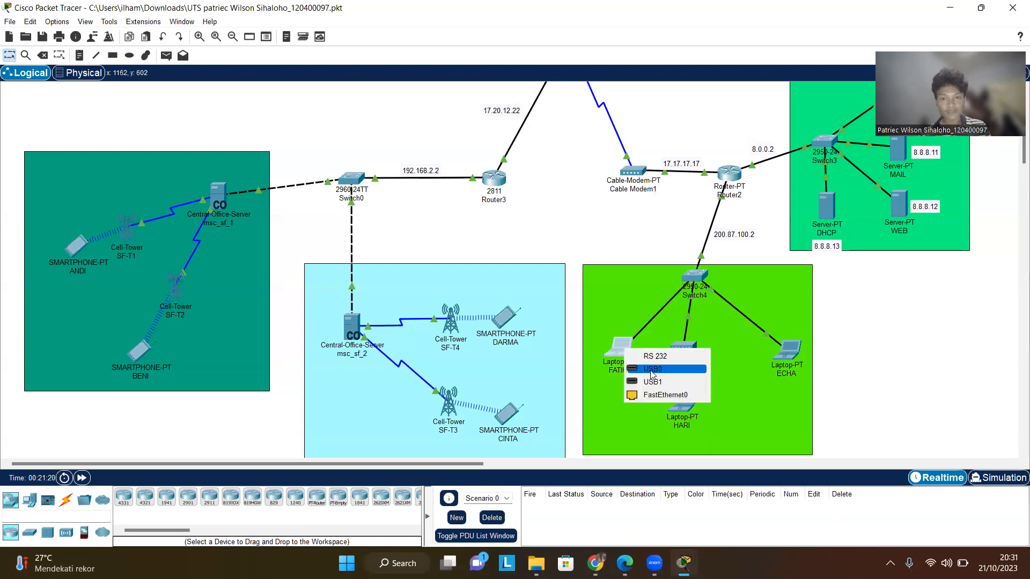
left_click(660, 395)
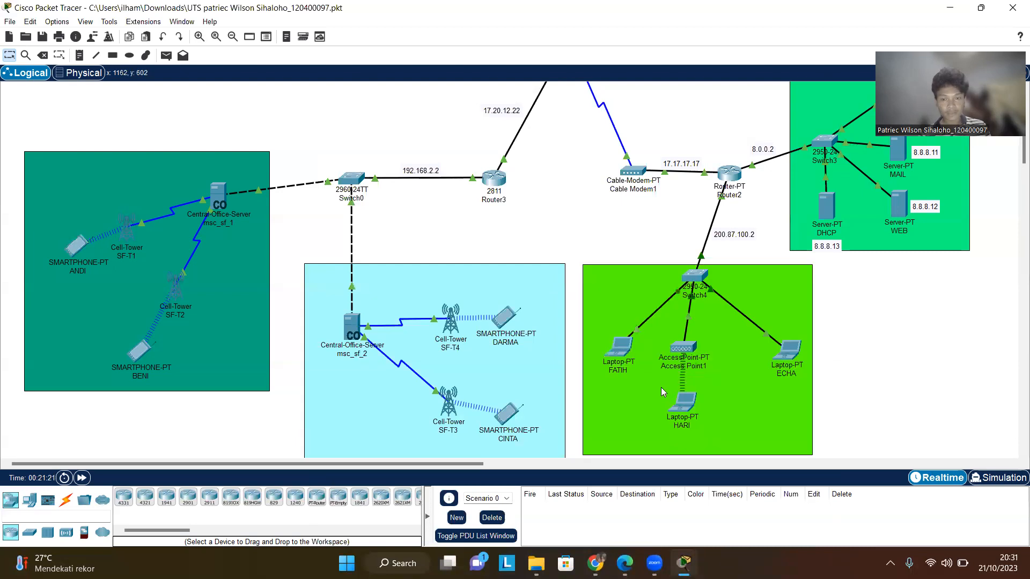
left_click(677, 292)
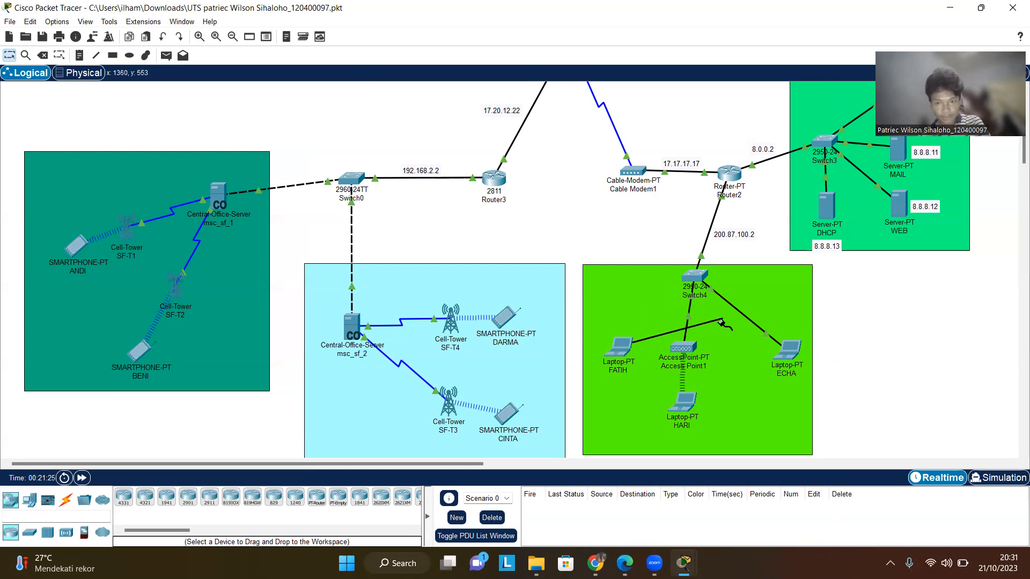
left_click(690, 279)
left_click(690, 279)
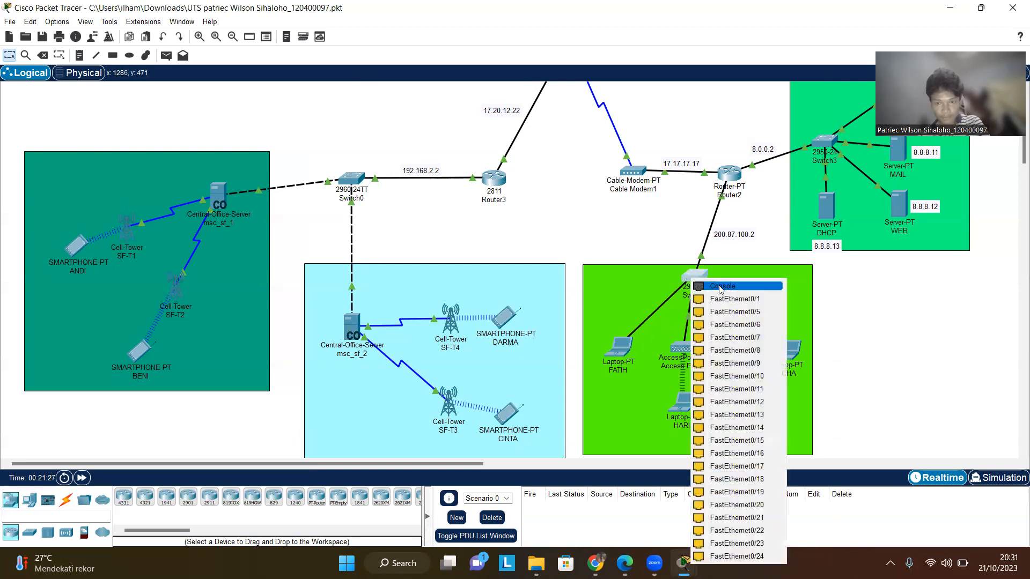
left_click(729, 299)
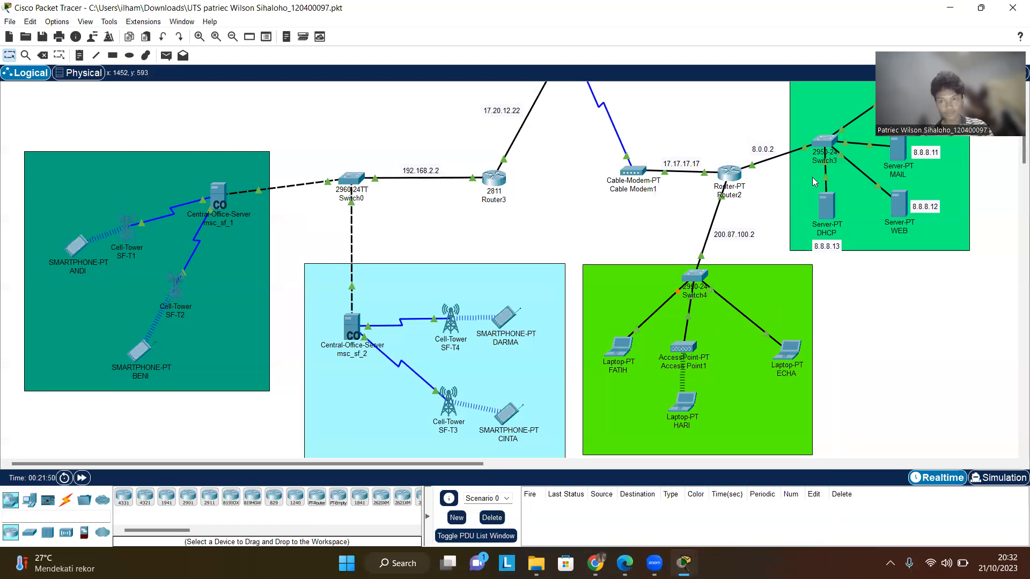
- Change Access Point1's Port 1 WPA2-PSK pass phrase to a new Wi-Fi password and close the window
left_click(875, 22)
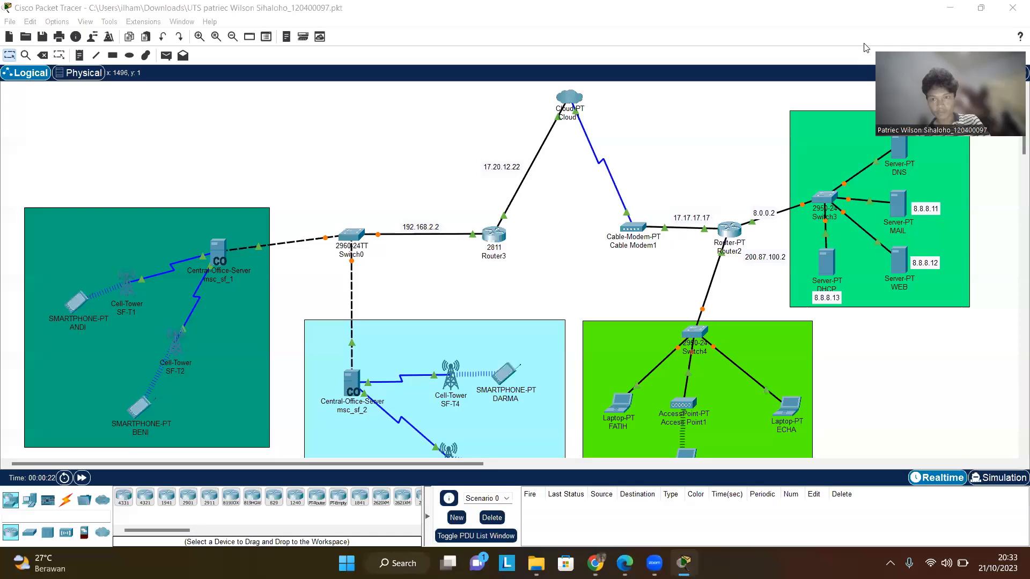
scroll(739, 306, "down", 2)
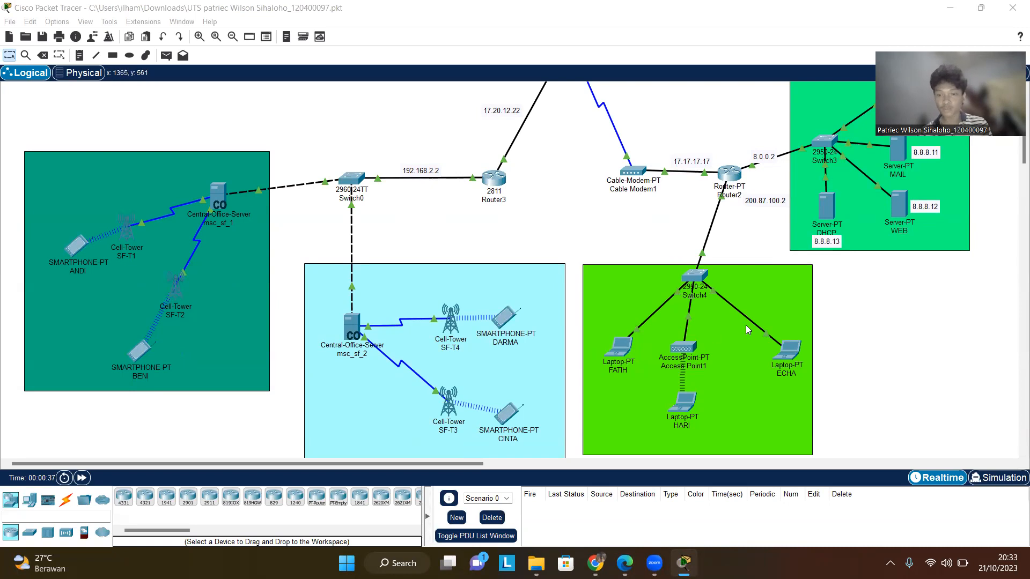
left_click(690, 356)
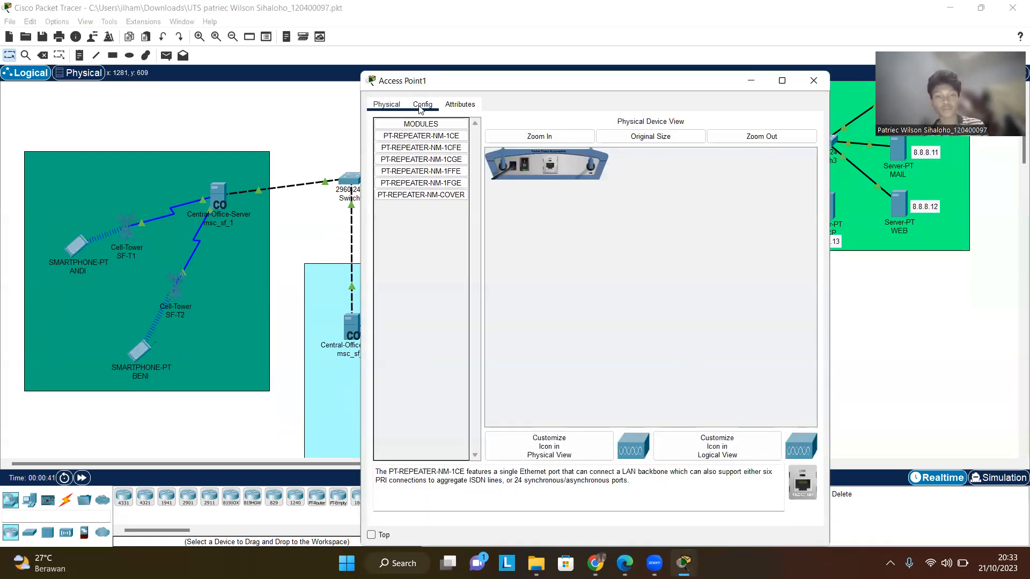
left_click(420, 107)
left_click(418, 172)
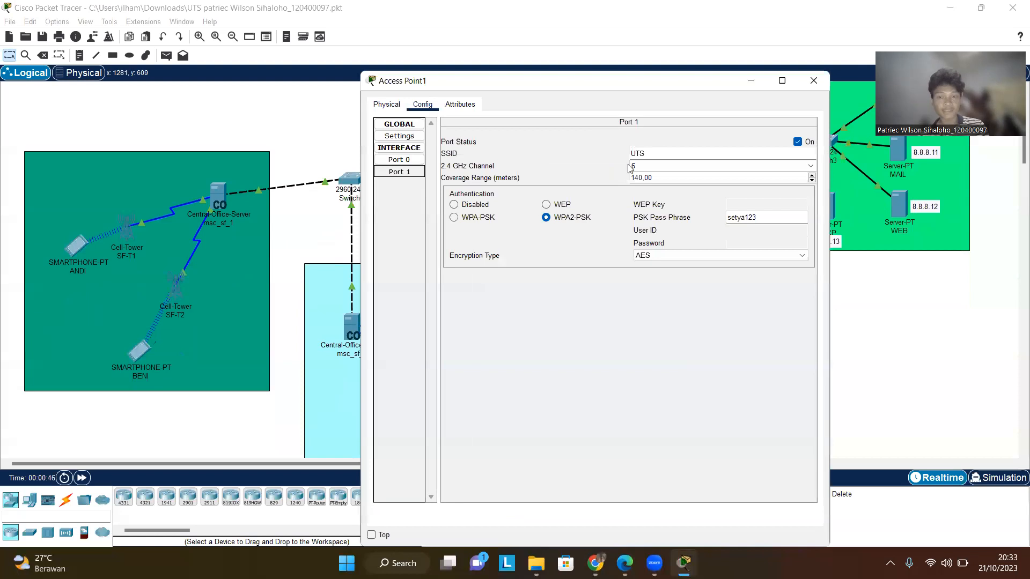
double_click(776, 217)
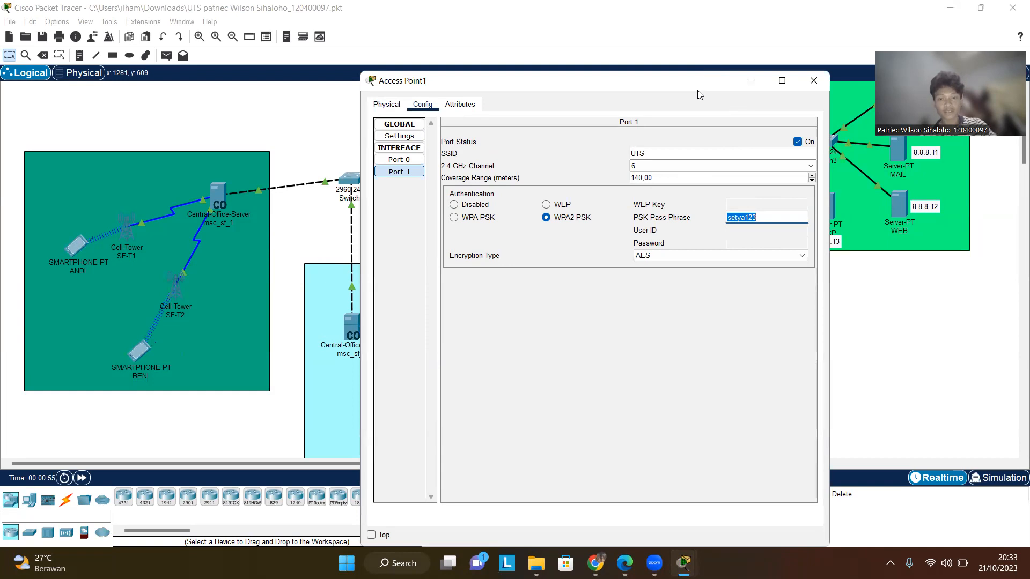
left_click_drag(699, 95, 719, 144)
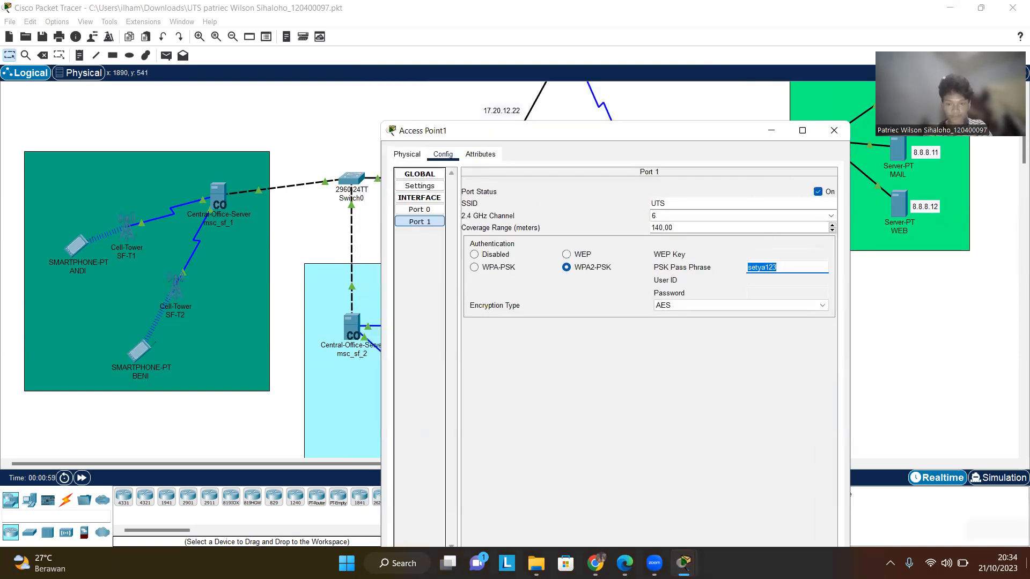
key("BackSpace")
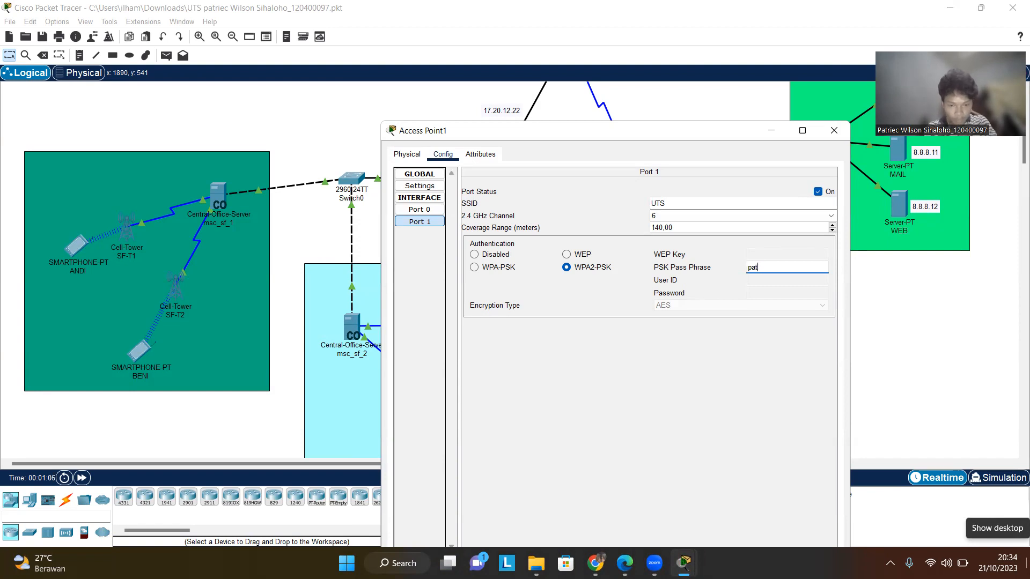
type("123")
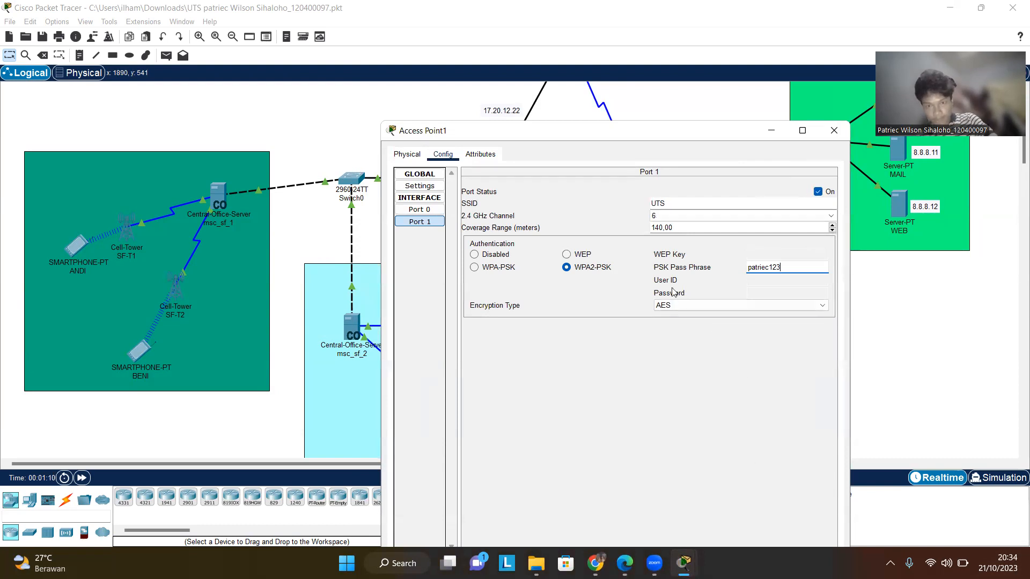
left_click_drag(710, 109, 689, 41)
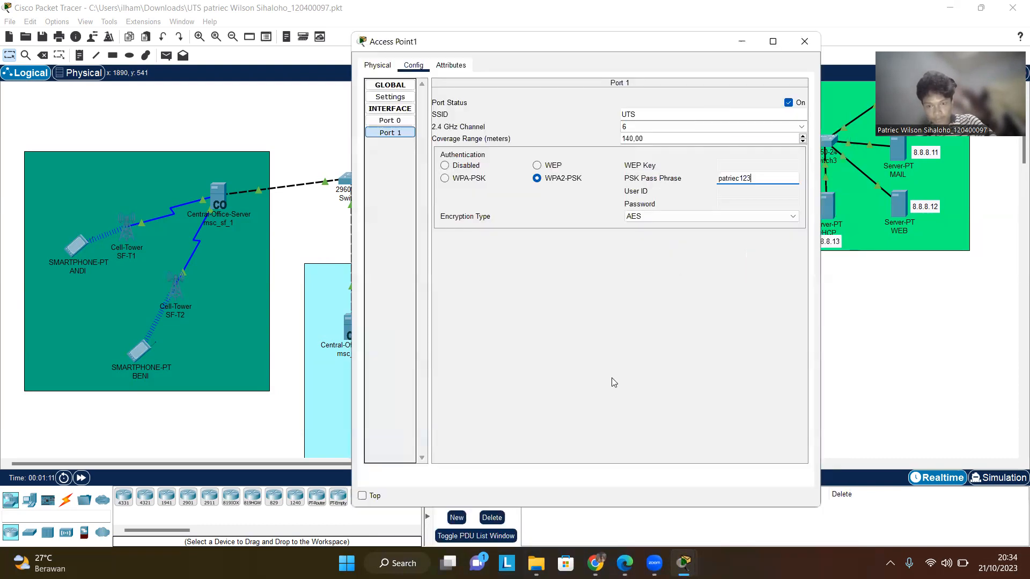
left_click(804, 42)
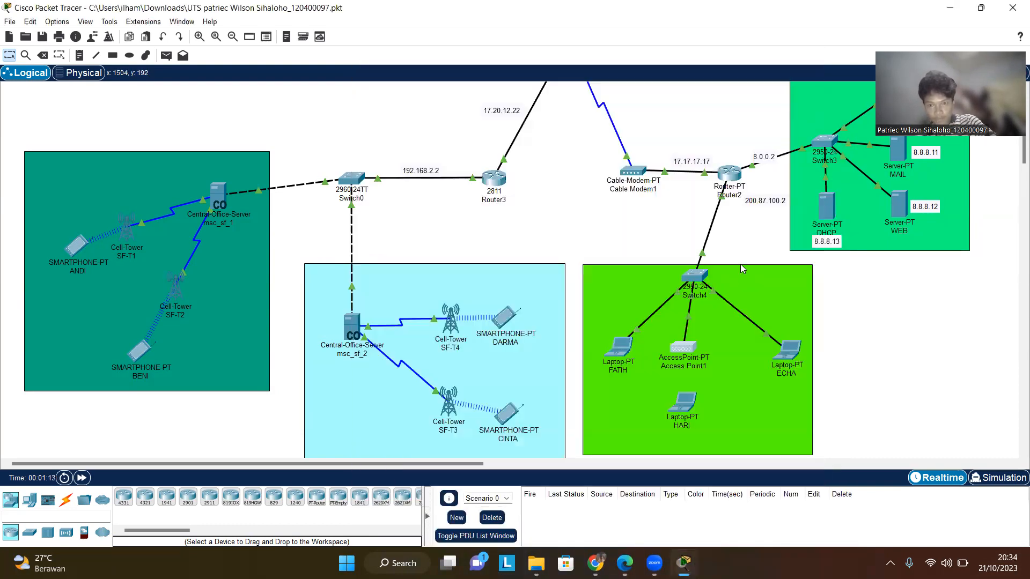
- Reopen Access Point1's Port 1 wireless settings to check them, then close the window
left_click(683, 350)
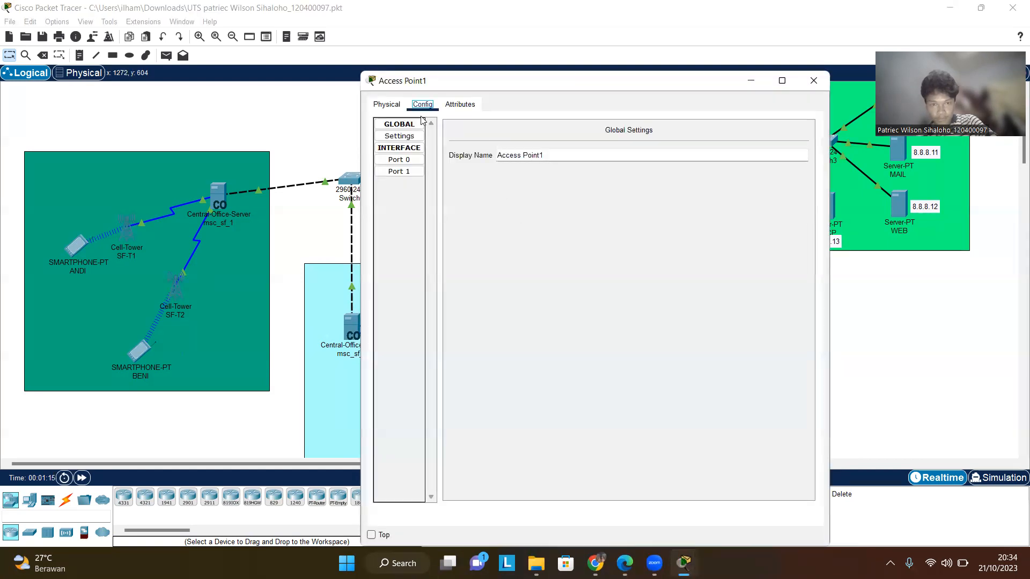
left_click(410, 171)
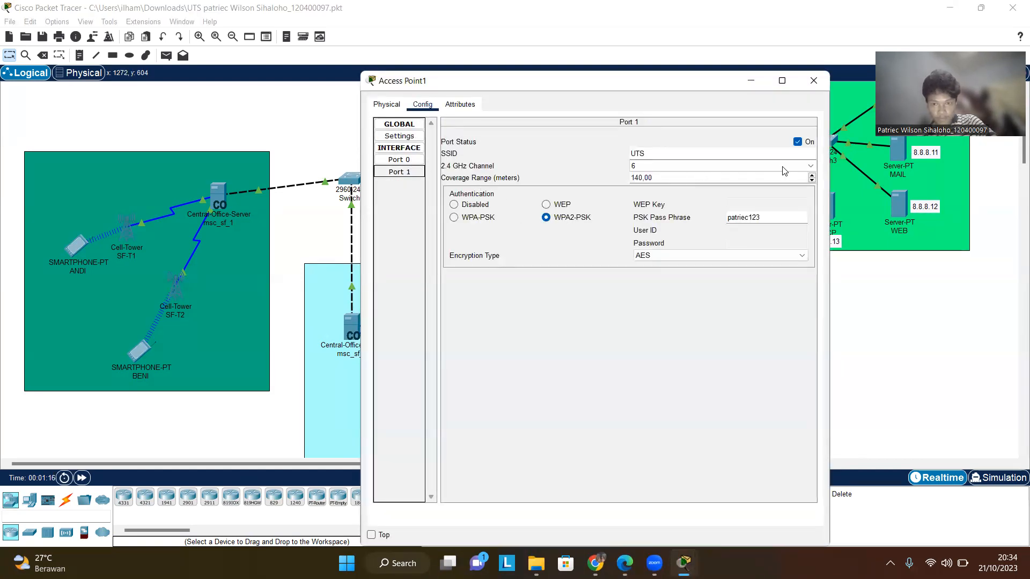
left_click(814, 81)
- Connect laptop HARI to the UTS wireless network with WPA2-Personal through PC Wireless, then close its window
left_click(683, 403)
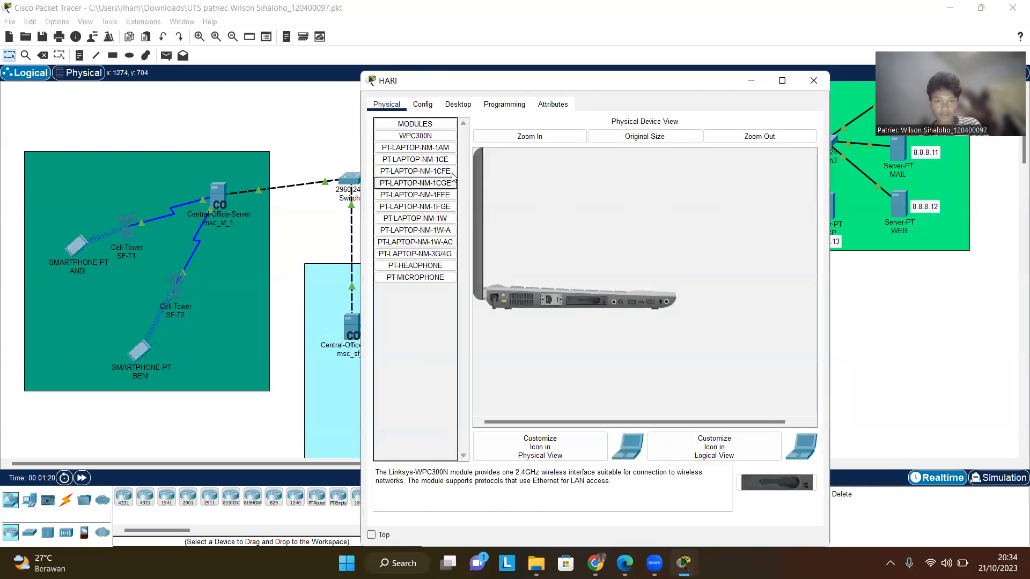
left_click(421, 106)
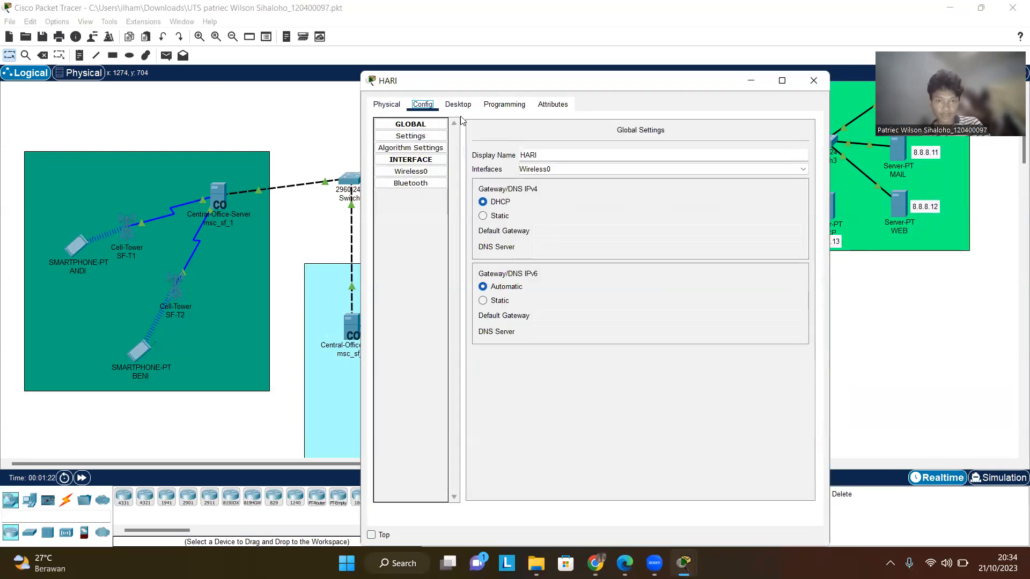
left_click(459, 105)
scroll(445, 288, "down", 1)
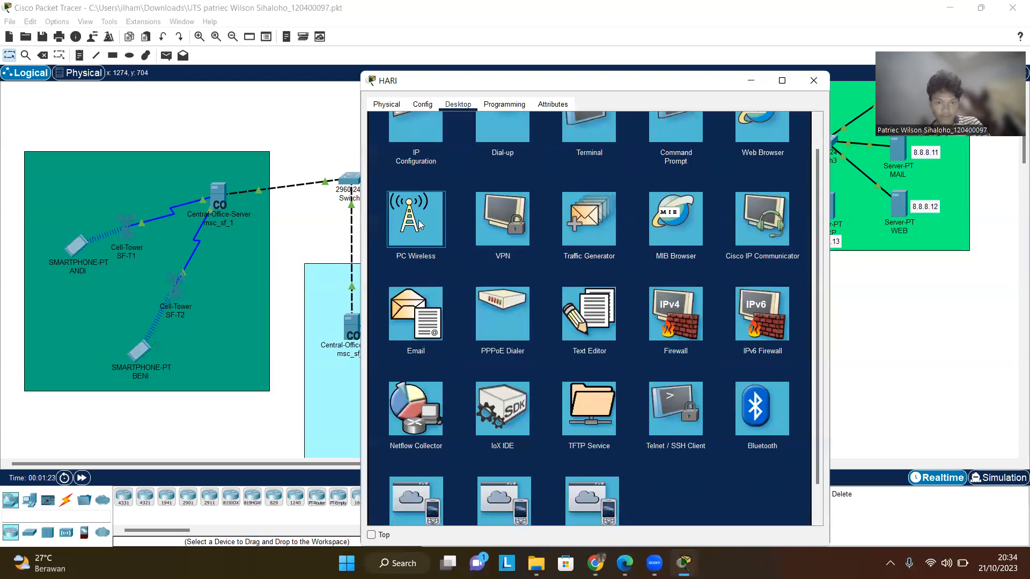
left_click(419, 220)
left_click(465, 264)
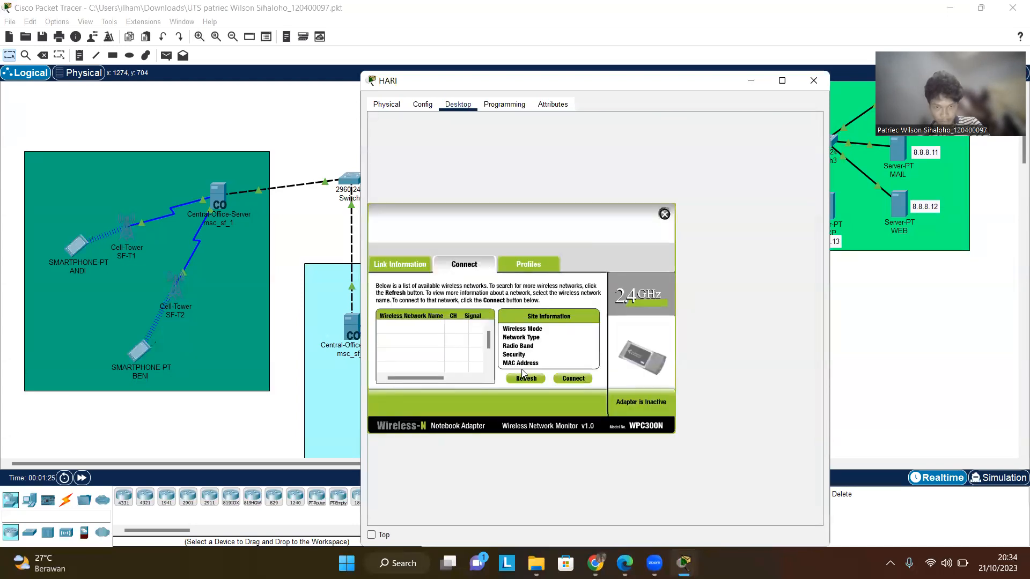
left_click(527, 379)
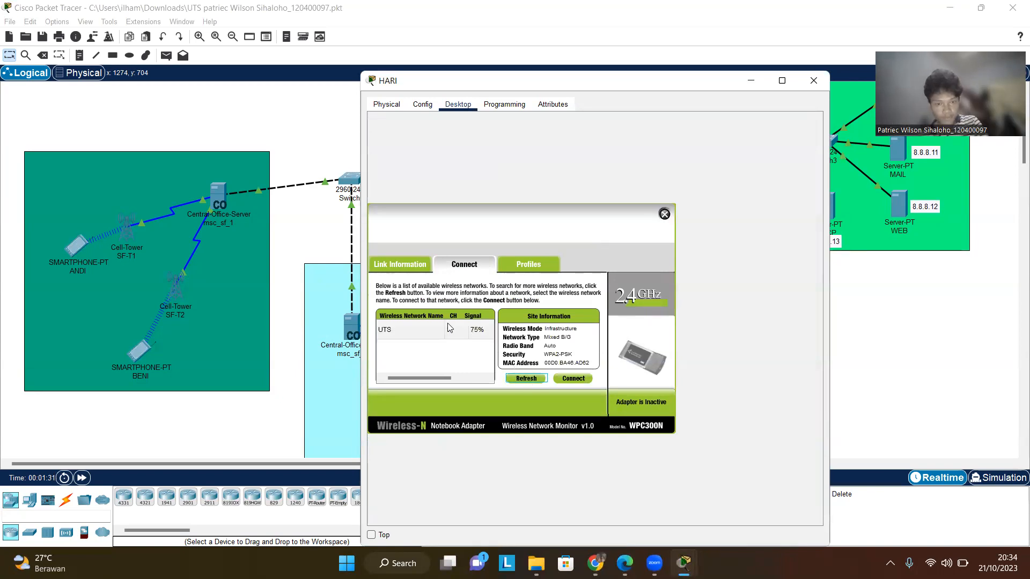
left_click(576, 378)
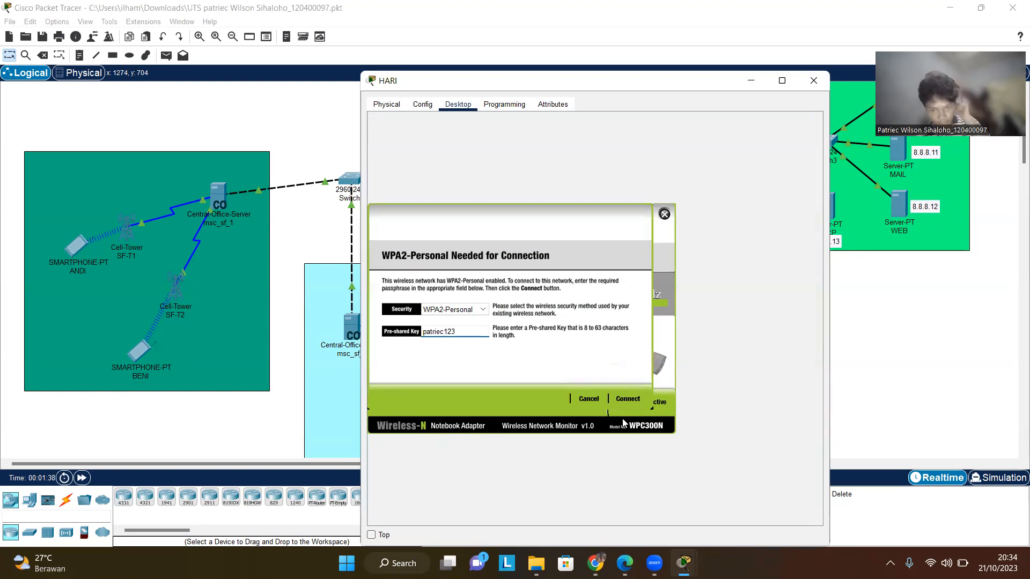
left_click(626, 398)
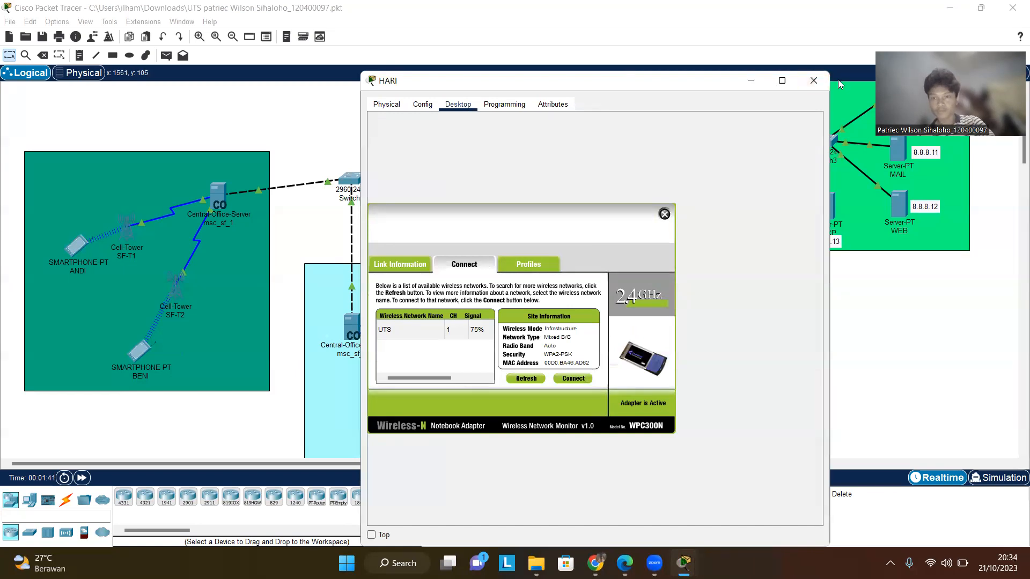
left_click(813, 80)
scroll(882, 310, "up", 1)
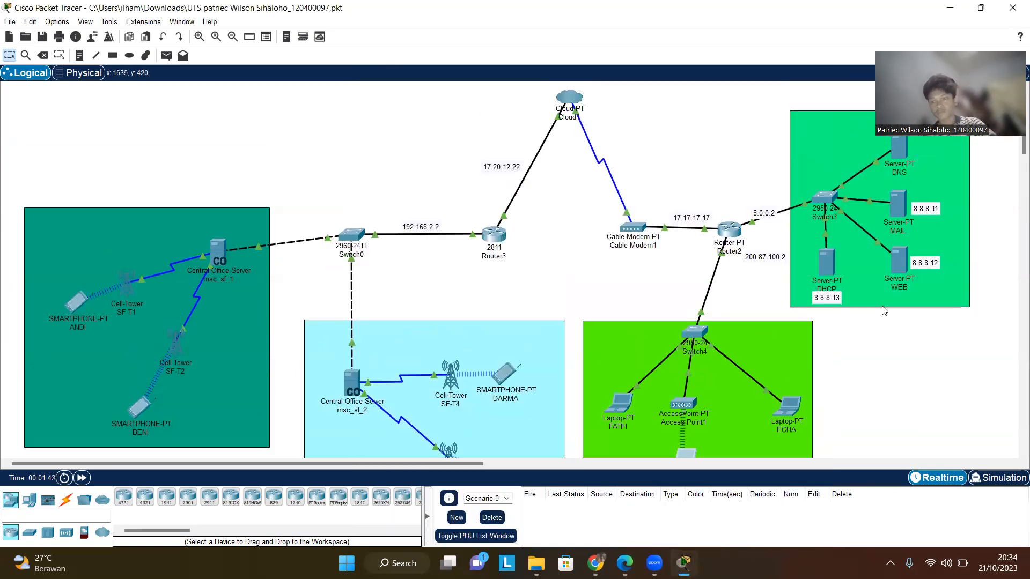
scroll(902, 308, "down", 2)
scroll(837, 325, "up", 2)
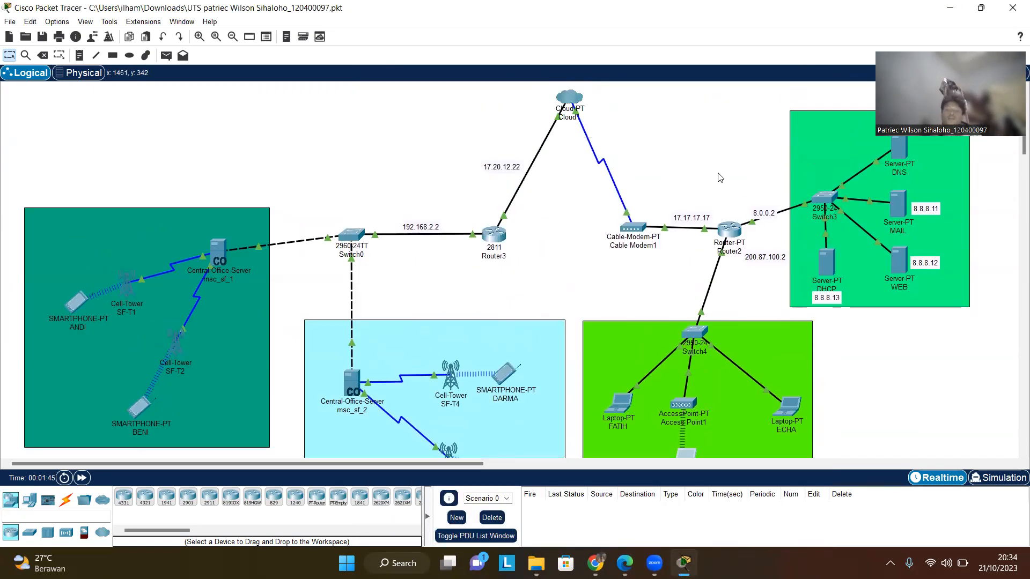
scroll(354, 228, "down", 2)
scroll(354, 231, "up", 2)
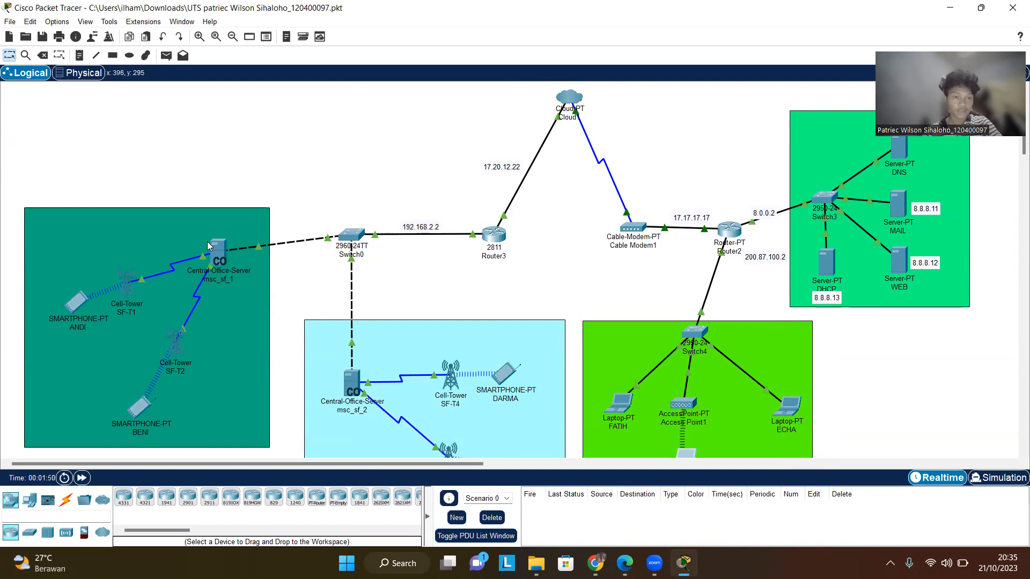
- Open smartphone ANDI's email client and review its mail inbox and mail account configuration, then close it
double_click(77, 298)
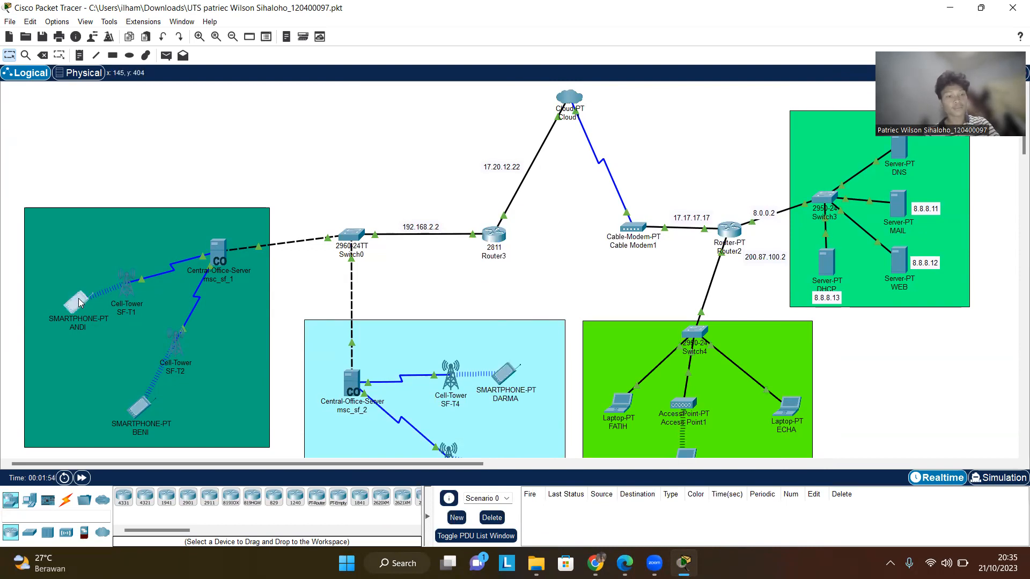
left_click(80, 310)
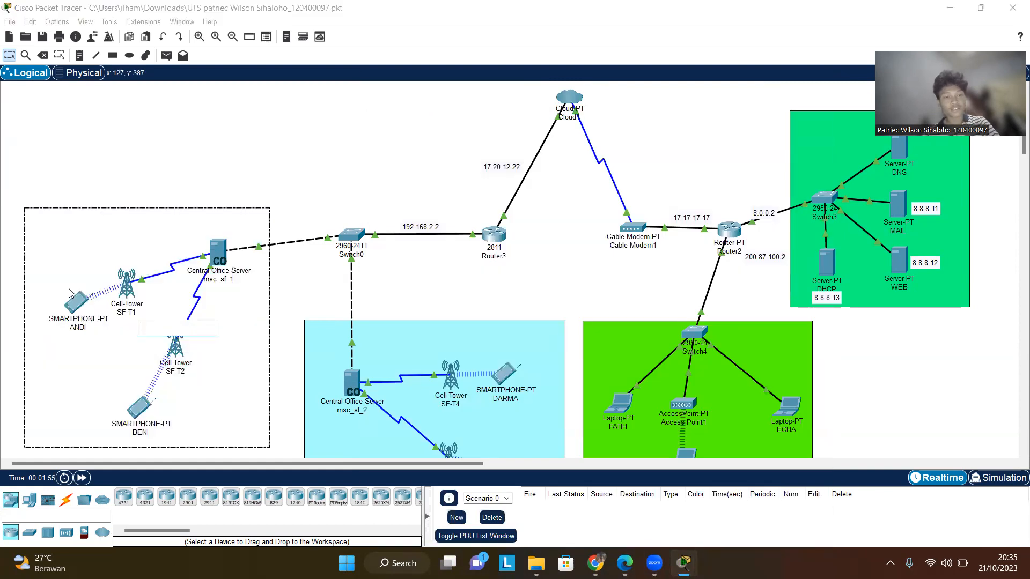
left_click(75, 299)
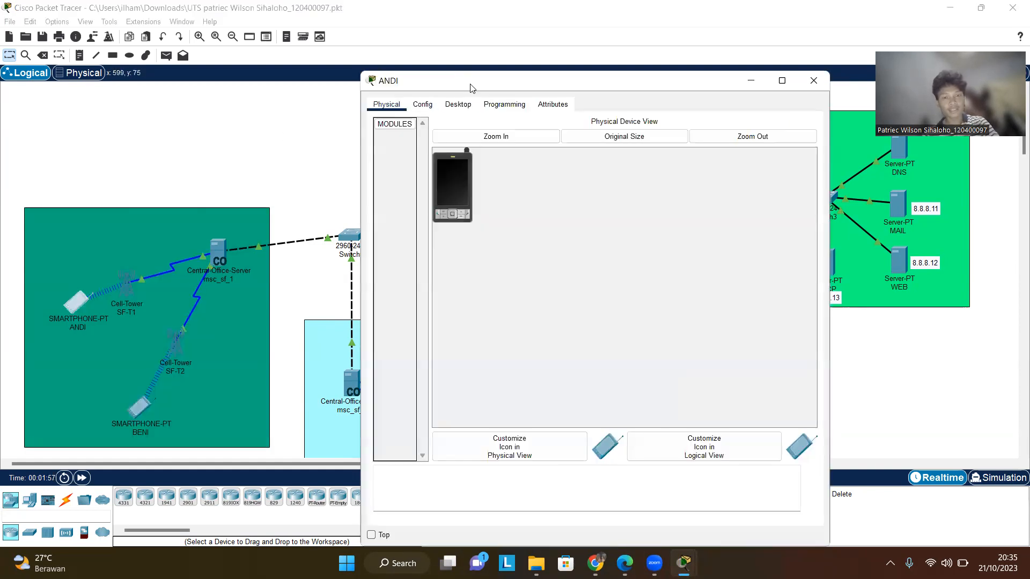
left_click(460, 106)
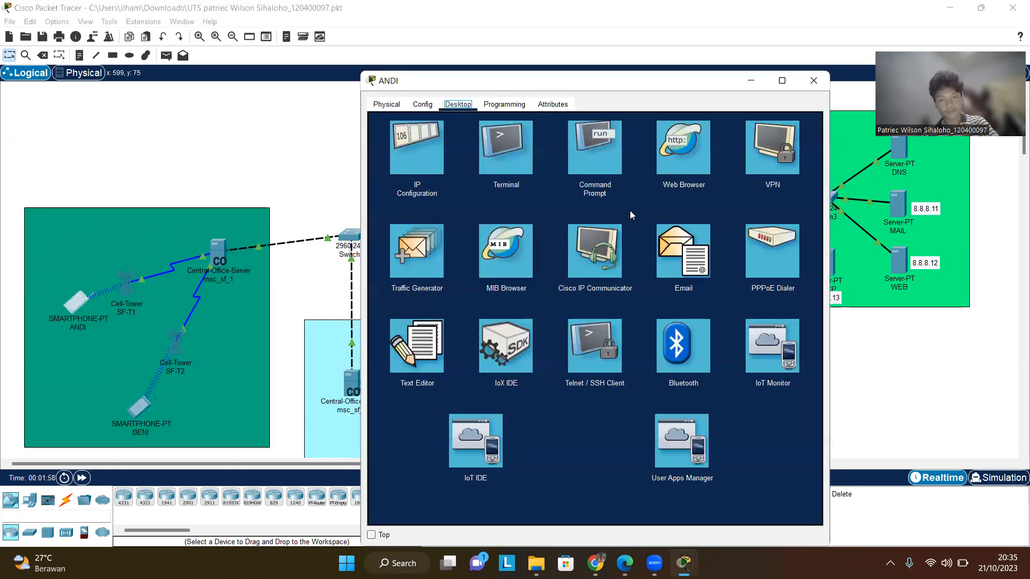
left_click(682, 250)
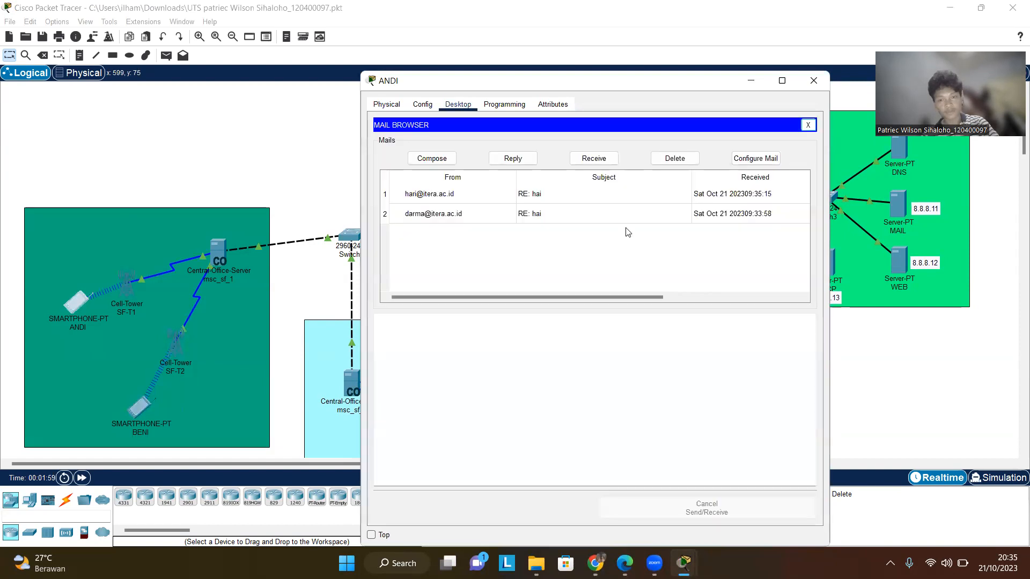
left_click(755, 158)
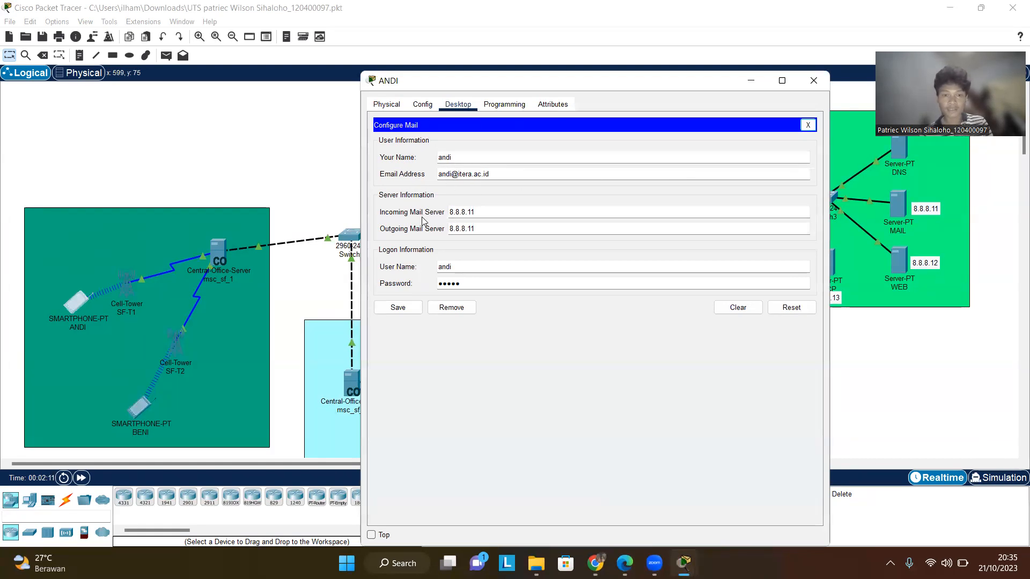
left_click_drag(659, 85, 575, 76)
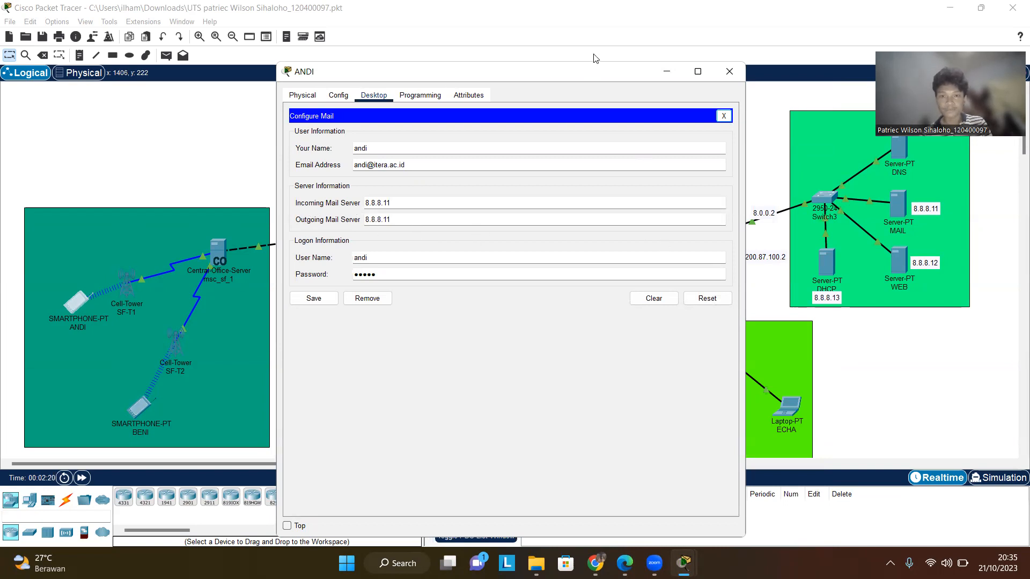
left_click_drag(616, 76, 597, 84)
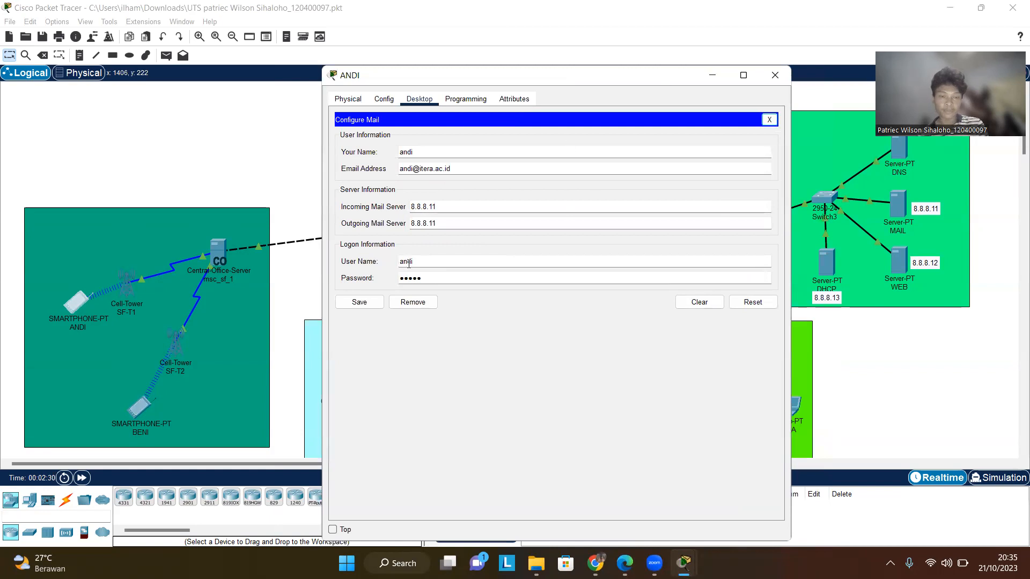
left_click(775, 75)
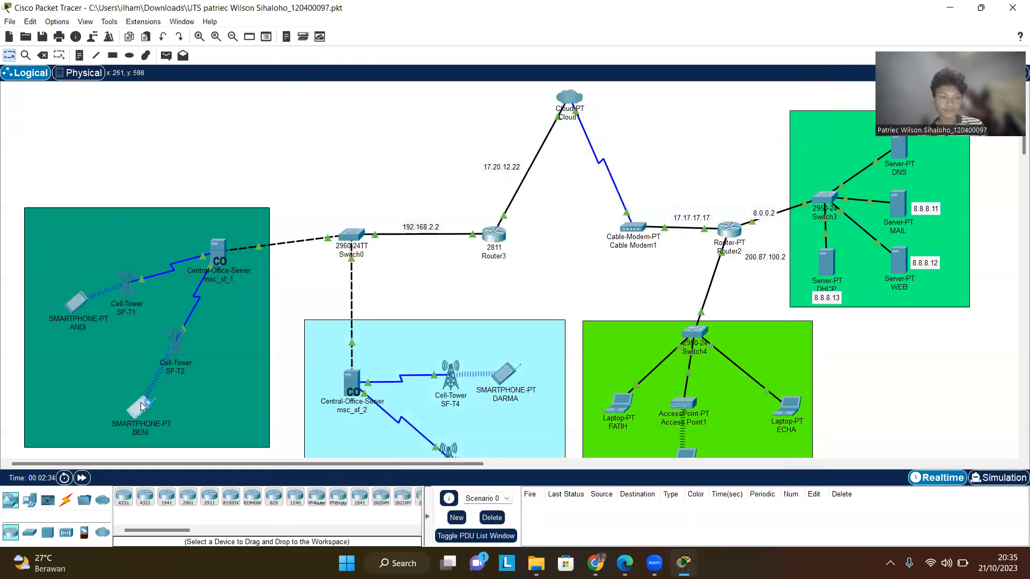
- Open smartphone BENI's settings and email client, and review its inbox and mail account configuration
left_click(142, 405)
left_click(422, 104)
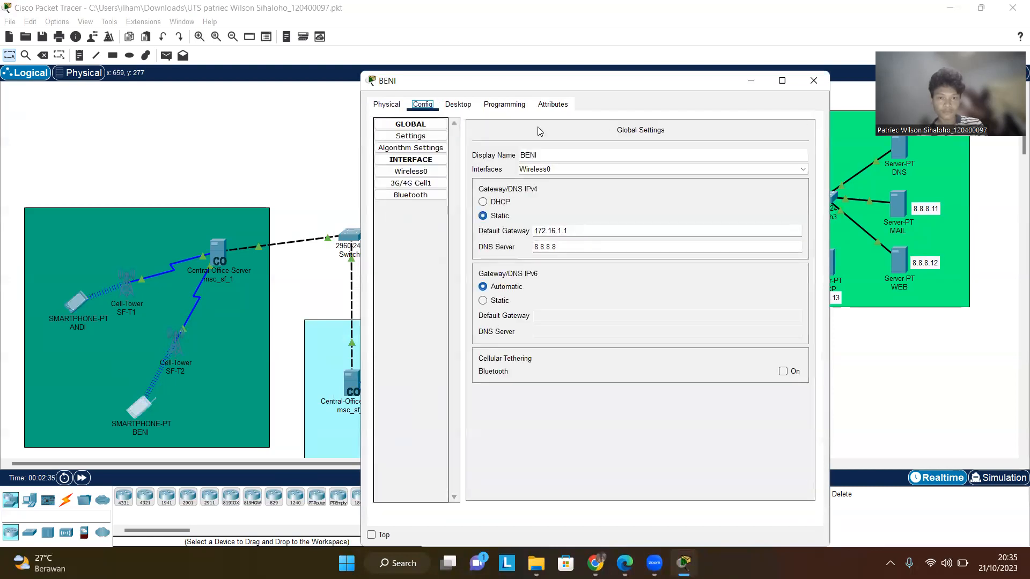
left_click(458, 104)
left_click(689, 244)
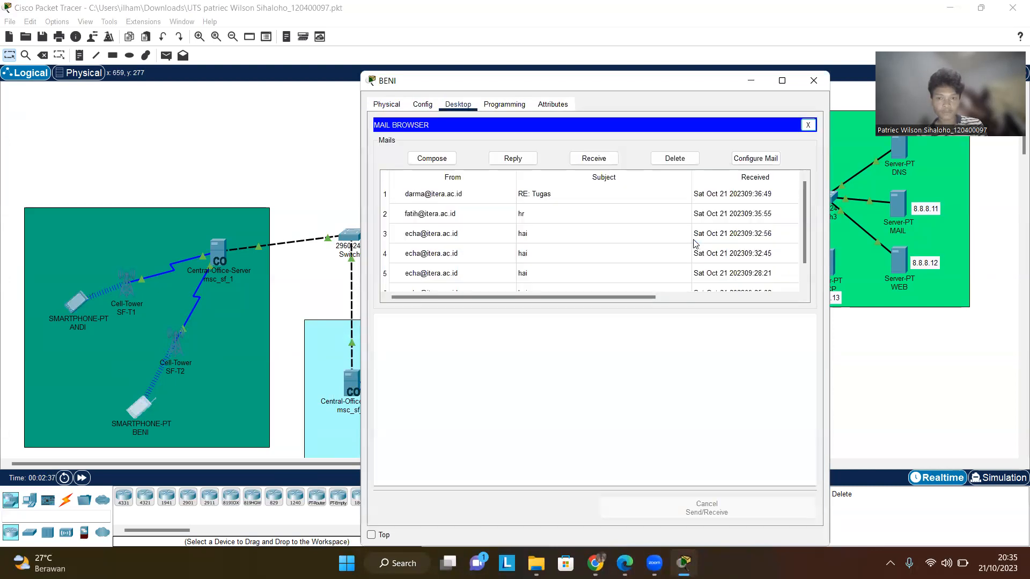
left_click(755, 159)
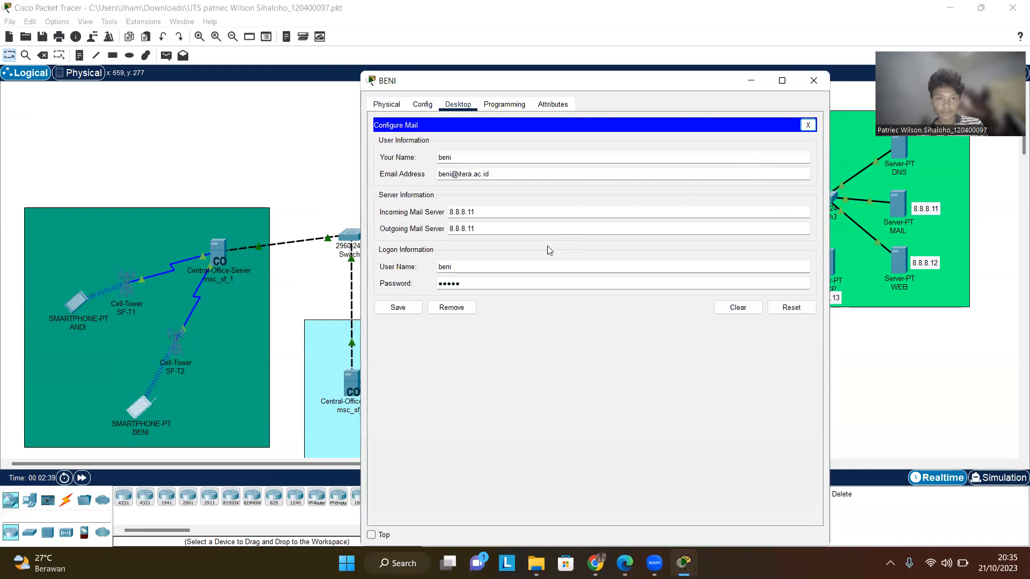
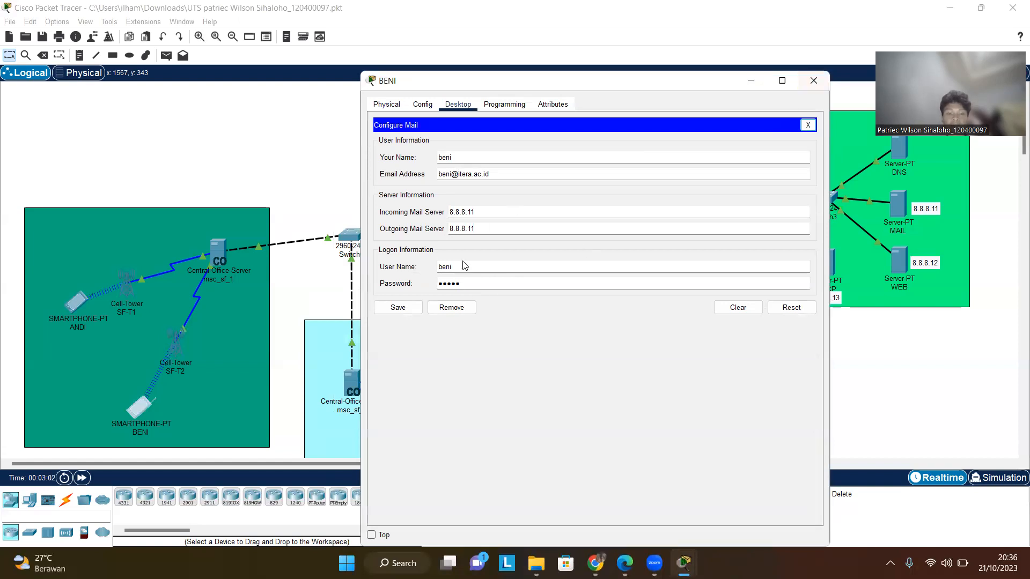
- Close BENI's window, then open smartphone DARMA's IP settings, email inbox and mail account configuration to review them, and close it
left_click(816, 84)
scroll(470, 378, "down", 1)
left_click(509, 322)
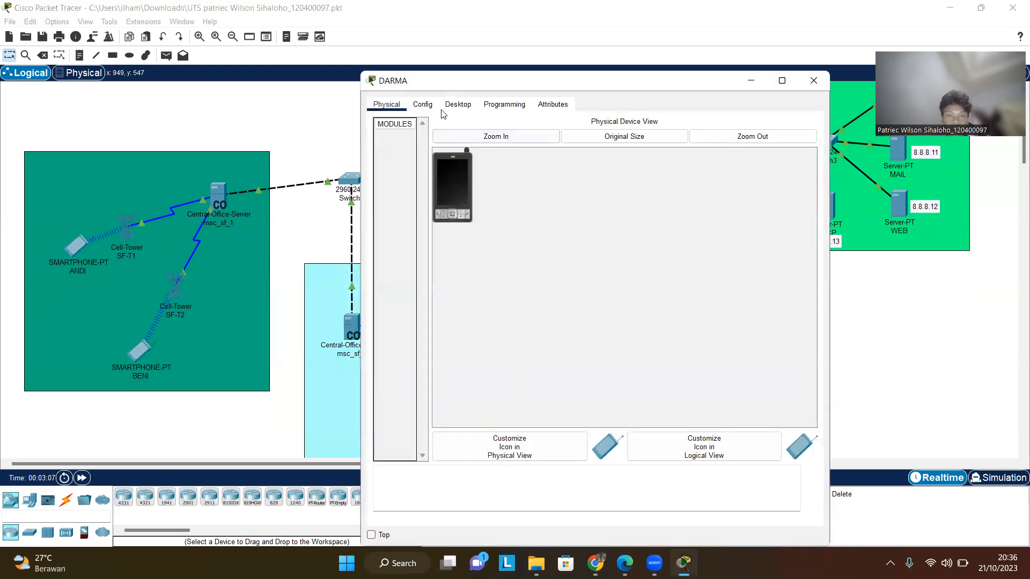
left_click(407, 100)
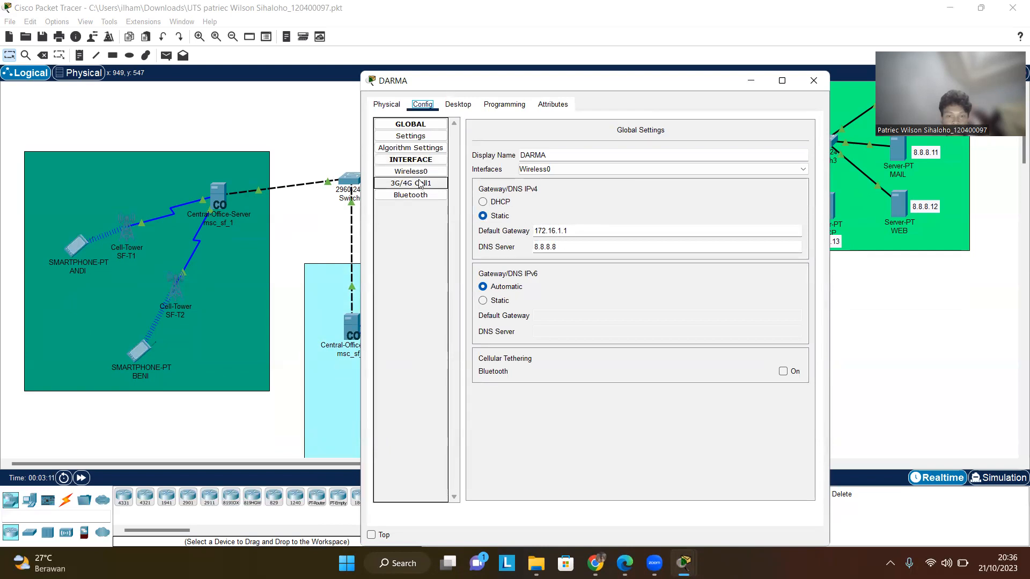
left_click(465, 107)
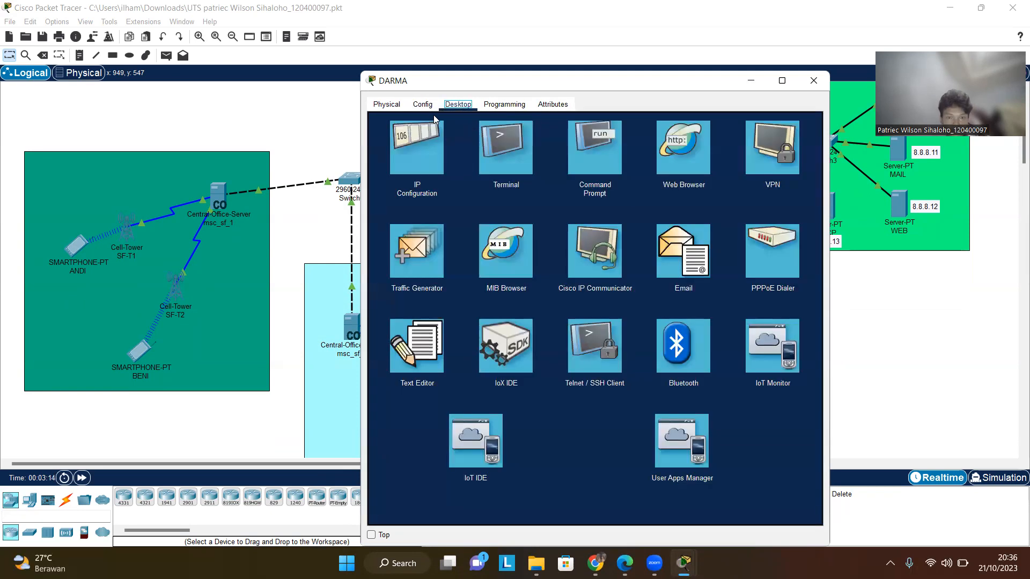
left_click(429, 108)
left_click(462, 109)
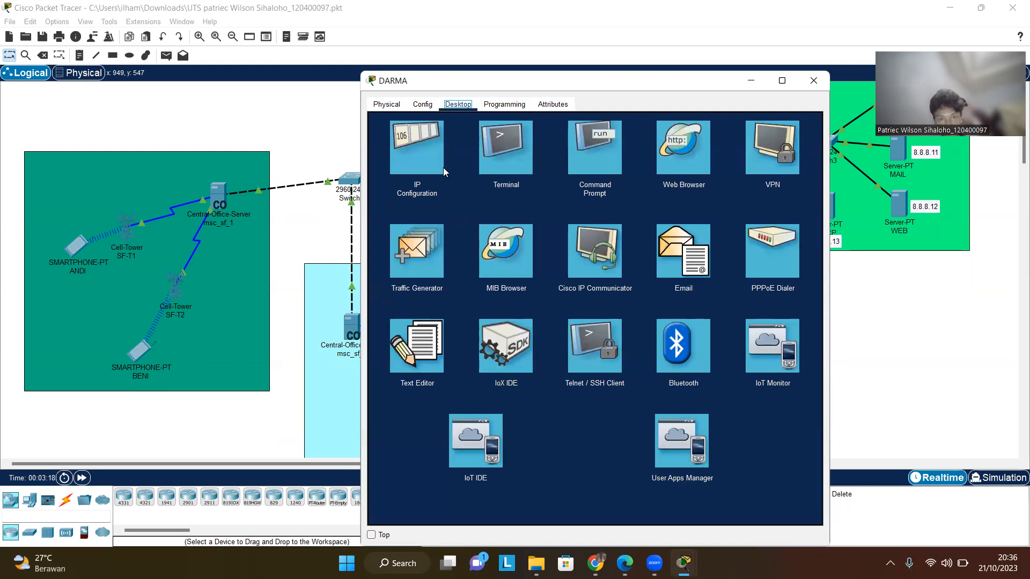
left_click(708, 237)
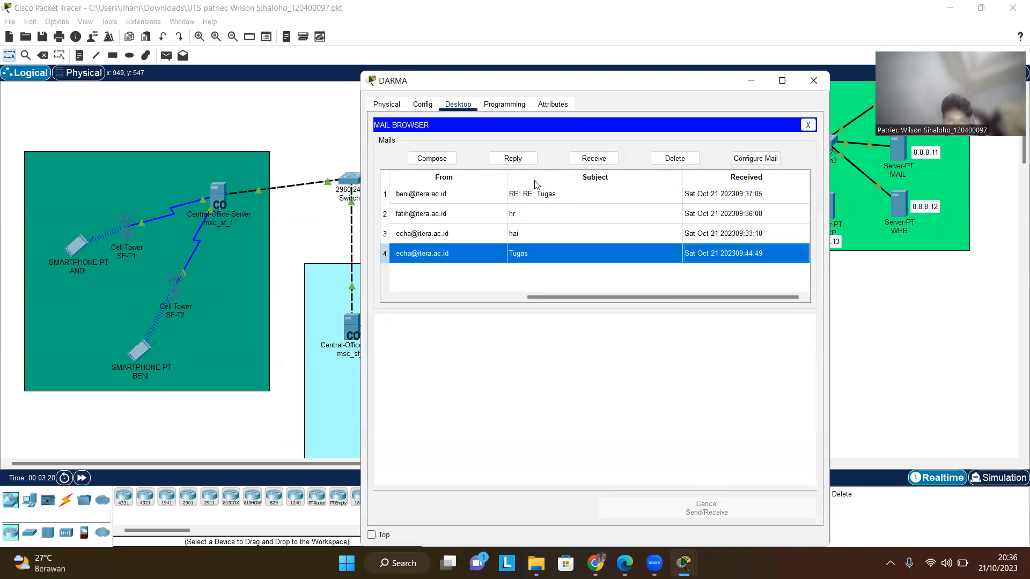
left_click(756, 158)
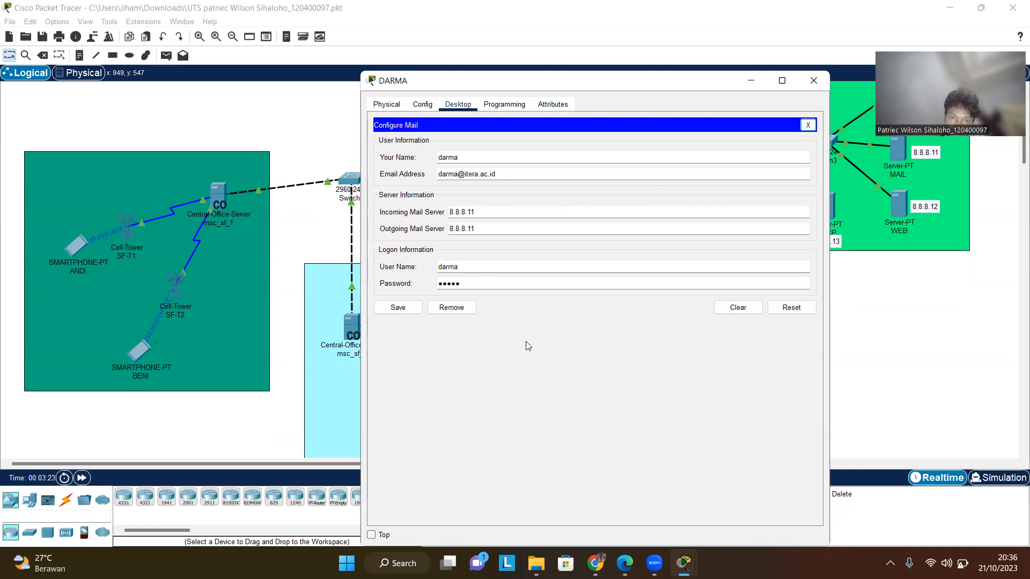
left_click(453, 266)
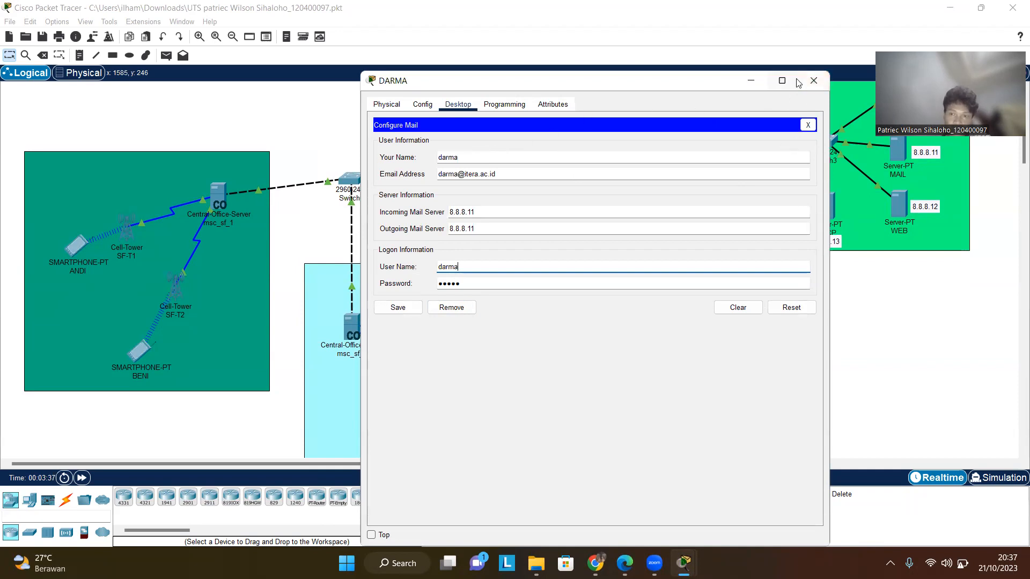
left_click(813, 81)
- Open smartphone CINTA's email client and review its inbox and mail account configuration, then close the window
scroll(535, 290, "down", 2)
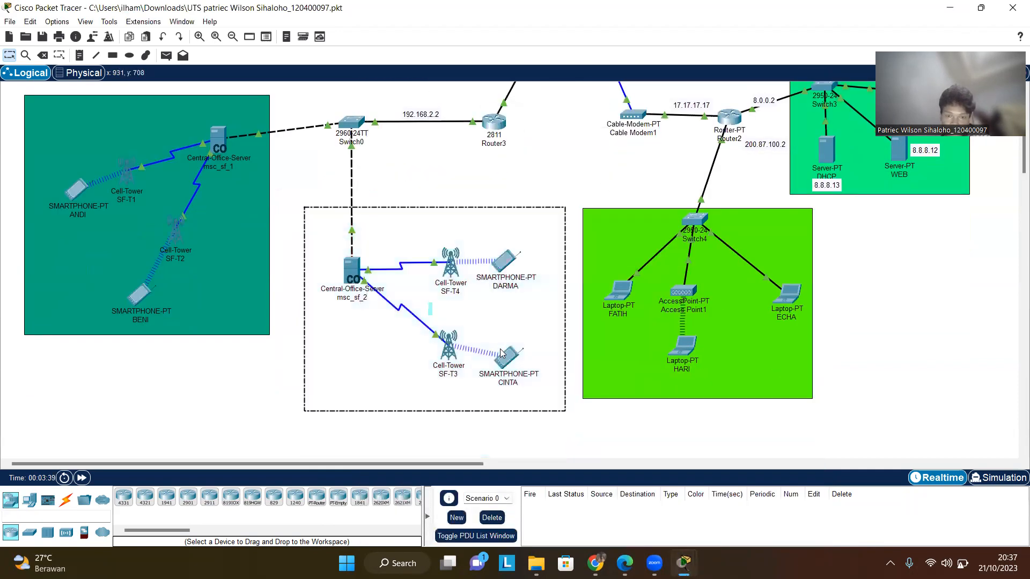
left_click(501, 352)
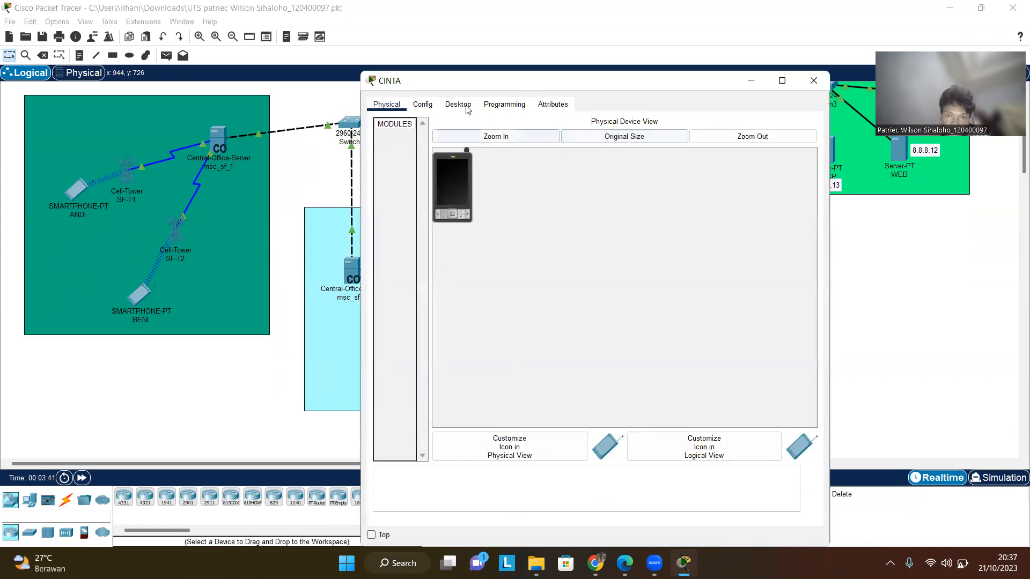
left_click(465, 108)
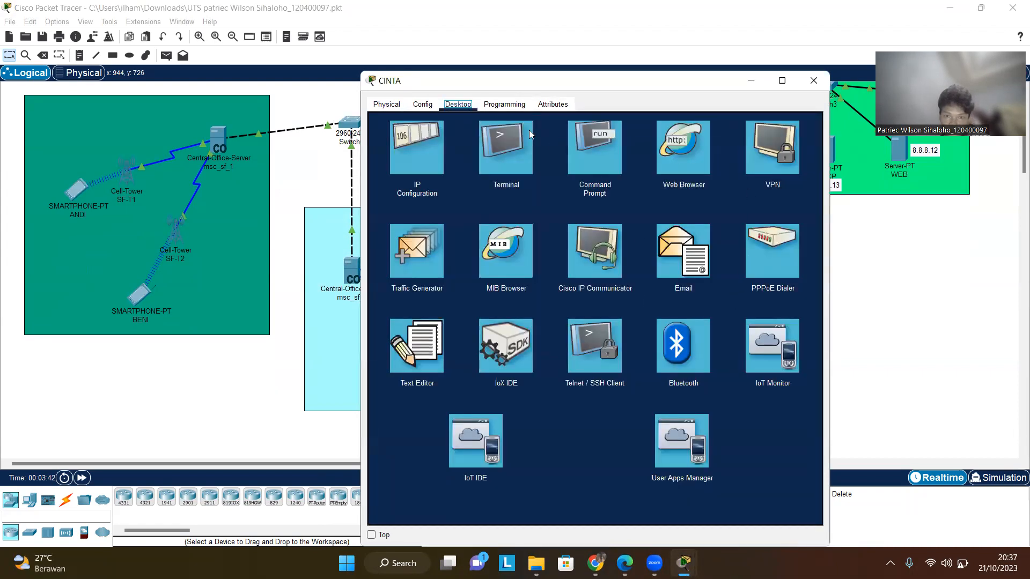
left_click(706, 248)
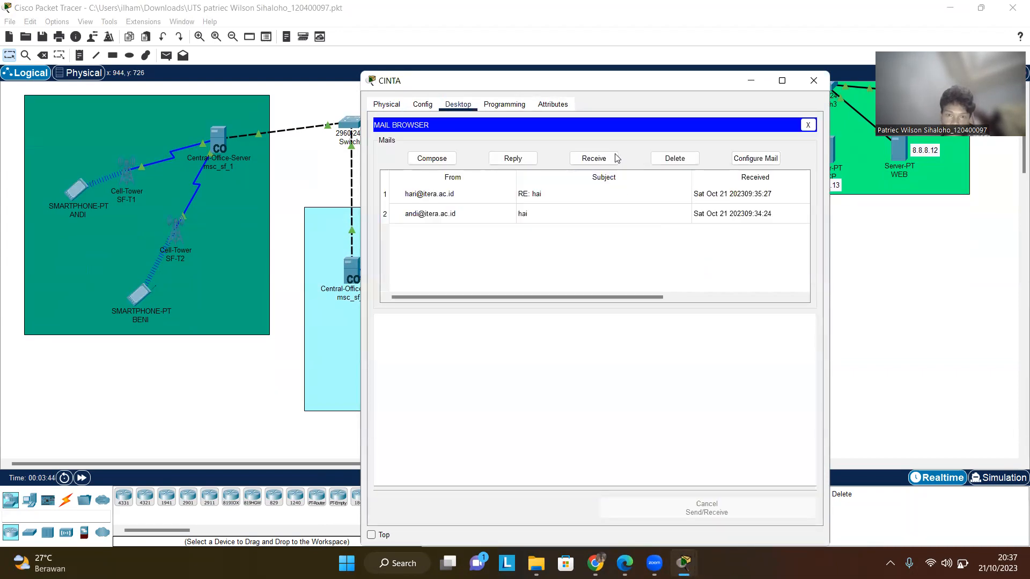
left_click(755, 158)
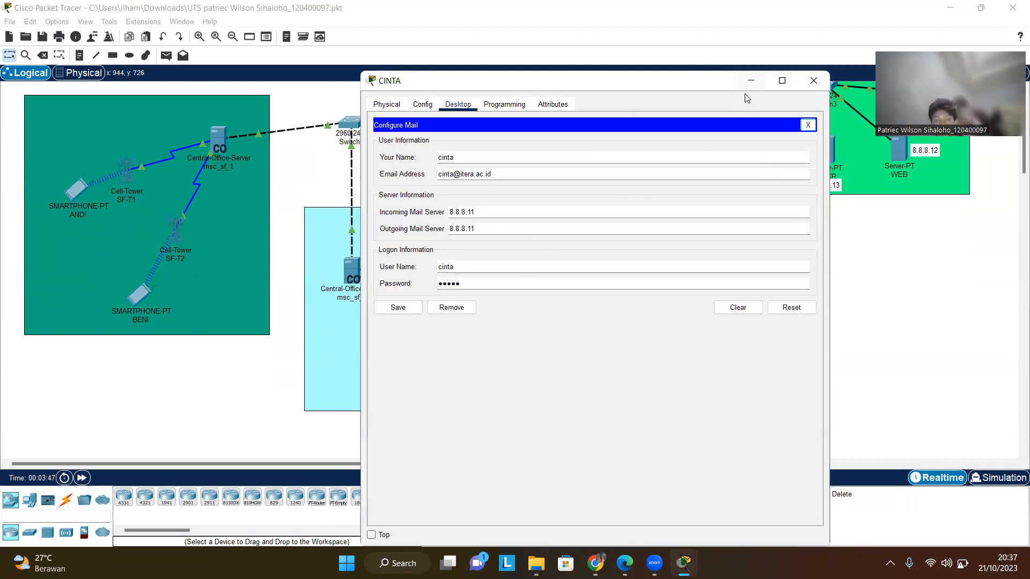
left_click(809, 84)
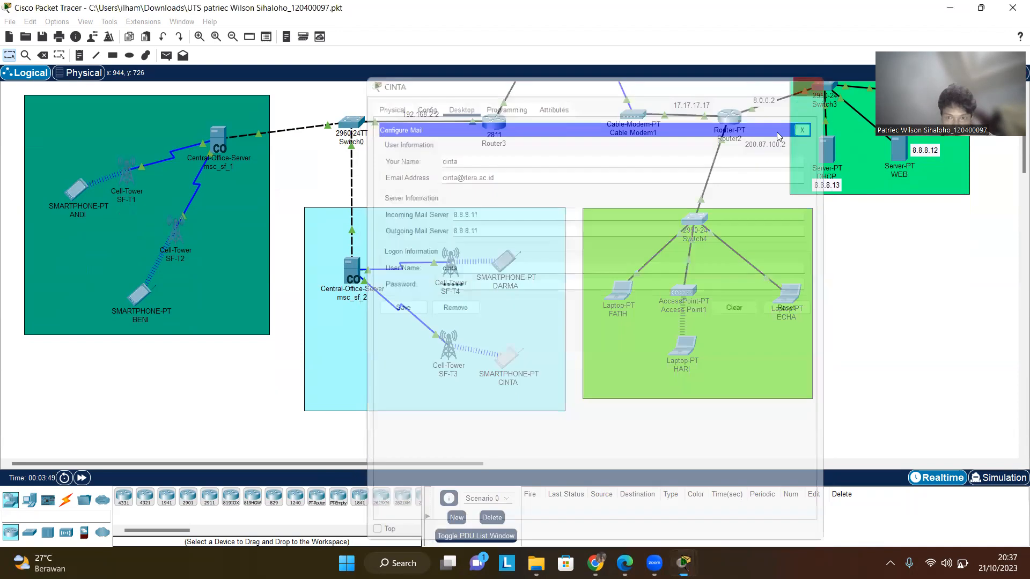
- Open laptop ECHA's email client and review its mail account configuration, then close the window
scroll(794, 358, "up", 2)
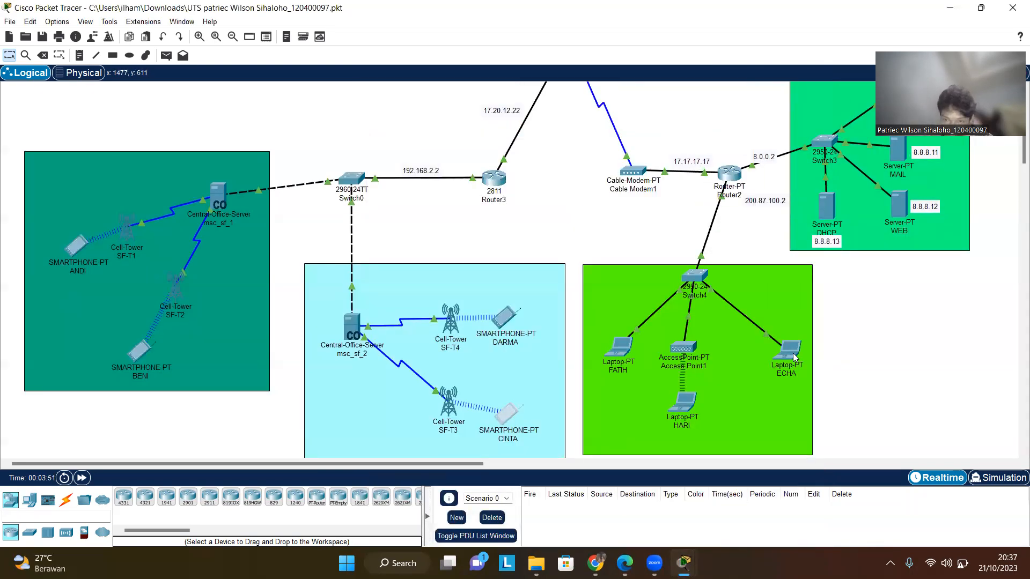
left_click(793, 355)
left_click(454, 140)
left_click(424, 141)
left_click(457, 141)
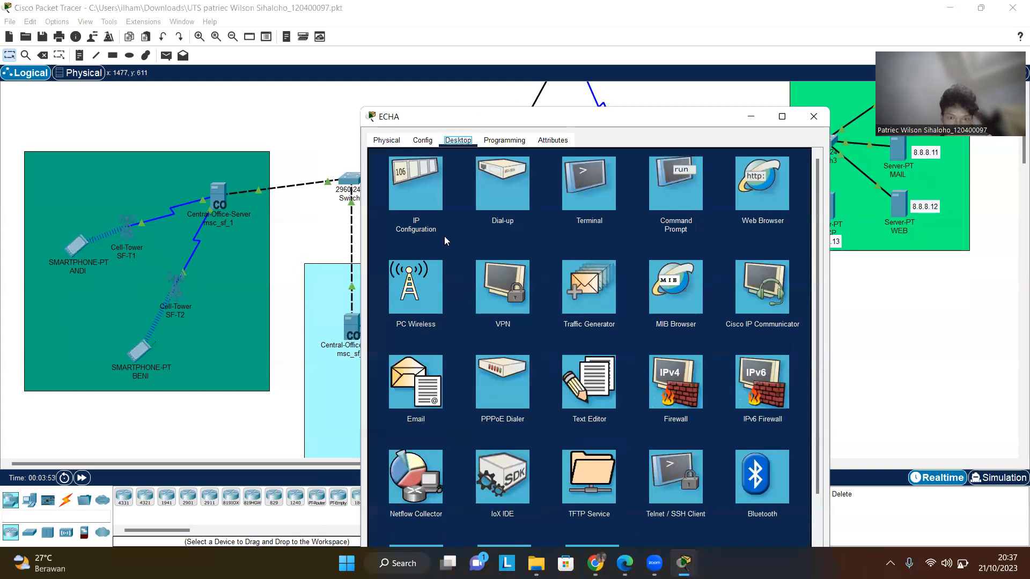
left_click(438, 402)
left_click(754, 195)
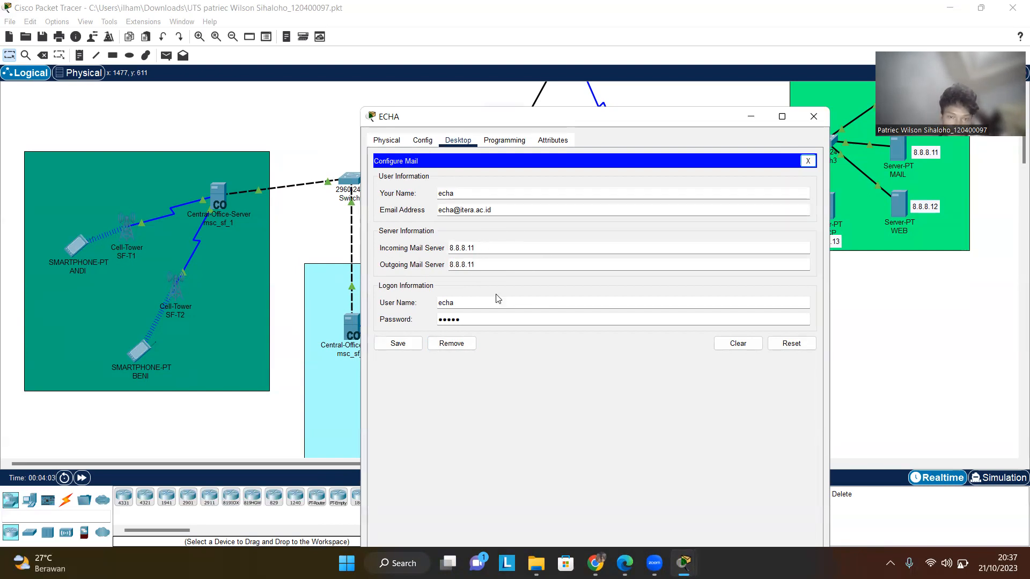
left_click(813, 119)
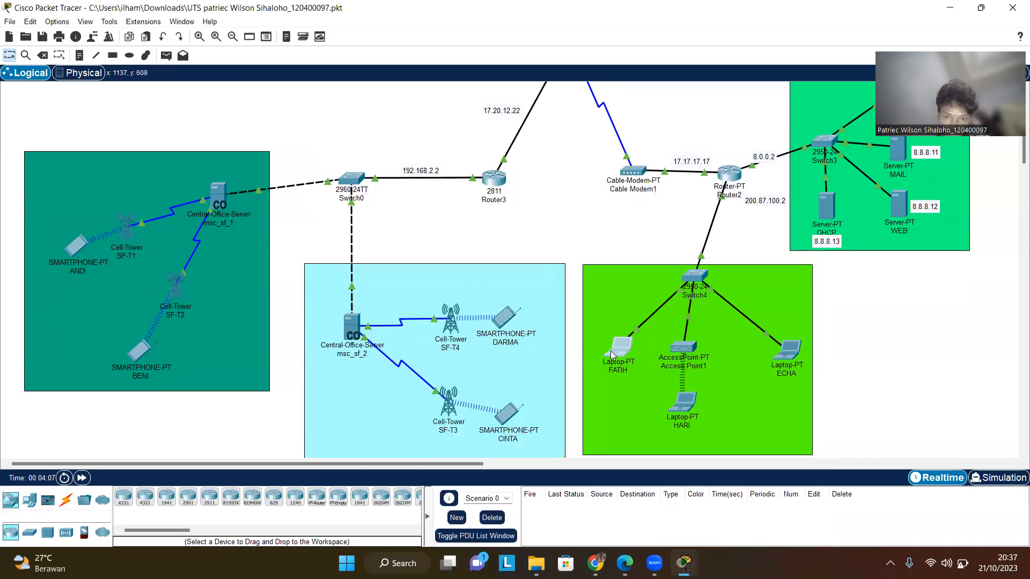
- Open laptop FATIH's IP settings and email client, review its mail account configuration, then close the window
left_click(611, 352)
left_click(423, 140)
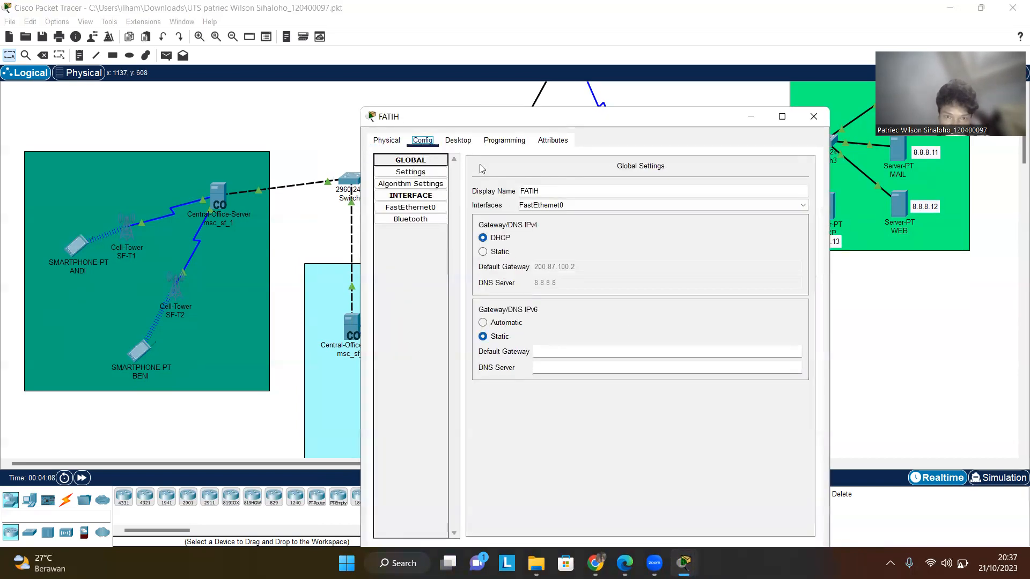
left_click(458, 140)
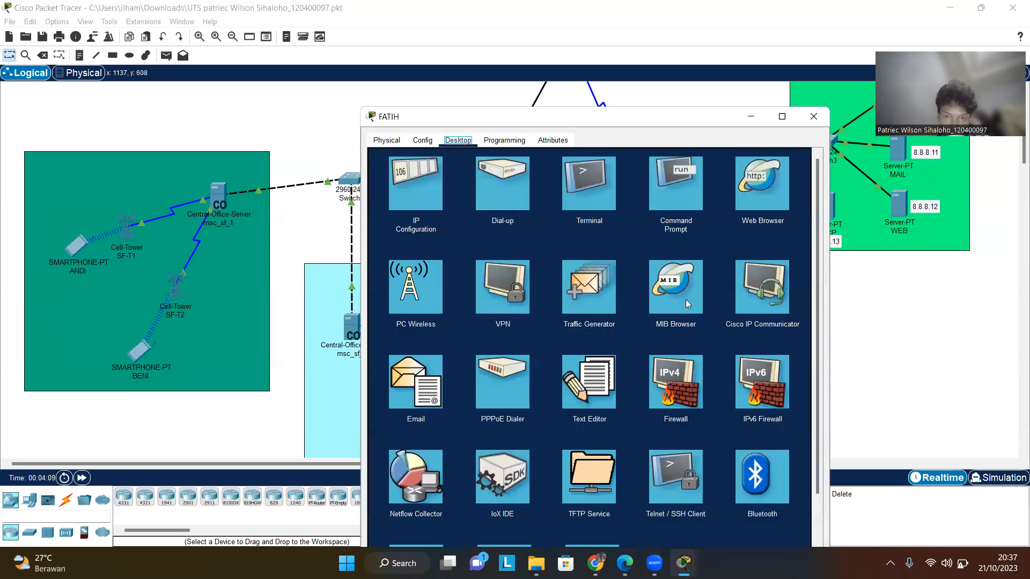
left_click(433, 390)
left_click(771, 196)
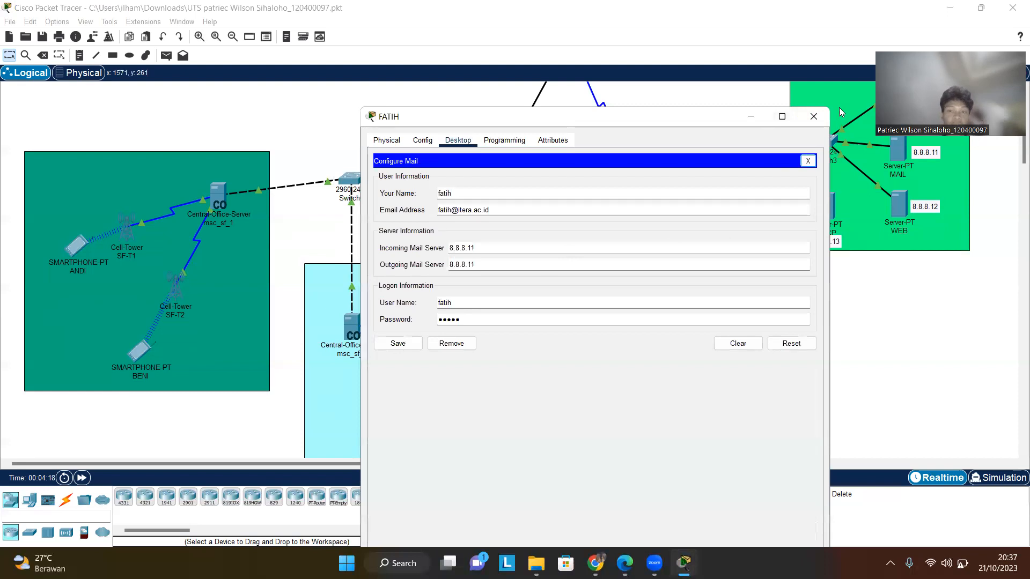
left_click(815, 116)
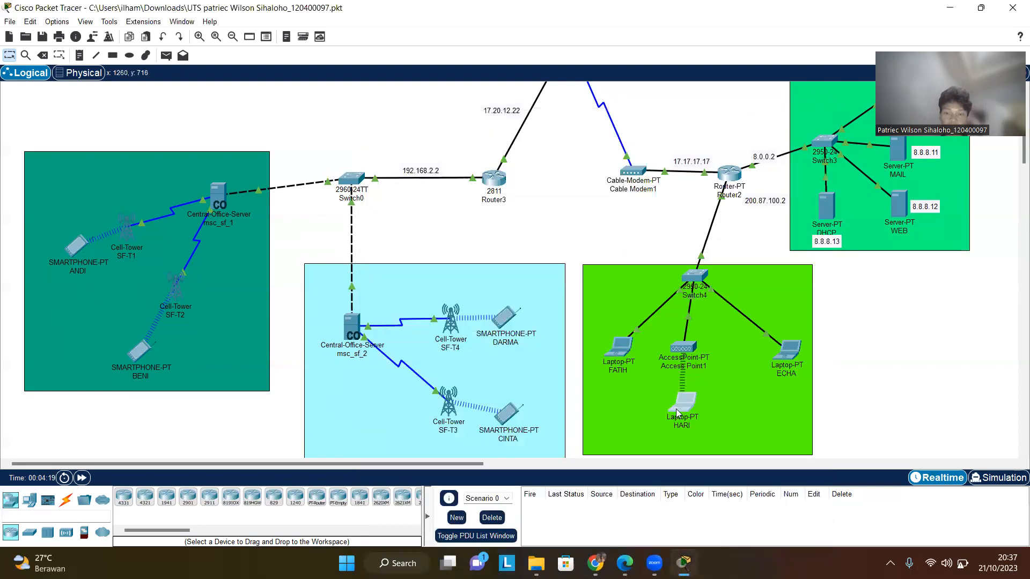
- Open laptop HARI's email client and review its mail account configuration, then close the window
left_click(682, 403)
left_click(460, 148)
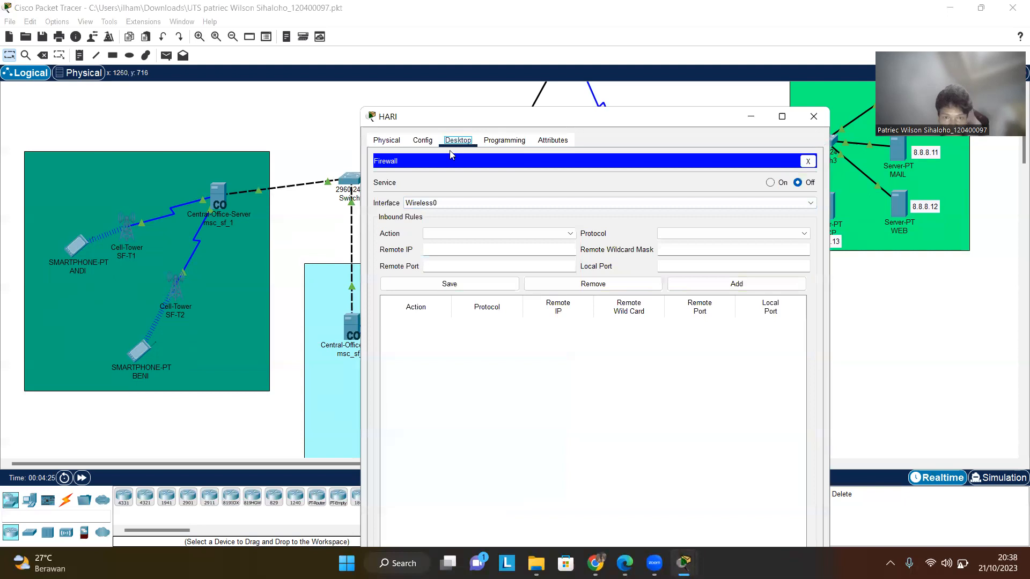
left_click(805, 162)
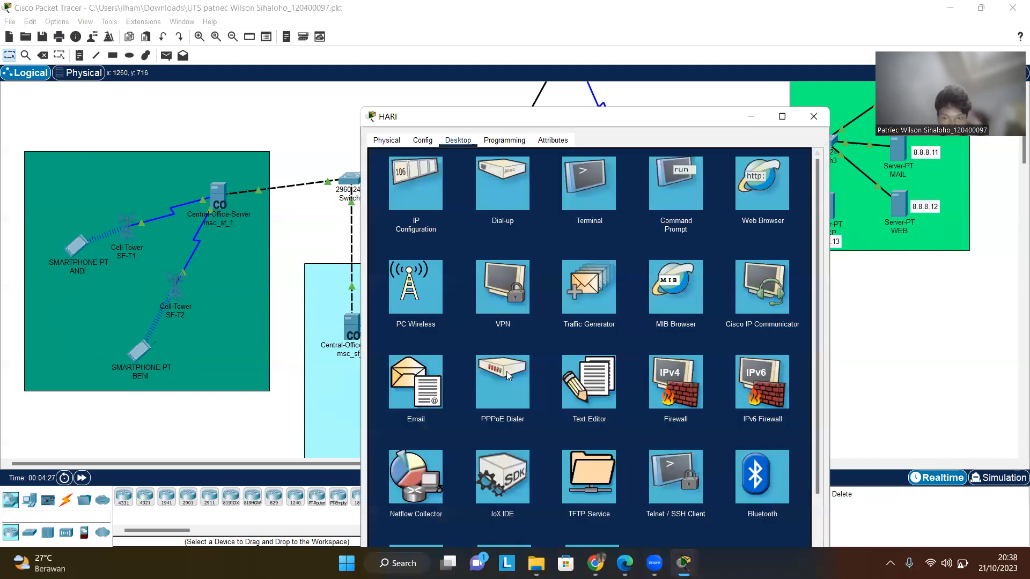
left_click(429, 375)
left_click(767, 196)
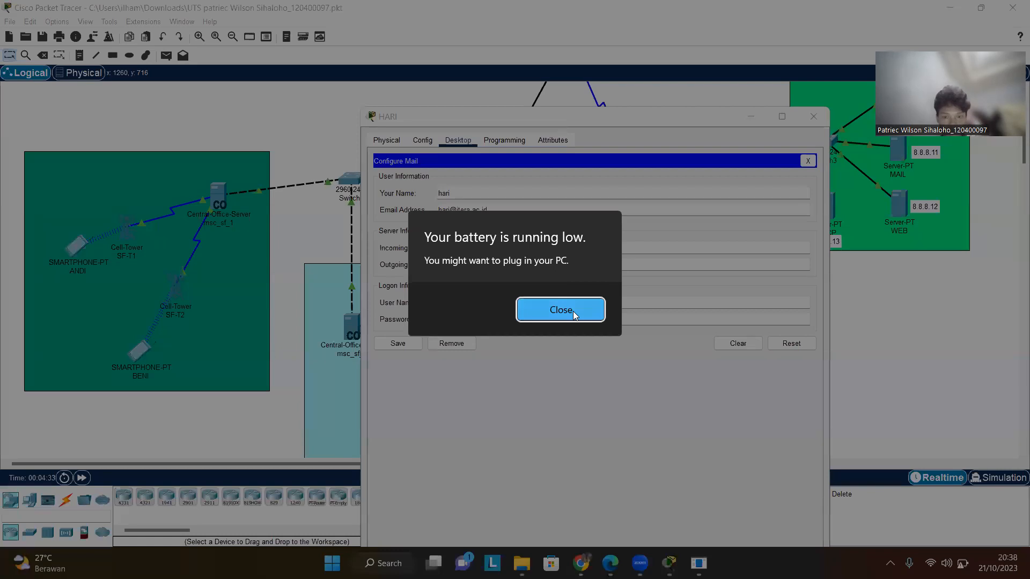
left_click(573, 311)
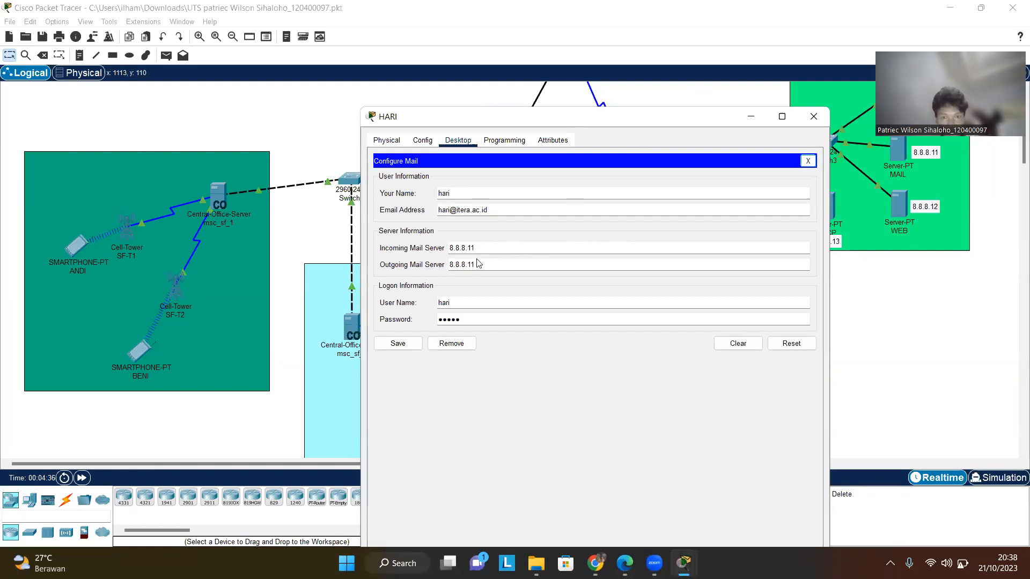
left_click(801, 83)
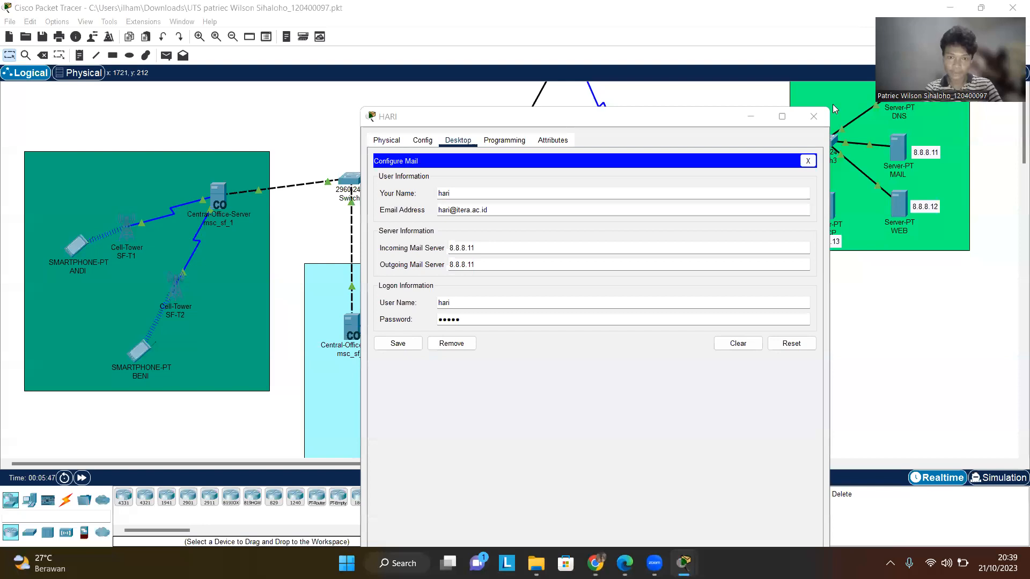
left_click(813, 118)
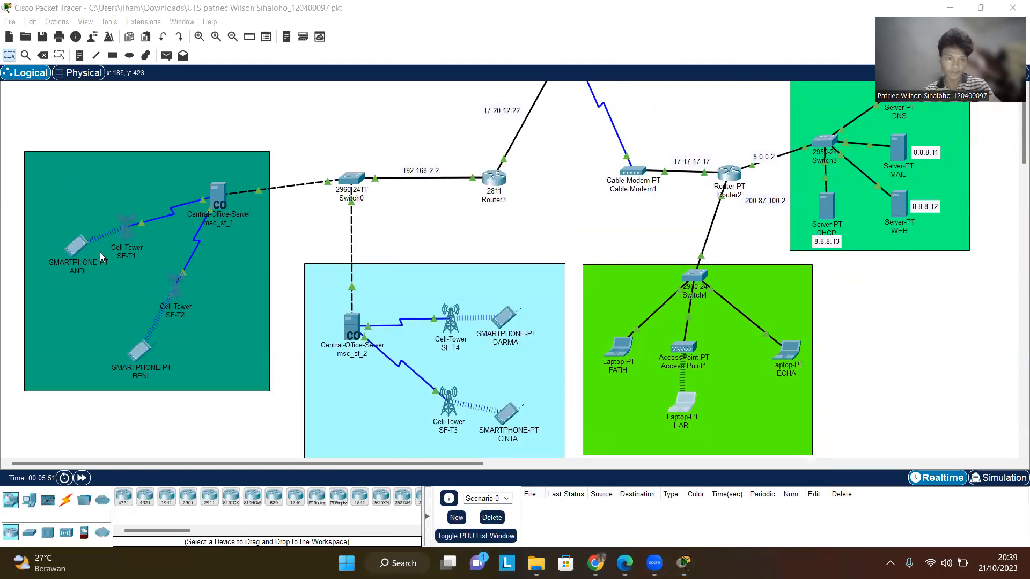
- Open smartphone ANDI's IP gateway and DNS settings to review them, then close the window
left_click(75, 257)
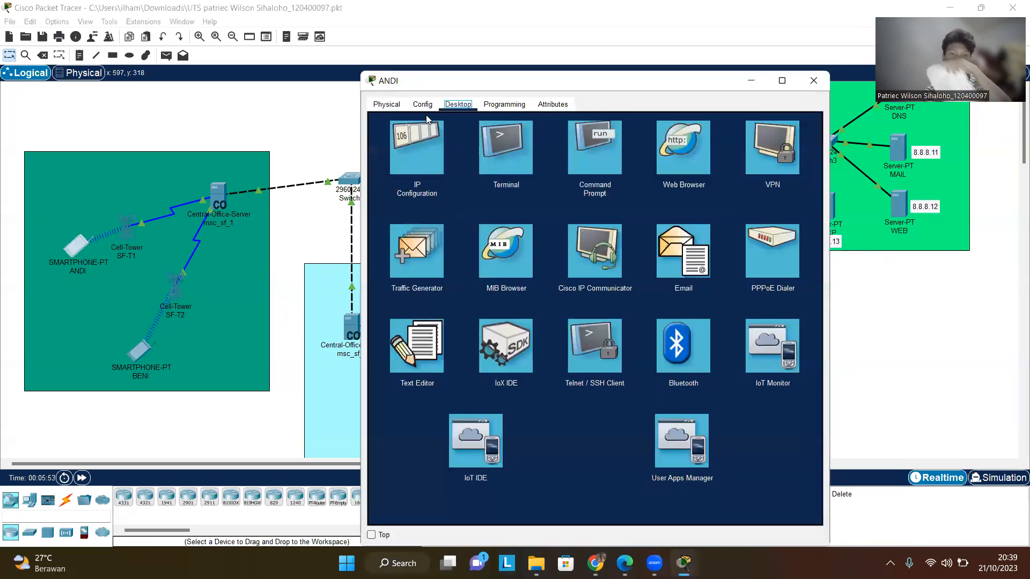
left_click(422, 105)
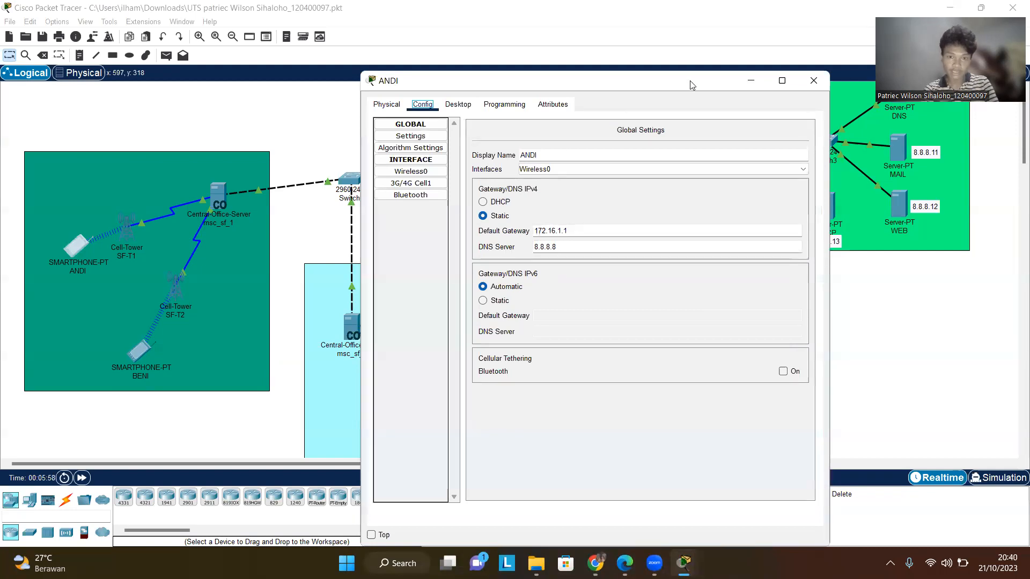
left_click(782, 81)
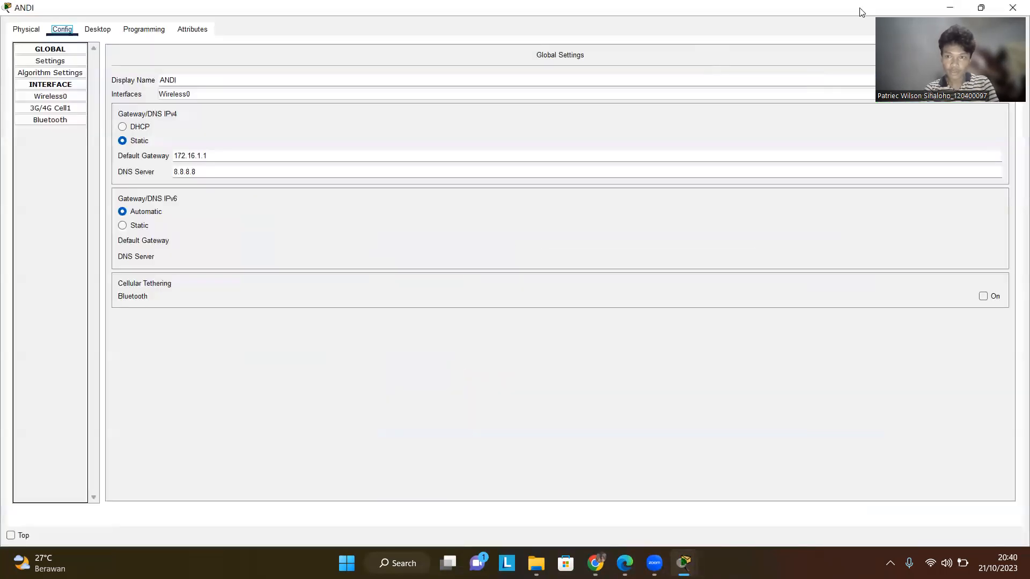
left_click(1012, 8)
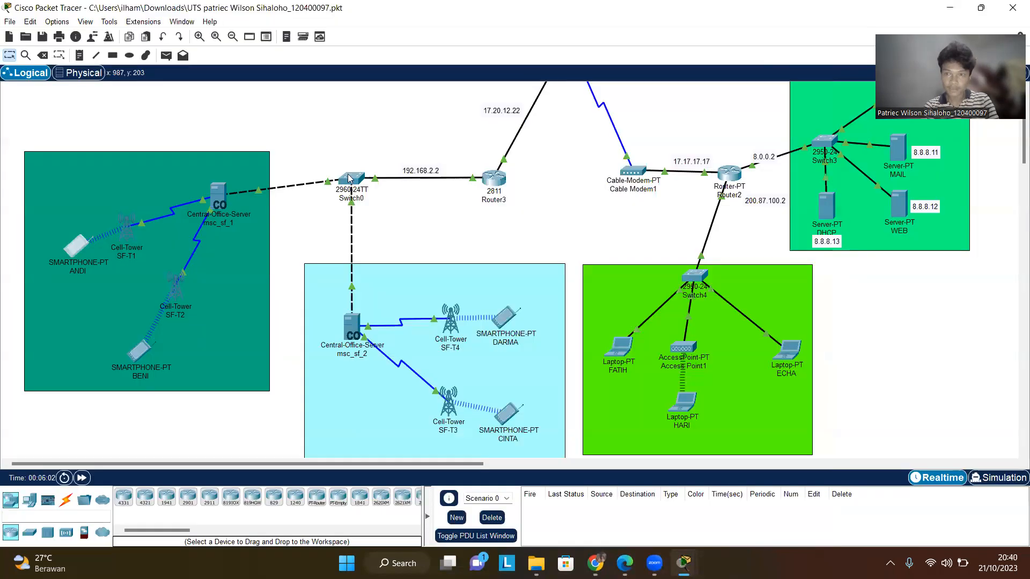
- Open smartphone BENI's IP settings and 3G/4G Cell1 interface to review them, then close the window
left_click(153, 357)
left_click(213, 259)
left_click(147, 347)
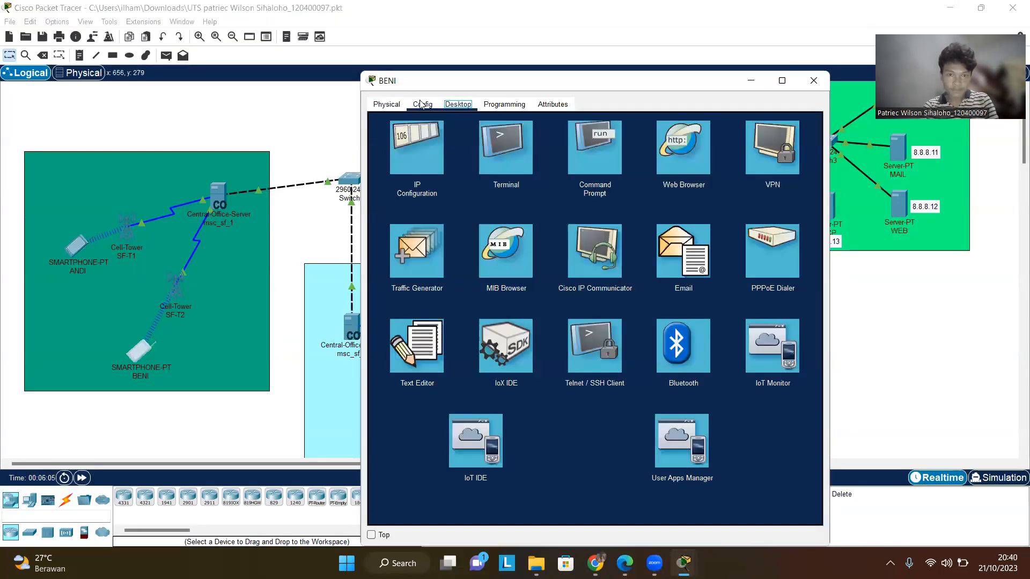
left_click(424, 104)
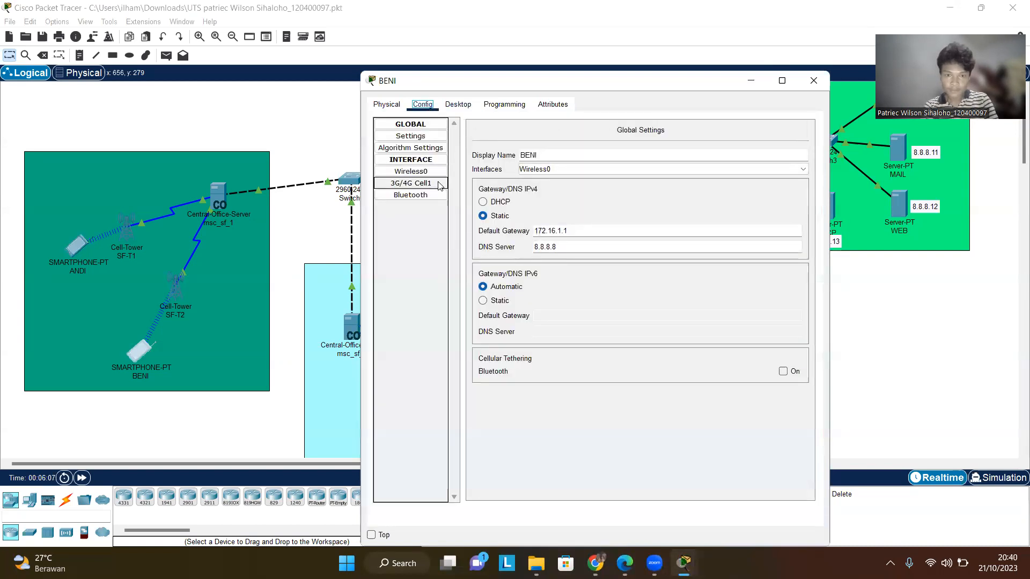
left_click(411, 183)
left_click(806, 86)
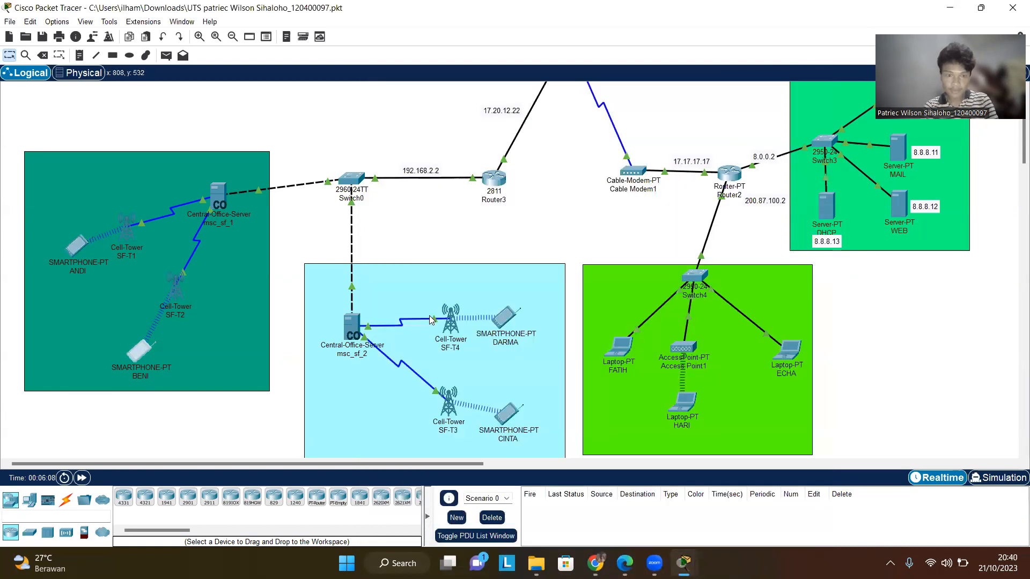
- Open smartphone DARMA's gateway and DNS settings to review them, then close the window
left_click(504, 317)
left_click(503, 314)
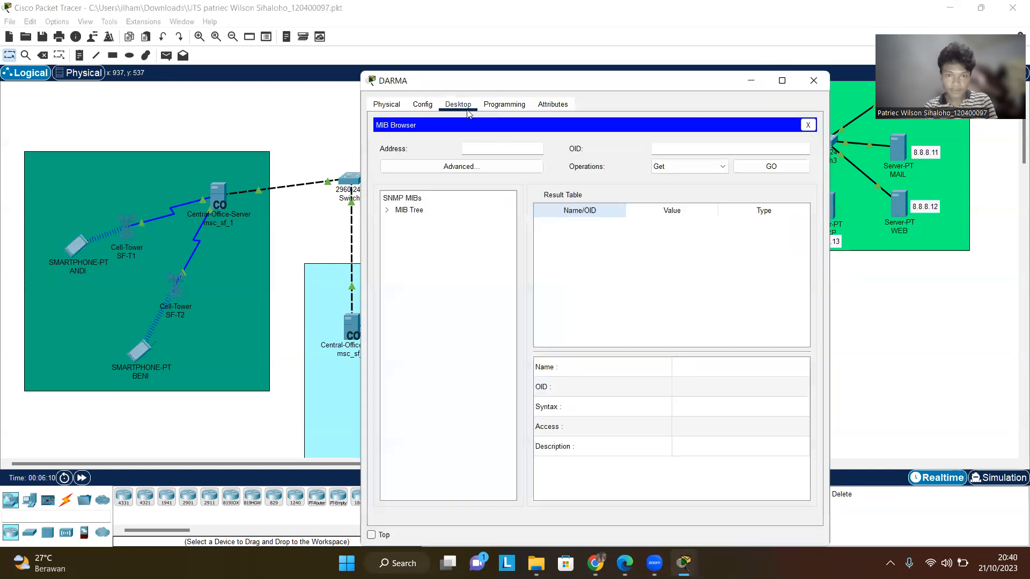
left_click(424, 104)
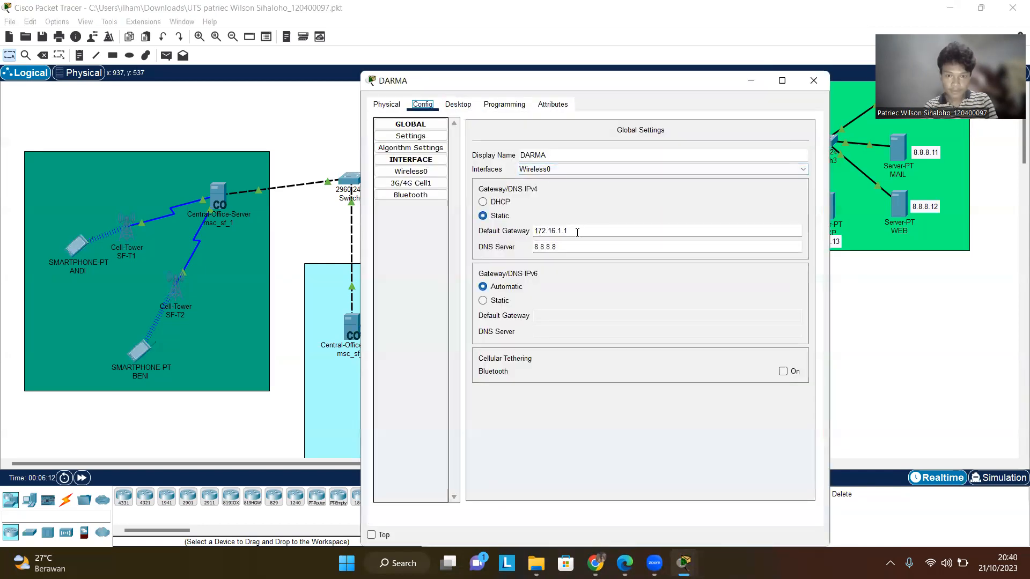
left_click(814, 80)
- Open smartphone CINTA's gateway and DNS settings to review them, then close the window
scroll(525, 261, "down", 3)
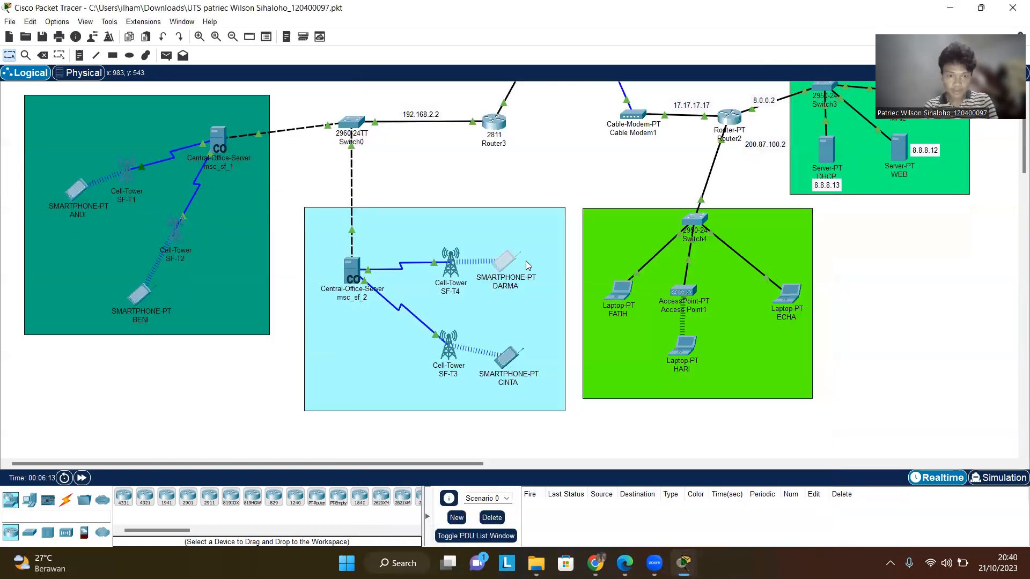
left_click(511, 297)
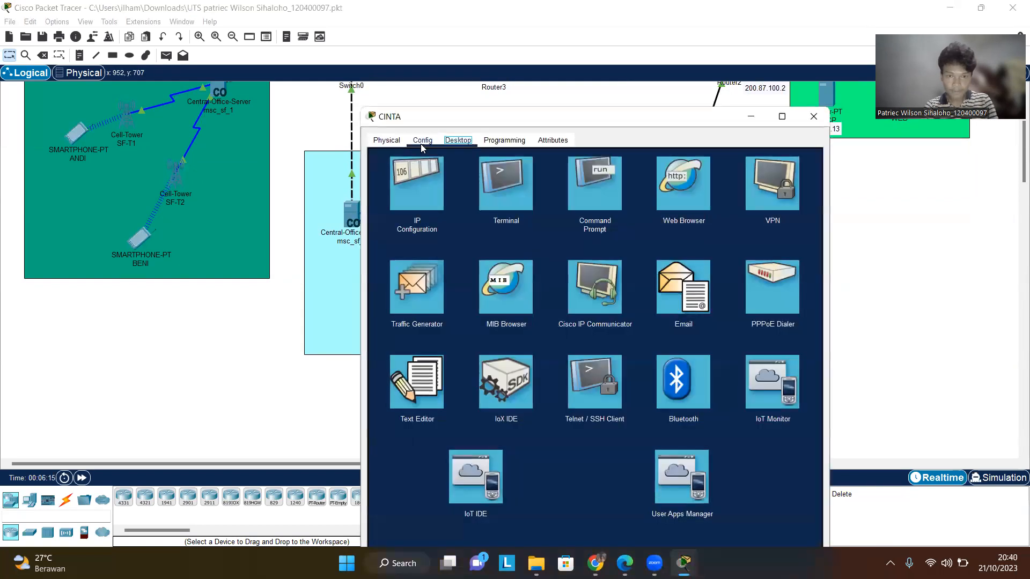
left_click(422, 141)
left_click(814, 116)
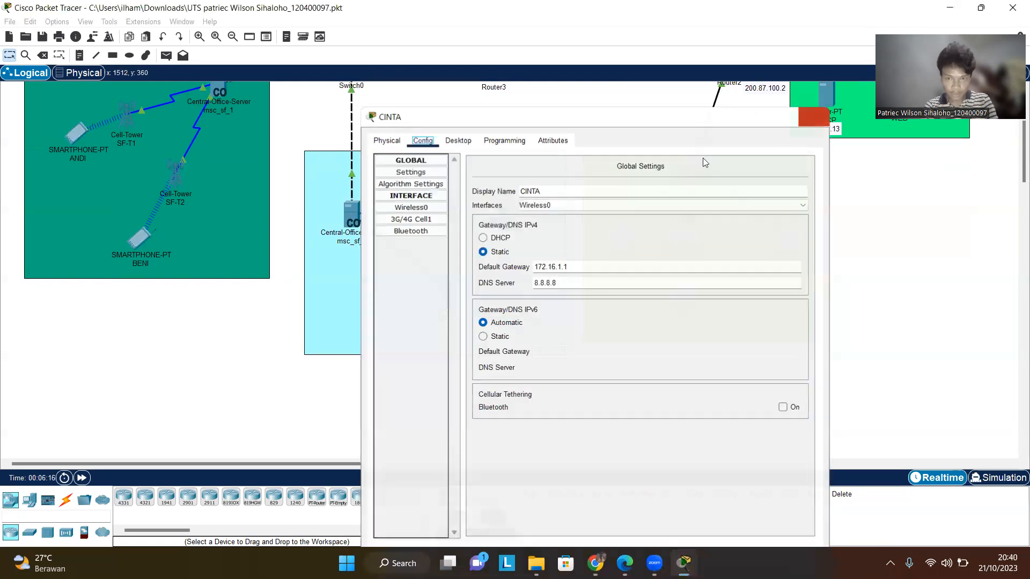
- Open laptop FATIH's global settings and FastEthernet0 interface to review its DHCP addressing, then close the window
left_click(626, 237)
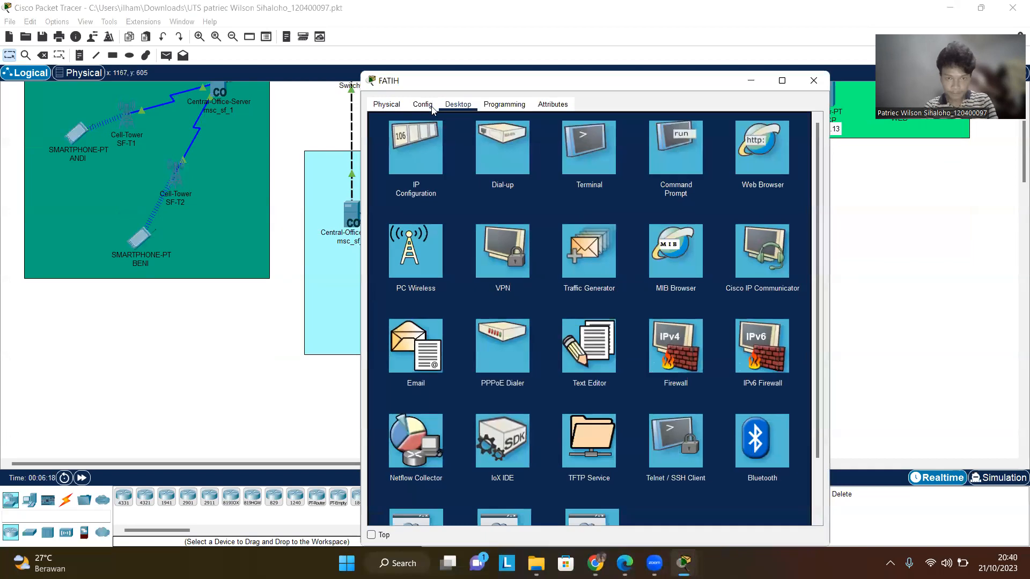
left_click(423, 104)
left_click(425, 160)
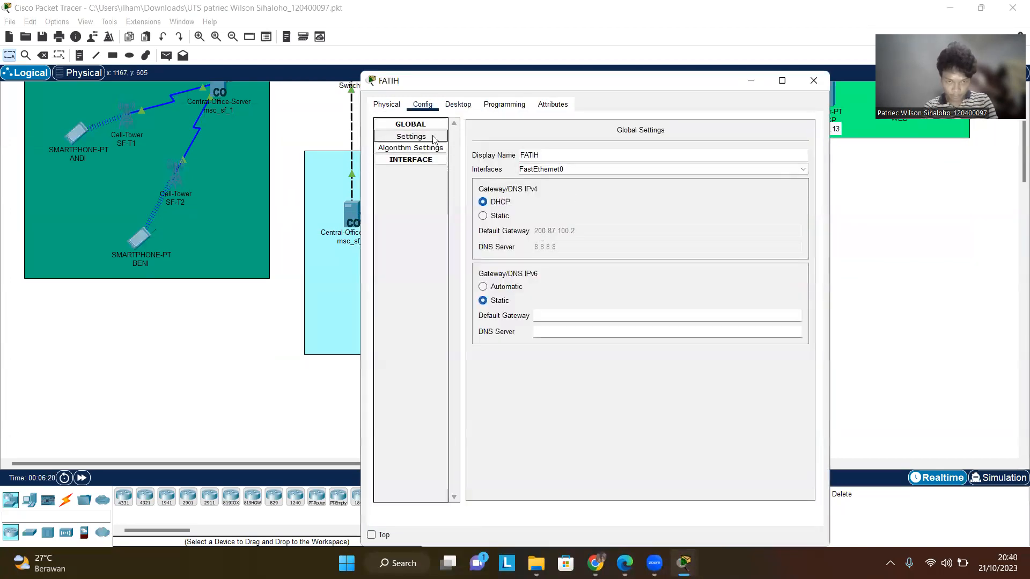
left_click(425, 159)
left_click(424, 183)
left_click(424, 171)
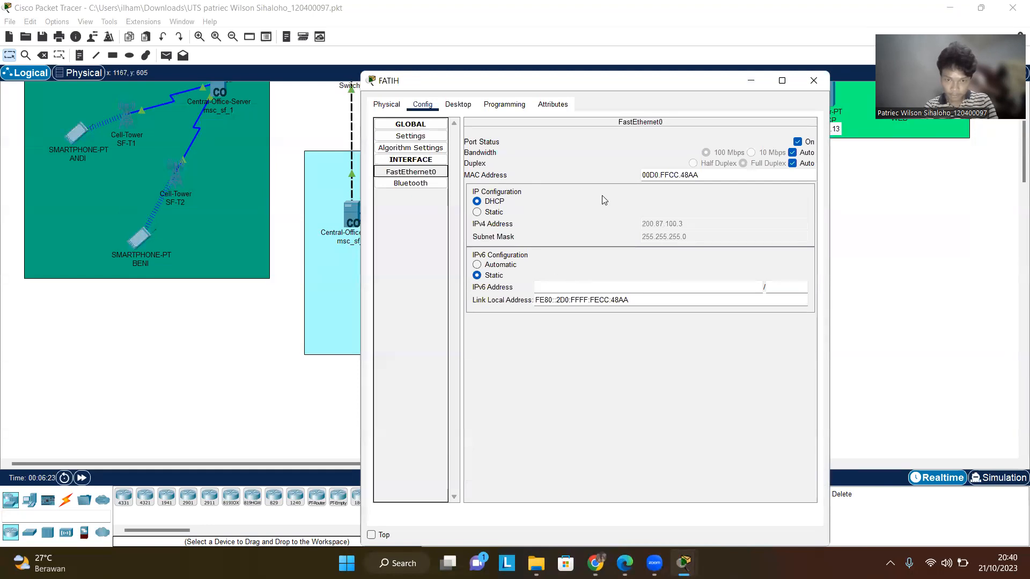
left_click(411, 136)
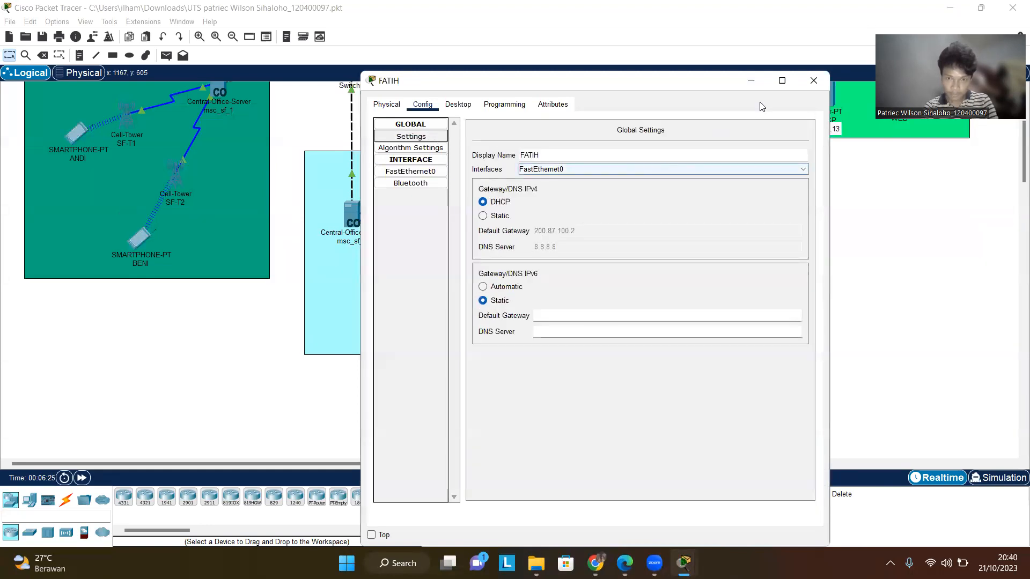
left_click(813, 82)
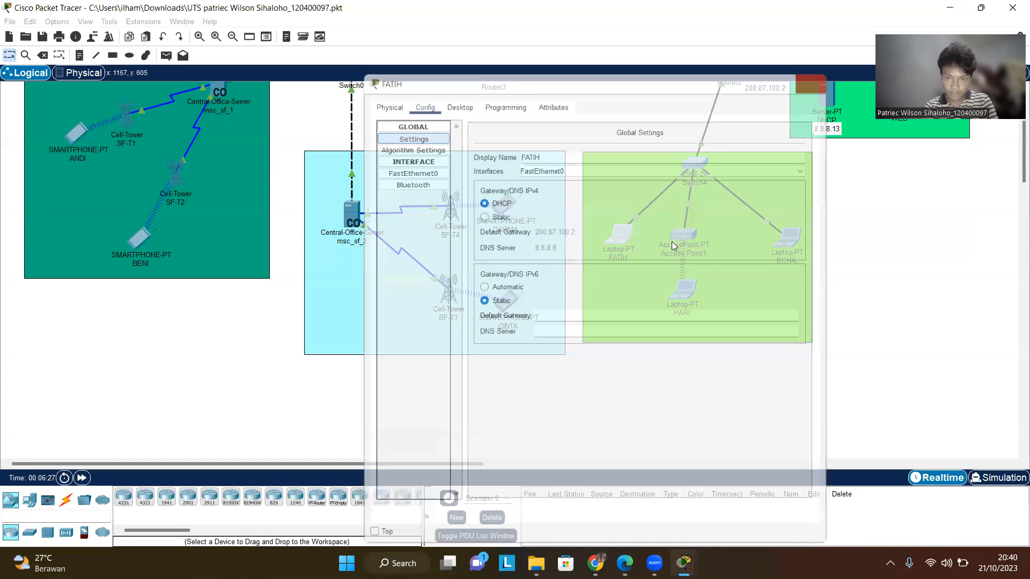
- Open laptop ECHA's global gateway and DNS settings to review them, then close the window
left_click(780, 239)
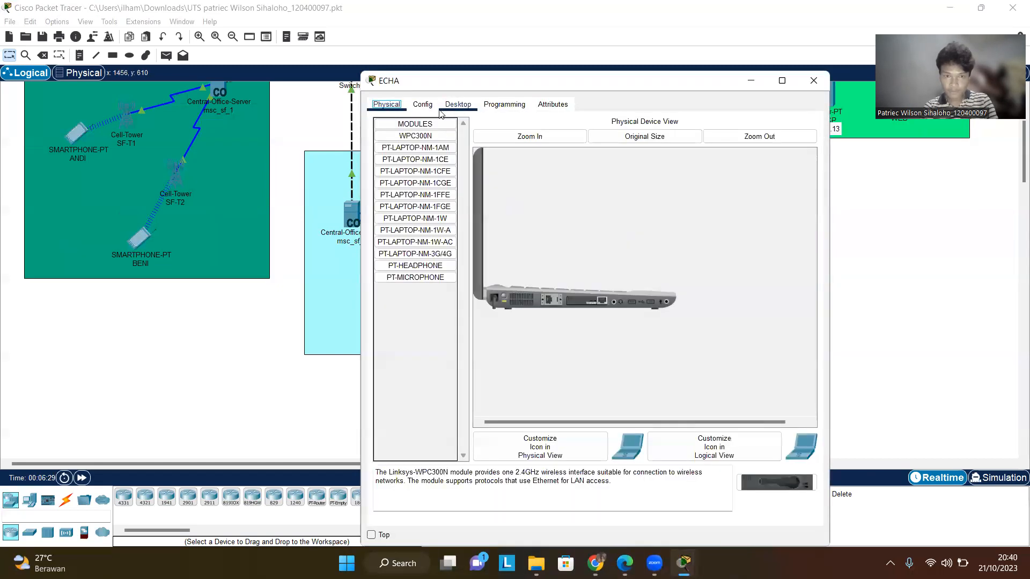
left_click(429, 106)
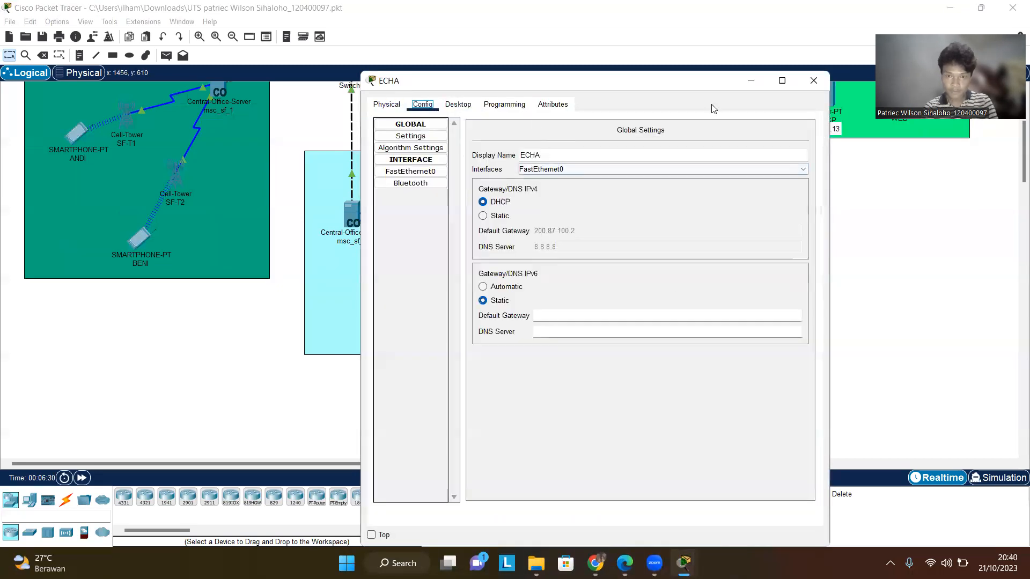
left_click(813, 80)
- Open laptop HARI's global settings and Wireless0 security settings to review them, then close the window
left_click(681, 282)
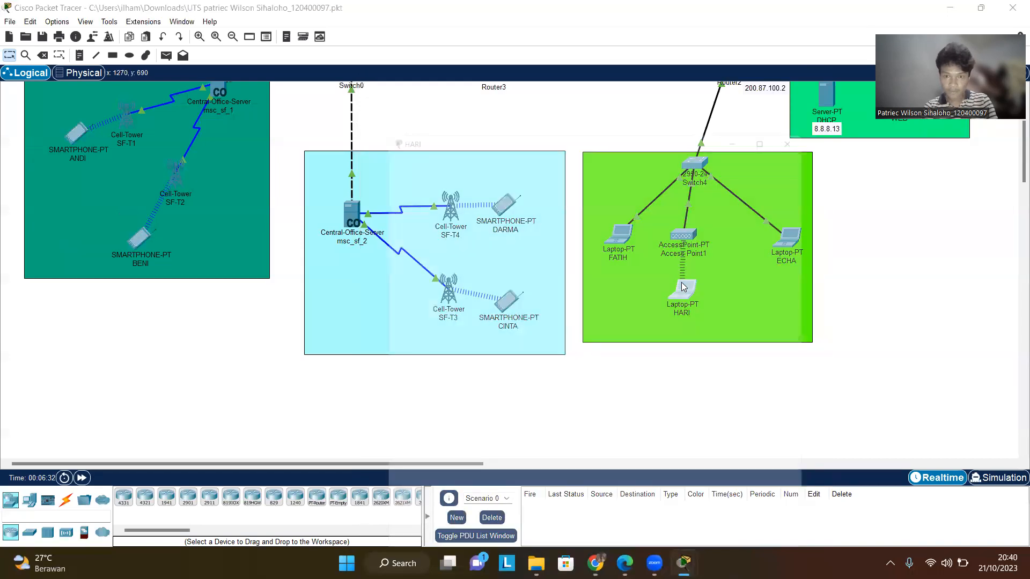
left_click(426, 140)
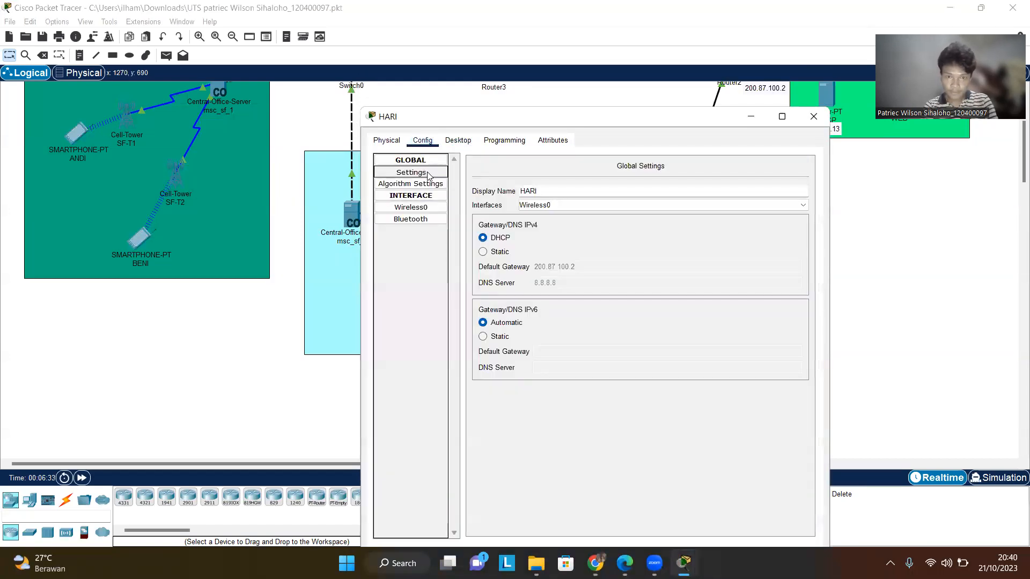
left_click(428, 208)
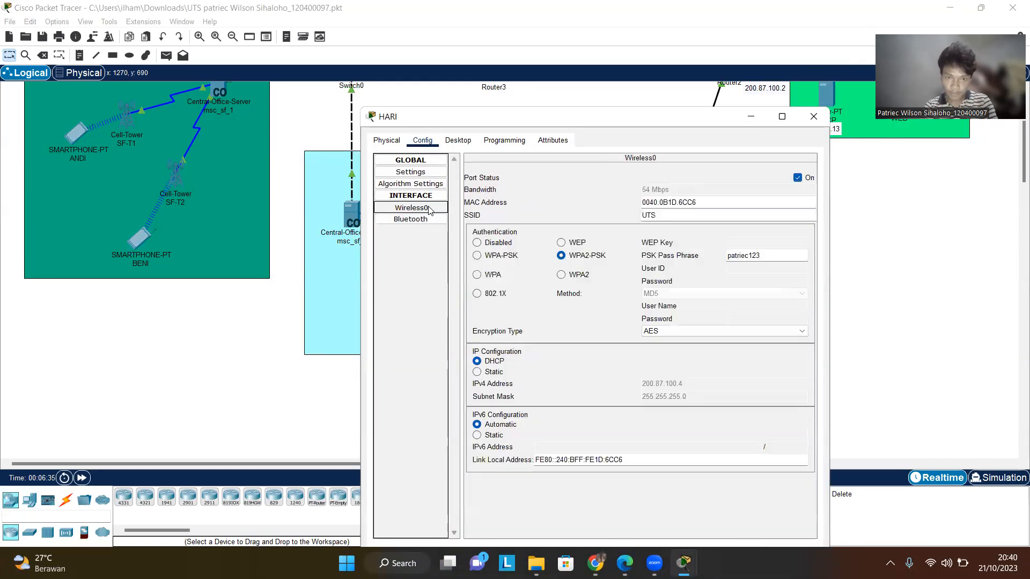
left_click(823, 125)
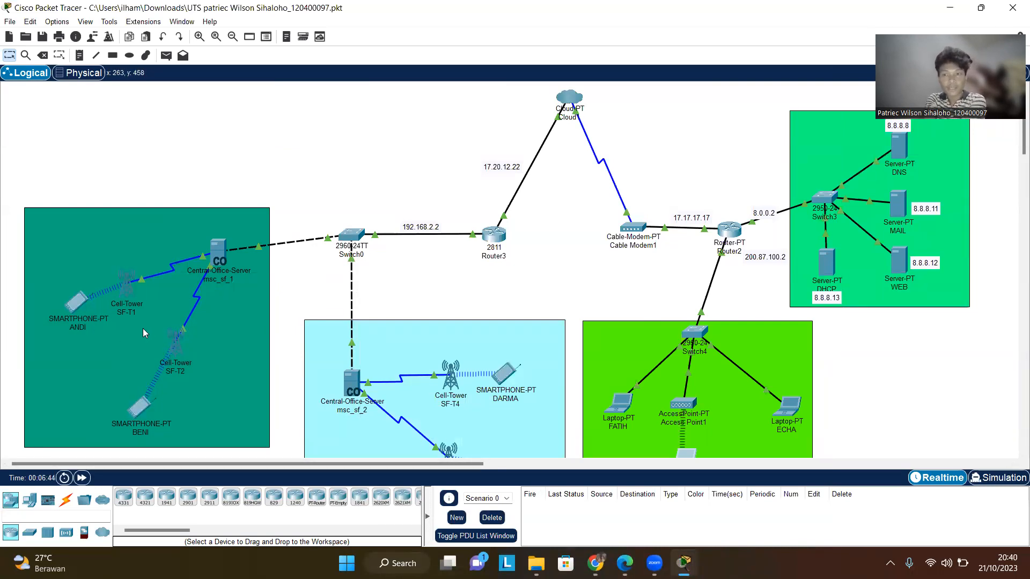
- Open smartphone ANDI's email client, start a new mail and address it to BENI's itera.ac.id mail address
left_click(79, 306)
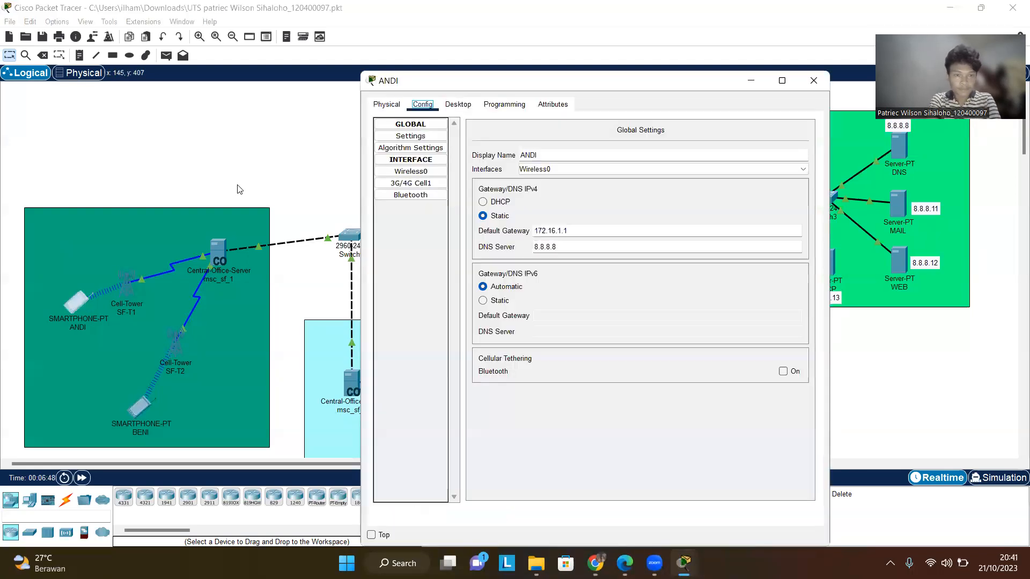
left_click(456, 105)
left_click(435, 105)
left_click(455, 105)
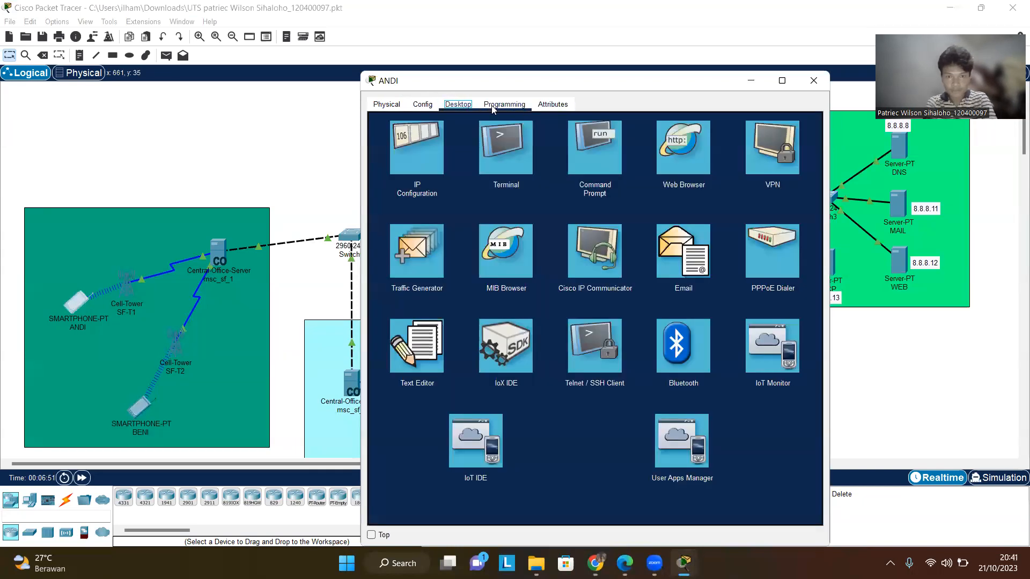
left_click(689, 259)
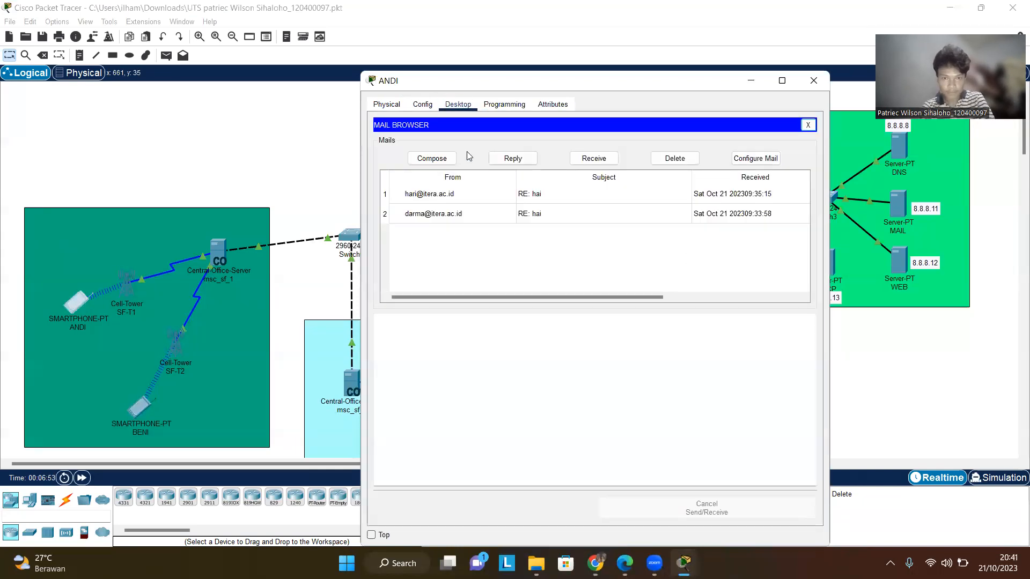
left_click(420, 157)
left_click(510, 144)
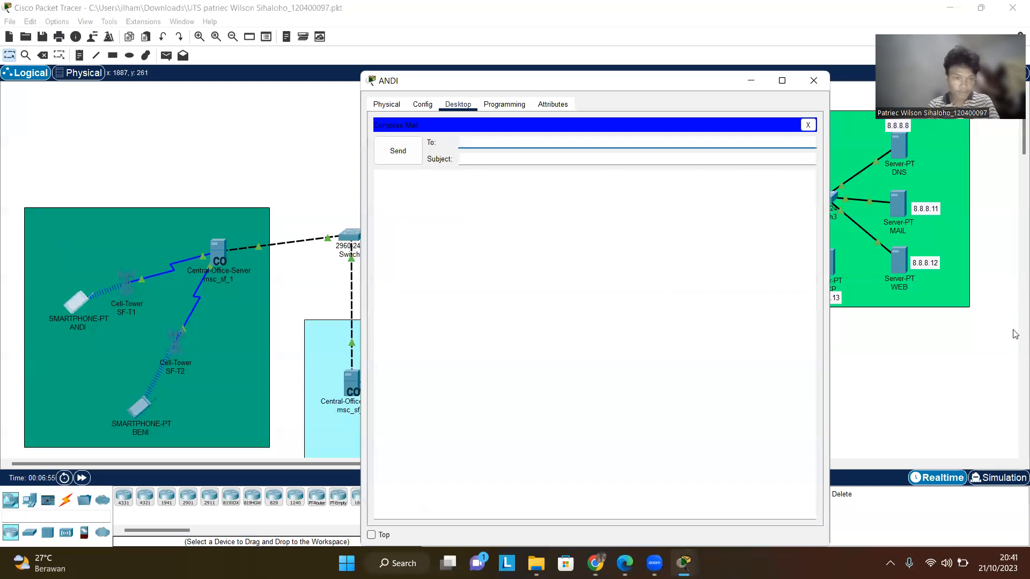
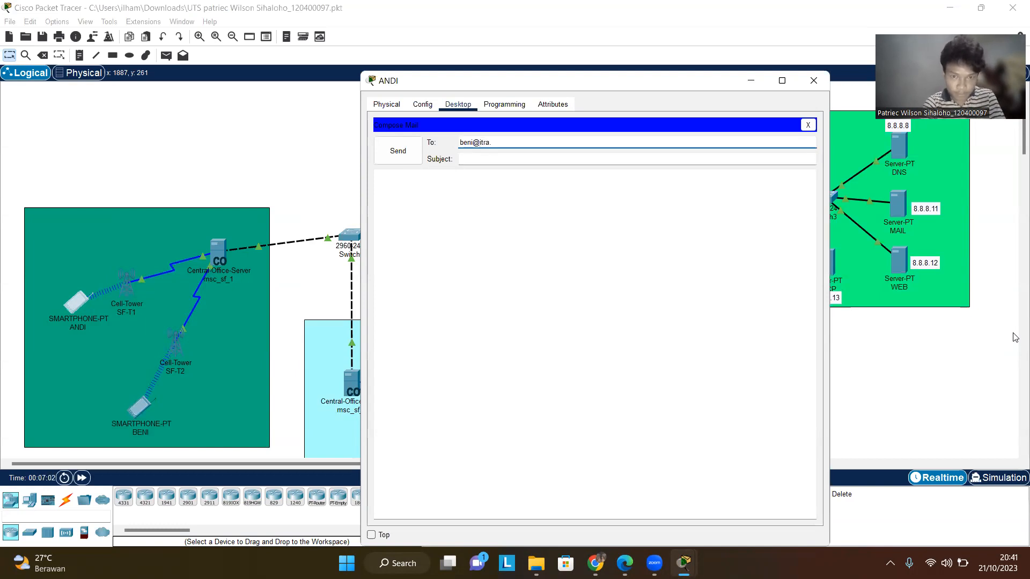
key("Num_Lock")
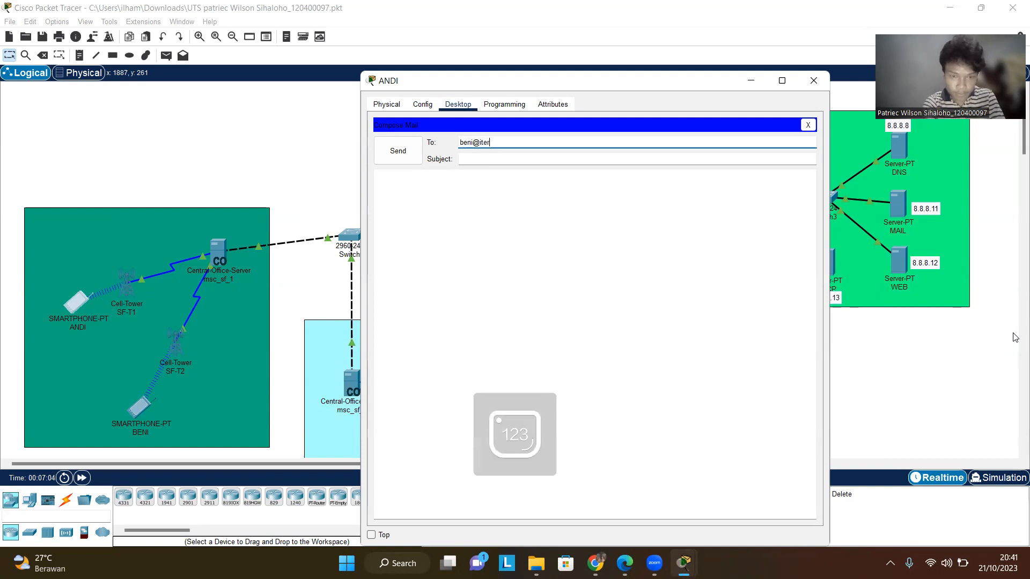
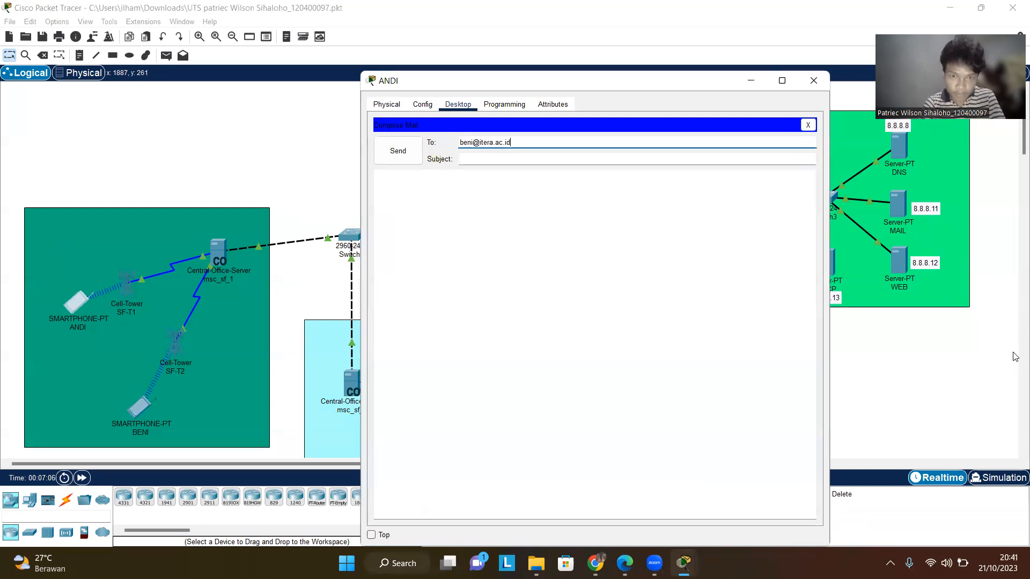
- Enter the subject hai and the message haiii, send the mail, and close ANDI's window
left_click(500, 156)
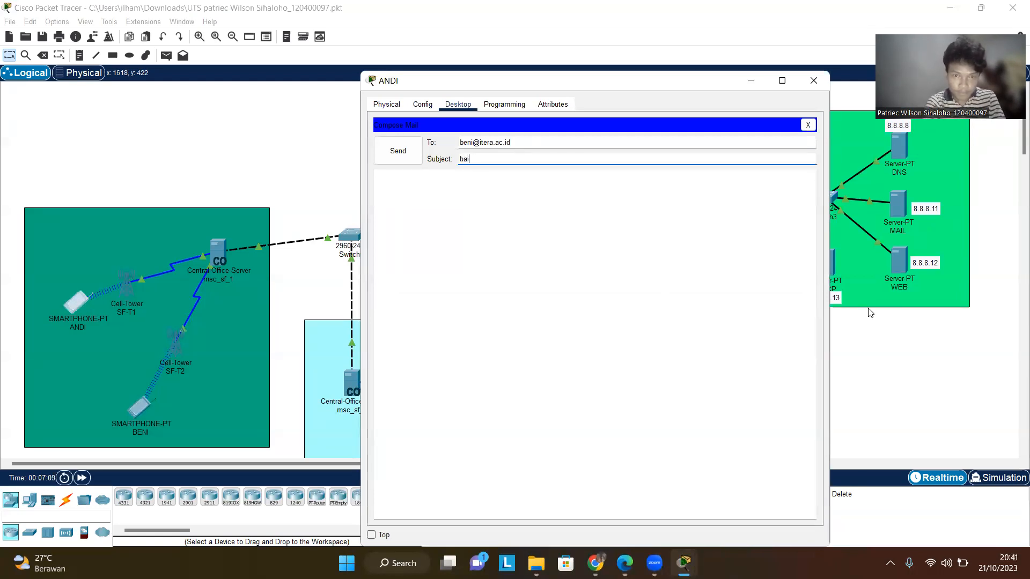
key("Tab")
type("haiii")
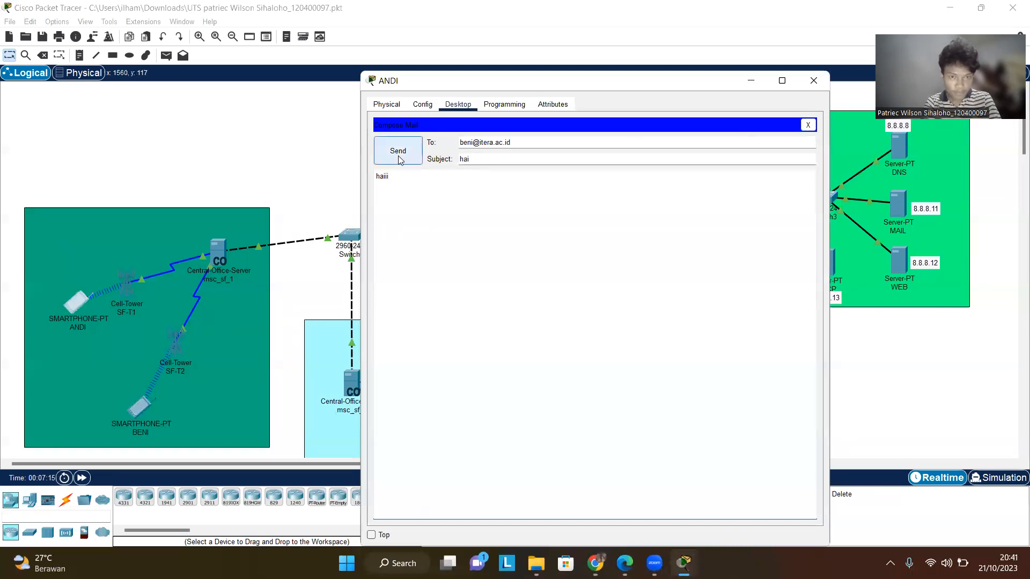
left_click(398, 156)
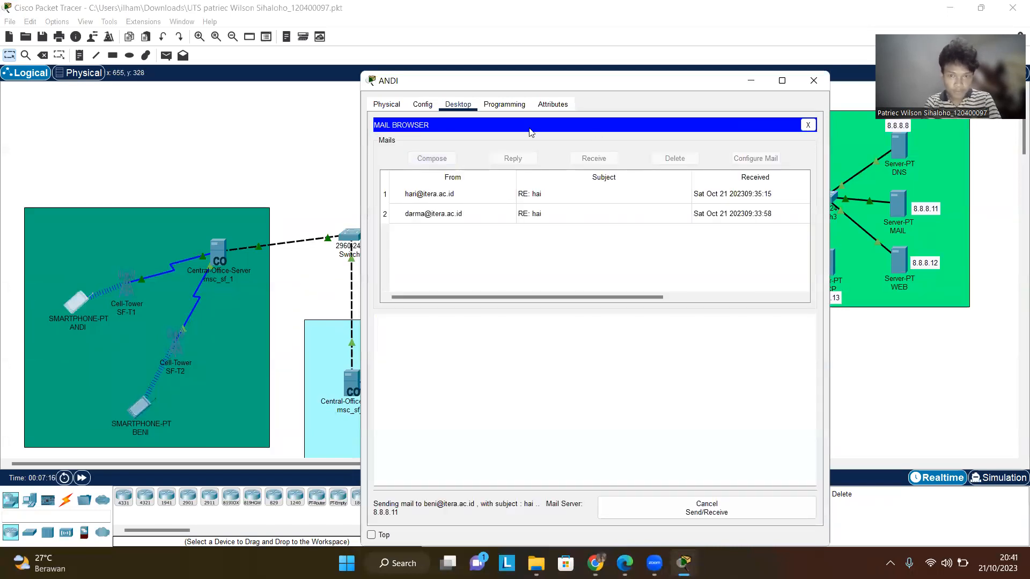
left_click(813, 86)
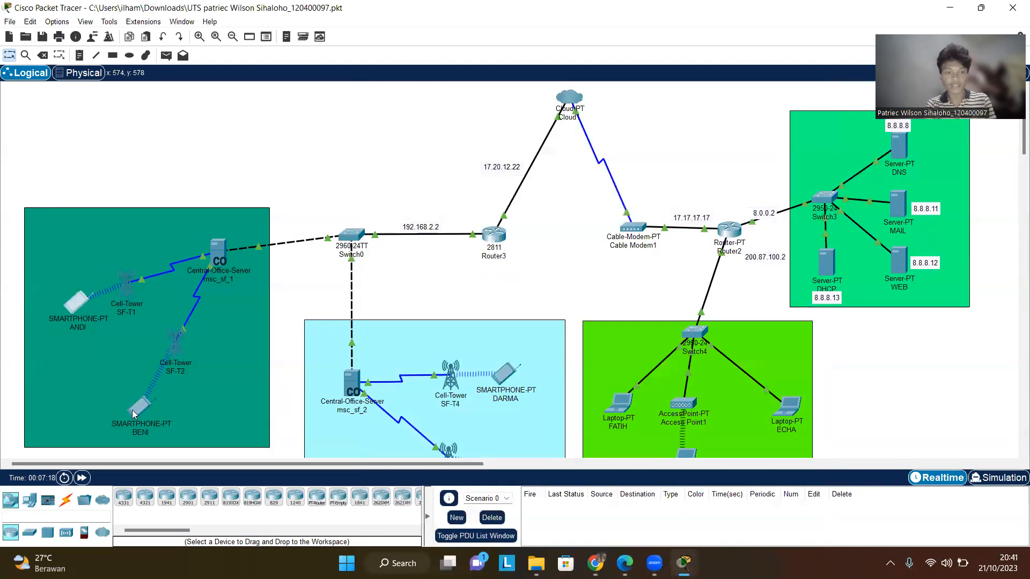
- Open smartphone BENI's email client and receive new mail from the mail server
left_click(137, 408)
left_click(177, 270)
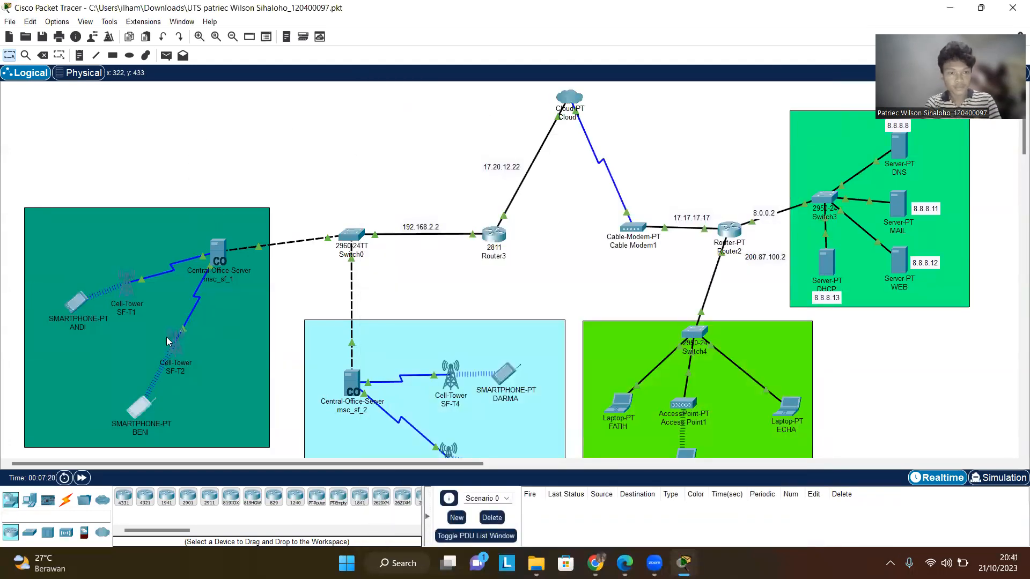
left_click(150, 405)
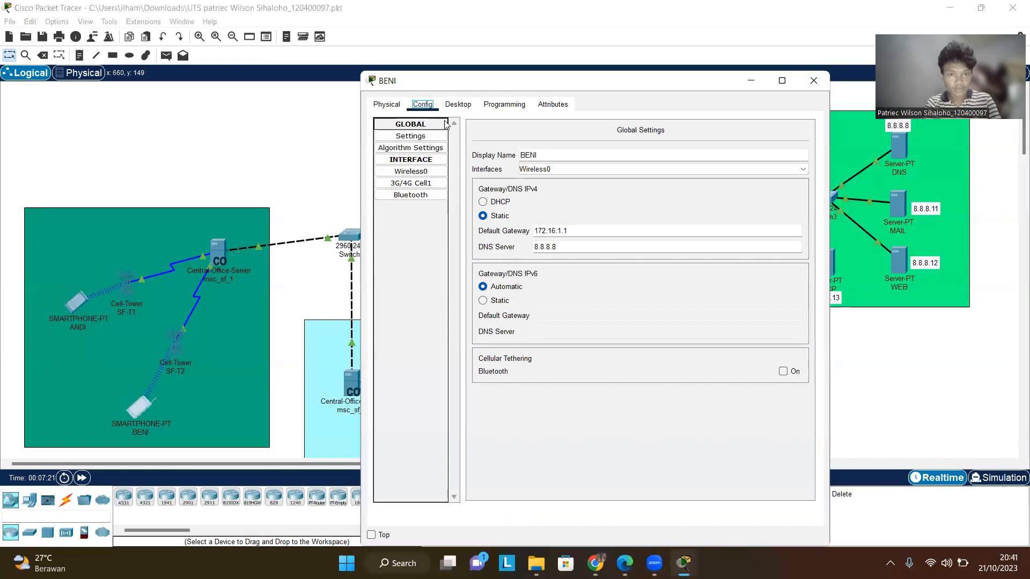
left_click(462, 105)
left_click(673, 245)
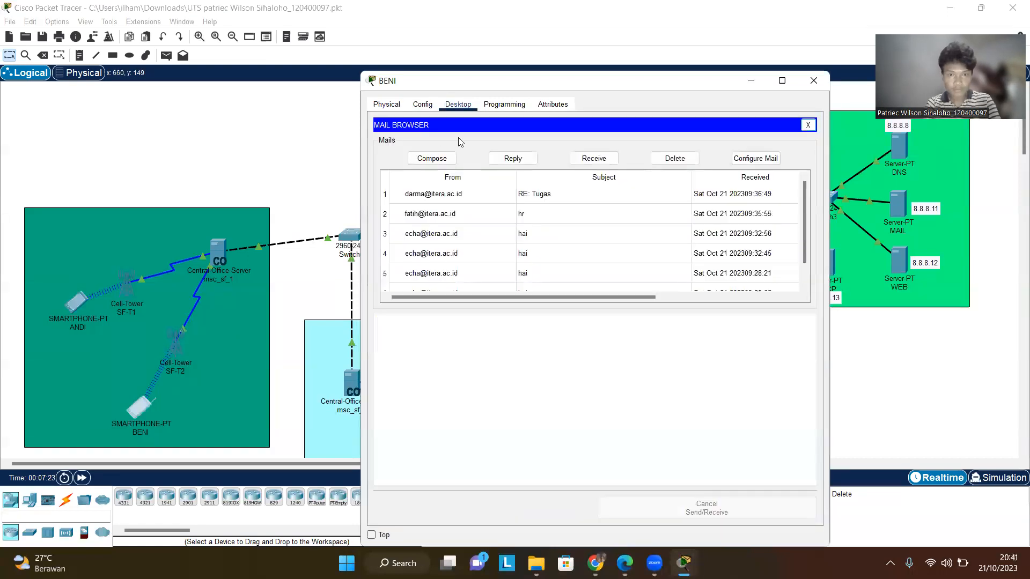
left_click(593, 159)
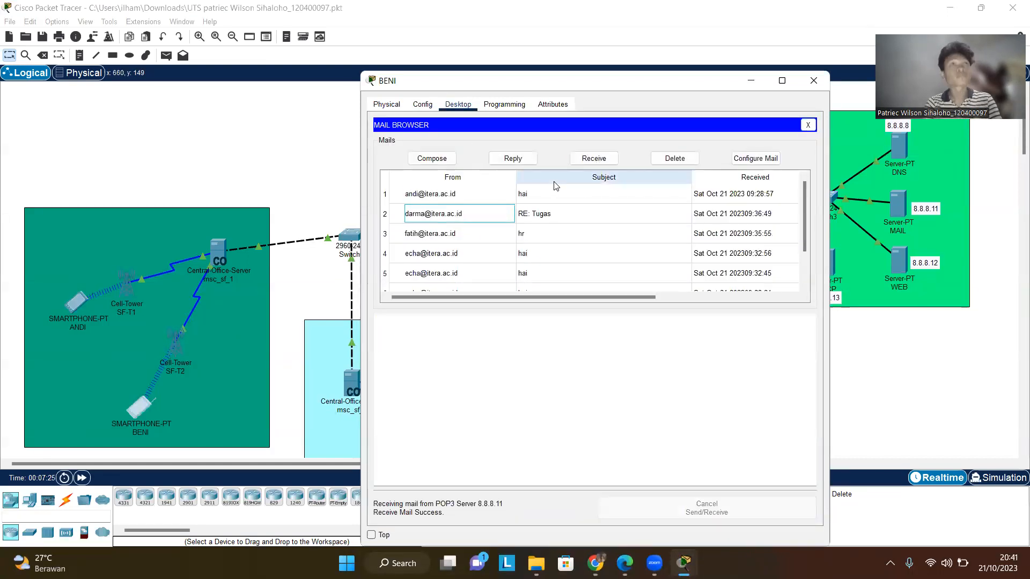
- Browse BENI's inbox and open the newest mail from ANDI to read it
scroll(502, 243, "down", 2)
scroll(503, 244, "up", 2)
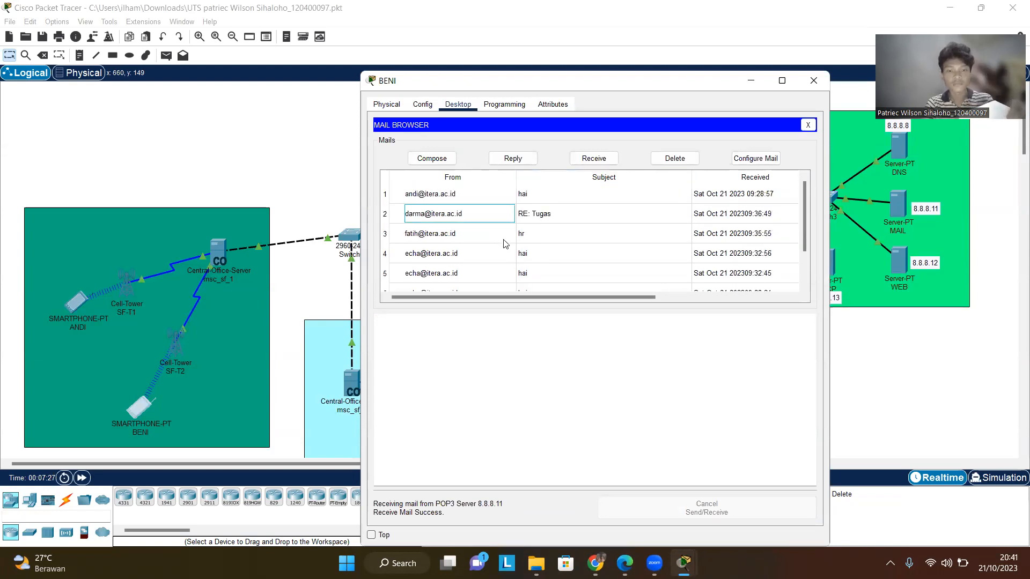
scroll(459, 225, "down", 2)
scroll(457, 252, "up", 2)
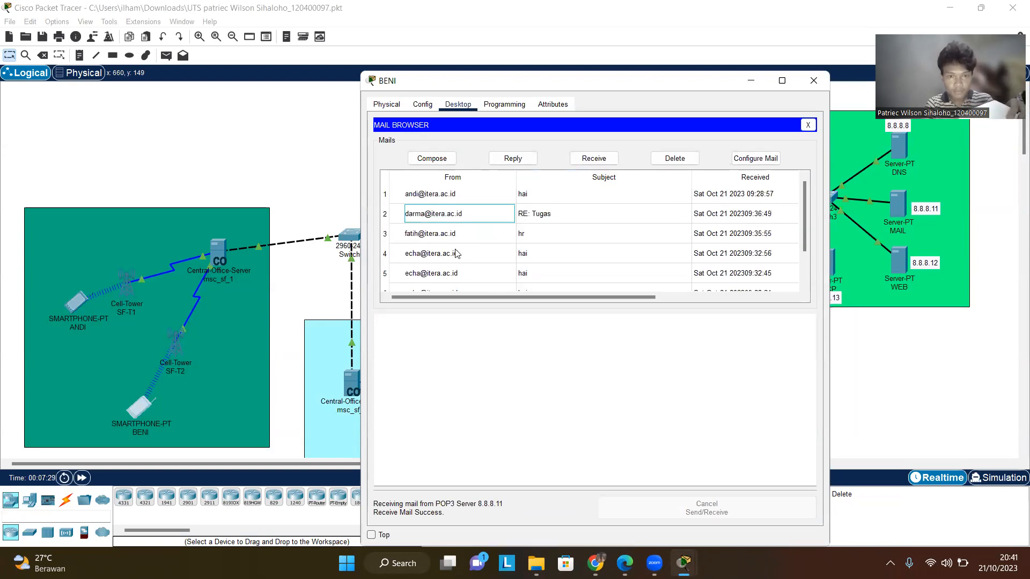
double_click(445, 196)
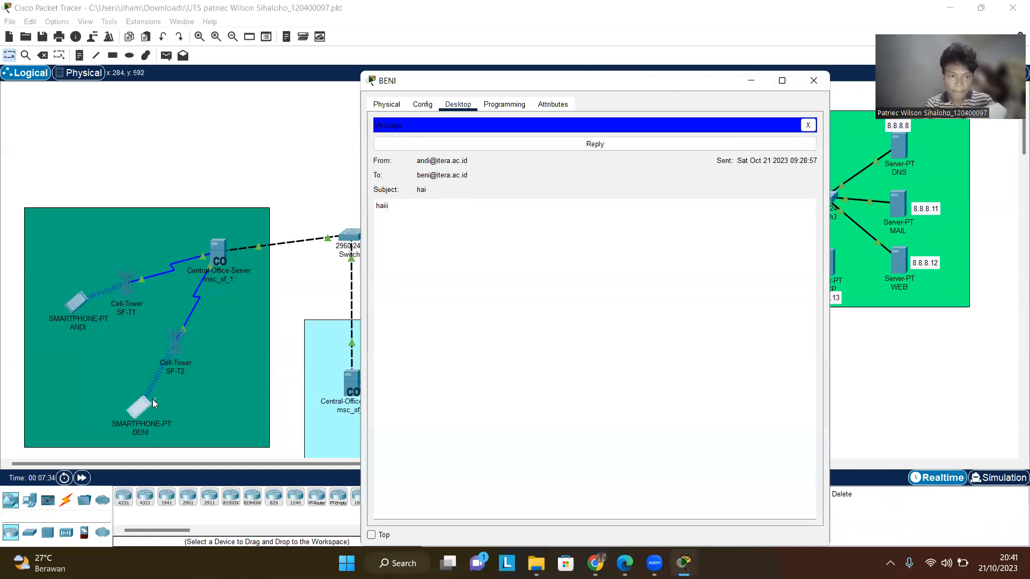
- Close BENI's device window and return to the network workspace
left_click(813, 80)
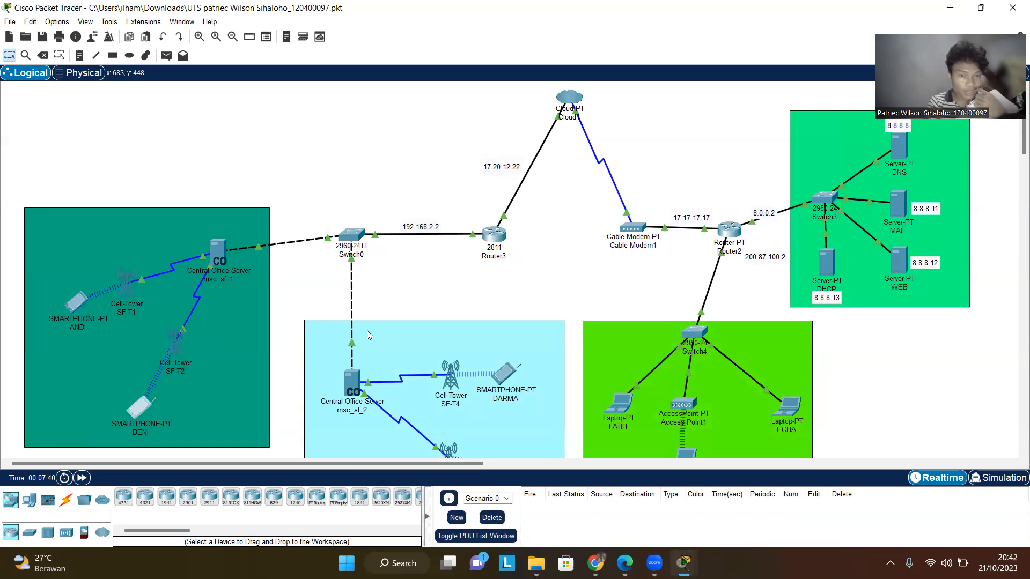
scroll(449, 356, "down", 2)
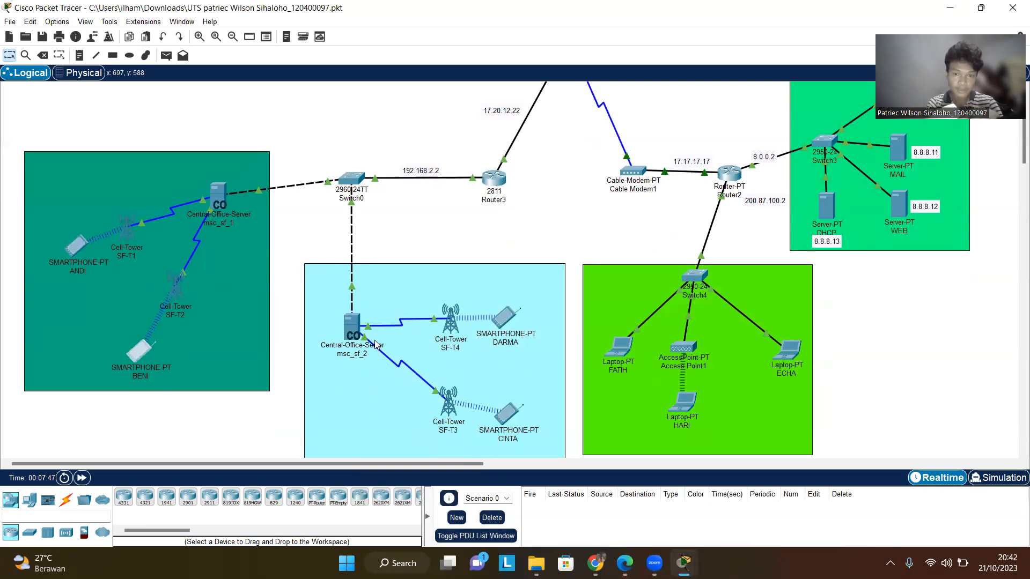
left_click_drag(138, 272, 139, 274)
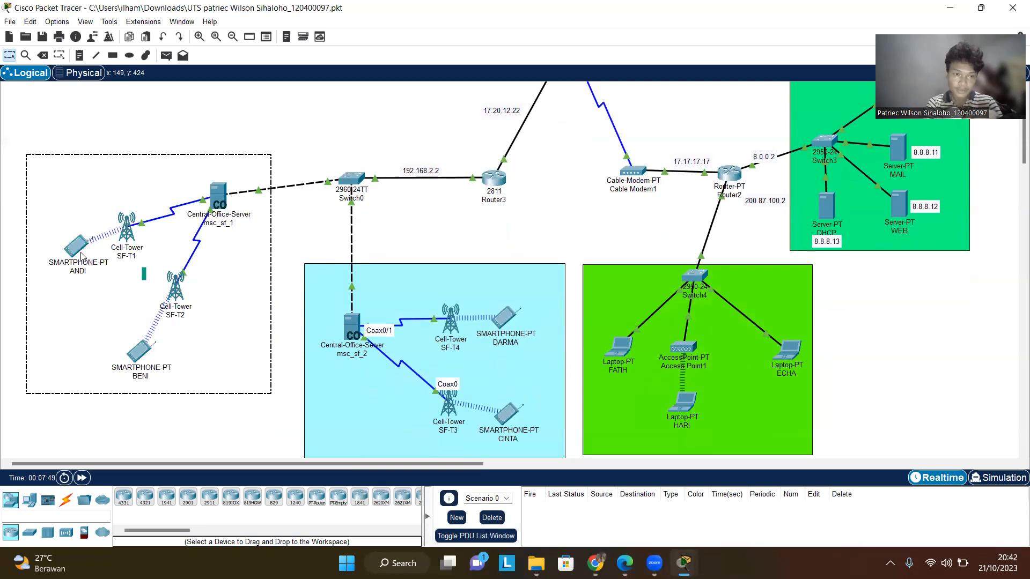
left_click(292, 211)
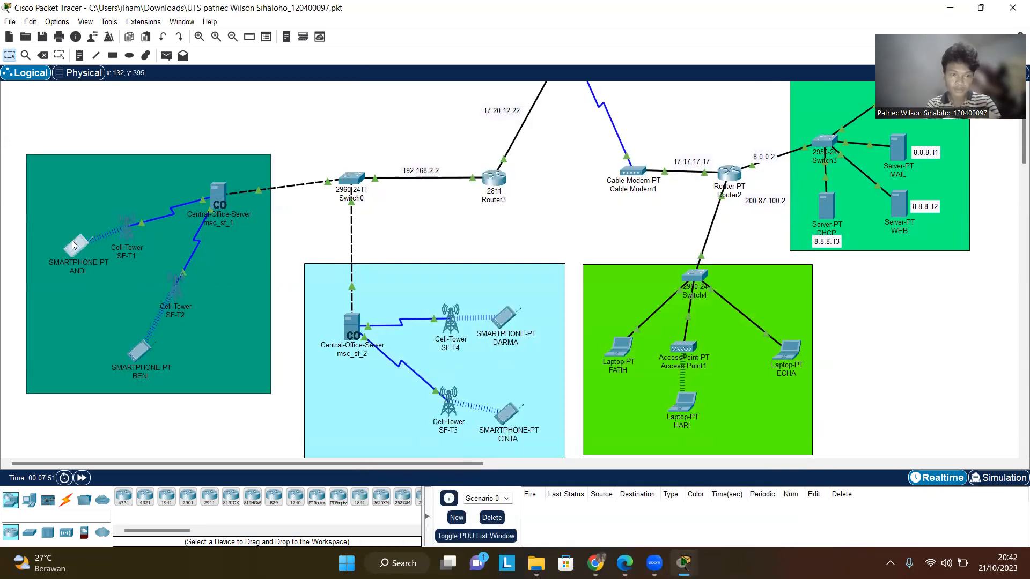
- Open smartphone ANDI's email client, start a new mail and address it to DARMA's itera.ac.id mail address
left_click(74, 245)
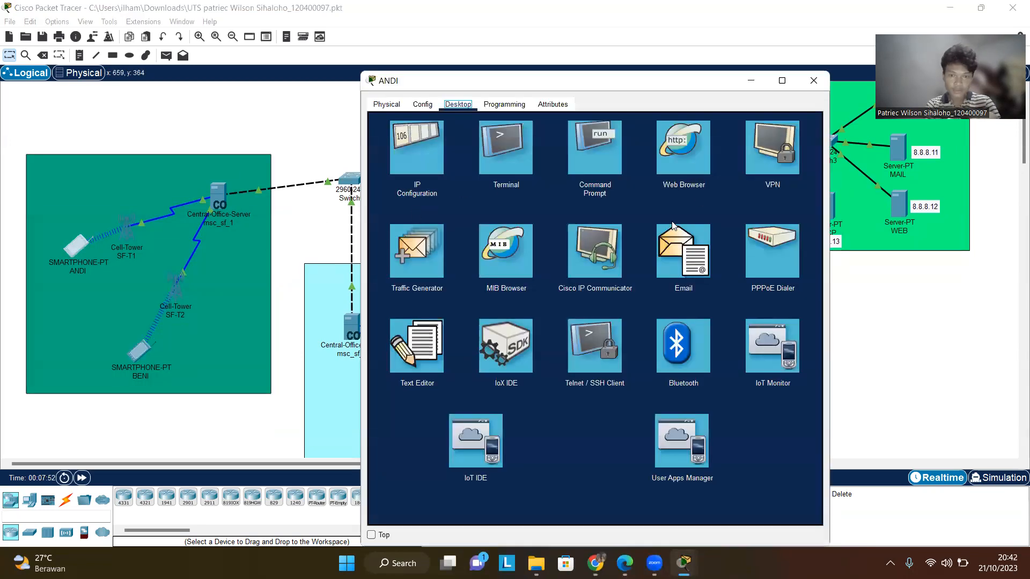
left_click(697, 244)
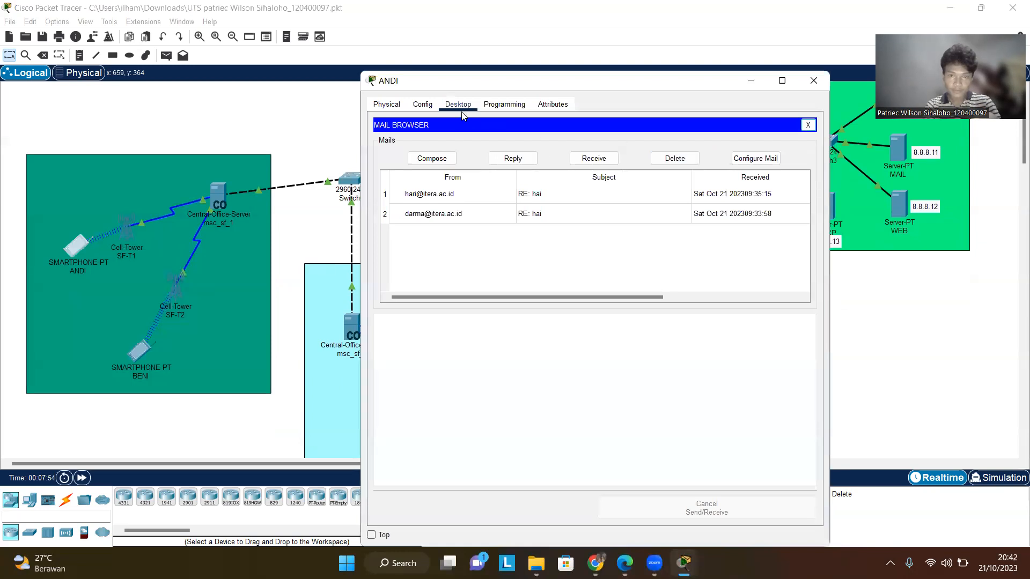
left_click(424, 105)
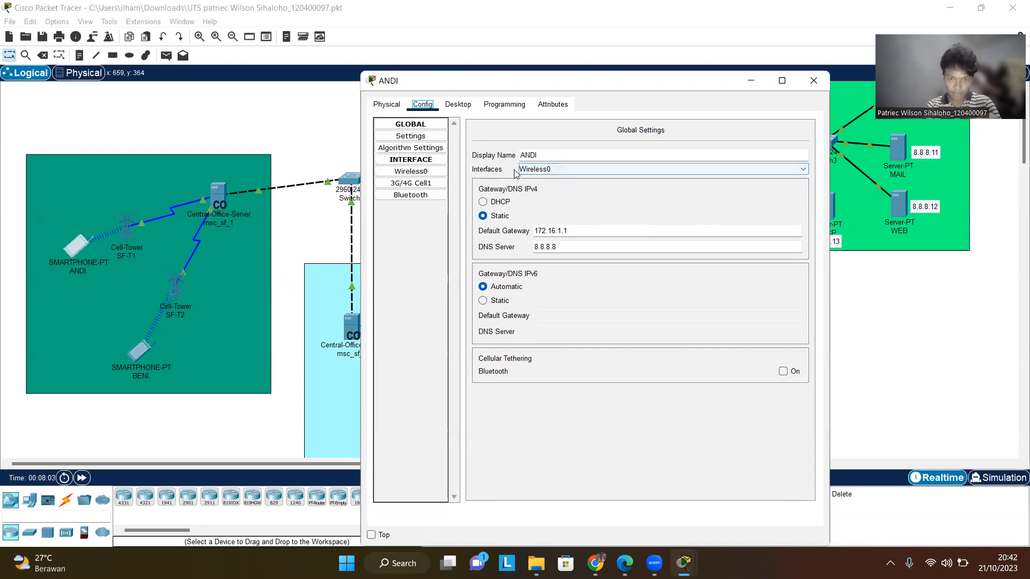
left_click(458, 104)
left_click(452, 157)
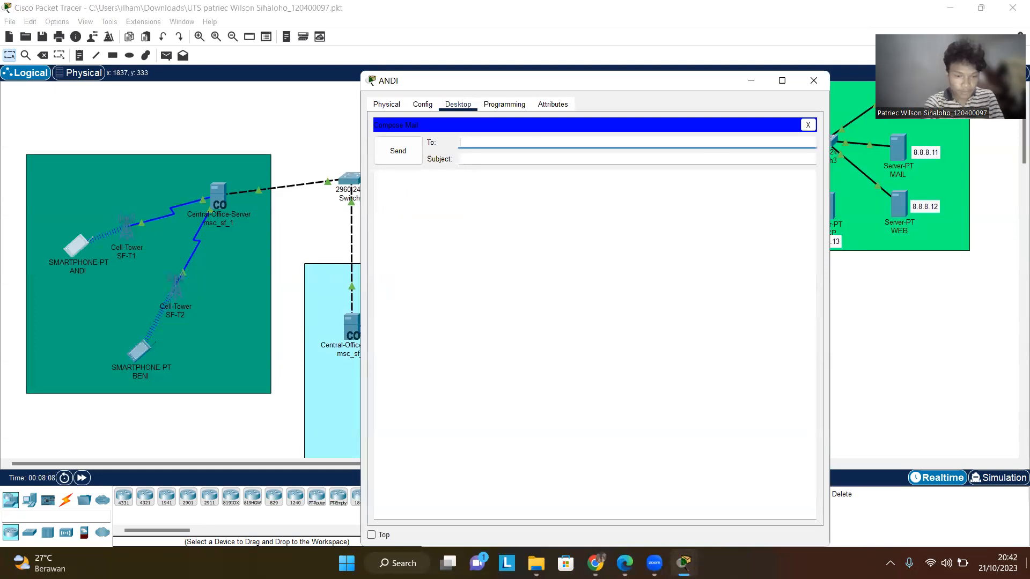
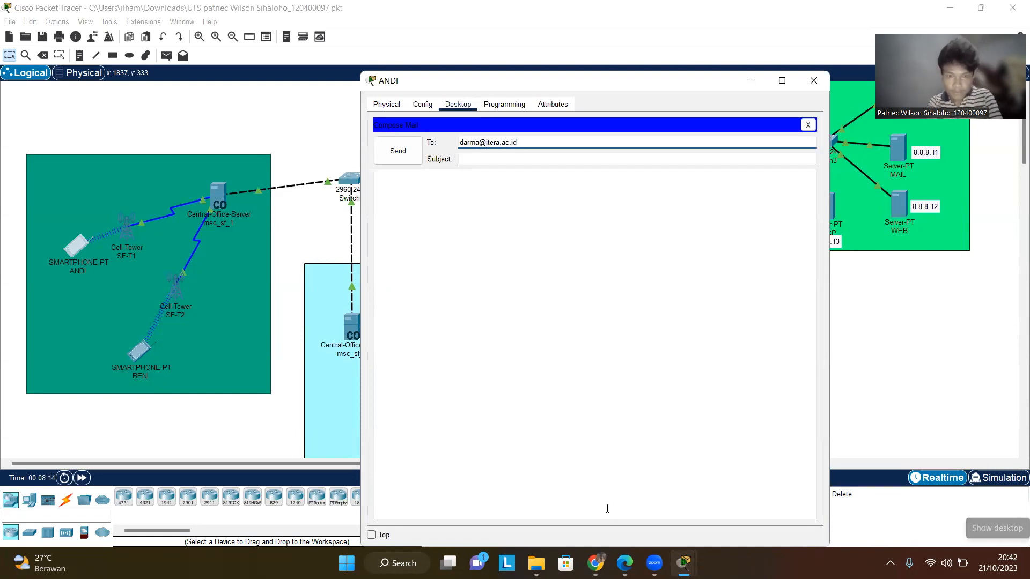
- Enter the subject hai and the message haiii, send the mail, and close ANDI's window
mouse_move(624, 562)
key("Tab")
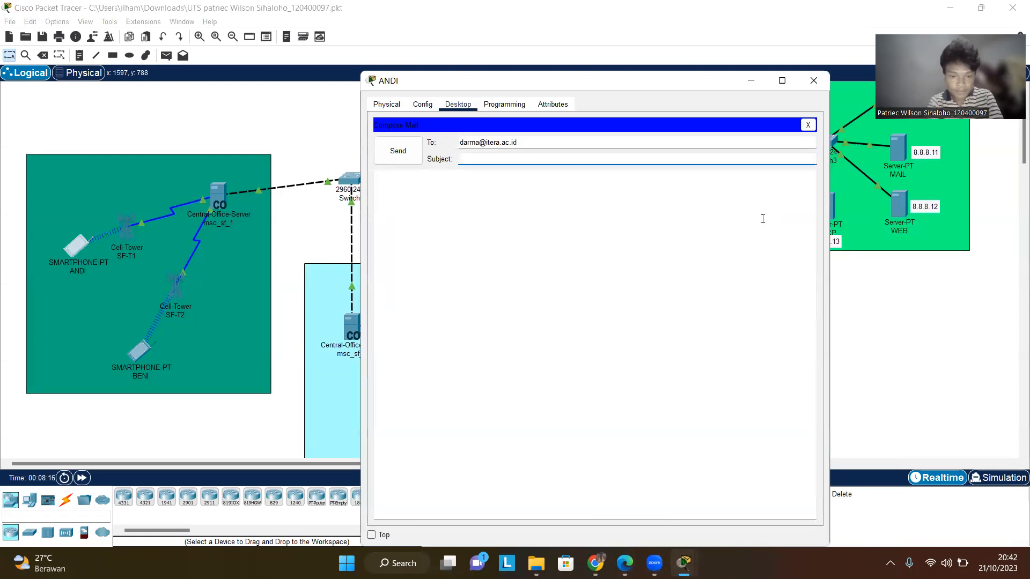
left_click(635, 189)
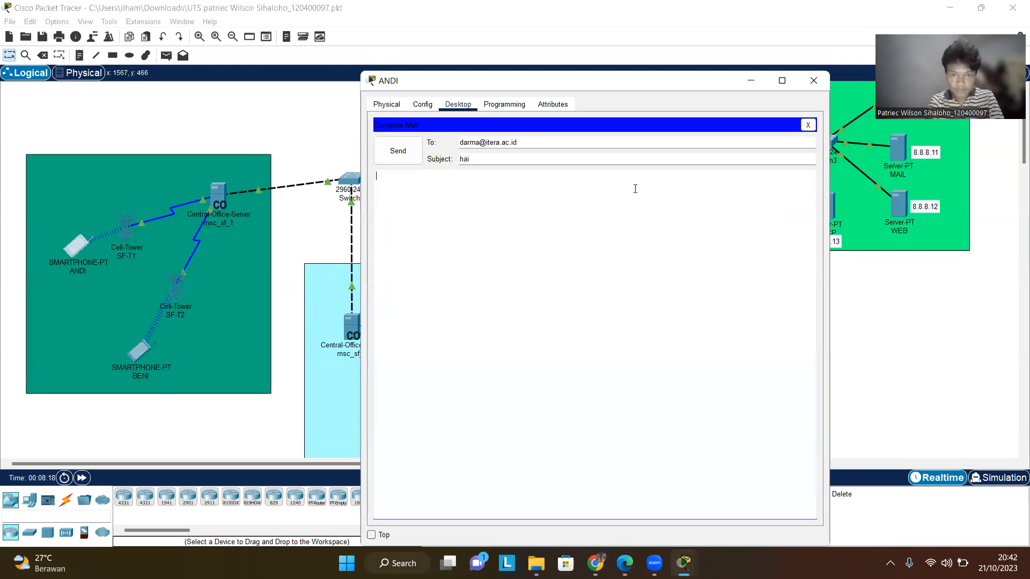
type("haiii")
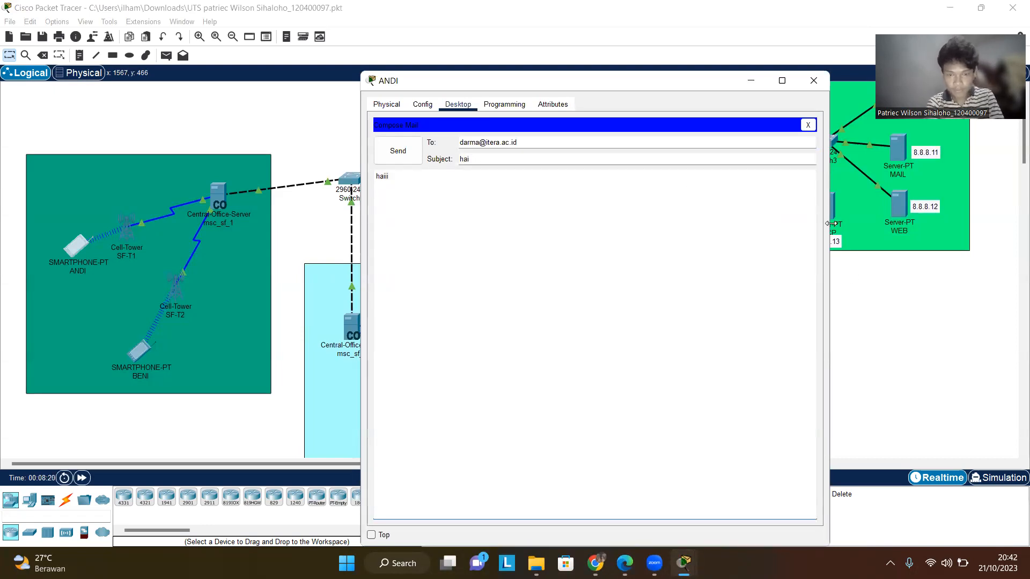
left_click(397, 151)
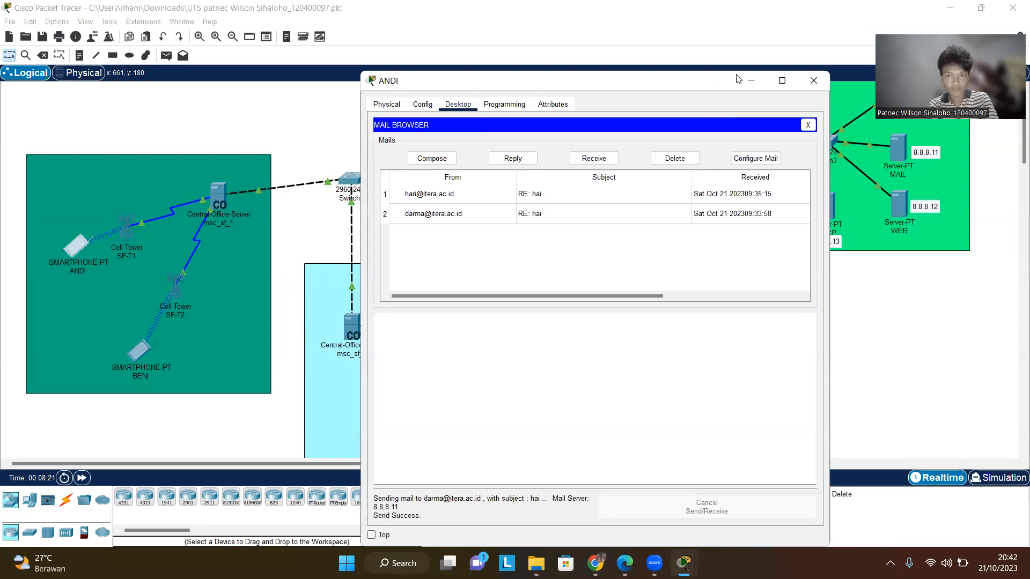
left_click(808, 75)
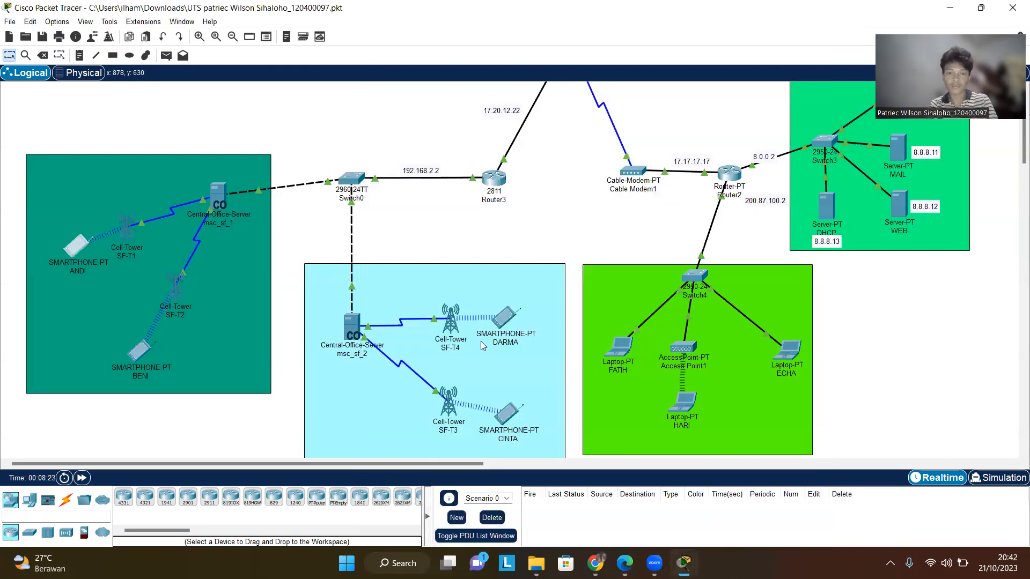
- Open smartphone DARMA's email client, read the top mail in the inbox, and close the window
left_click(500, 318)
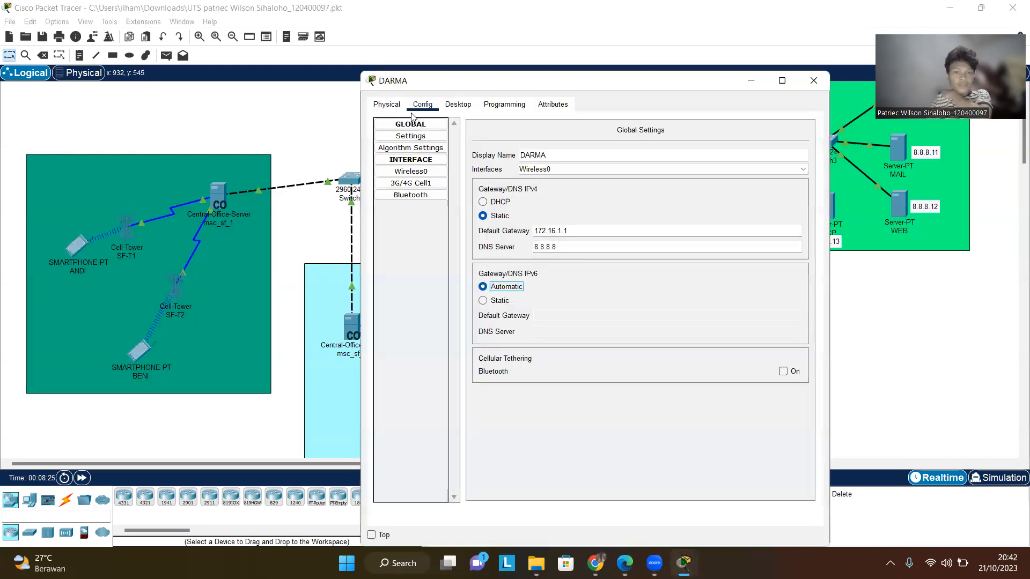
left_click(459, 104)
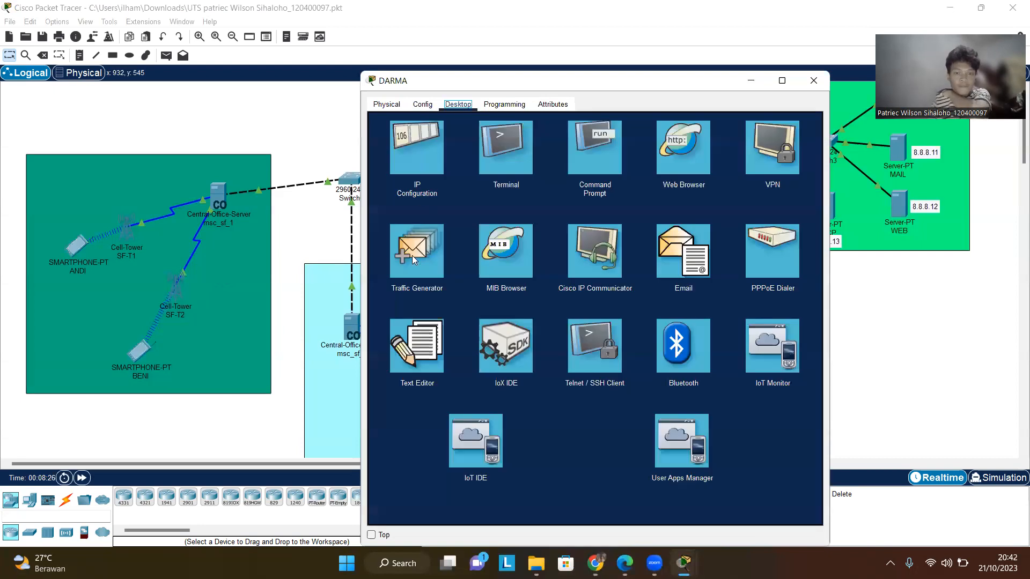
left_click(663, 249)
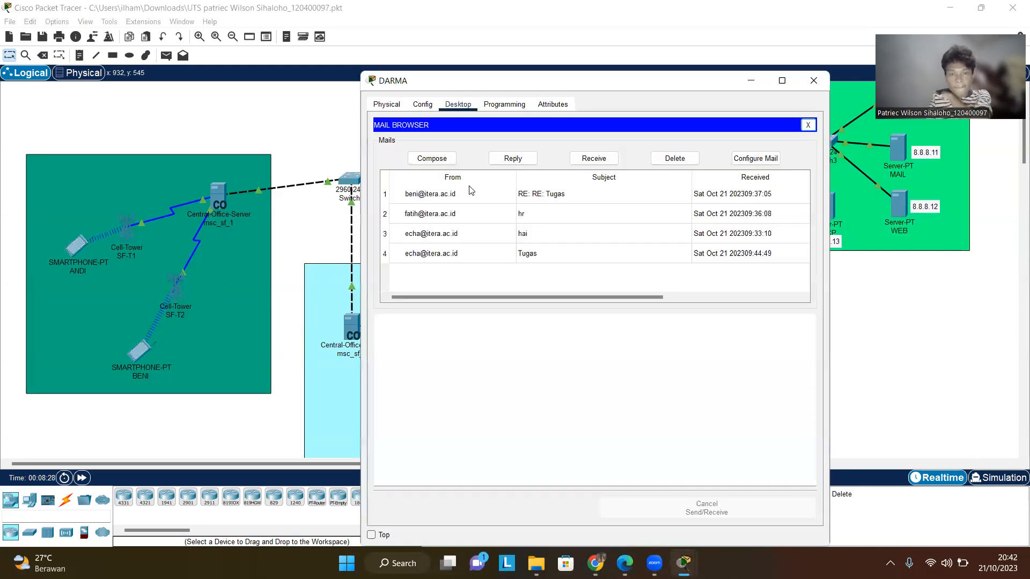
double_click(449, 197)
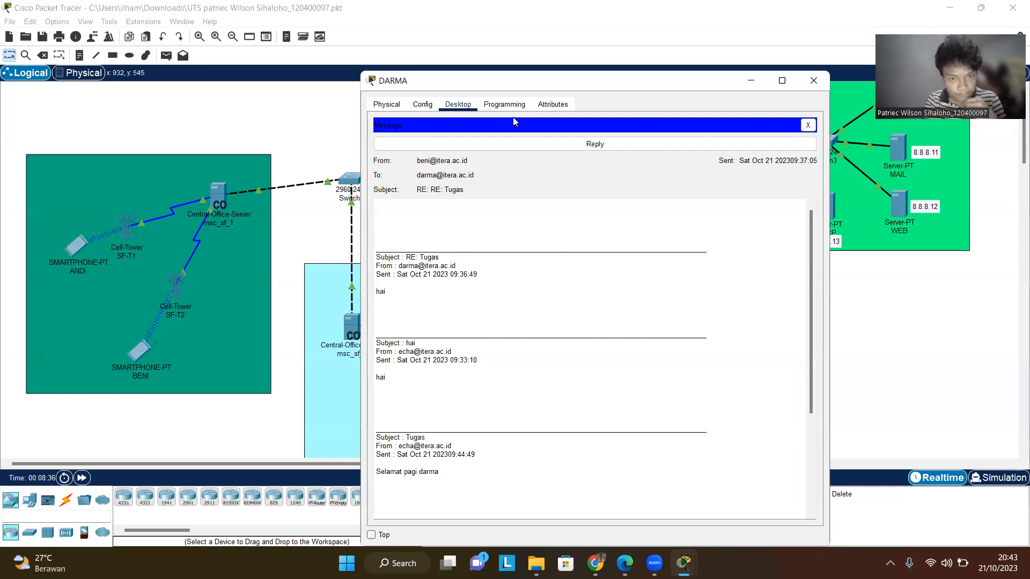
left_click(812, 82)
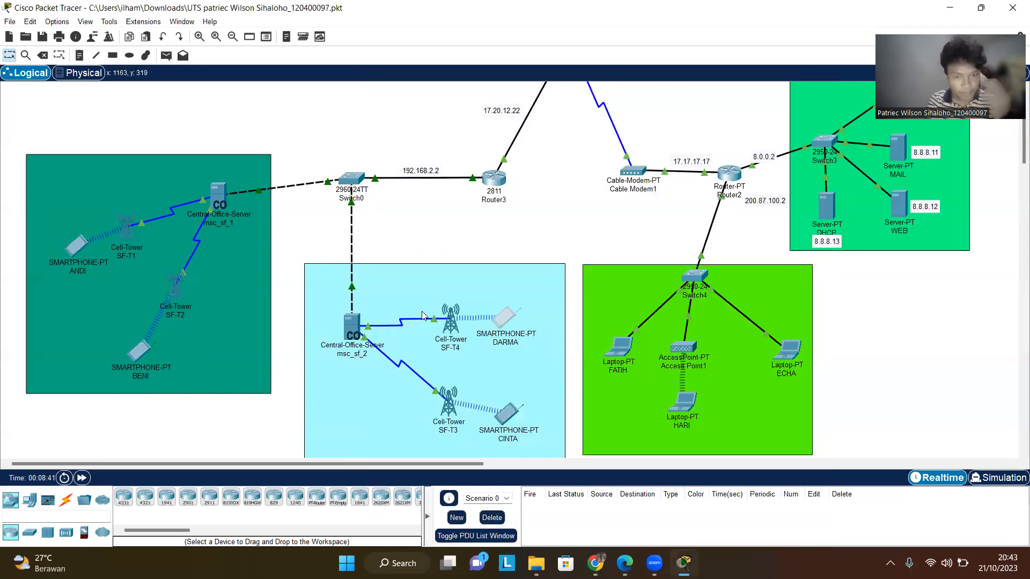
- Reopen DARMA's email client and receive new mail from the mail server
left_click(500, 321)
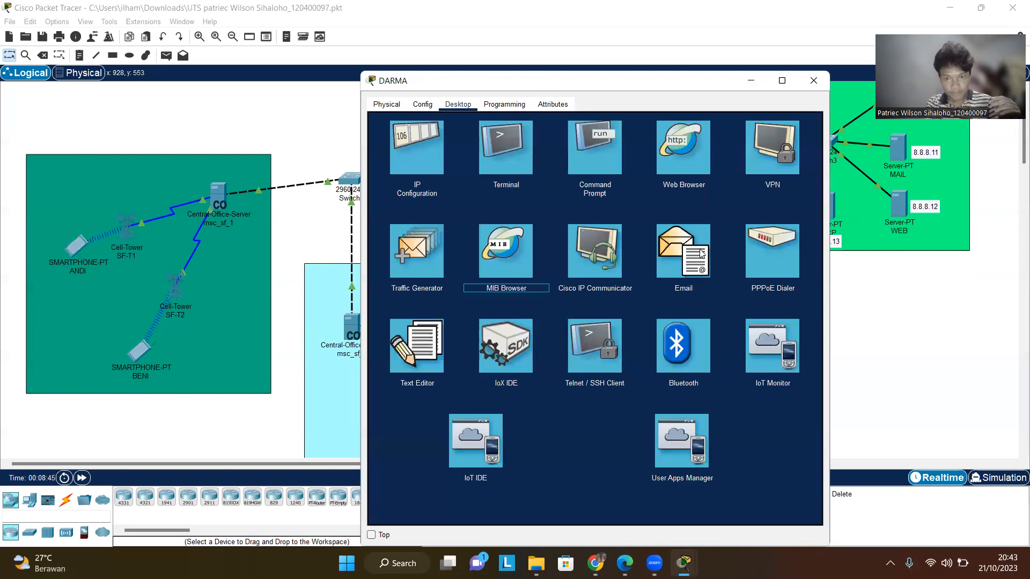
left_click(701, 253)
left_click(587, 161)
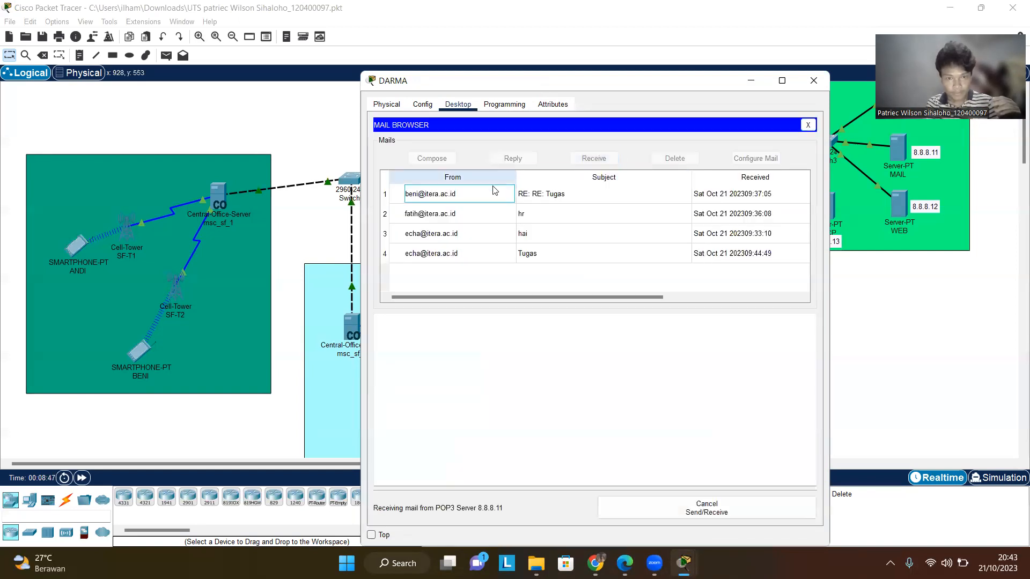
- Open the newest mail from ANDI in DARMA's inbox to read it, then close the window
left_click(490, 198)
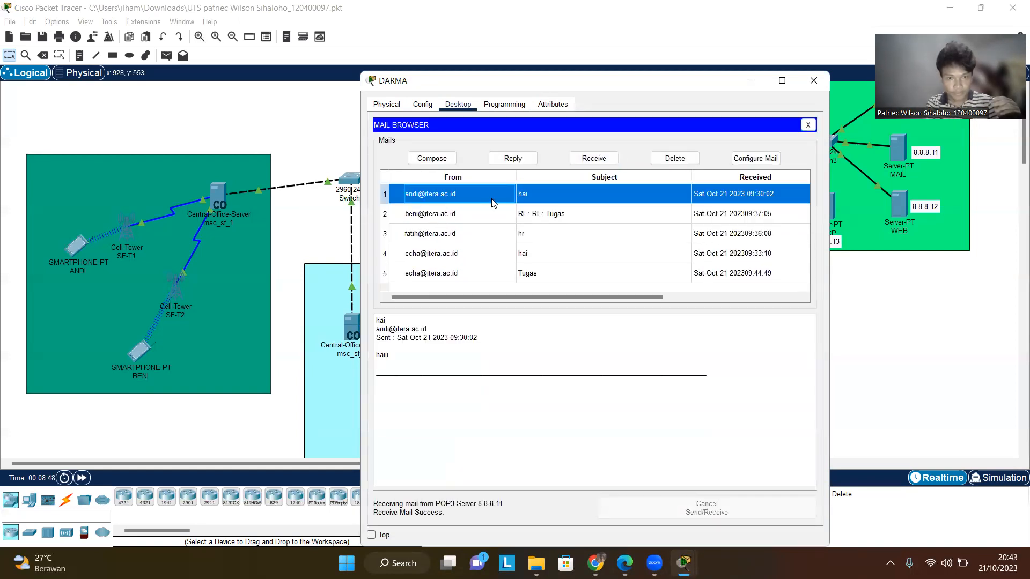
double_click(492, 202)
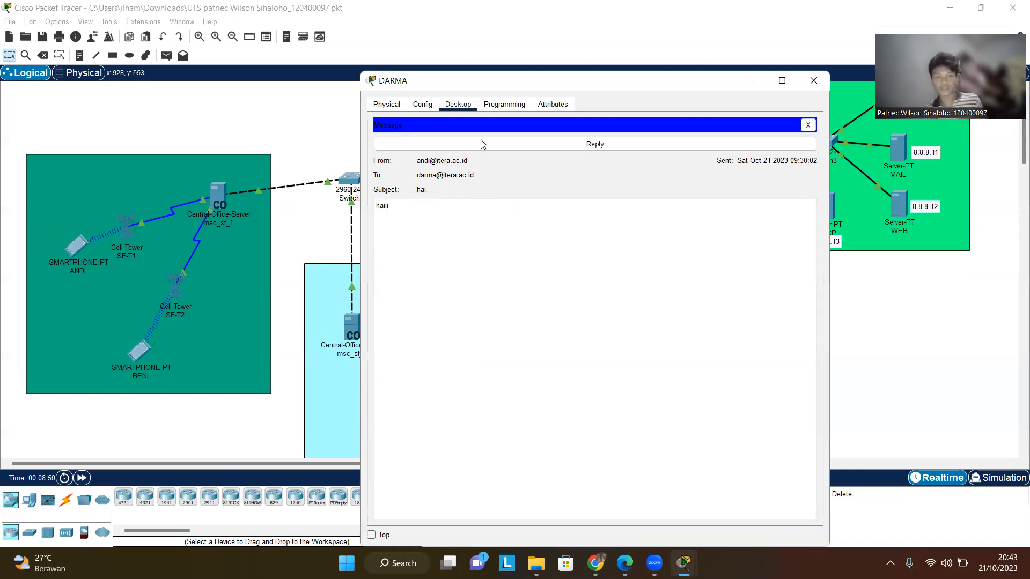
left_click(813, 80)
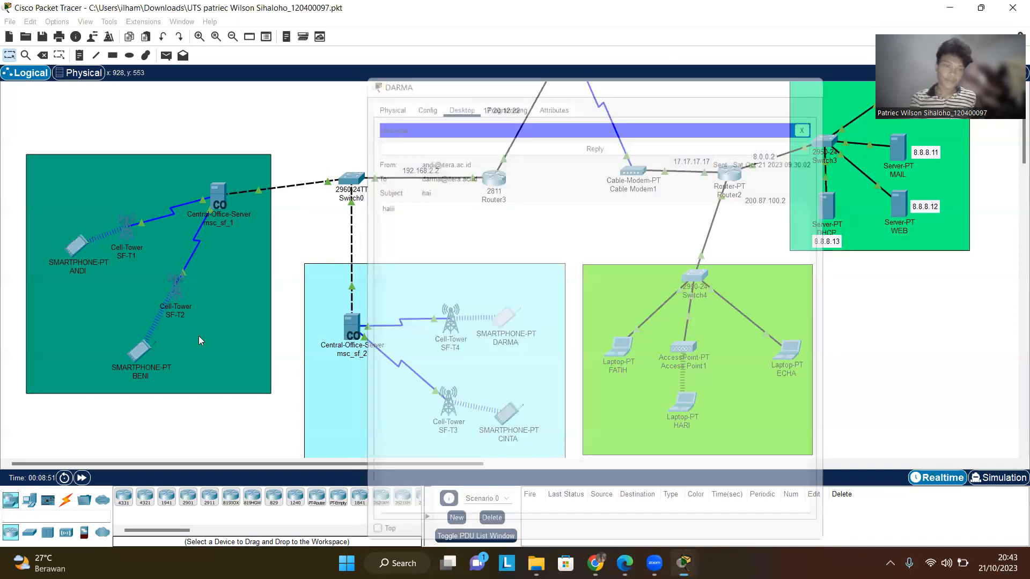
- Open smartphone BENI's email client, start a new mail and address it to ANDI's itera.ac.id mail address
left_click(140, 352)
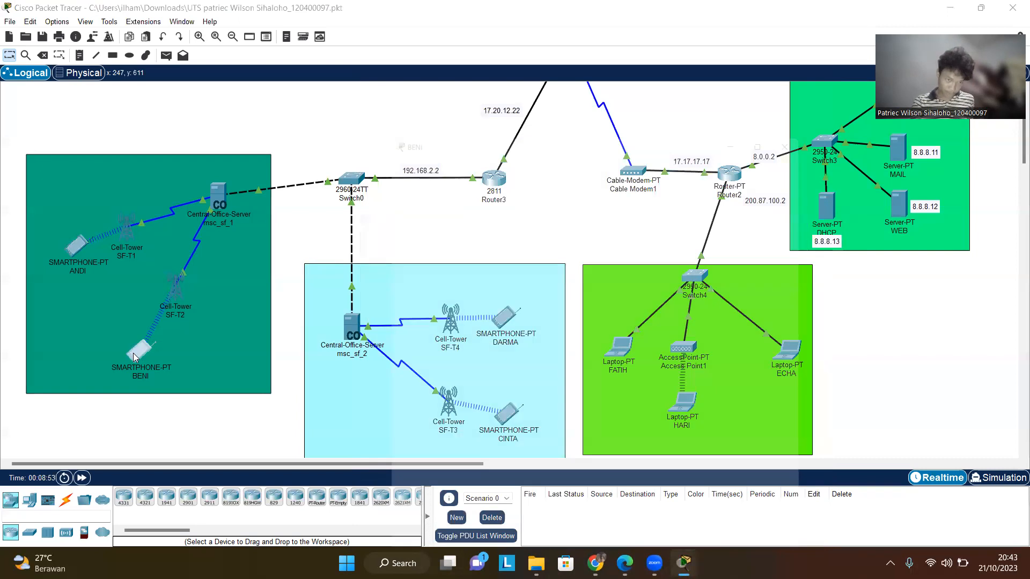
left_click(423, 140)
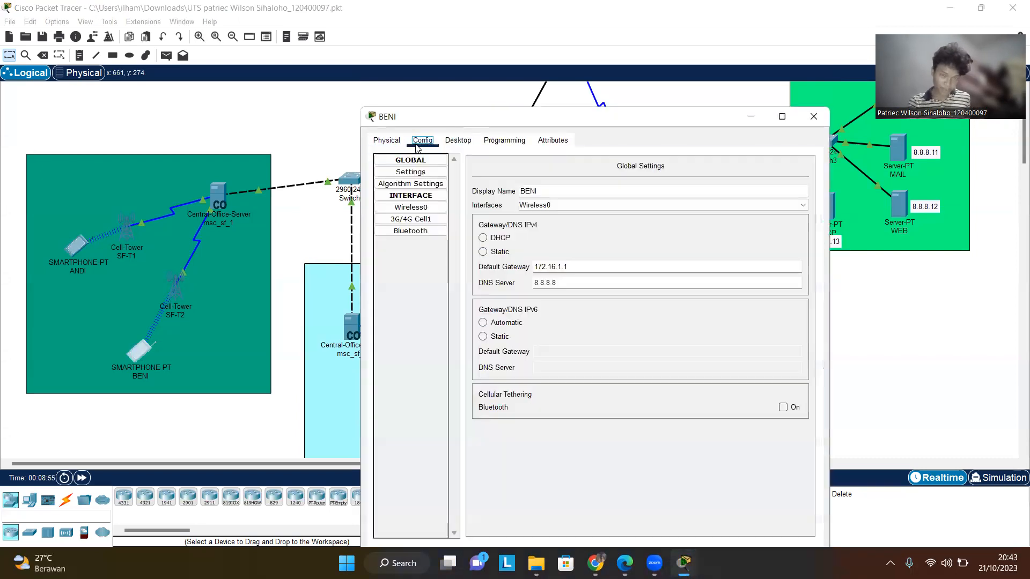
left_click(457, 140)
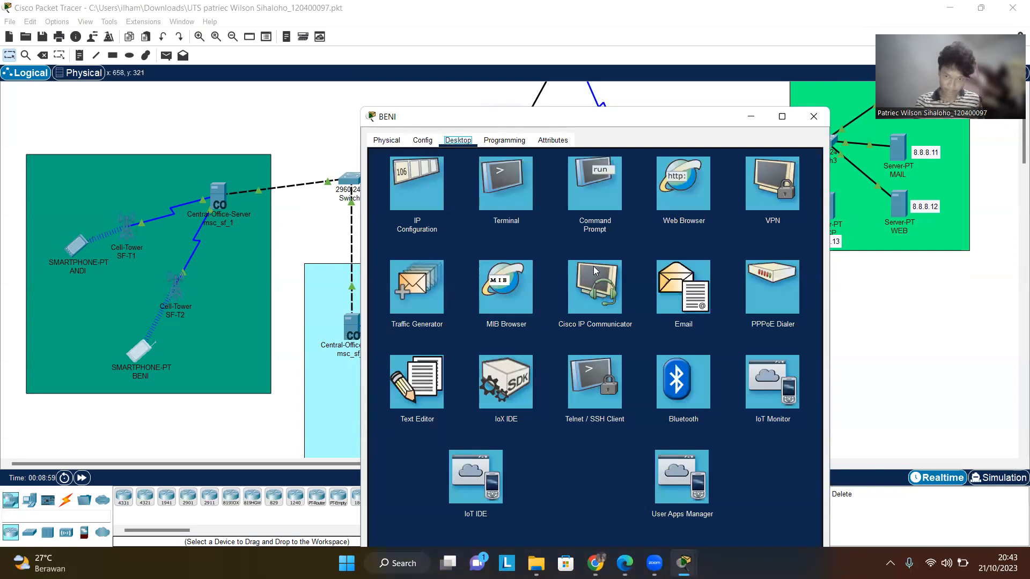
left_click(690, 291)
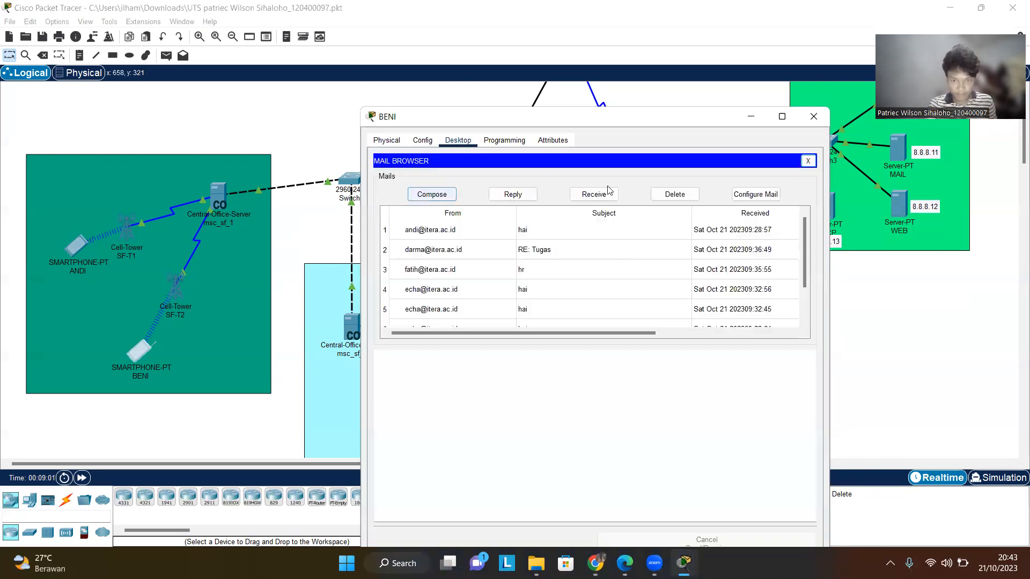
left_click(451, 197)
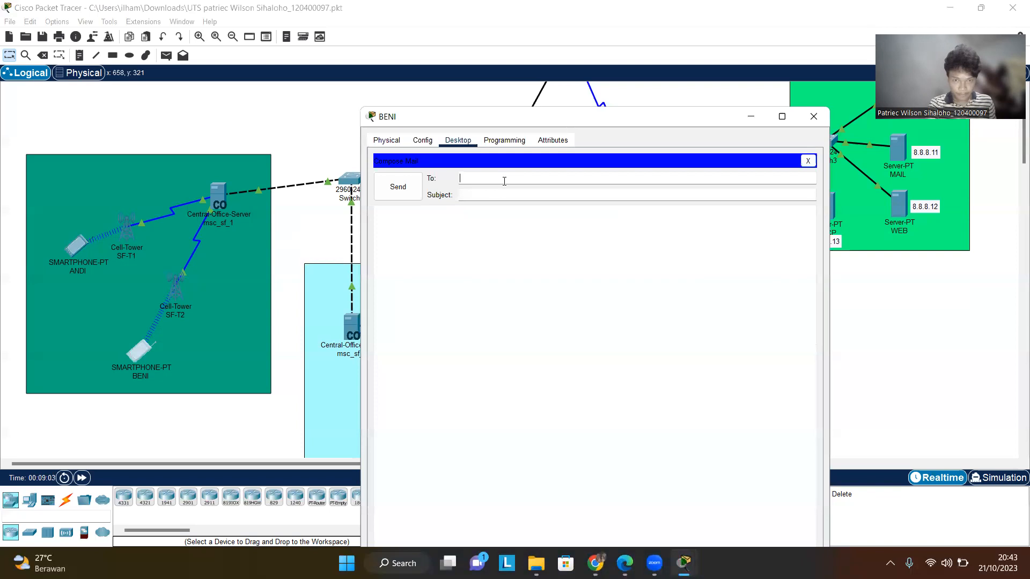
left_click(649, 176)
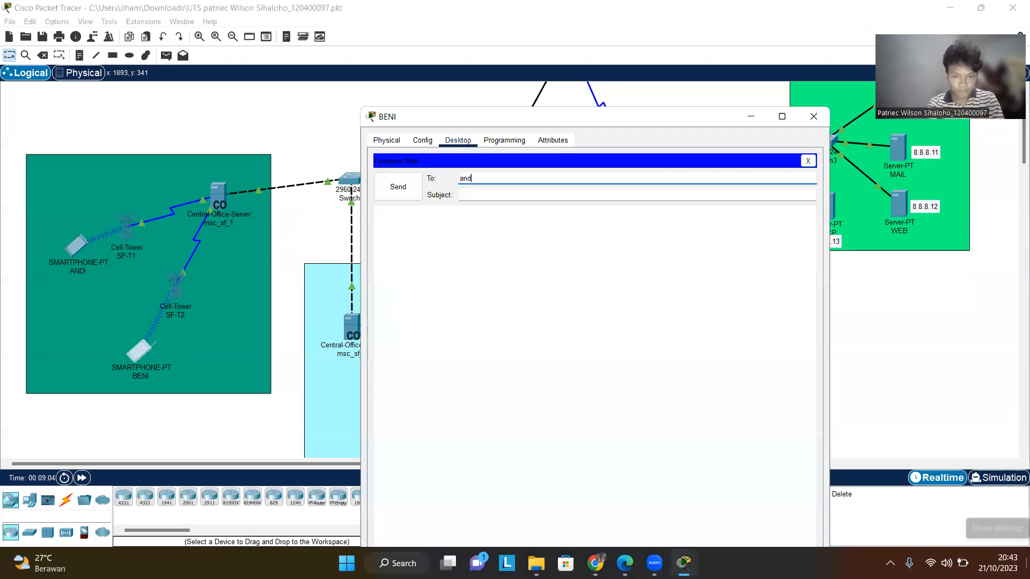
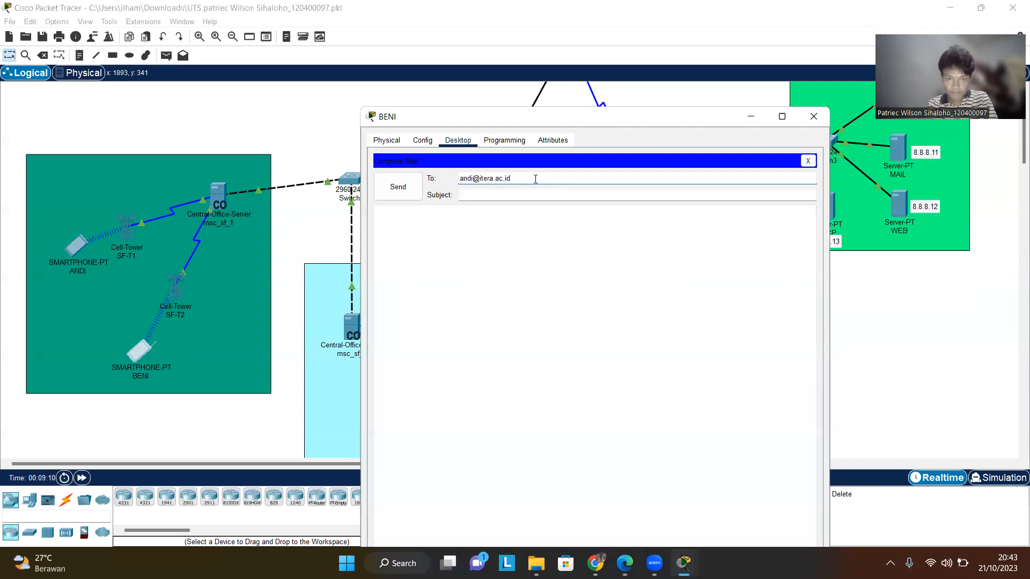
left_click_drag(512, 179, 481, 178)
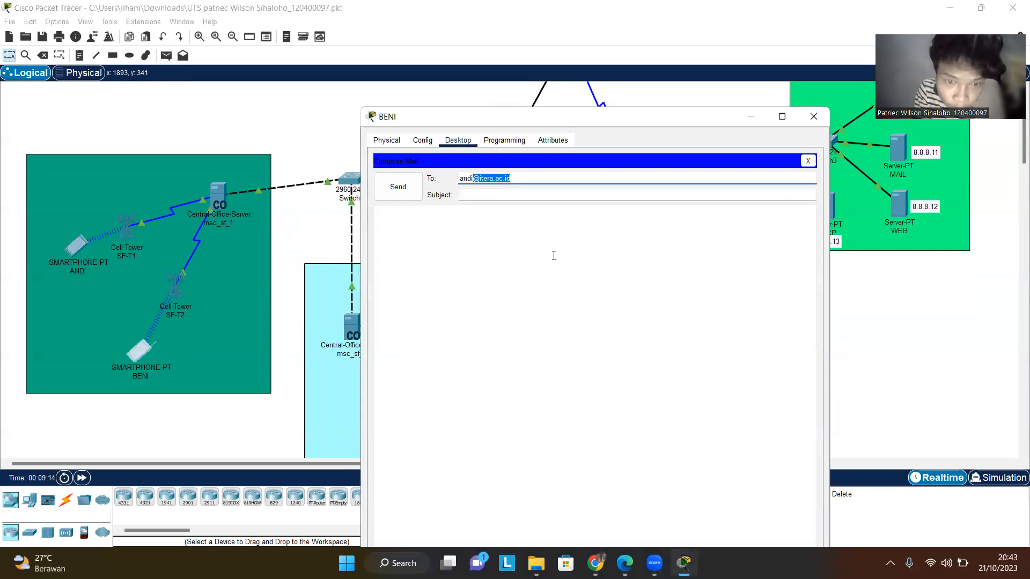
- Enter the subject haii and the message haiii, and send the mail
key("Tab")
type("haii")
key("Tab")
type("haii")
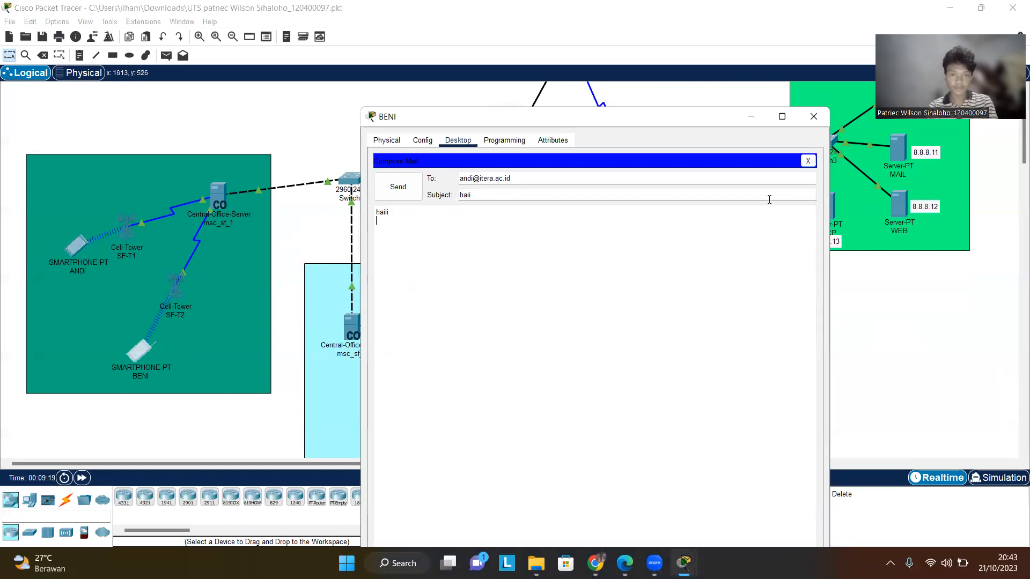
left_click(396, 186)
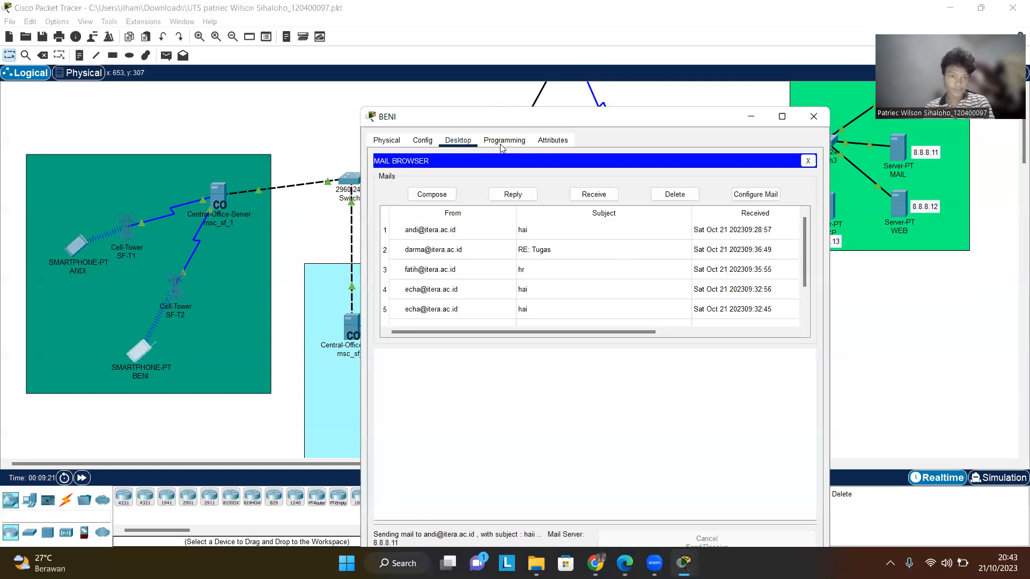
- Close BENI's window, open ANDI's email client, receive new mail and open the haii mail from BENI, then close it
left_click(813, 116)
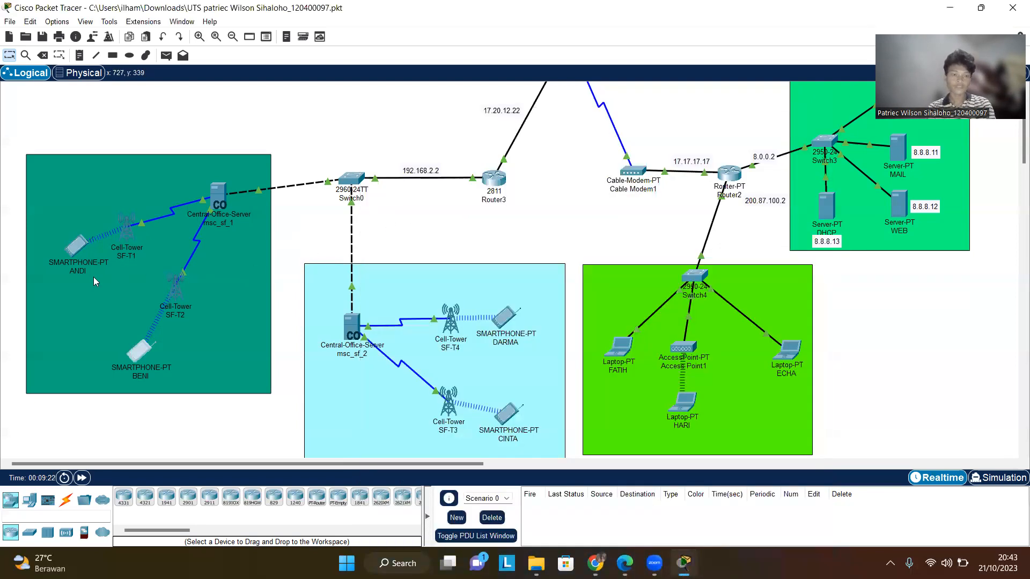
double_click(64, 251)
left_click(75, 248)
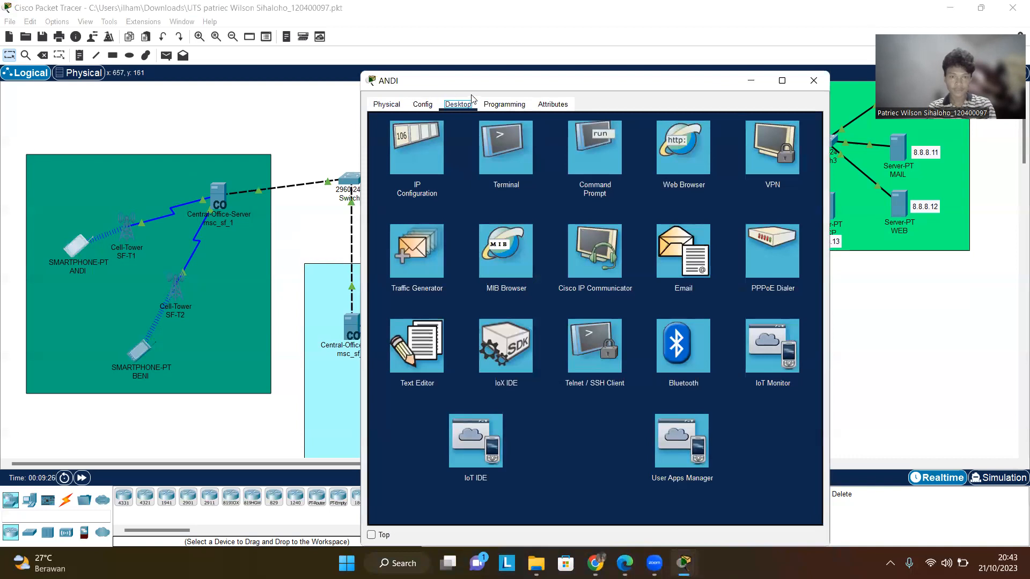
left_click(677, 236)
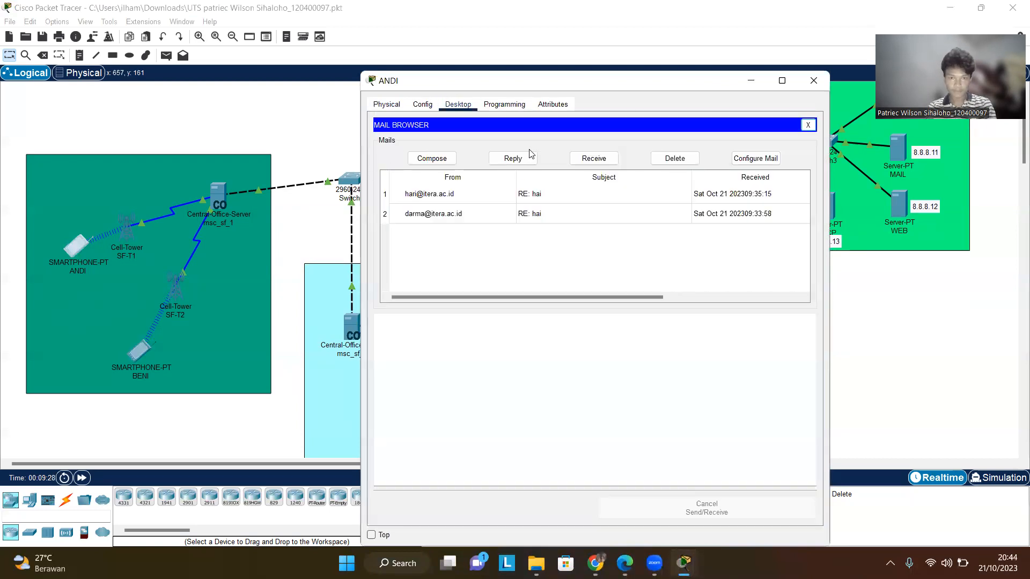
left_click(615, 162)
left_click(489, 199)
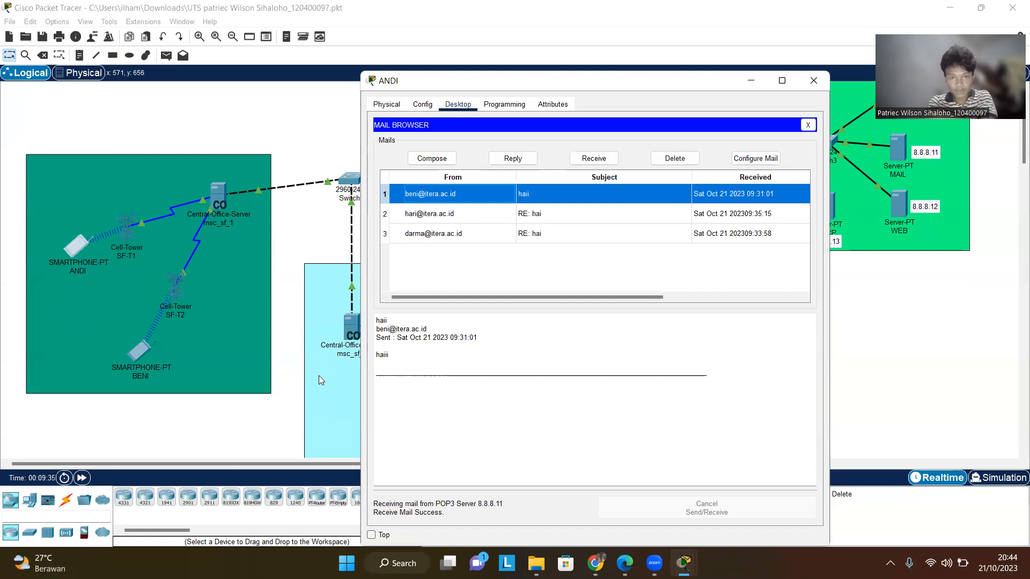
left_click(814, 80)
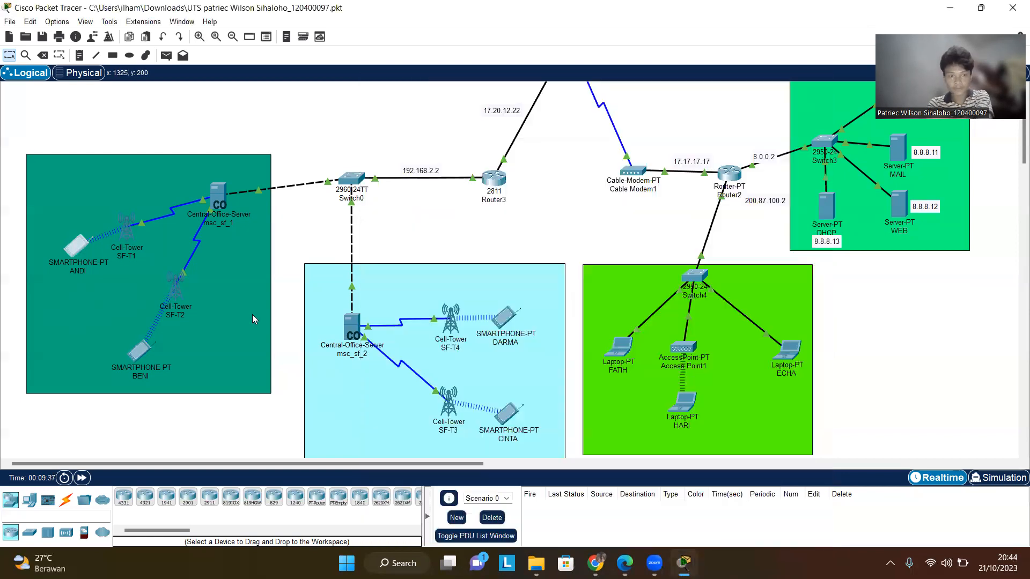
left_click(142, 355)
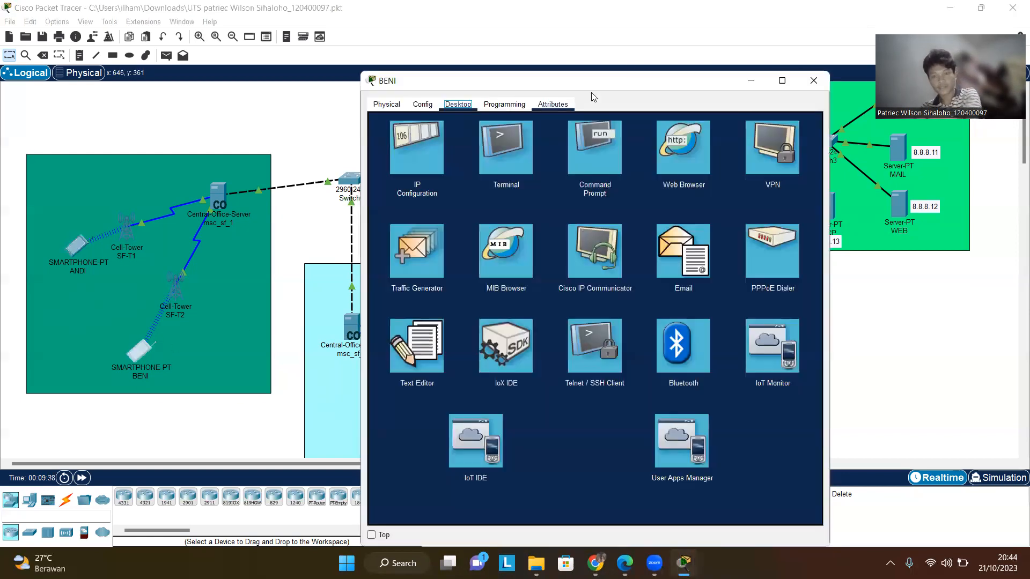
left_click(820, 84)
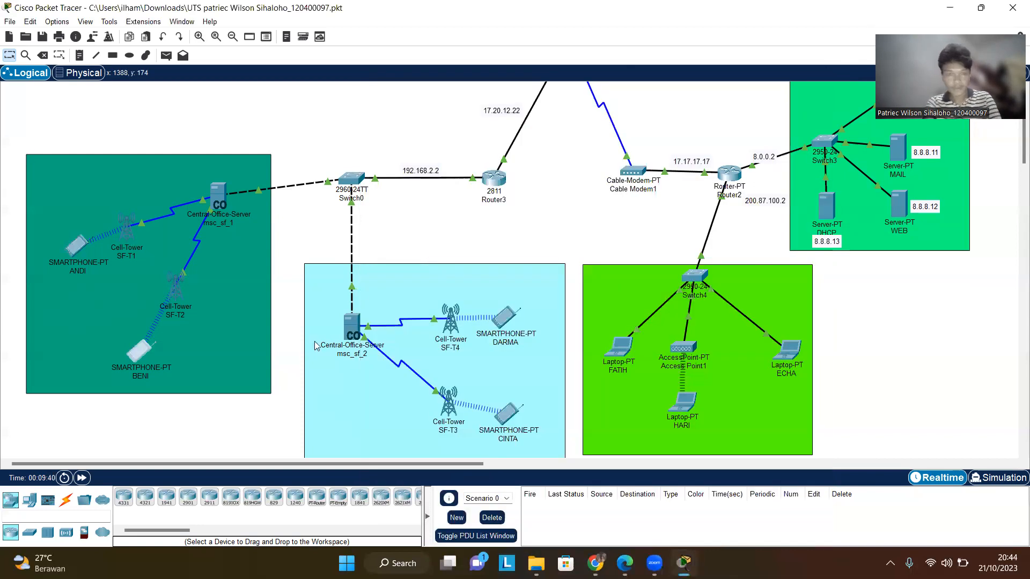
left_click(138, 346)
left_click(359, 118)
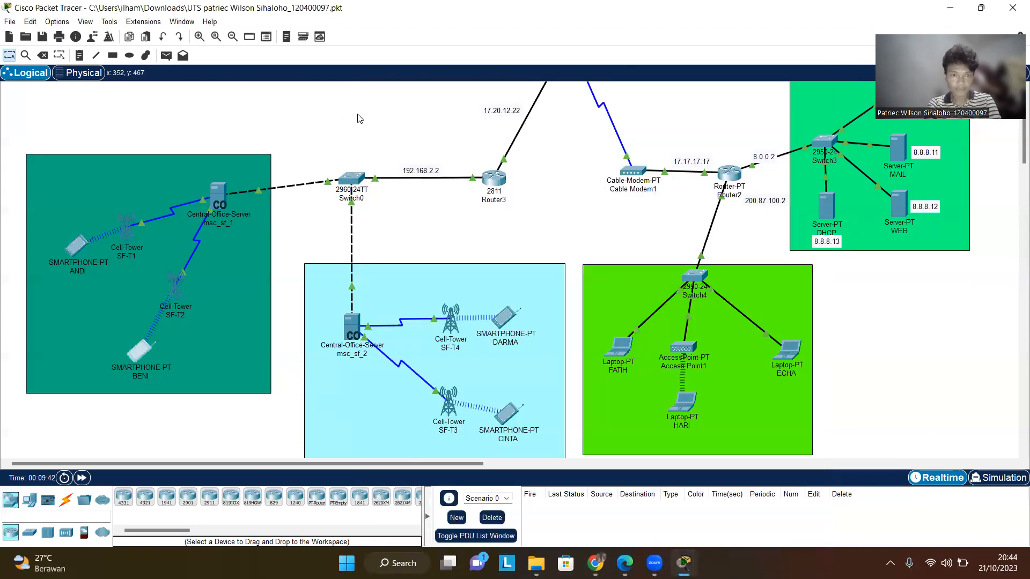
- Open smartphone BENI's email client, start a new mail and address it to DARMA's itera.ac.id mail address
left_click(146, 344)
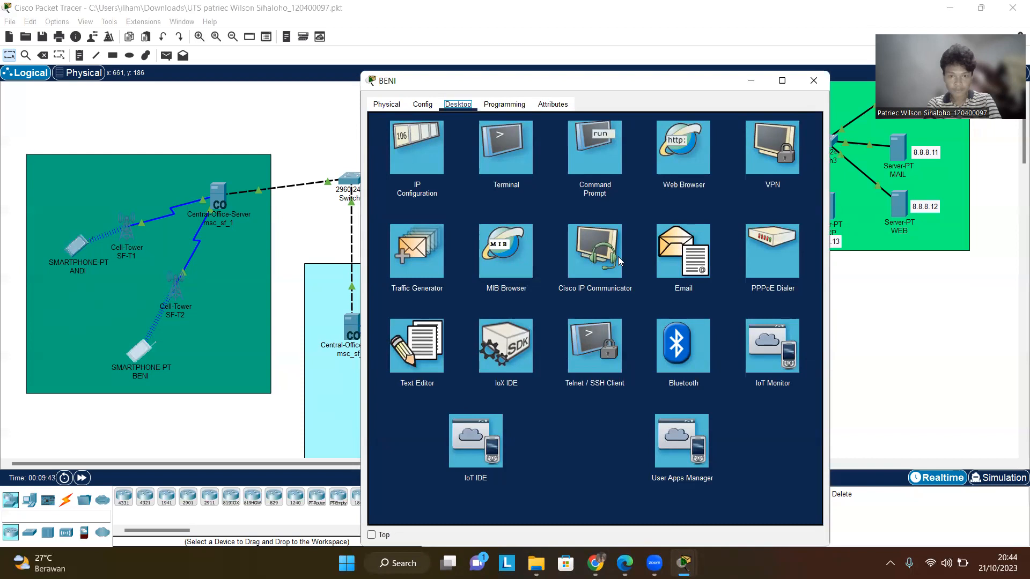
left_click(682, 251)
left_click(444, 164)
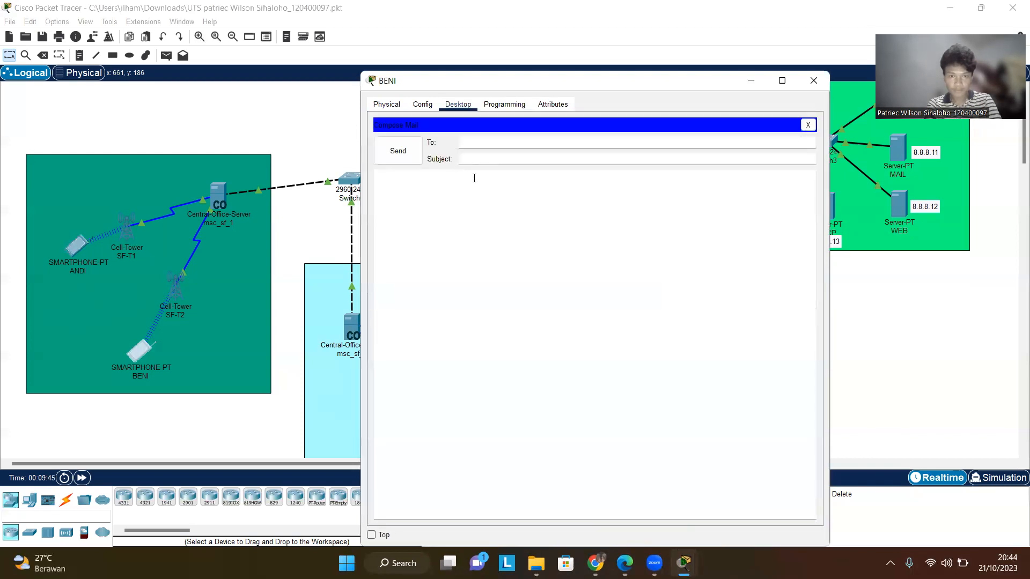
- Enter the subject haii and a short greeting message, send the mail and close BENI's window
left_click(533, 159)
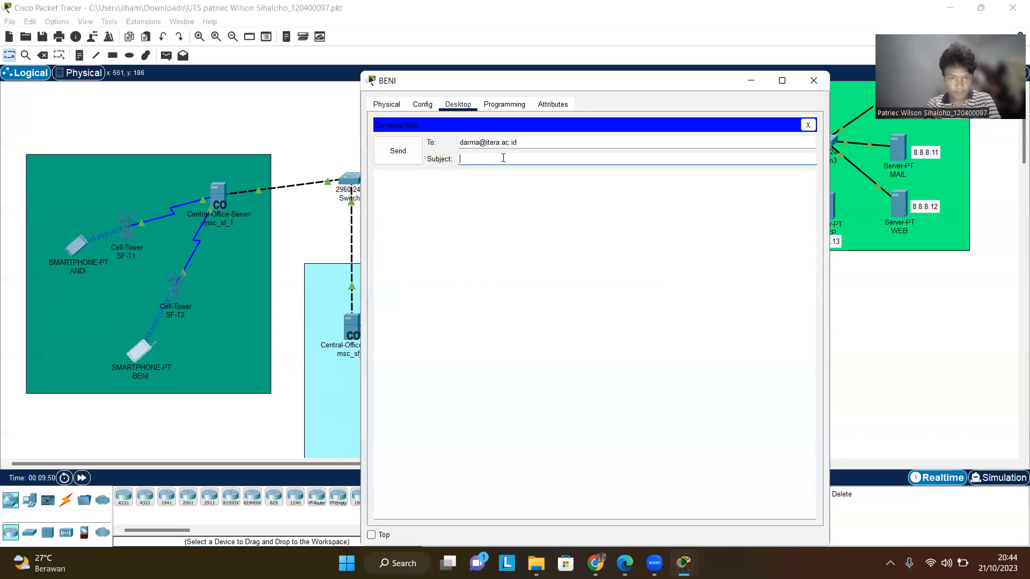
type("haii")
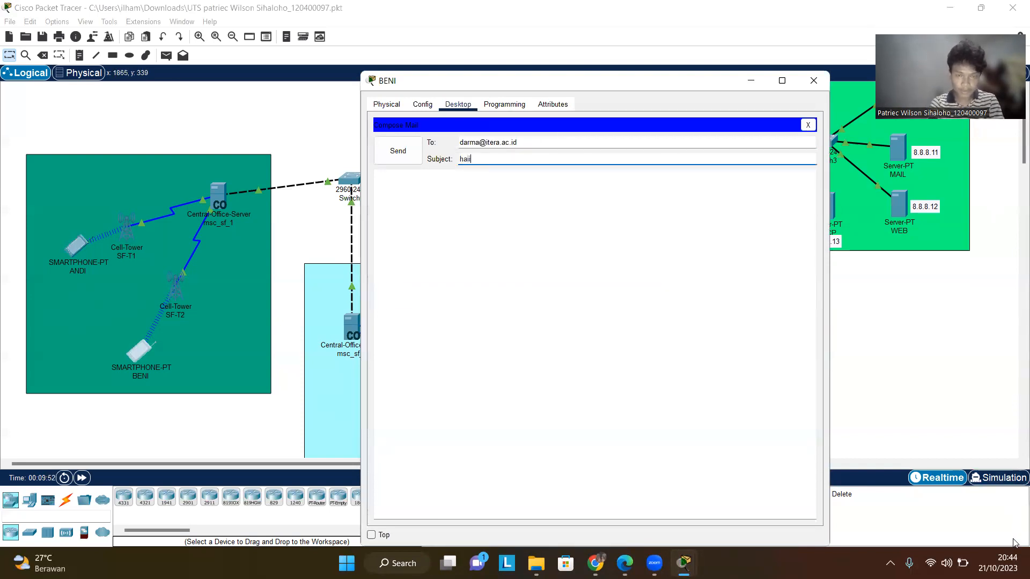
left_click(614, 291)
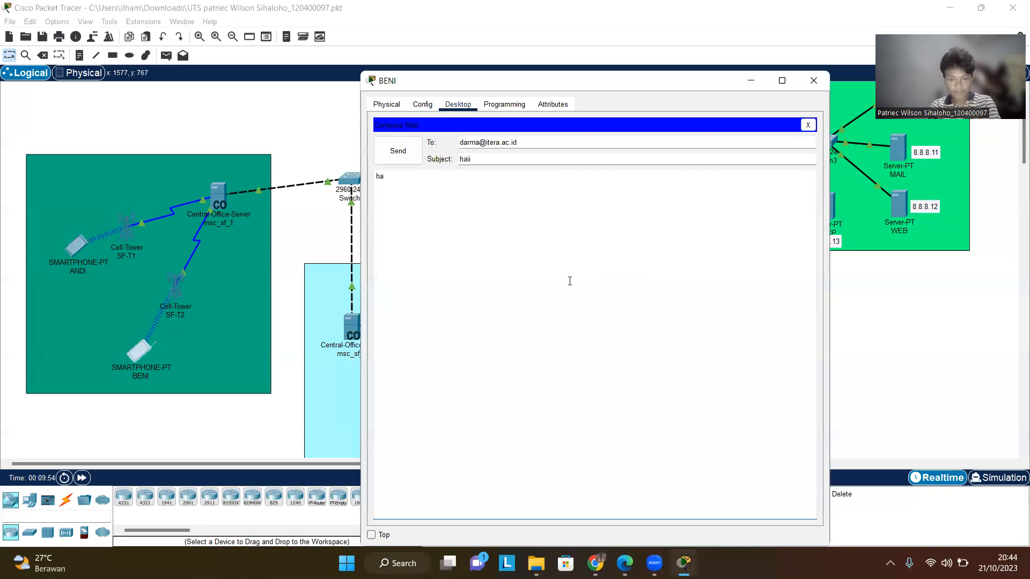
left_click(397, 151)
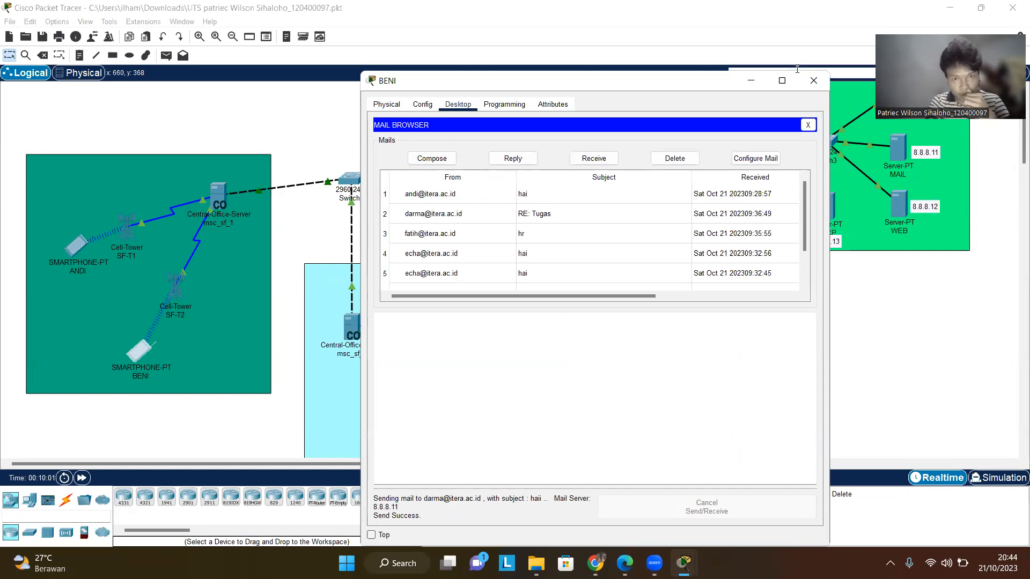
left_click(813, 80)
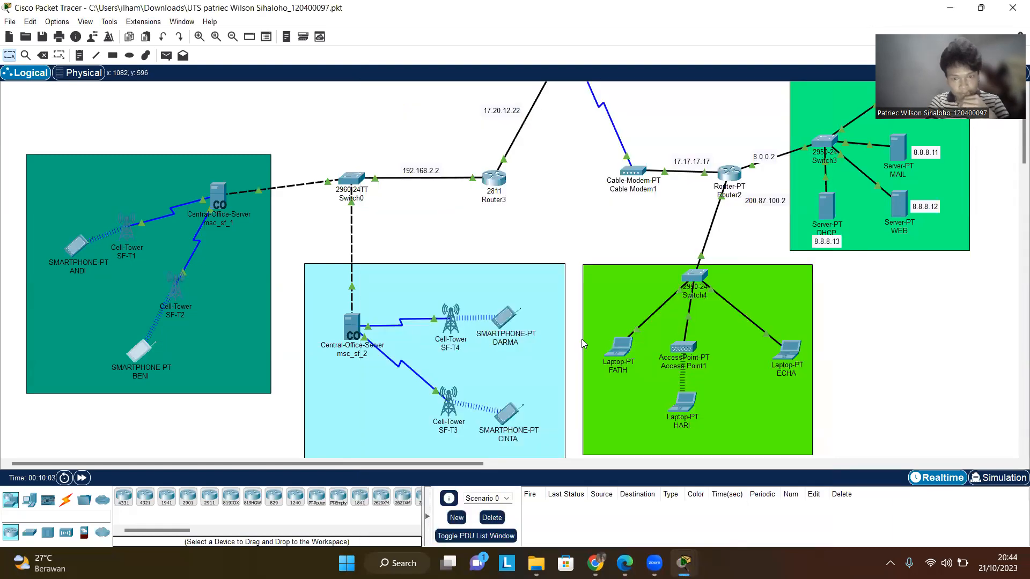
- Open DARMA's email client, receive mail from the mail server and close the window
left_click(511, 316)
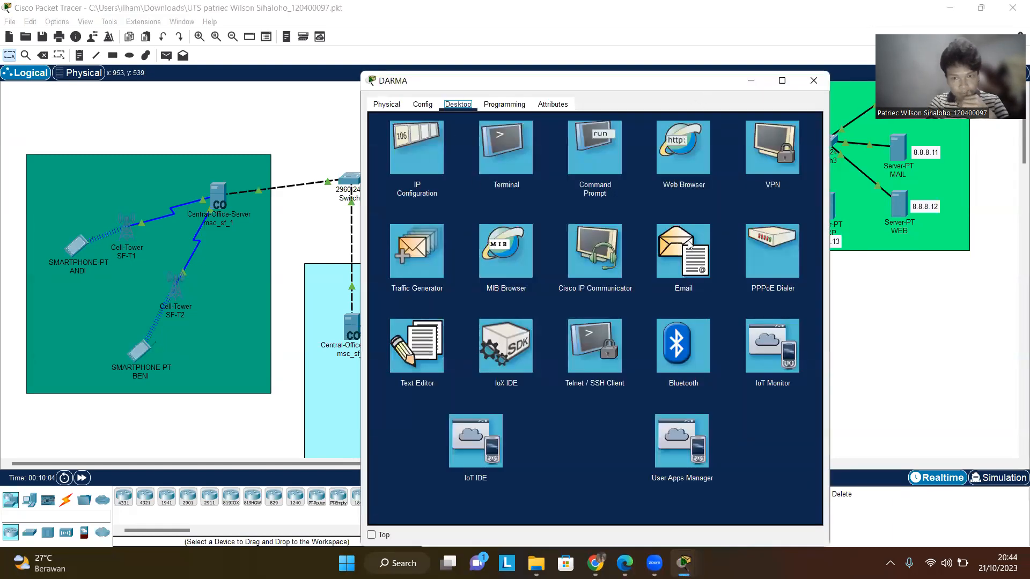
left_click(689, 244)
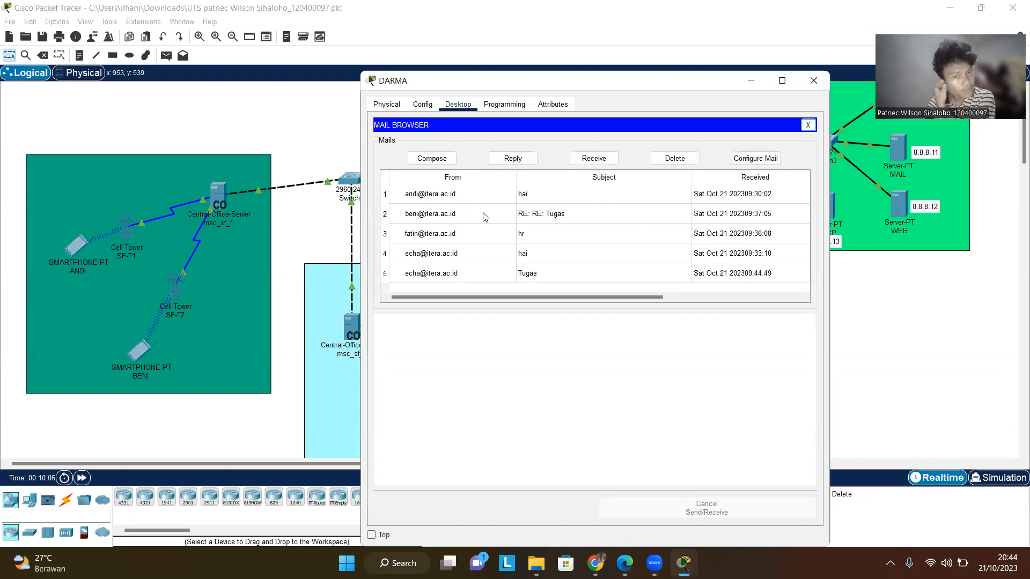
left_click(593, 160)
left_click(814, 80)
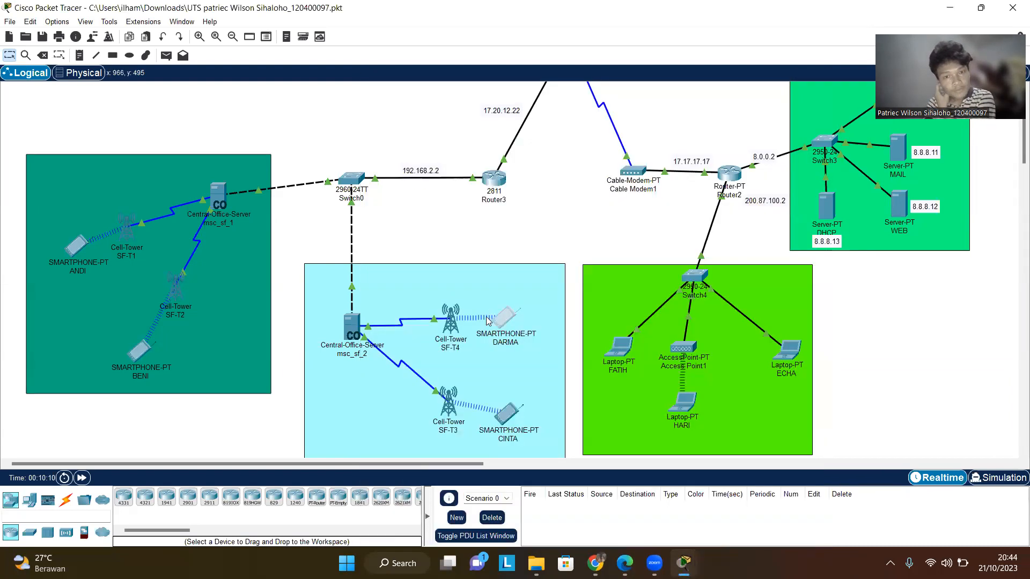
- Reopen DARMA's email client, receive new mail, open the haii mail from BENI and close the window
left_click(512, 319)
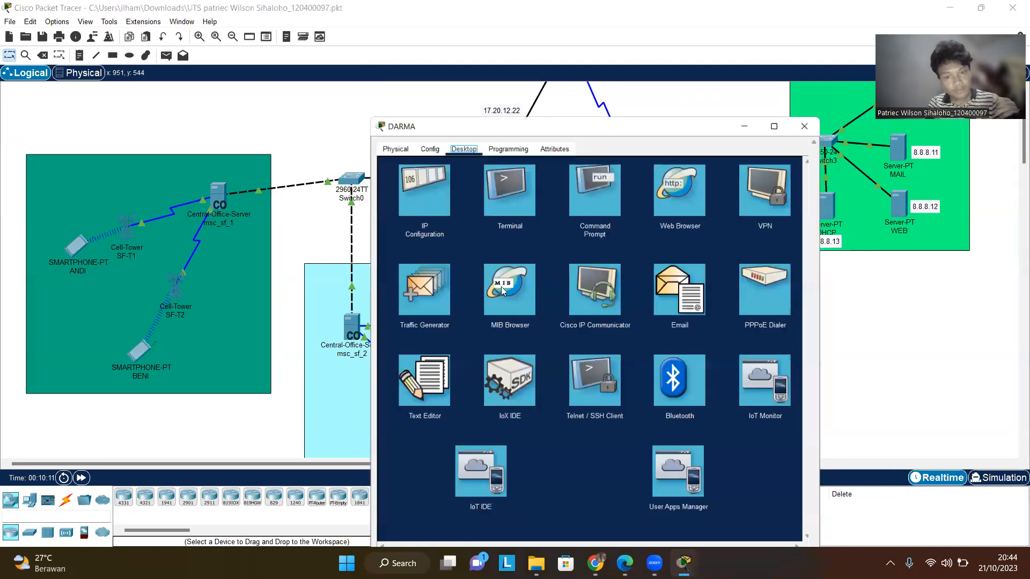
left_click(693, 269)
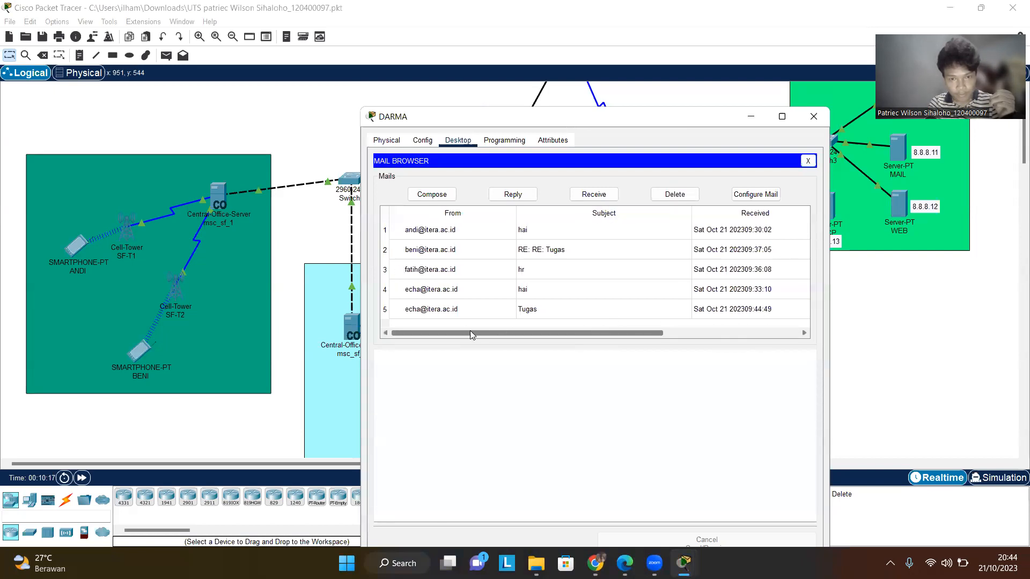
left_click(590, 196)
left_click(454, 230)
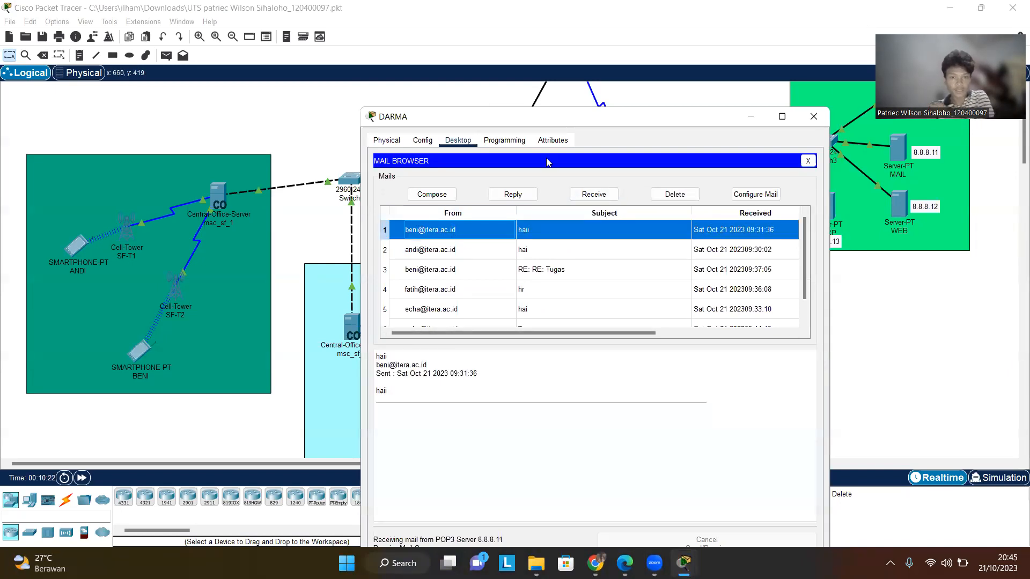
left_click(813, 117)
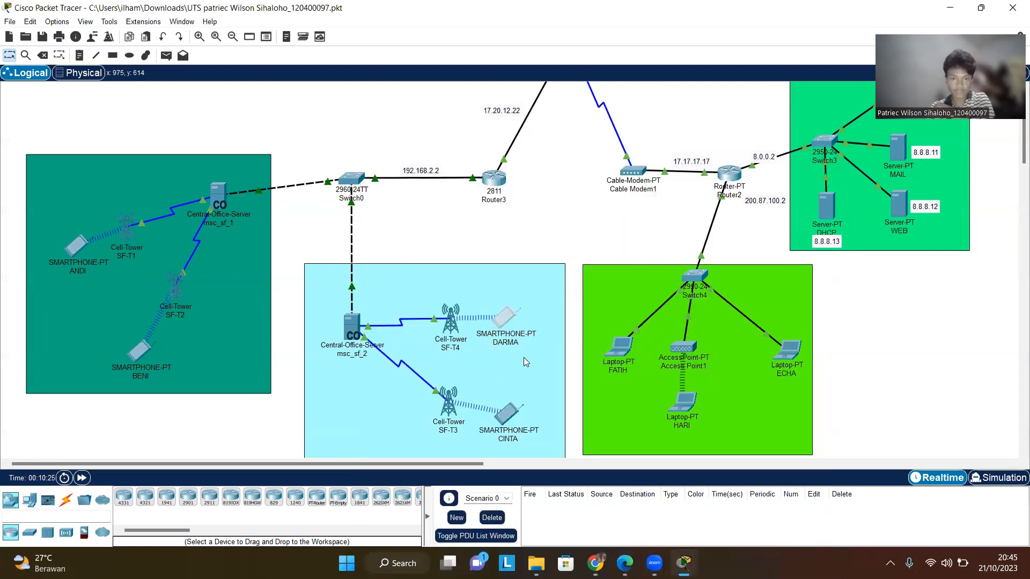
- Open DARMA's email client, start a new mail and address it to CINTA's itera.ac.id mail address
left_click(506, 318)
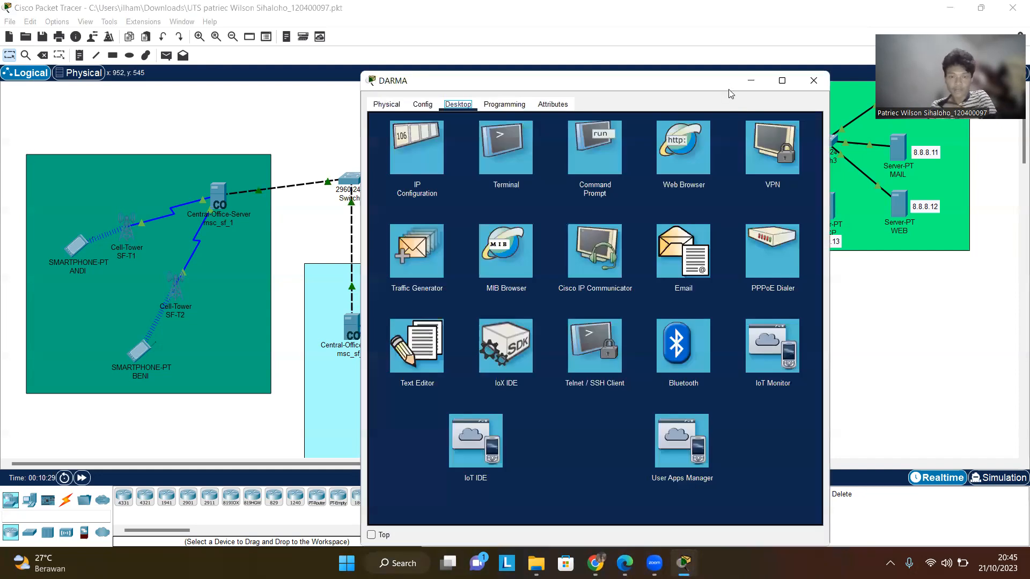
left_click_drag(729, 92, 707, 81)
left_click(671, 236)
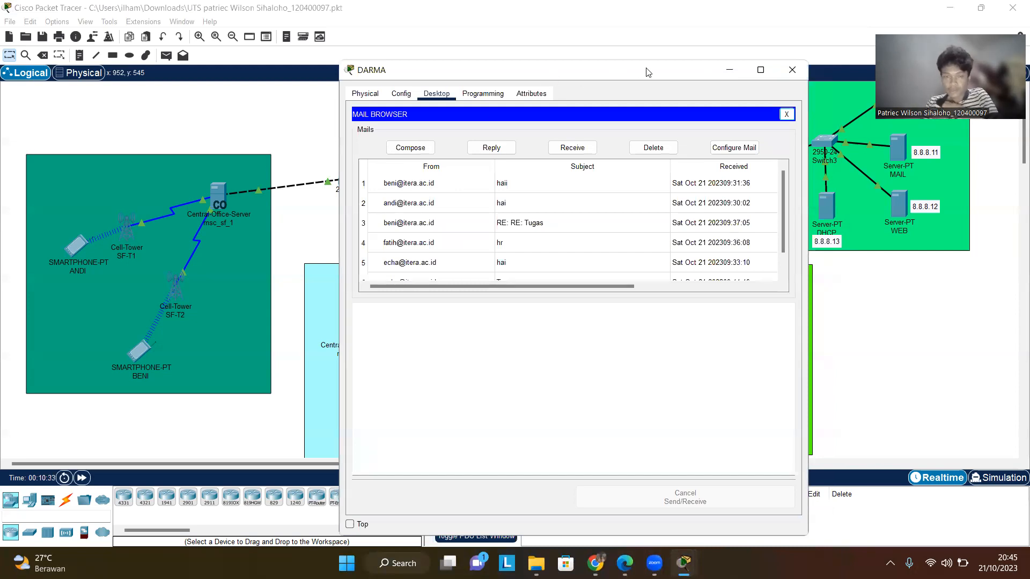
left_click_drag(647, 72, 703, 79)
left_click(465, 157)
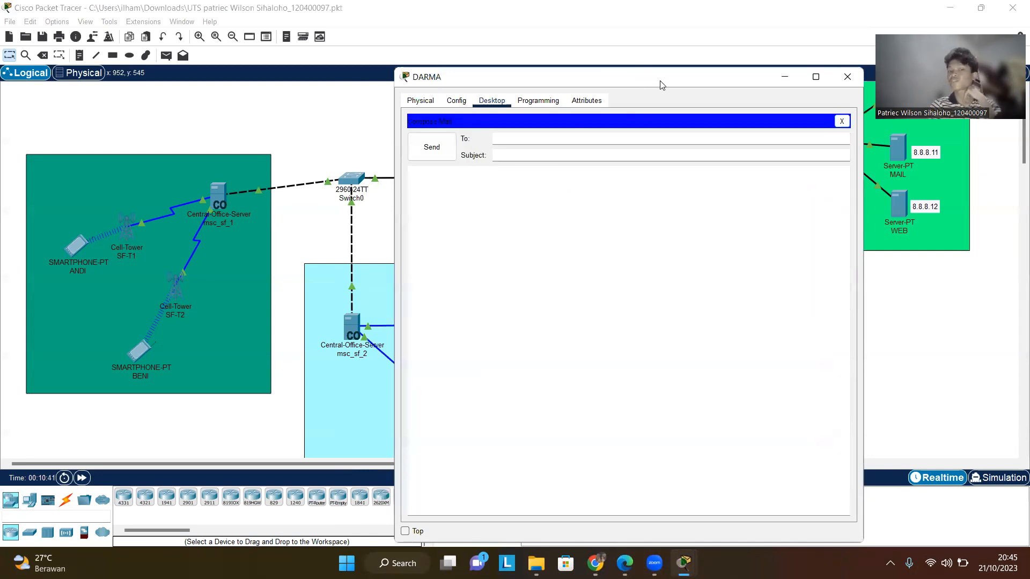
left_click_drag(662, 85, 692, 88)
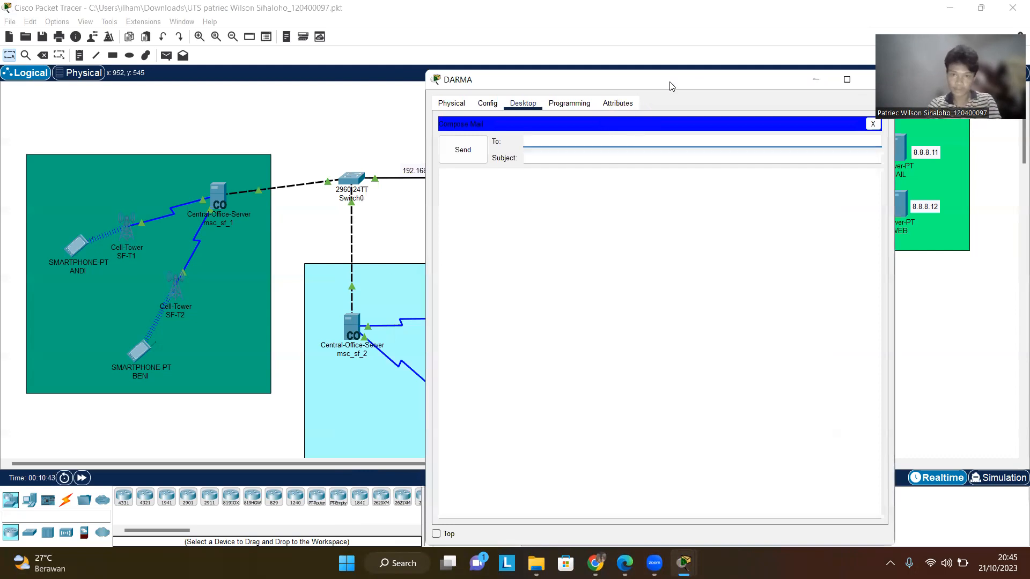
left_click_drag(682, 87, 759, 94)
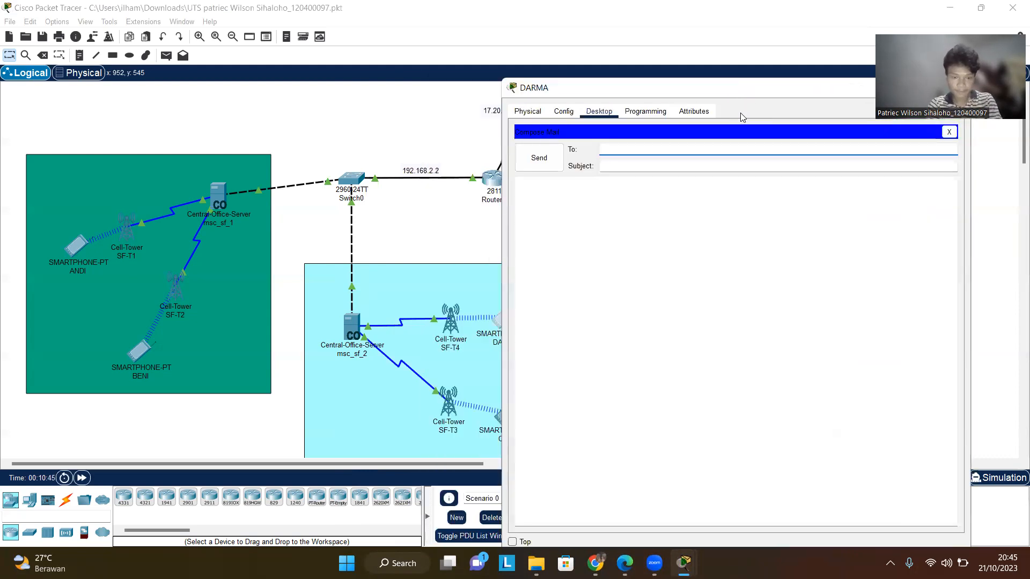
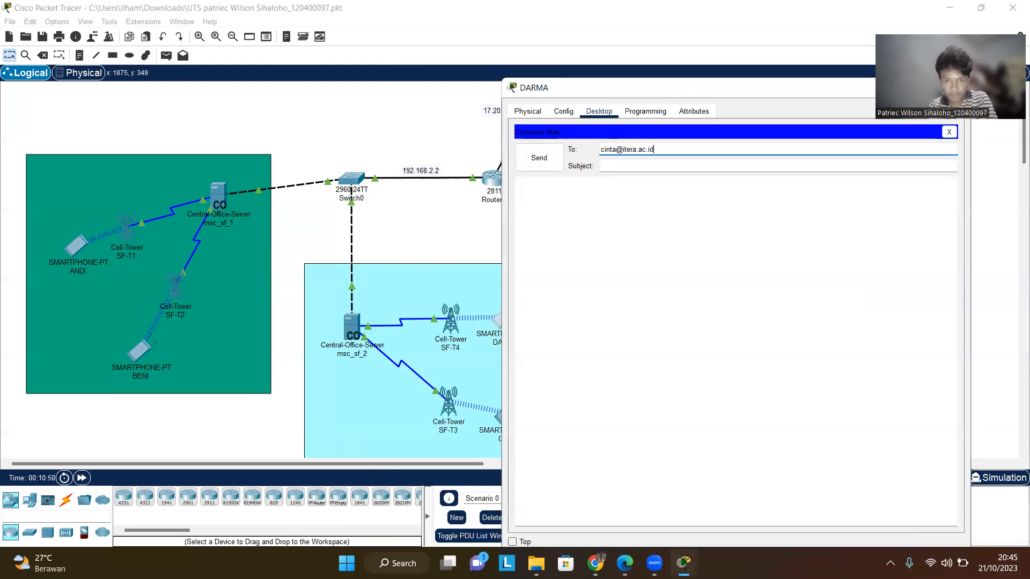
- Enter the subject haii and a short message, send the mail and close DARMA's window
left_click(680, 165)
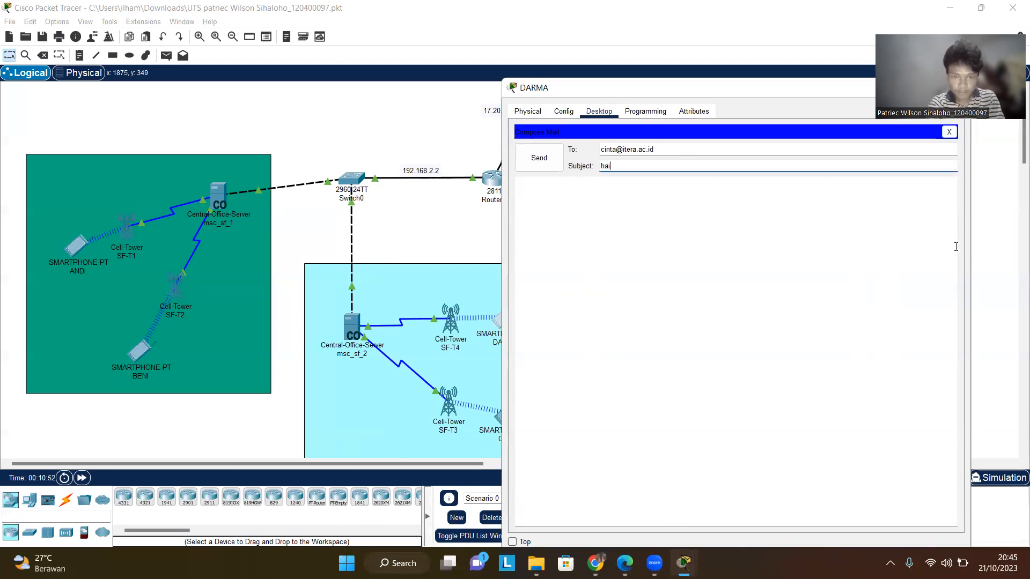
left_click(620, 191)
type("haii")
left_click(543, 158)
left_click_drag(627, 90, 446, 90)
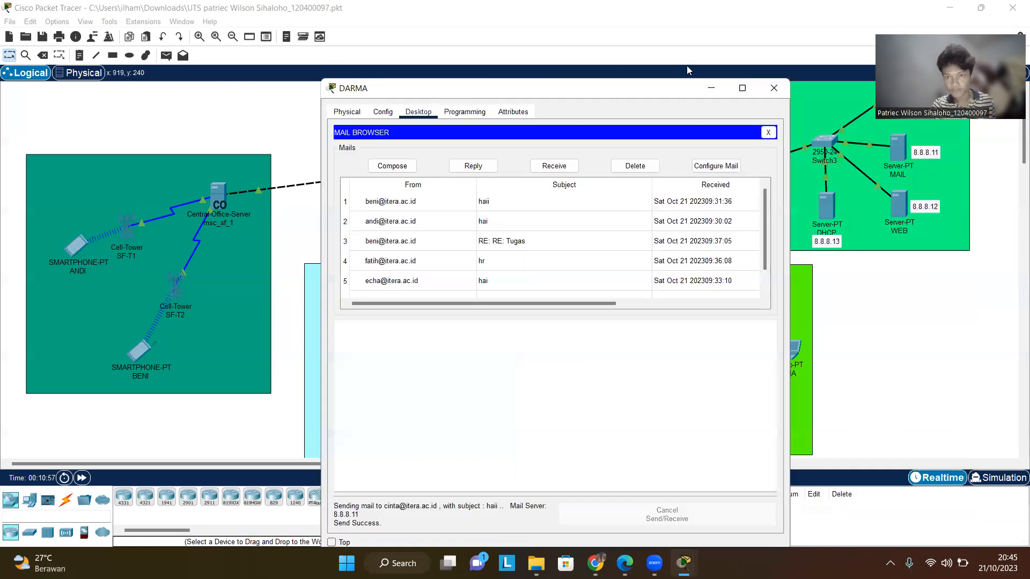
left_click(774, 88)
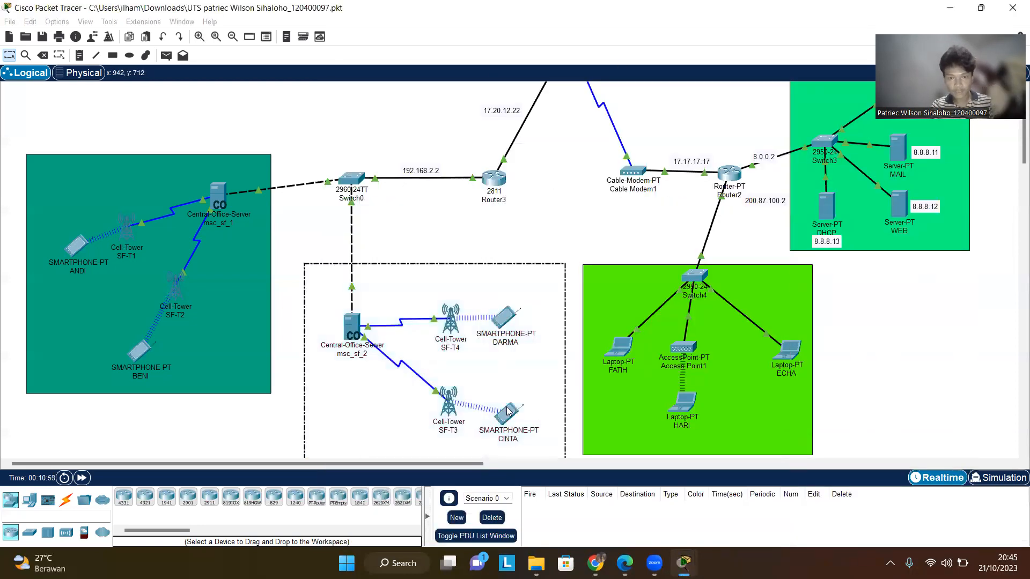
- Open smartphone CINTA's email client
left_click(492, 418)
left_click(461, 105)
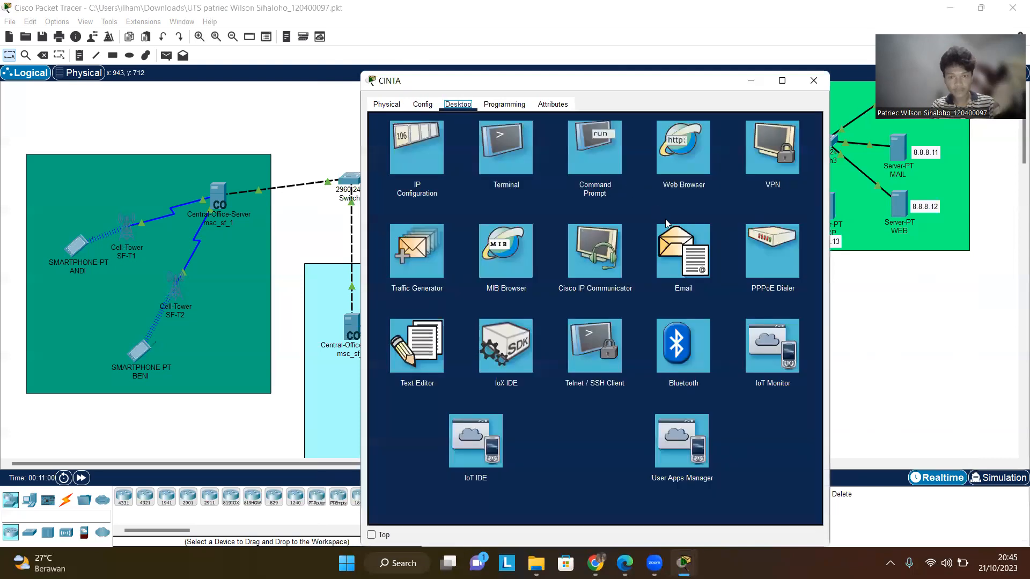
left_click(683, 251)
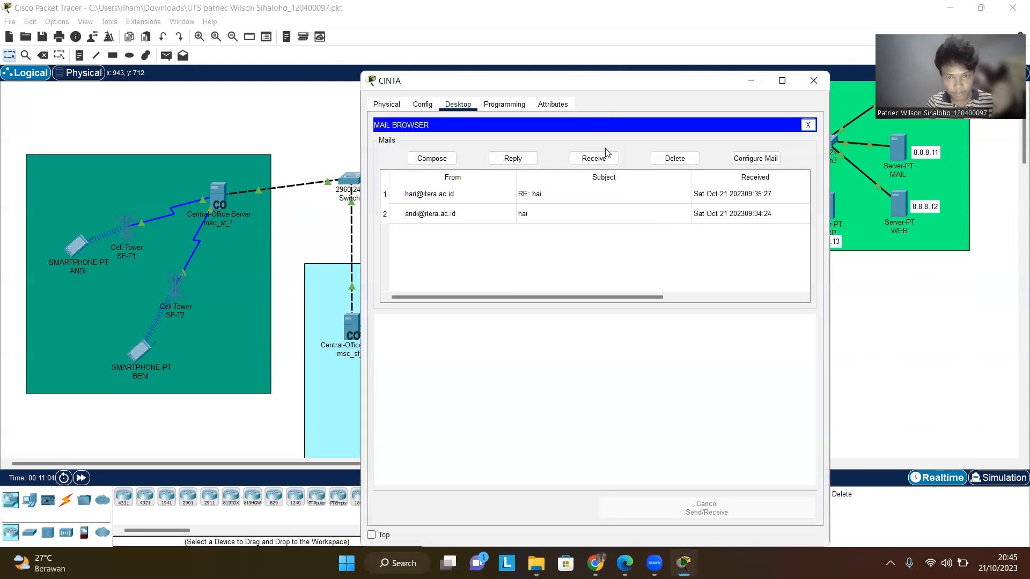
- Receive new mail in CINTA's email client, open DARMA's haii mail and close the window
left_click(594, 158)
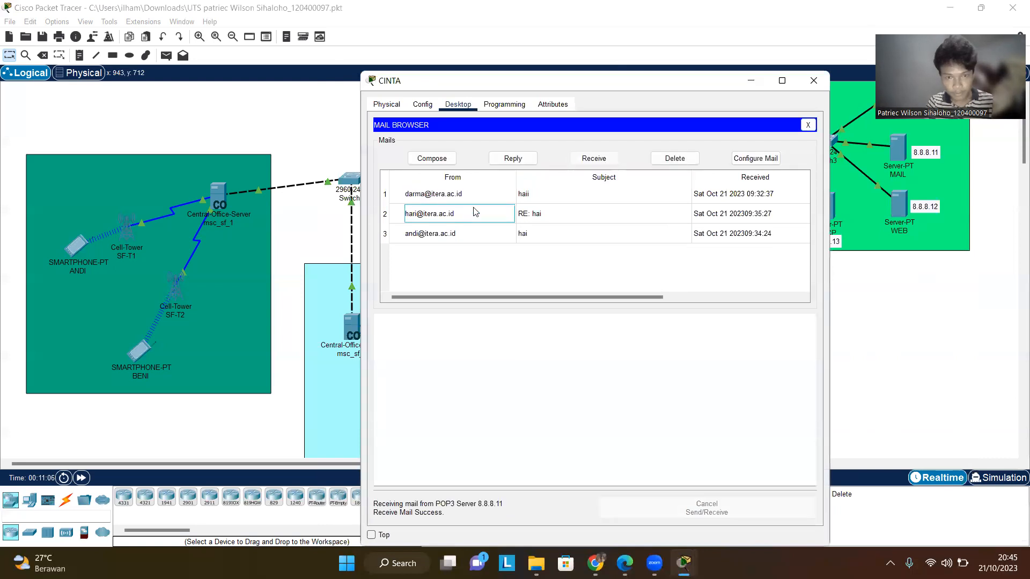
left_click(472, 194)
double_click(473, 194)
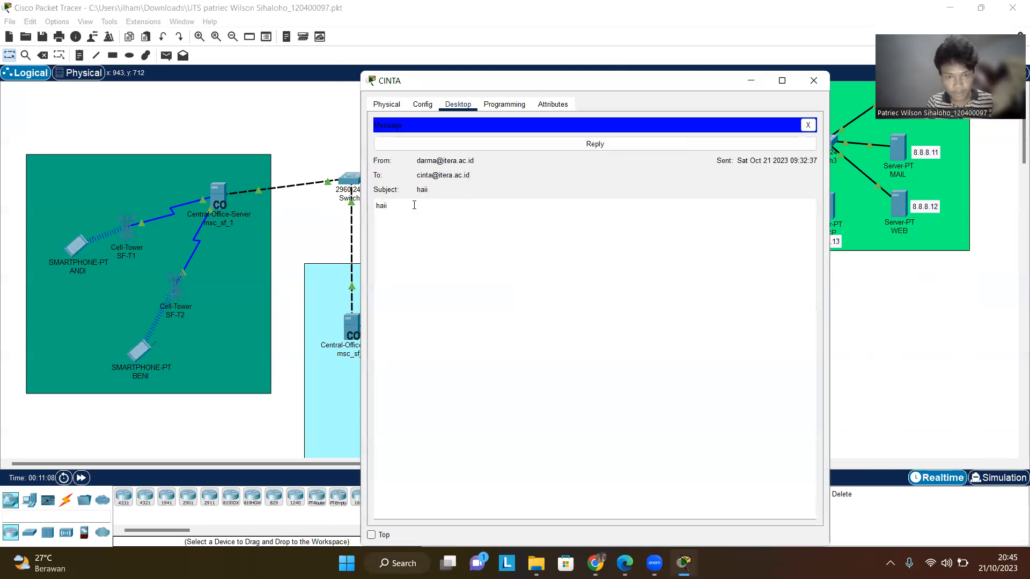
left_click(811, 81)
scroll(487, 287, "down", 1)
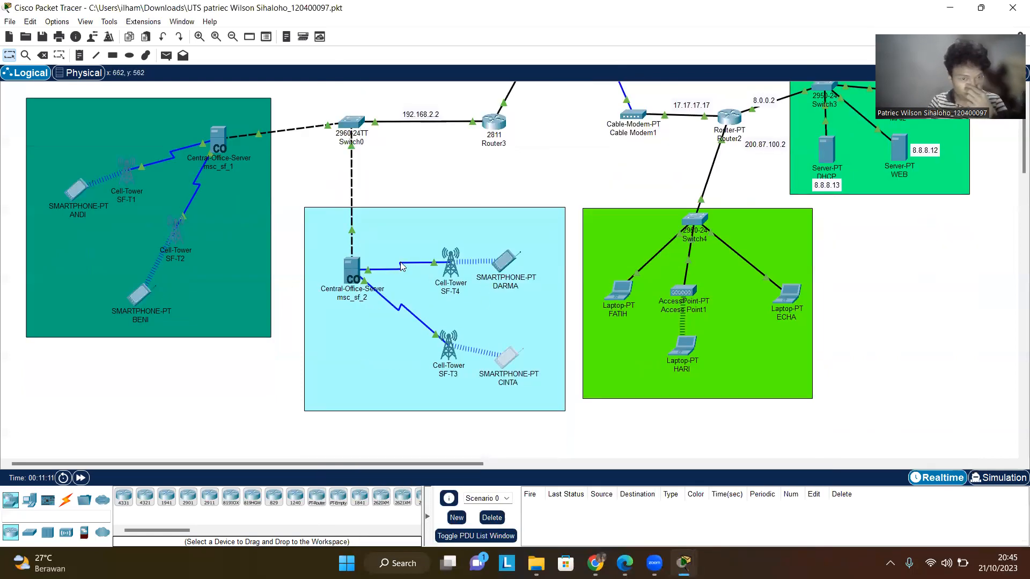
left_click(509, 257)
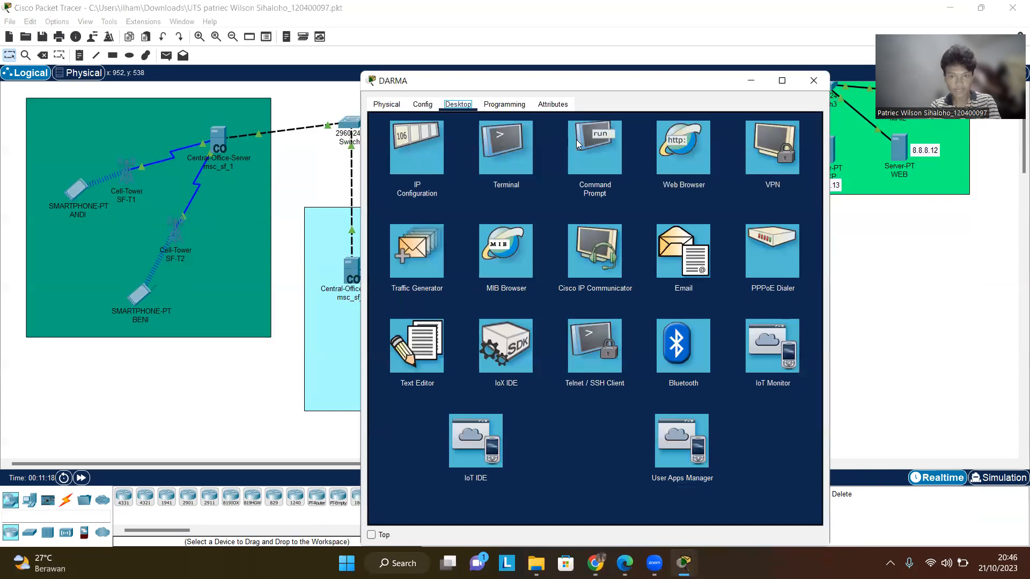
left_click(689, 244)
left_click(521, 166)
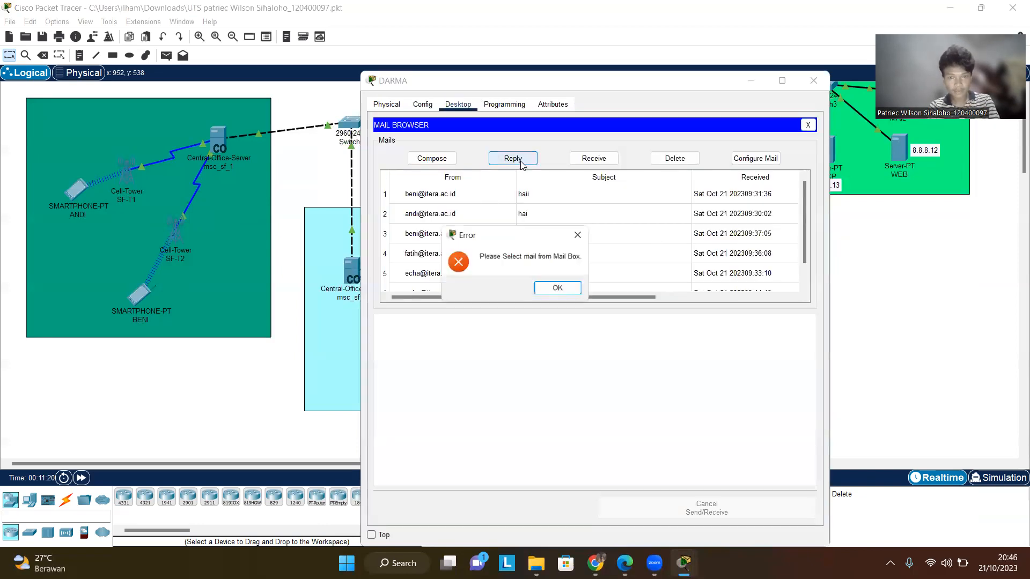
left_click(581, 234)
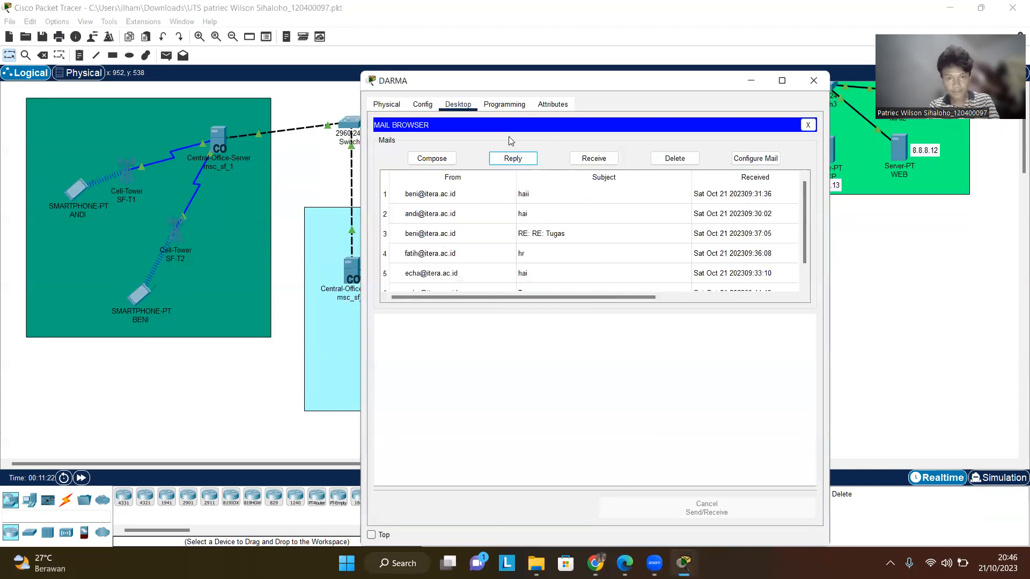
left_click(437, 159)
left_click(492, 141)
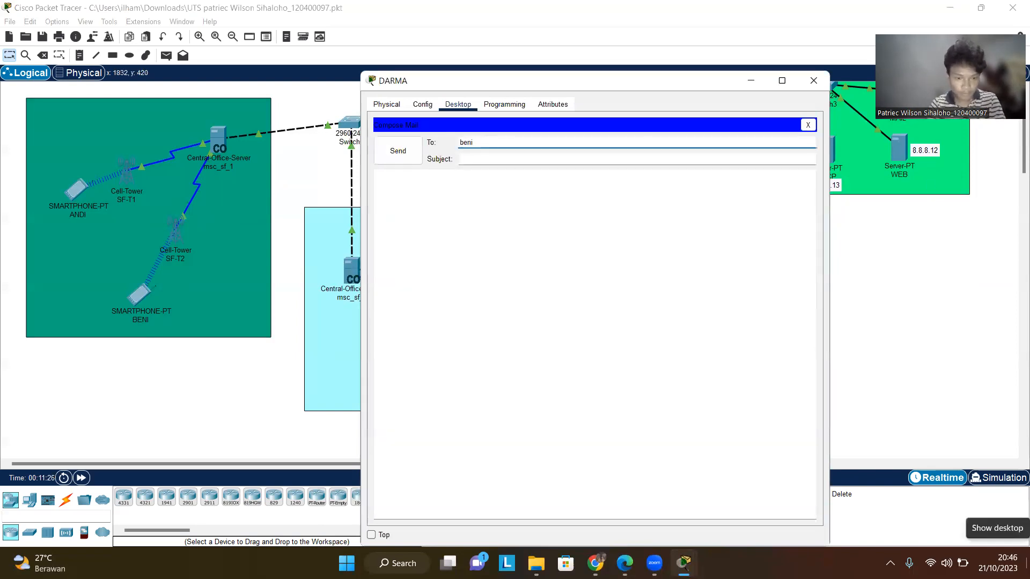
- Enter the subject haiii and the message haii, send the mail and close DARMA's window
left_click(487, 159)
type("haiii")
key("Tab")
type("haii")
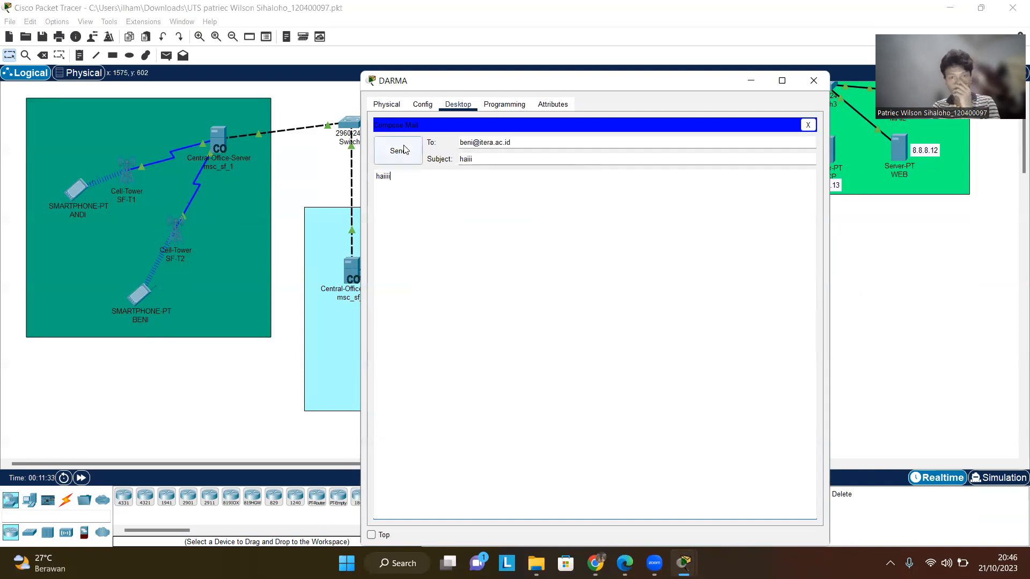
left_click(424, 150)
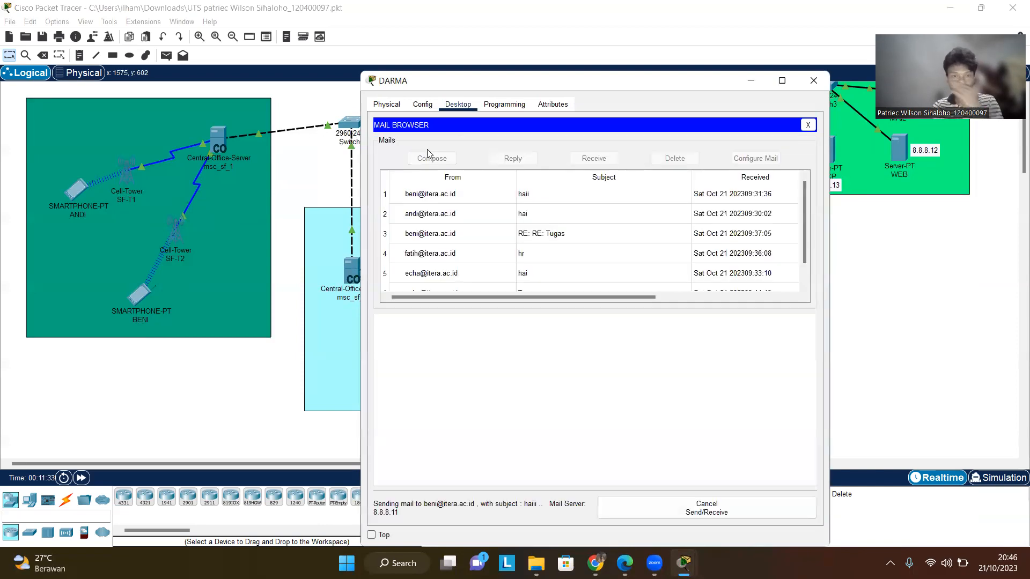
left_click(815, 80)
- Open BENI's email client, receive new mail, open DARMA's haiii mail and close the window
left_click(145, 303)
double_click(145, 303)
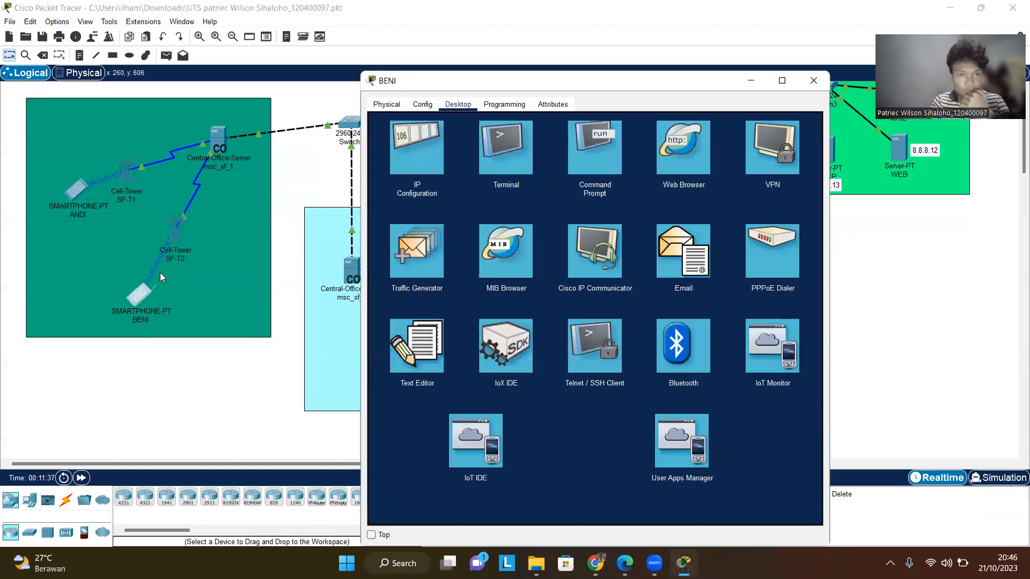
left_click(683, 252)
left_click(593, 159)
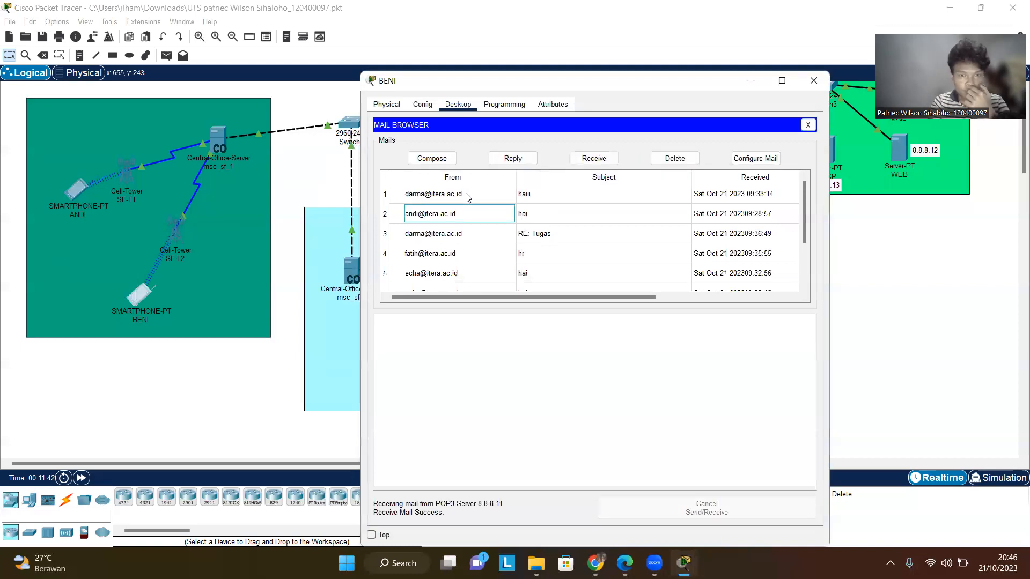
double_click(466, 196)
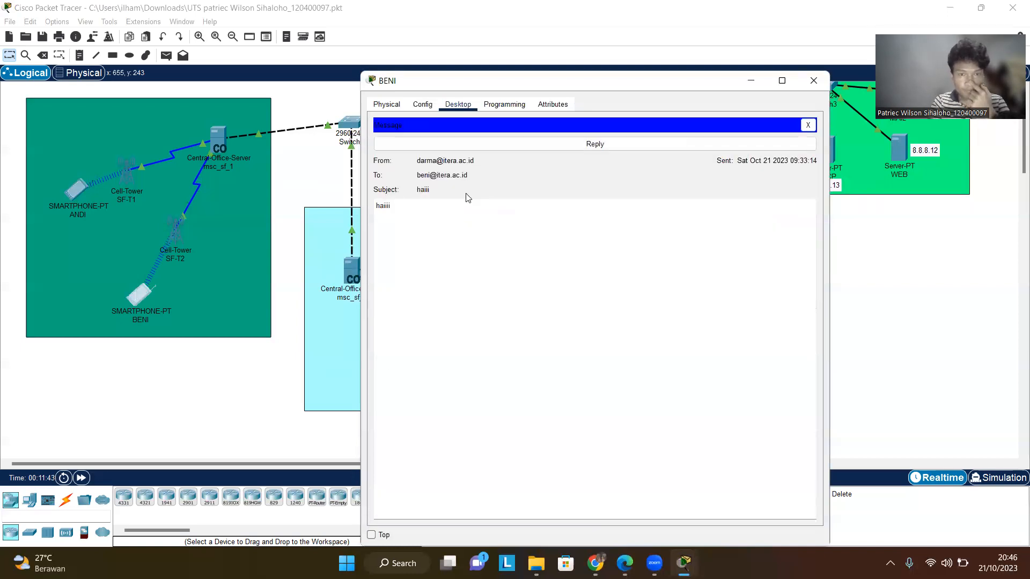
left_click(804, 80)
scroll(715, 290, "up", 2)
scroll(714, 290, "down", 3)
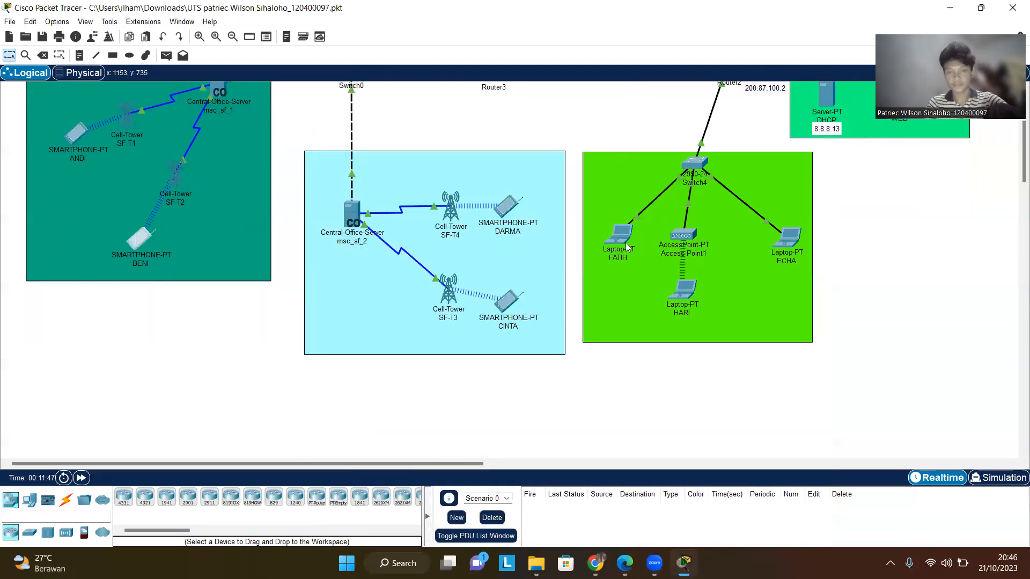
scroll(606, 255, "up", 2)
scroll(717, 372, "down", 1)
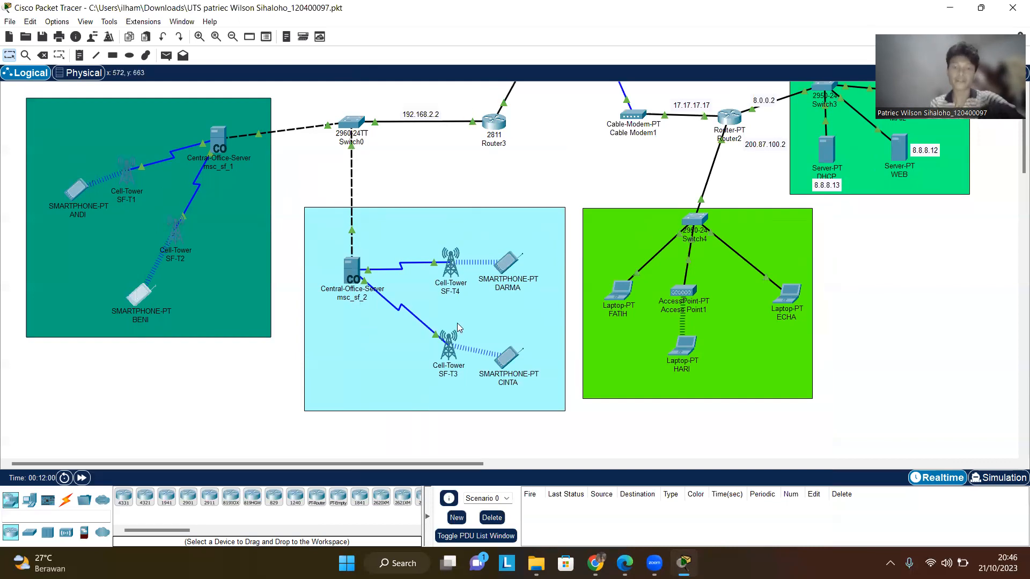
left_click(785, 298)
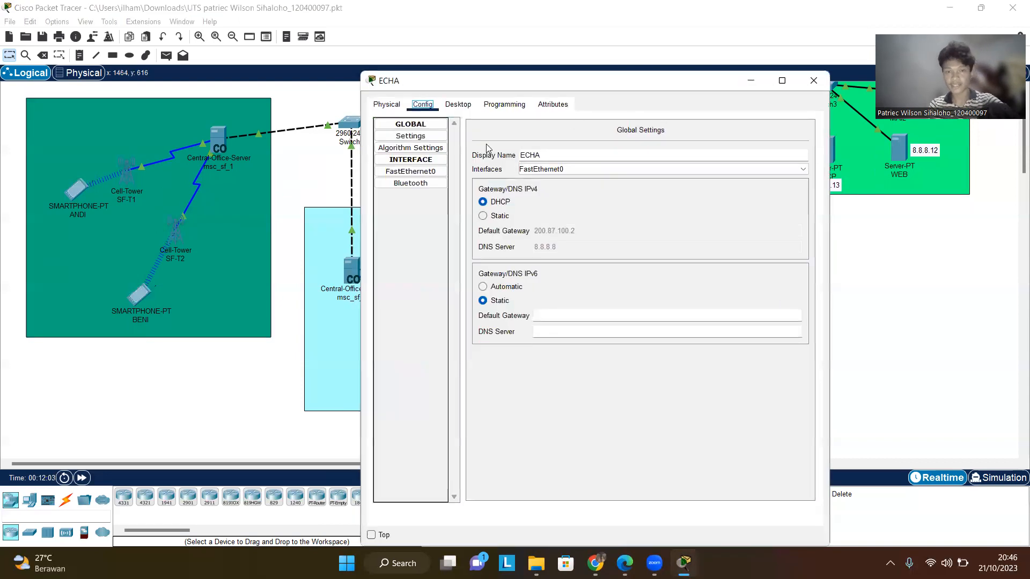
left_click(458, 105)
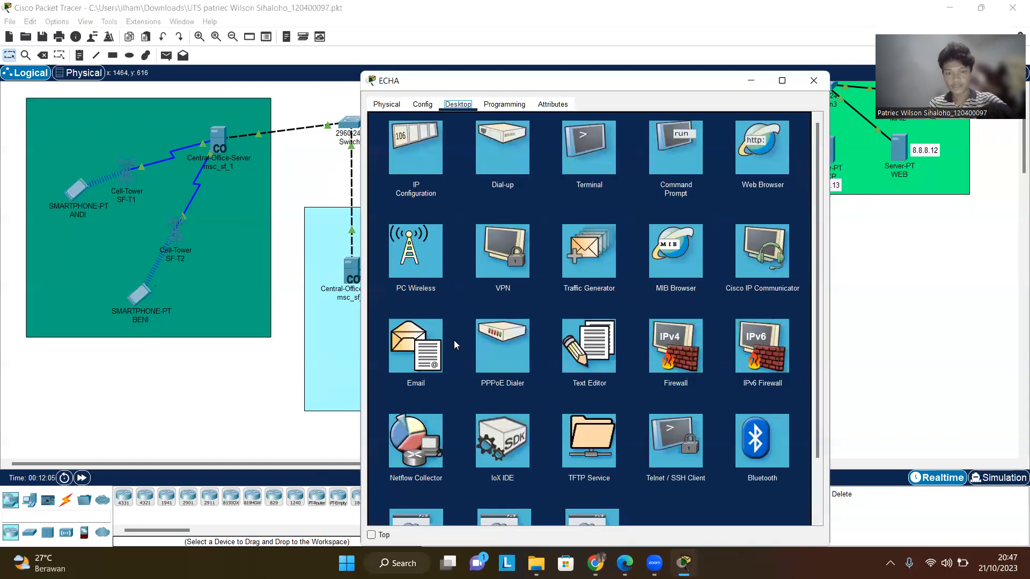
left_click(440, 346)
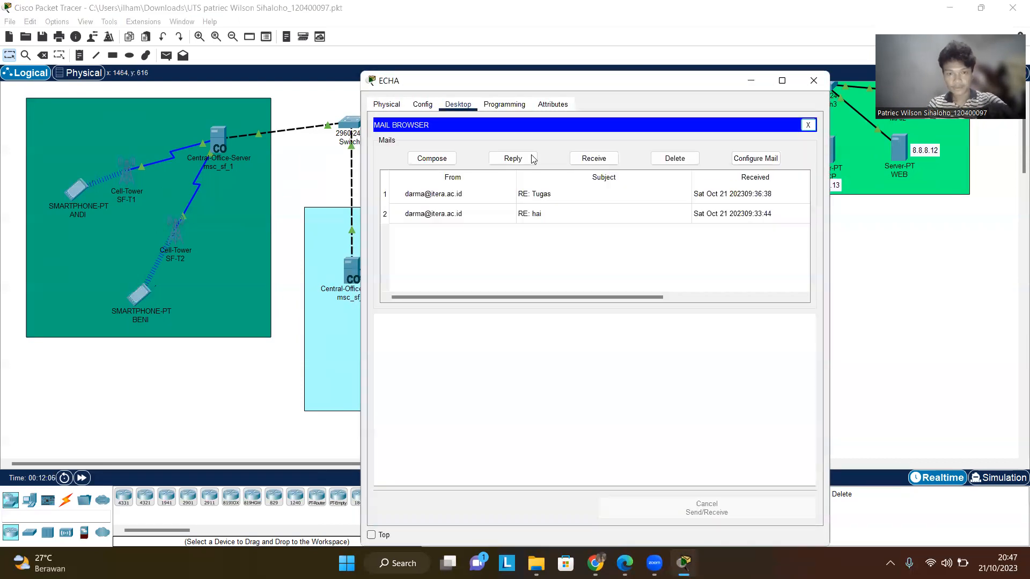
left_click(440, 160)
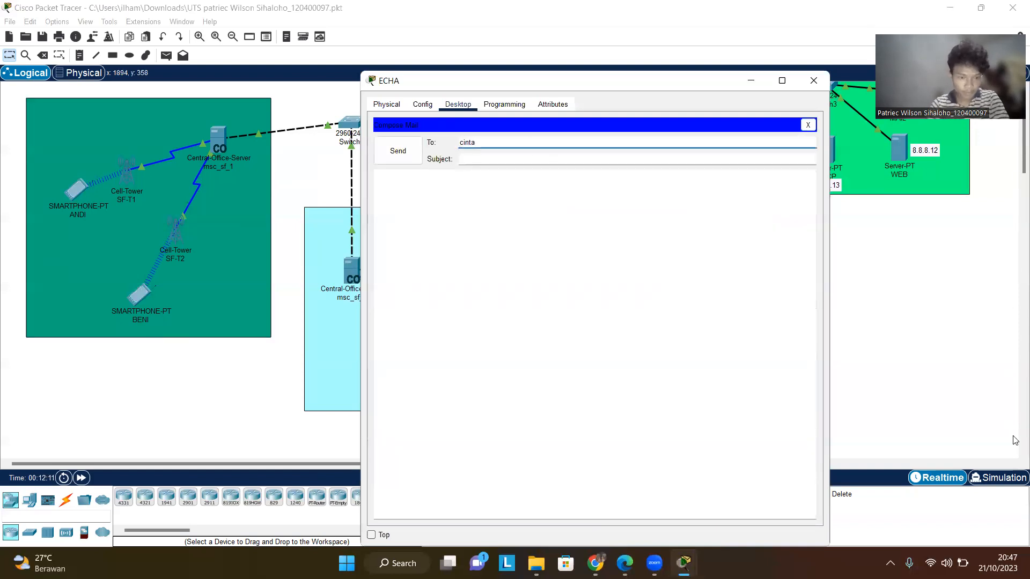
- Enter the subject haii, send the mail to CINTA and close ECHA's window
key("Tab")
type("hai")
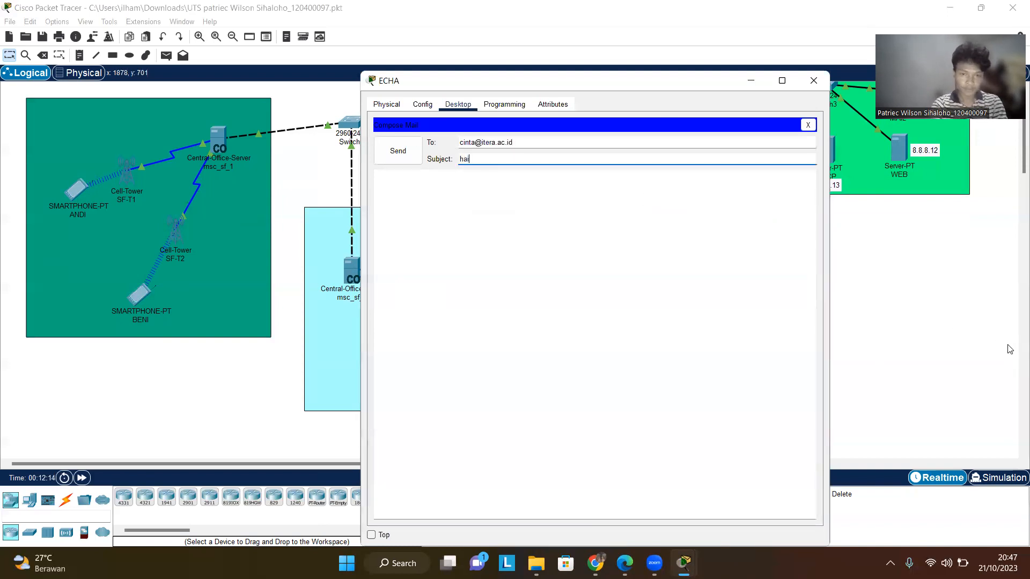
left_click(559, 206)
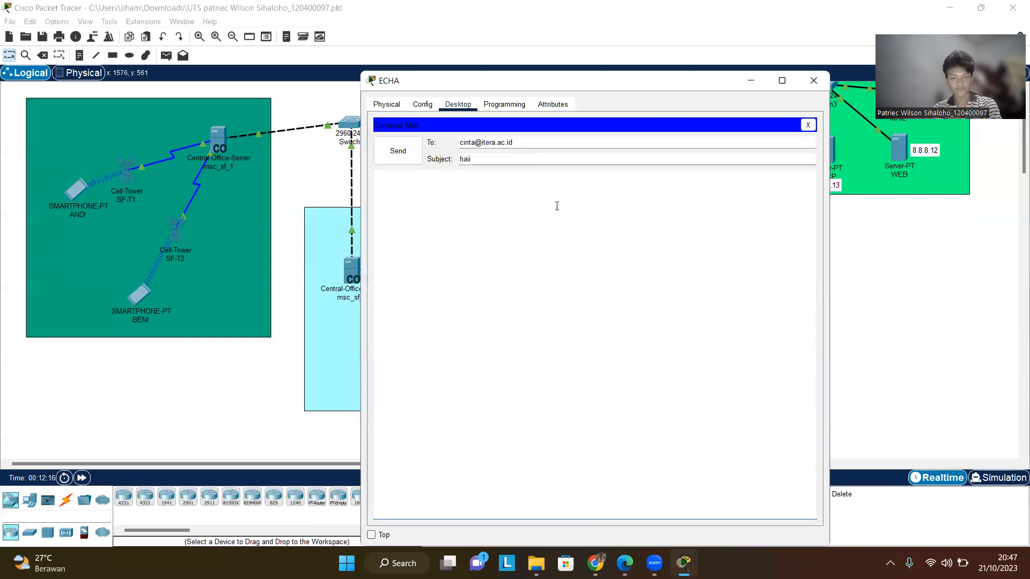
left_click(398, 151)
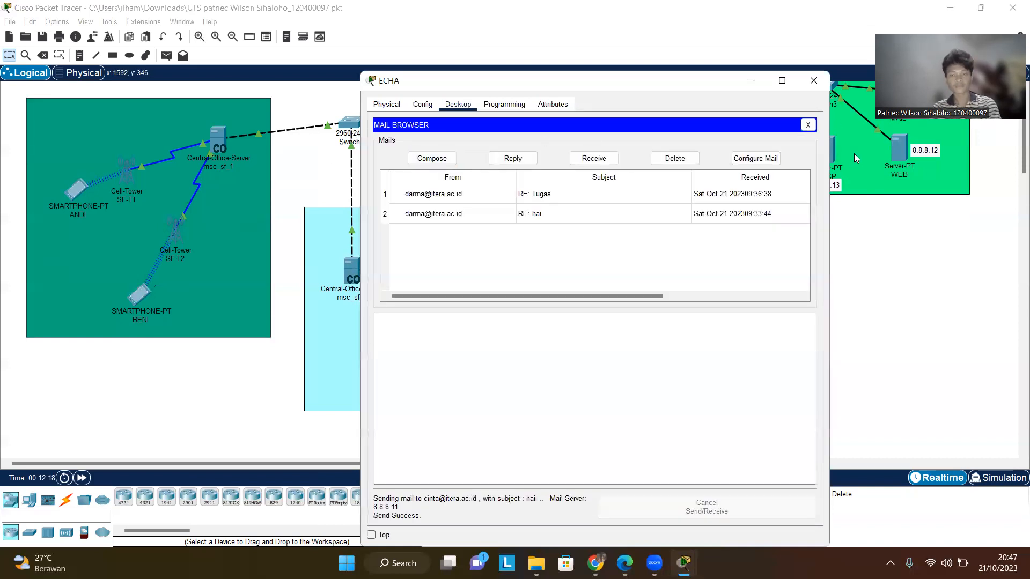
left_click(813, 80)
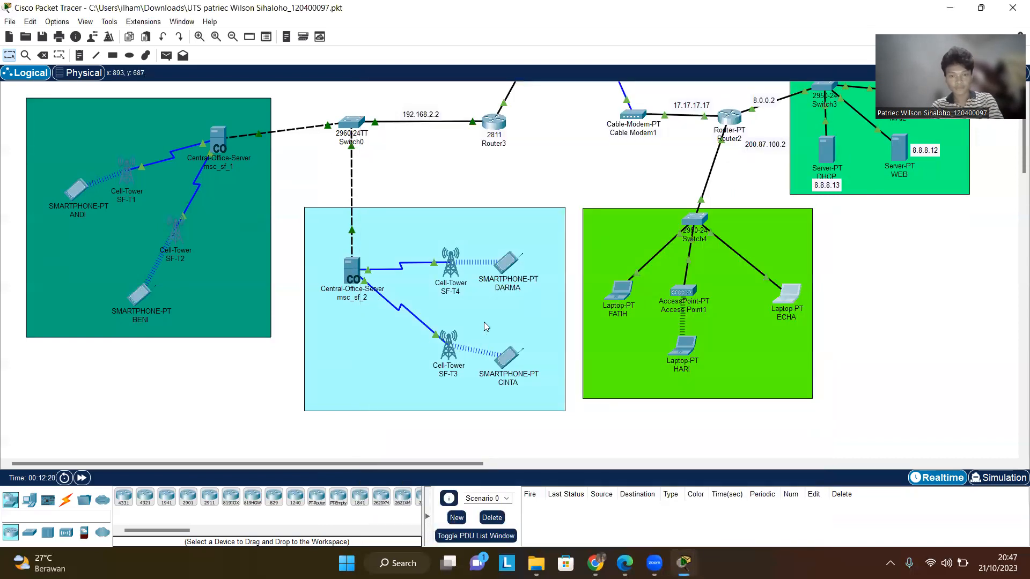
- Open CINTA's email client, receive new mail, view ECHA's haii mail and close the window
left_click(508, 358)
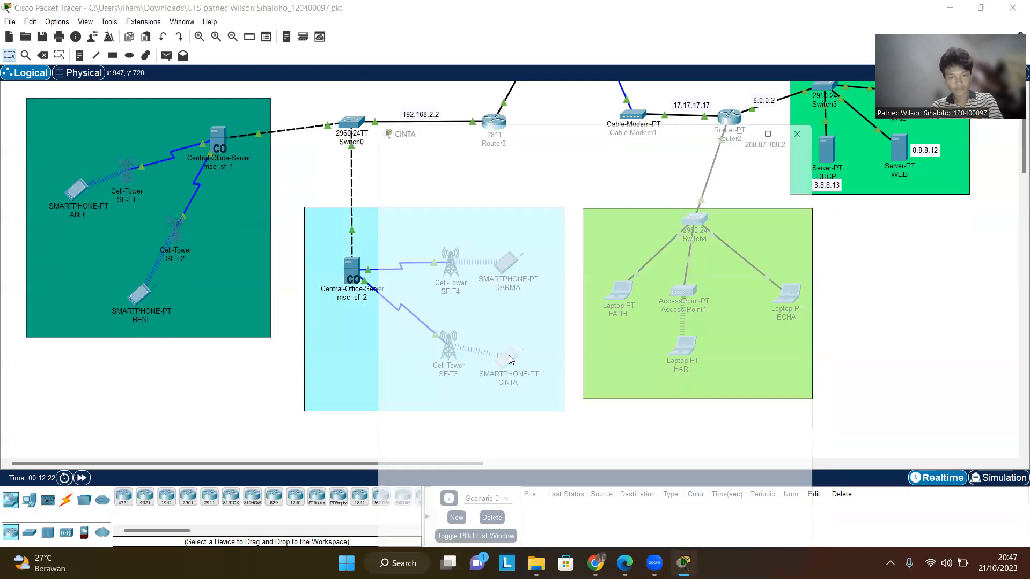
left_click(431, 143)
left_click(458, 142)
left_click(429, 141)
left_click(490, 142)
left_click(459, 142)
left_click(808, 160)
left_click(704, 290)
left_click(593, 195)
left_click(494, 230)
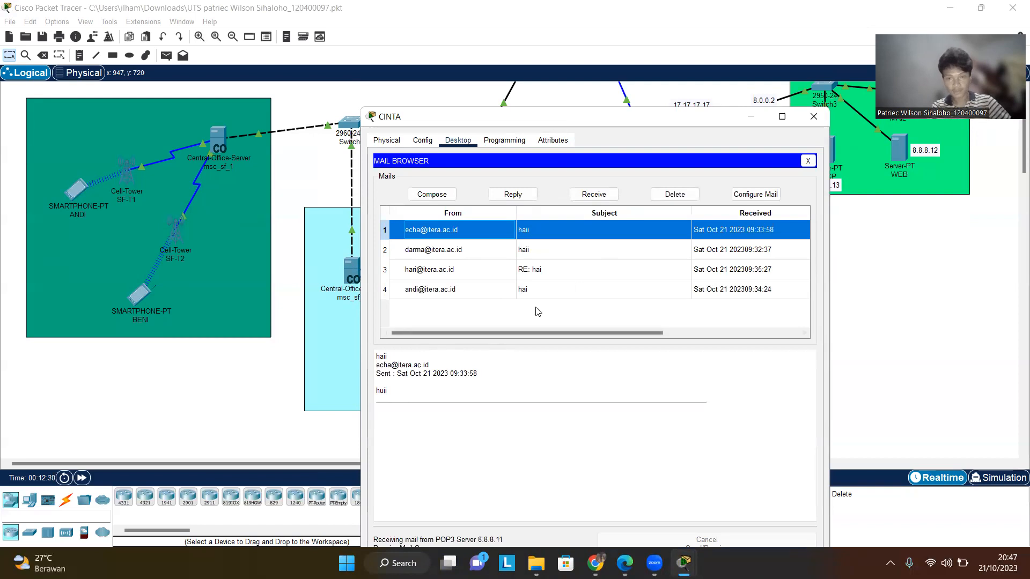
left_click(814, 116)
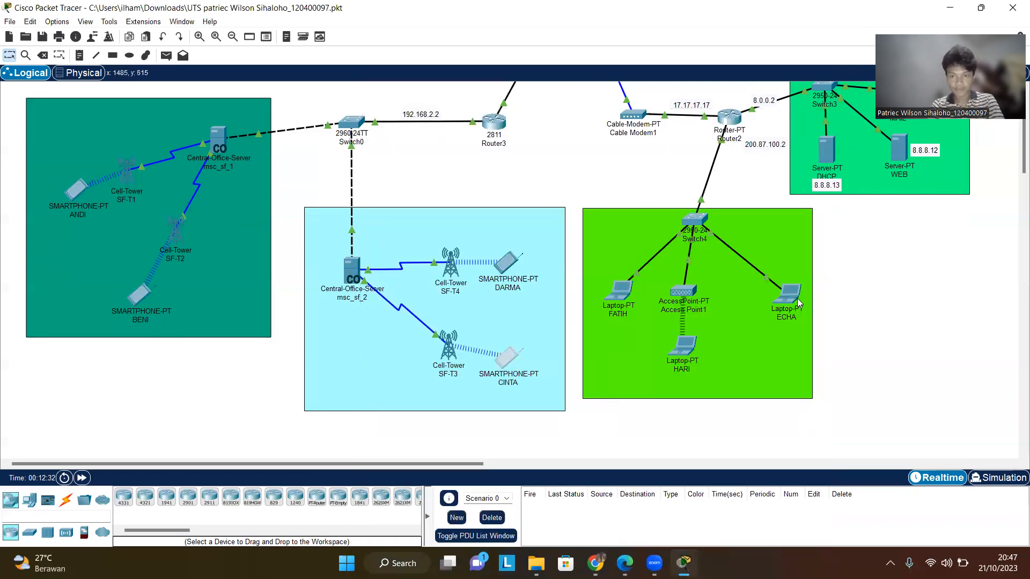
mouse_move(788, 301)
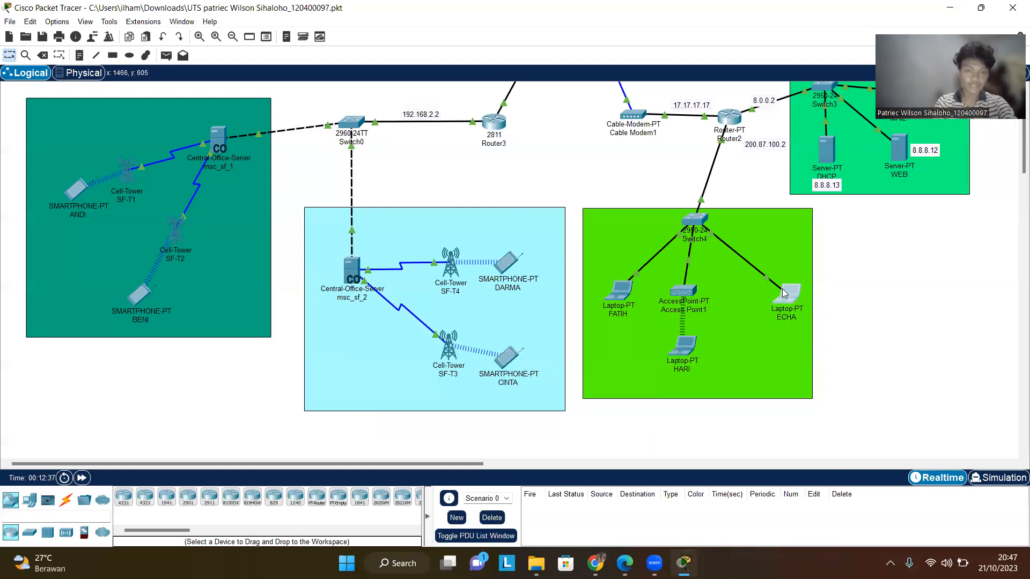
left_click(784, 294)
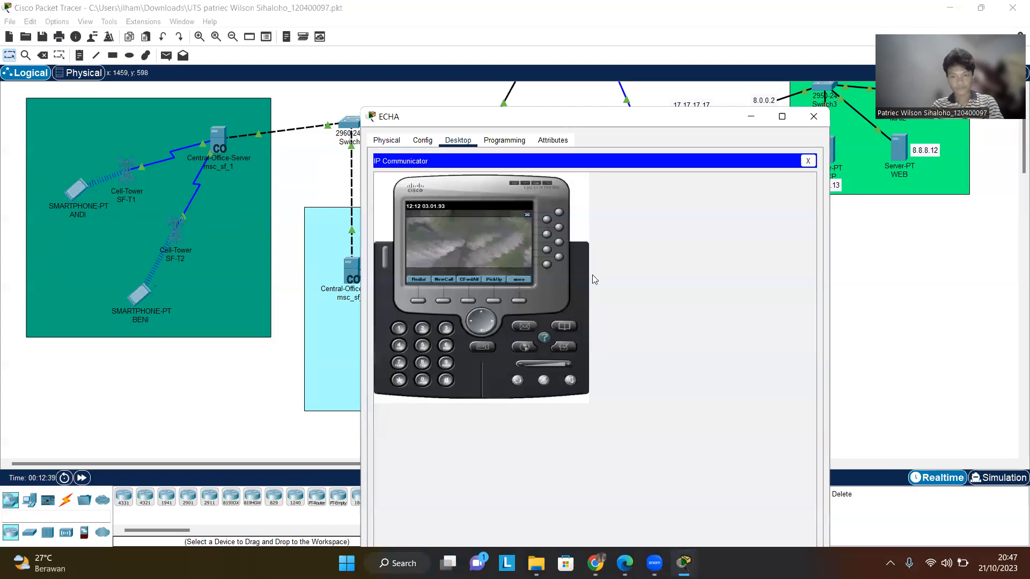
left_click(806, 160)
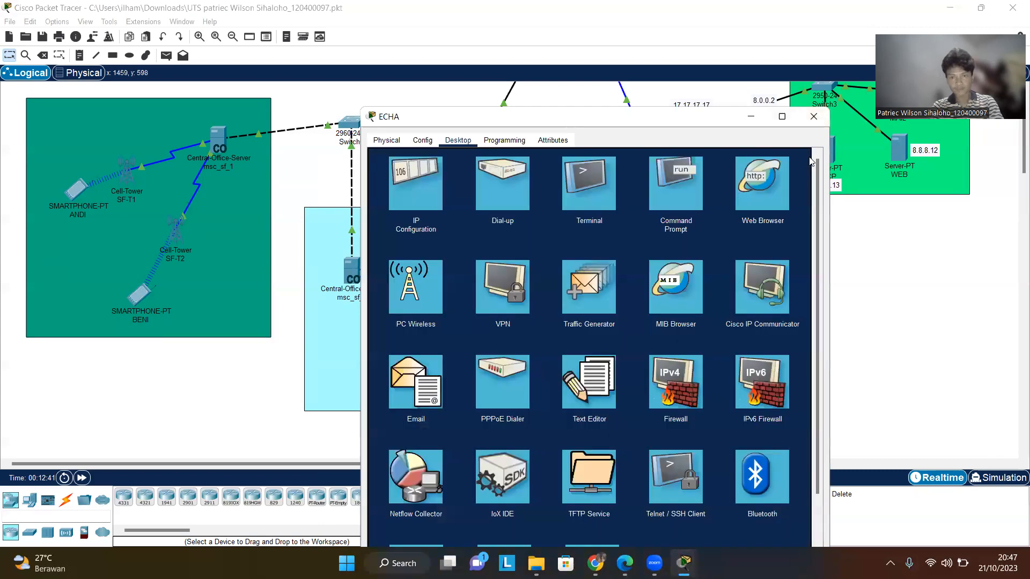
left_click(575, 382)
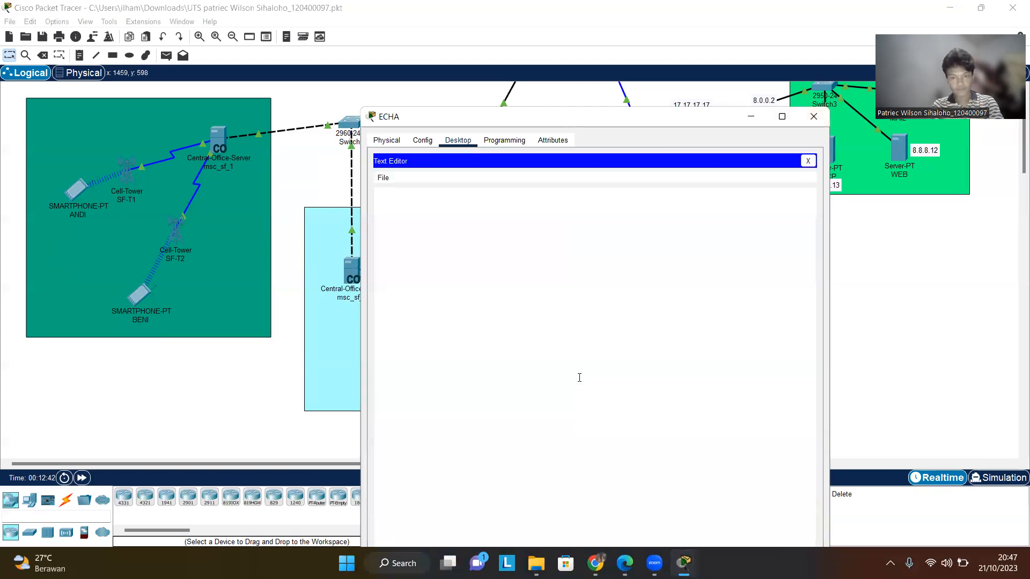
left_click(806, 161)
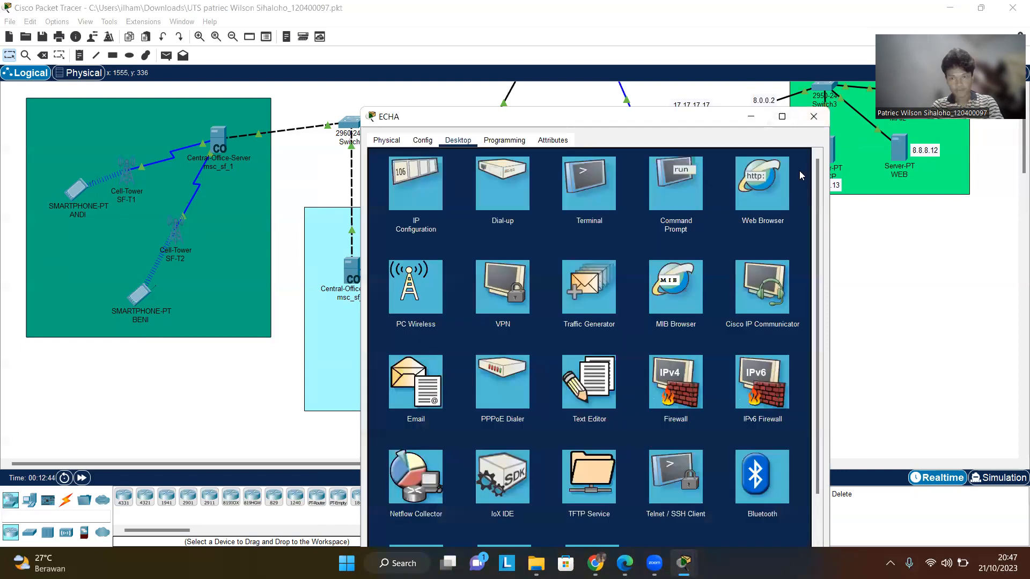
left_click(449, 390)
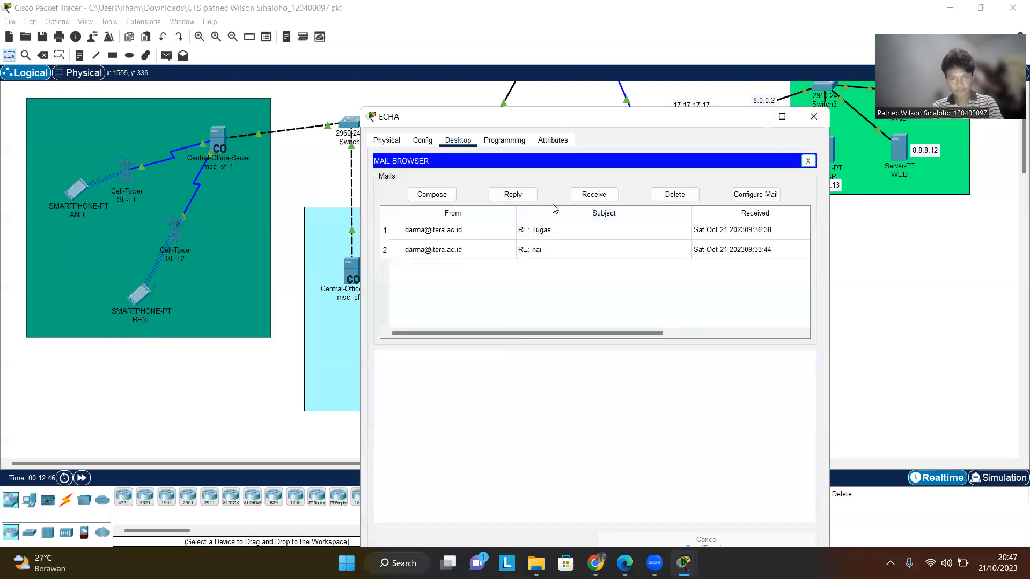
left_click(451, 197)
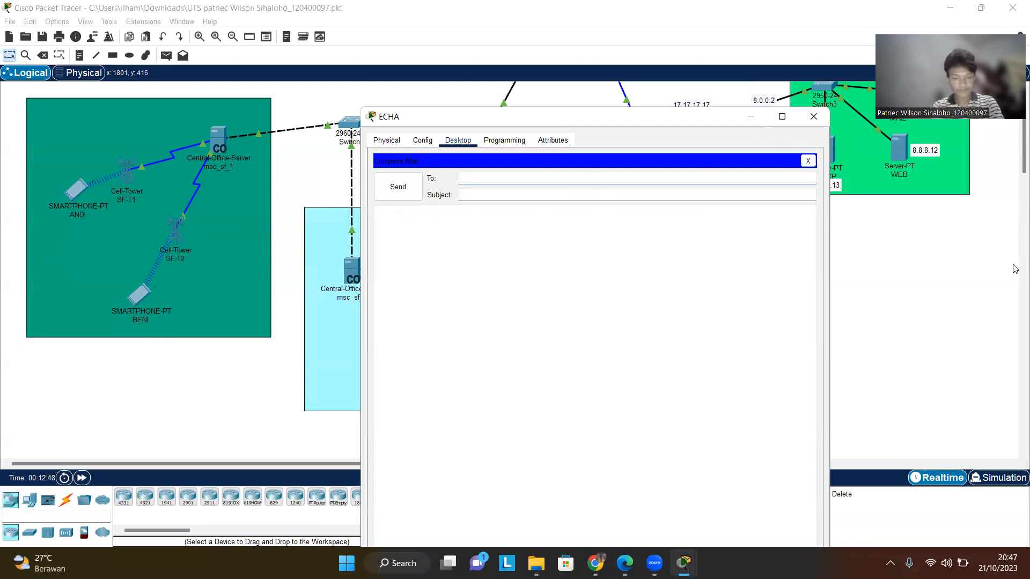
- Enter the subject haii and body haii, send the mail to BENI and close ECHA's window
left_click(629, 190)
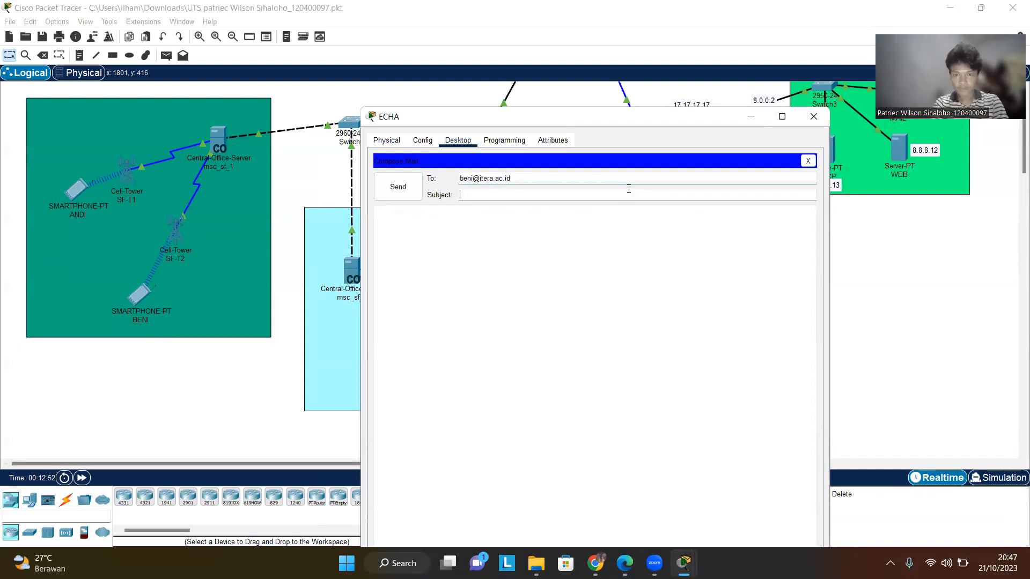
type("haii")
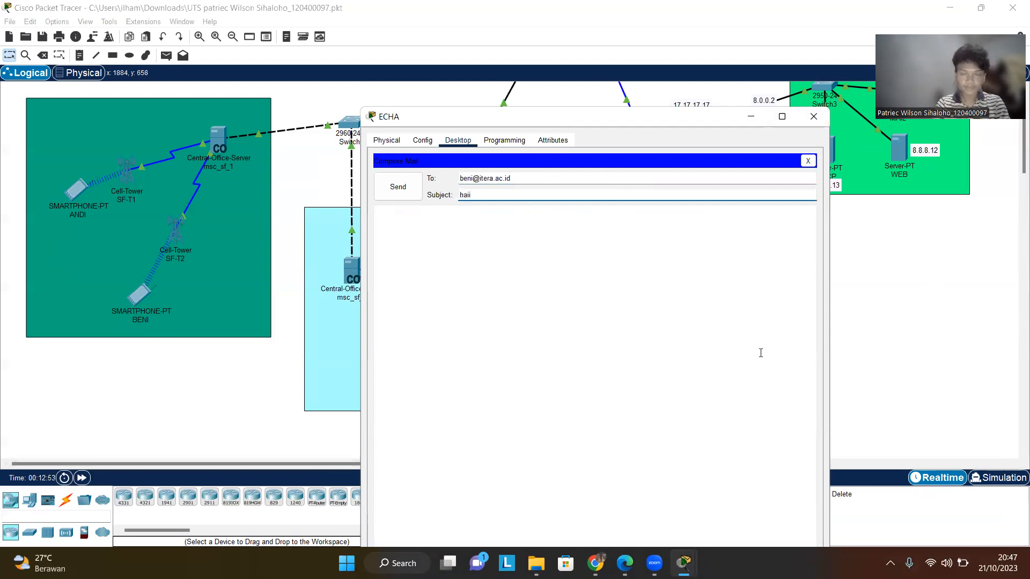
left_click(580, 345)
type("hai")
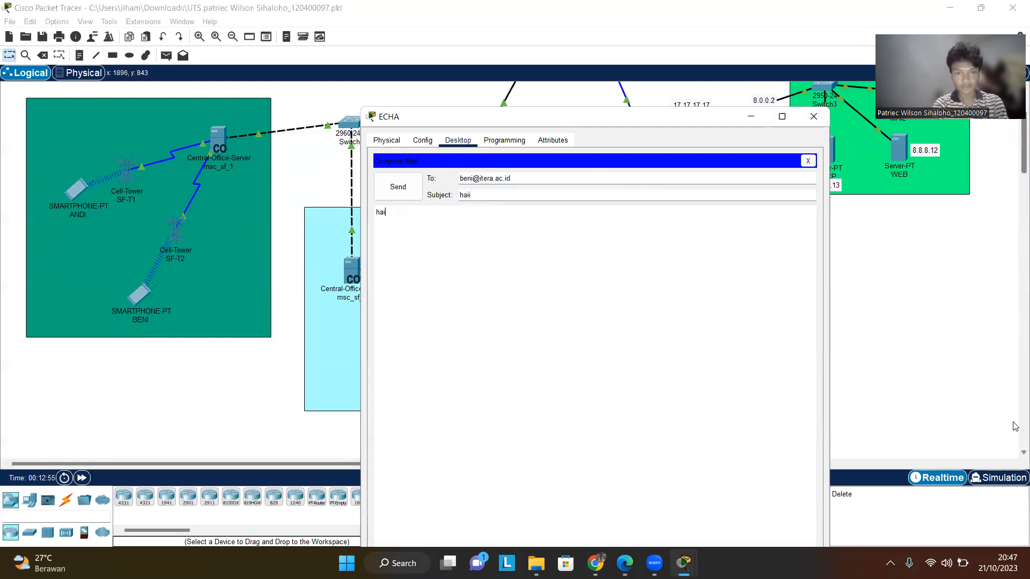
type("i")
left_click(398, 187)
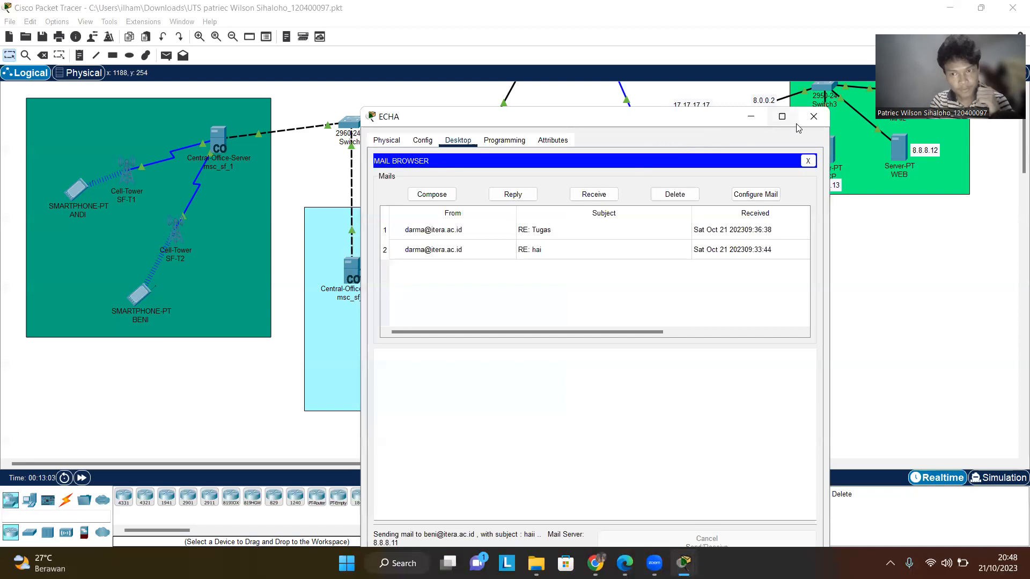
left_click(813, 116)
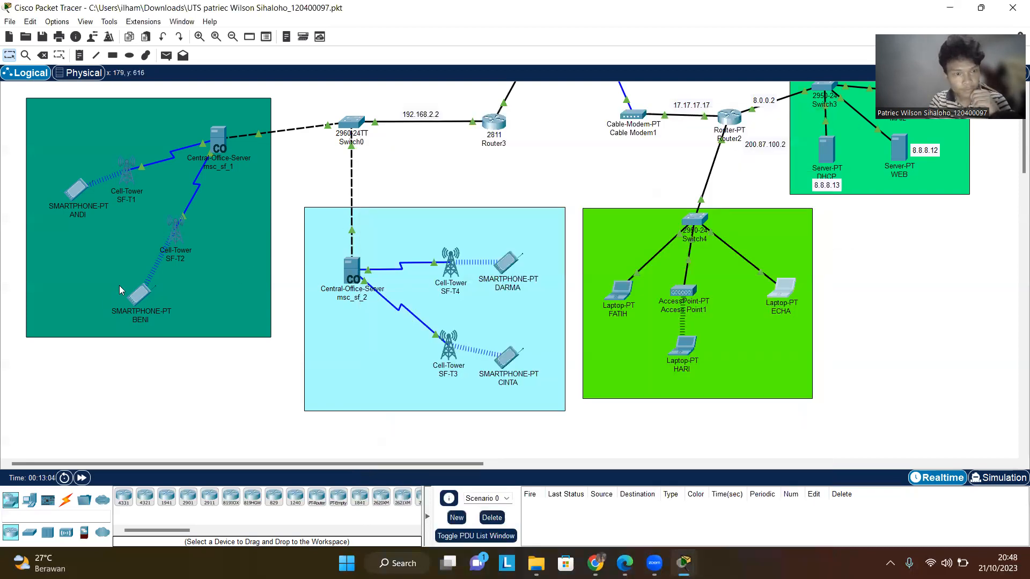
- Open smartphone BENI's email client, receive new mail, view ECHA's haii message and close the window
left_click(142, 297)
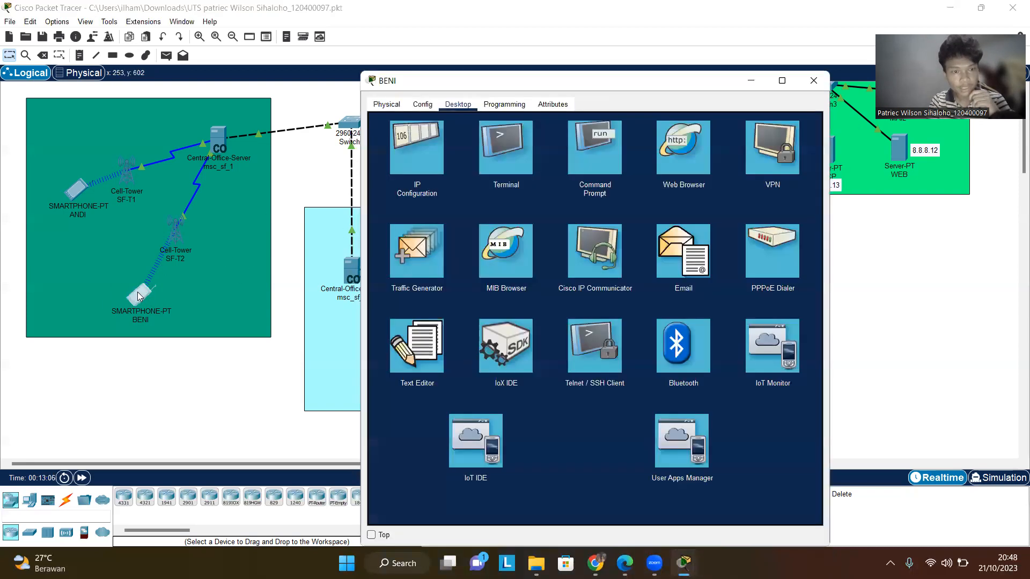
left_click(682, 250)
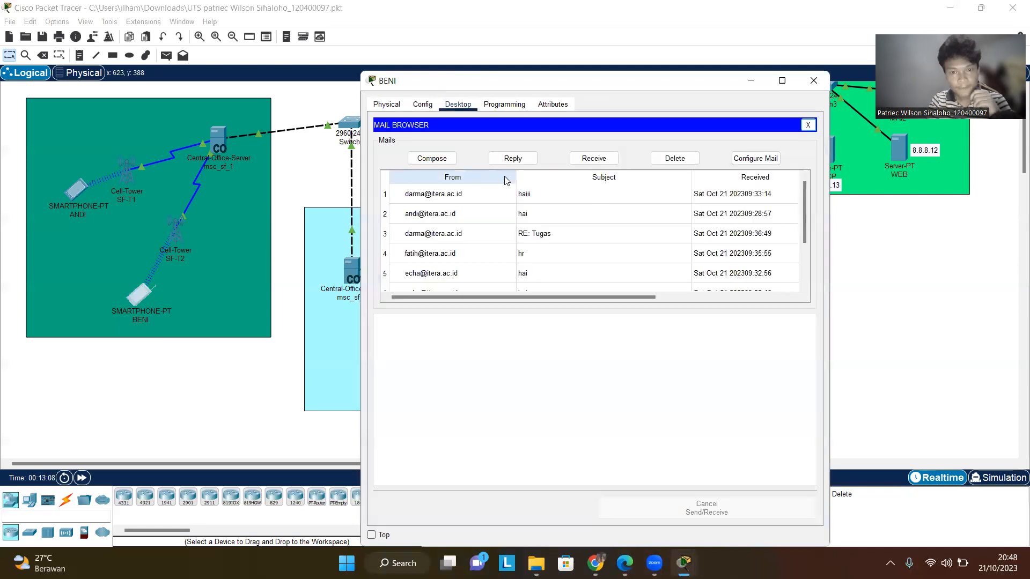
left_click(588, 158)
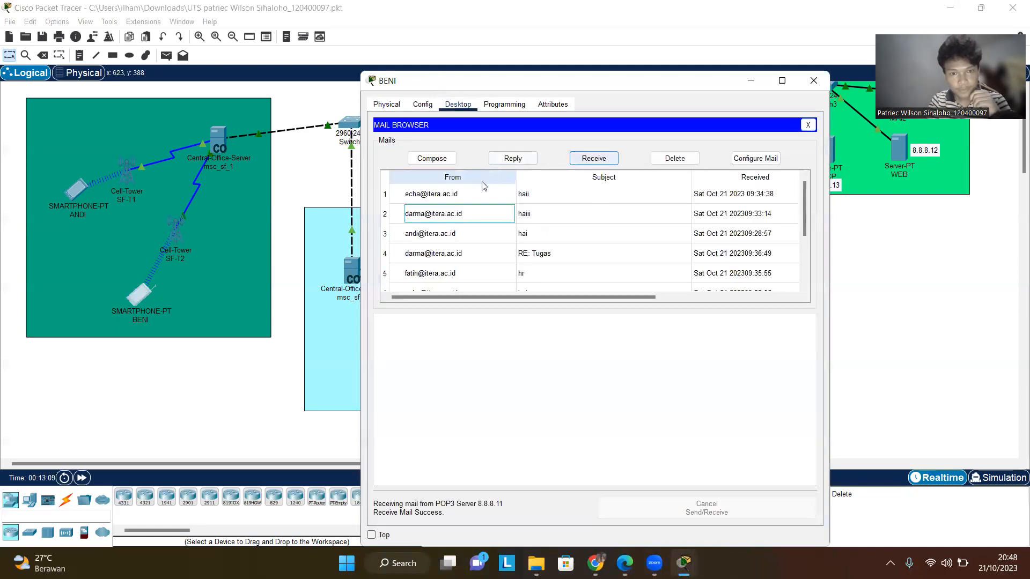
left_click(462, 194)
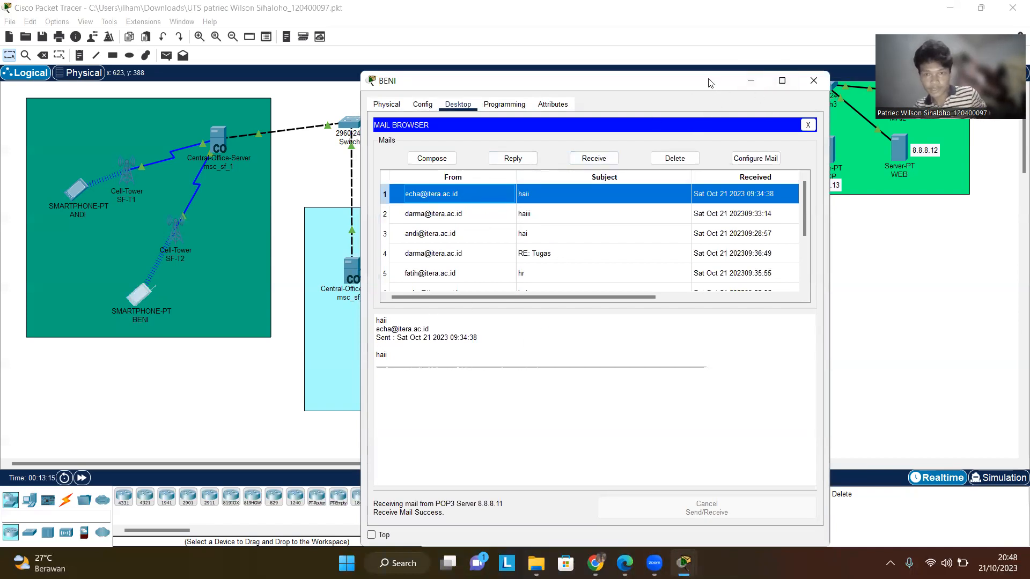
left_click(813, 80)
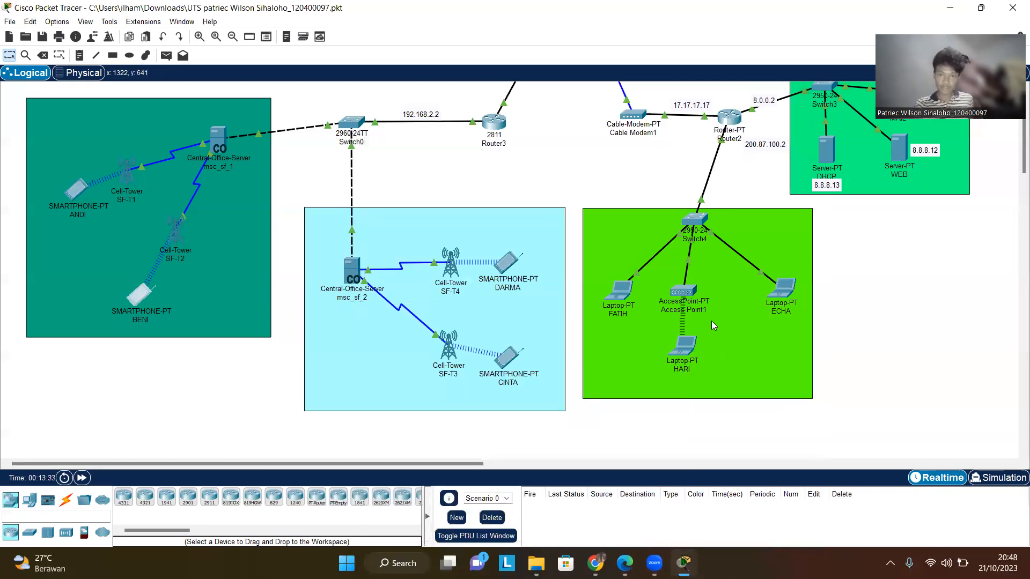
- Open laptop FATIH's email client and compose a new mail addressed to HARI's itera.ac.id address
left_click(621, 293)
left_click(458, 104)
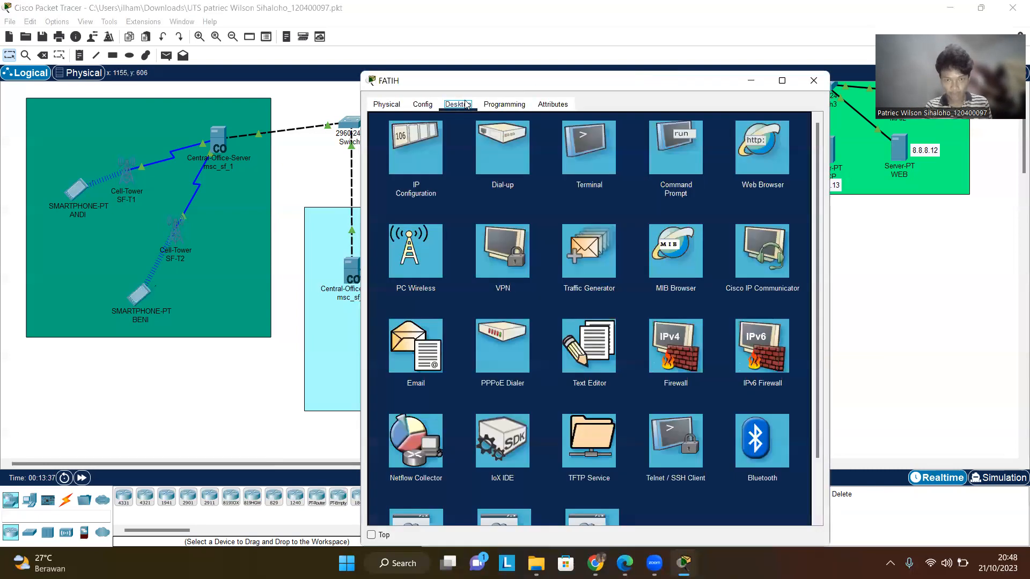
left_click(442, 352)
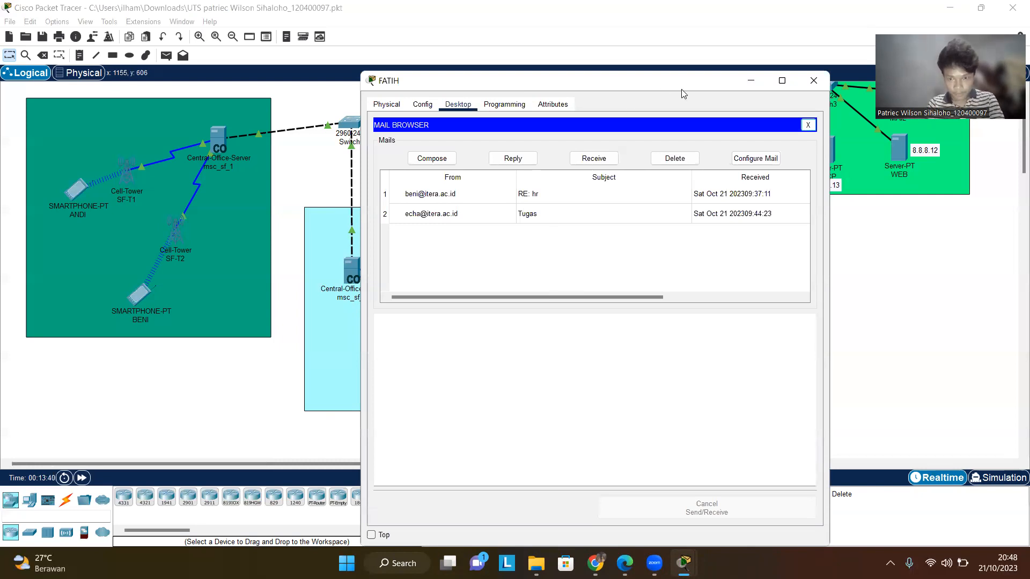
left_click_drag(681, 89, 680, 133)
left_click(431, 203)
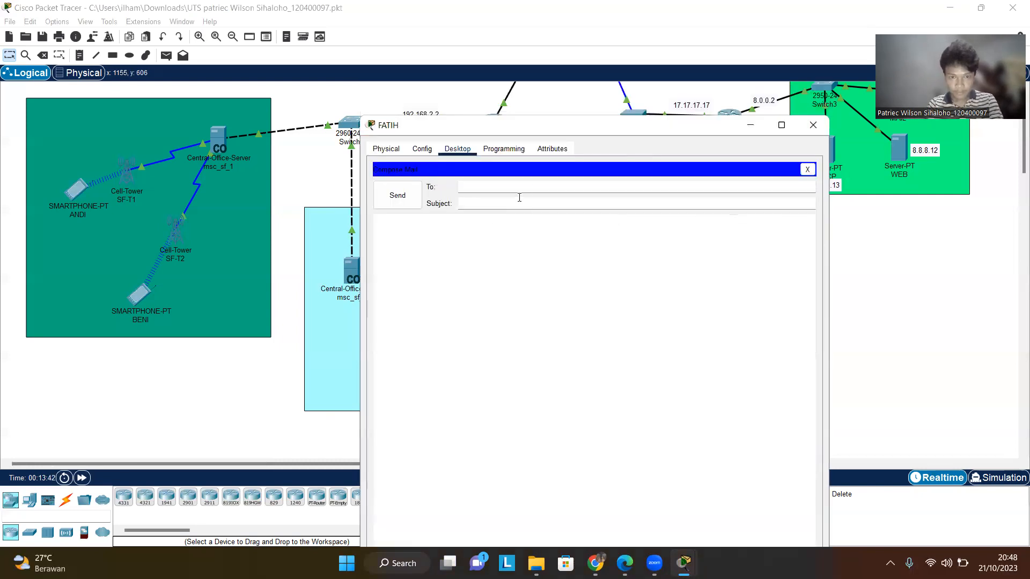
key("Tab")
type("haii")
- Enter the subject haii and body haiii, send the mail to HARI and close FATIH's window
left_click(648, 331)
type("hai")
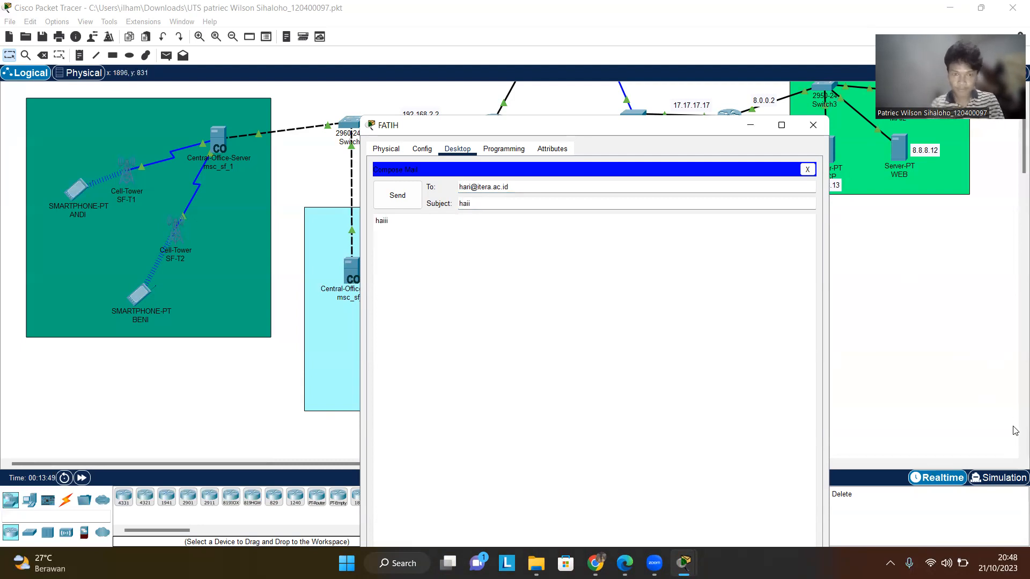
left_click(1013, 427)
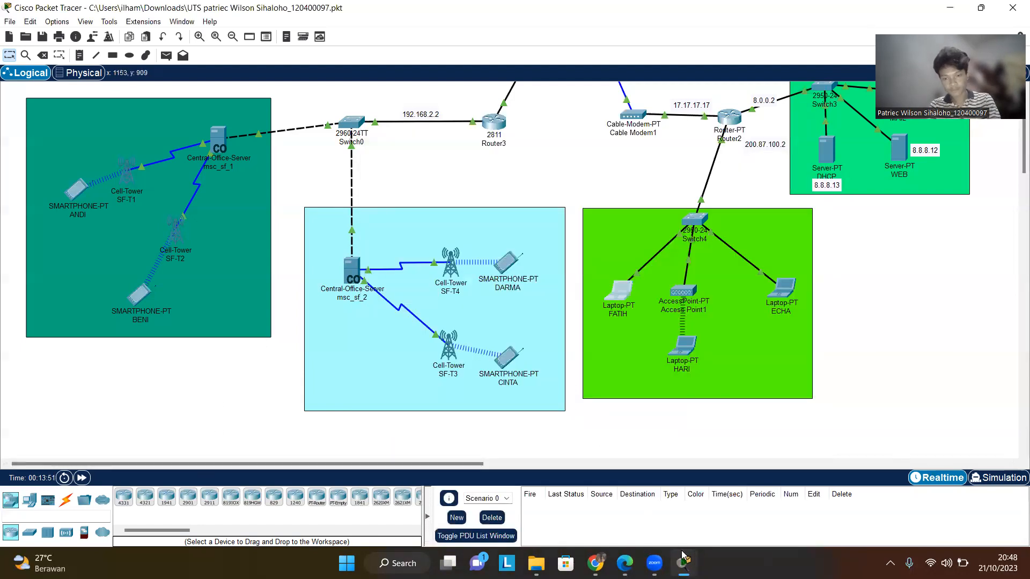
mouse_move(683, 563)
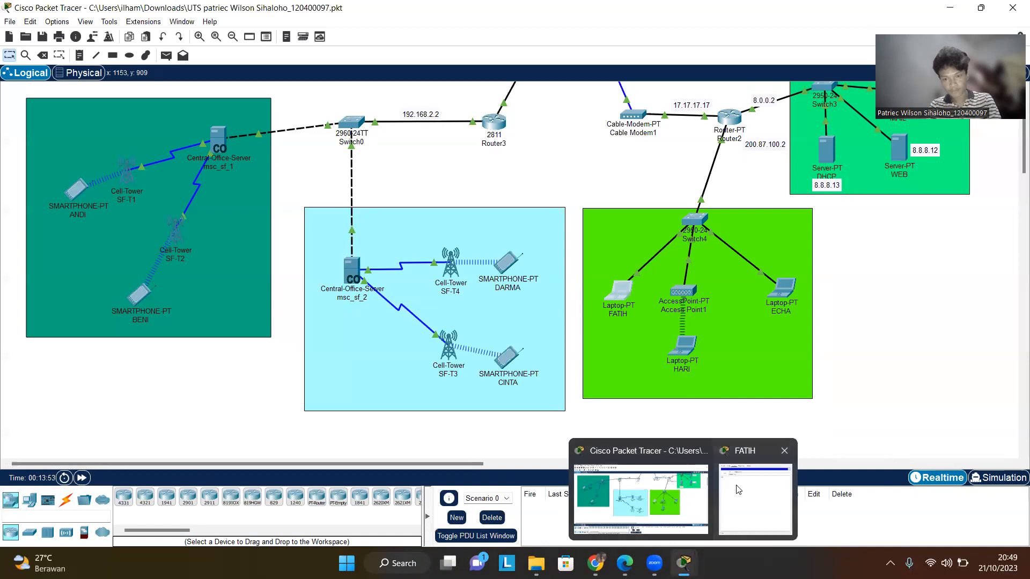
left_click(754, 493)
left_click(397, 195)
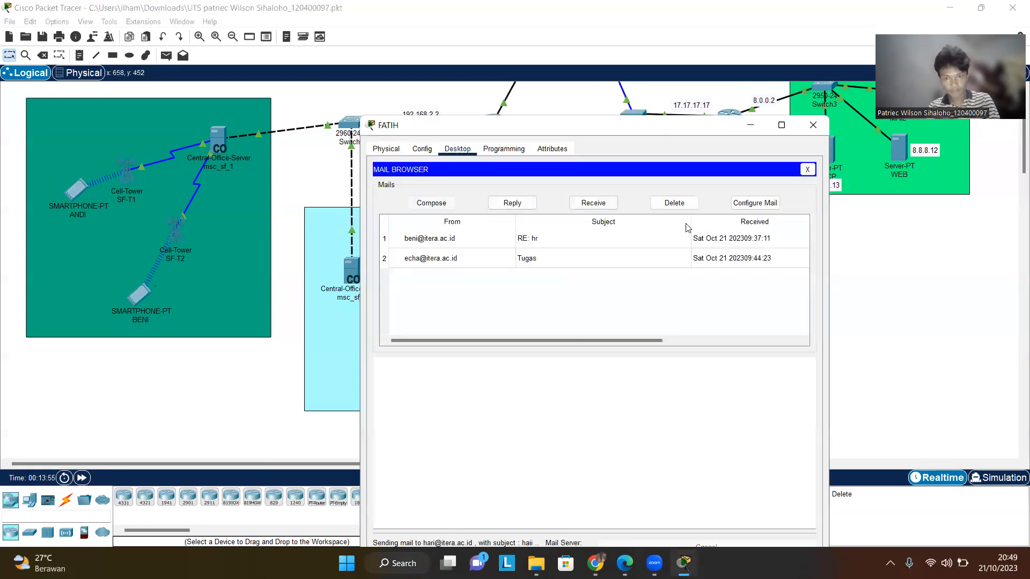
left_click(807, 123)
- Open laptop HARI's email client, receive new mail, view FATIH's haii message and close the window
left_click(690, 341)
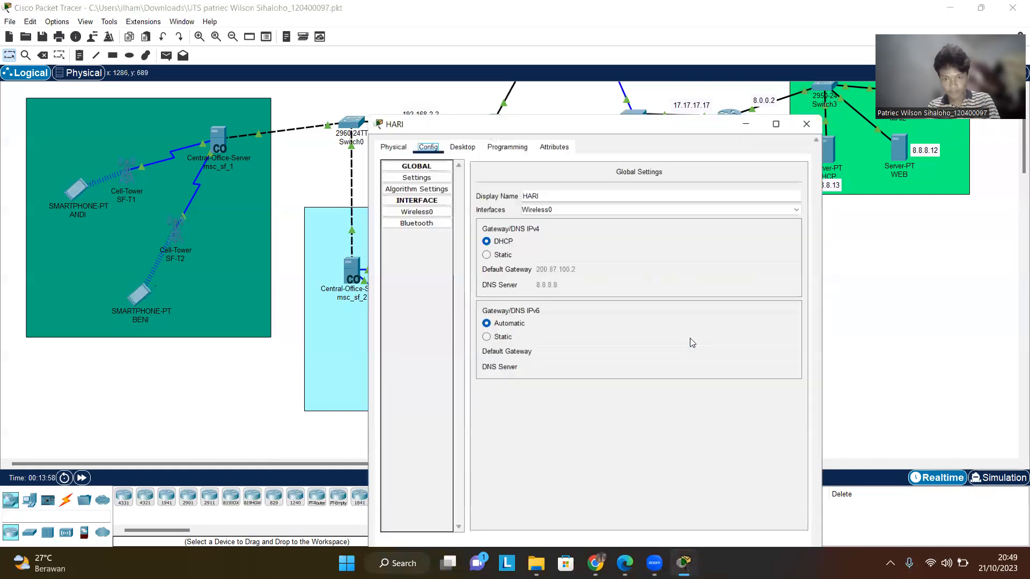
left_click(462, 147)
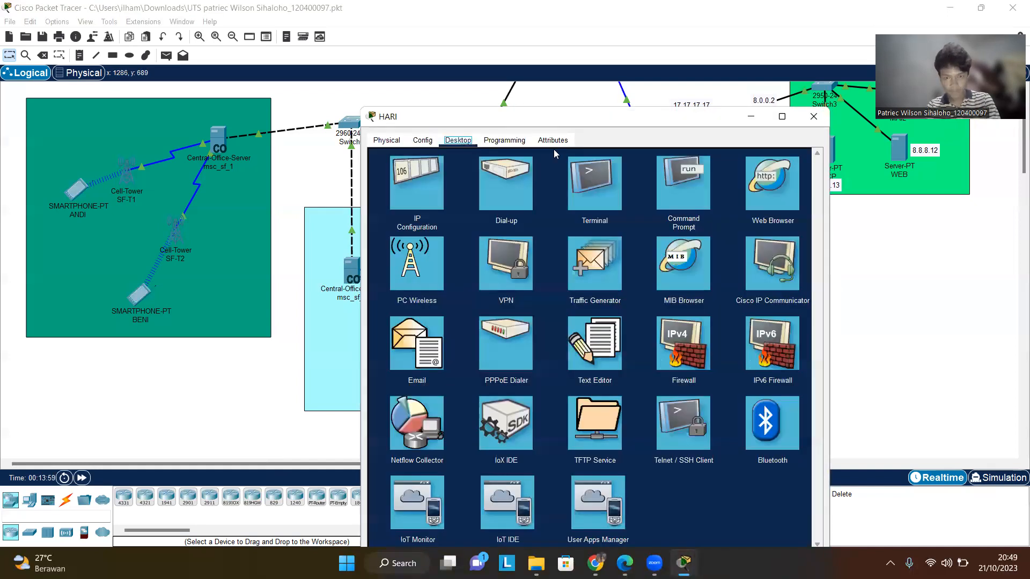
left_click(429, 394)
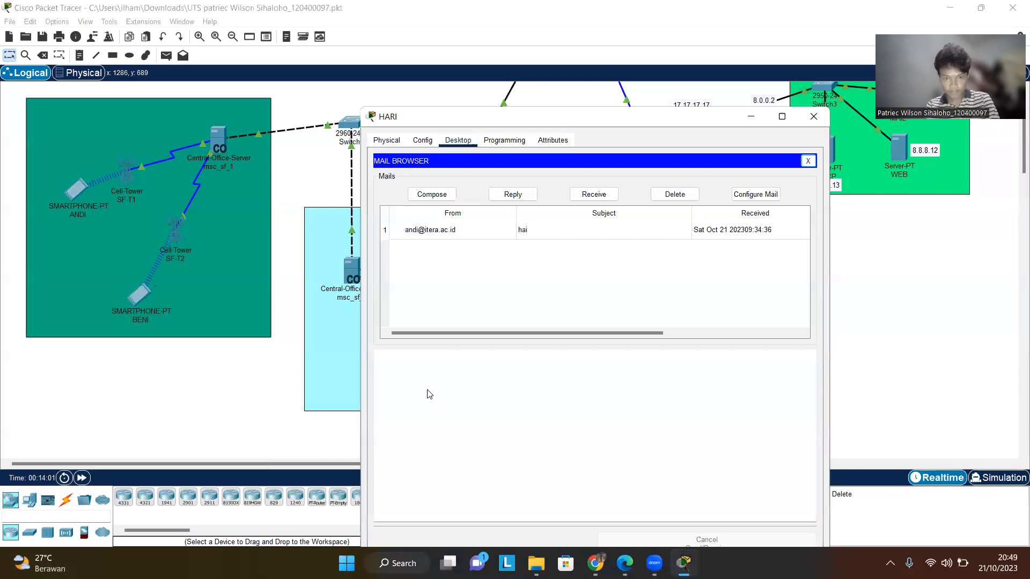
left_click(602, 193)
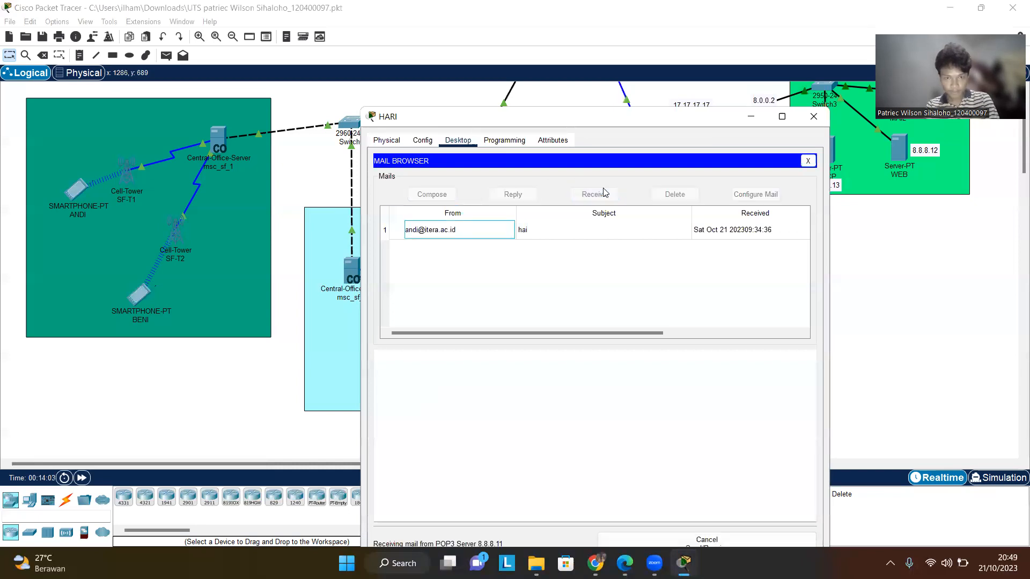
left_click(456, 234)
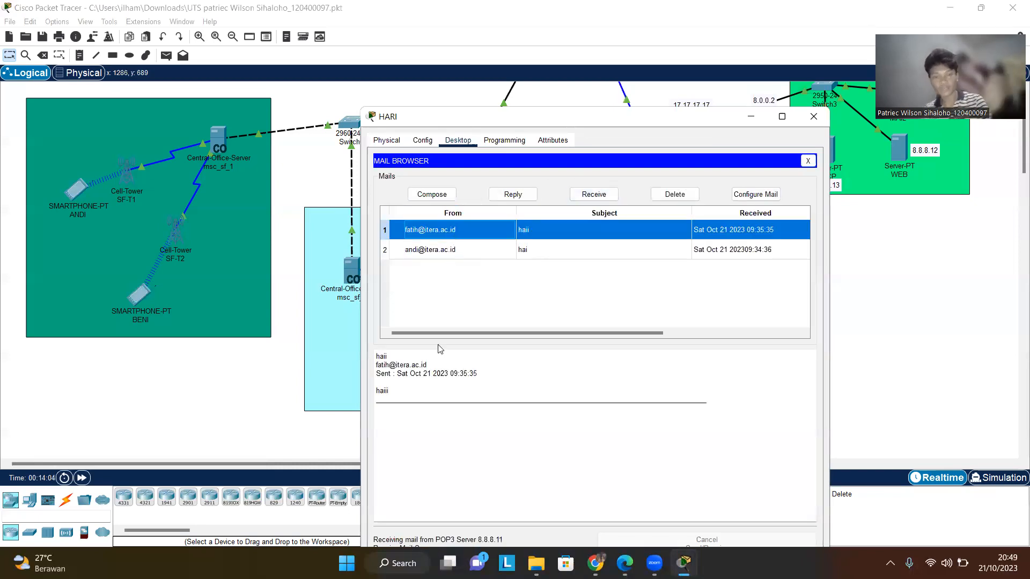
left_click(812, 117)
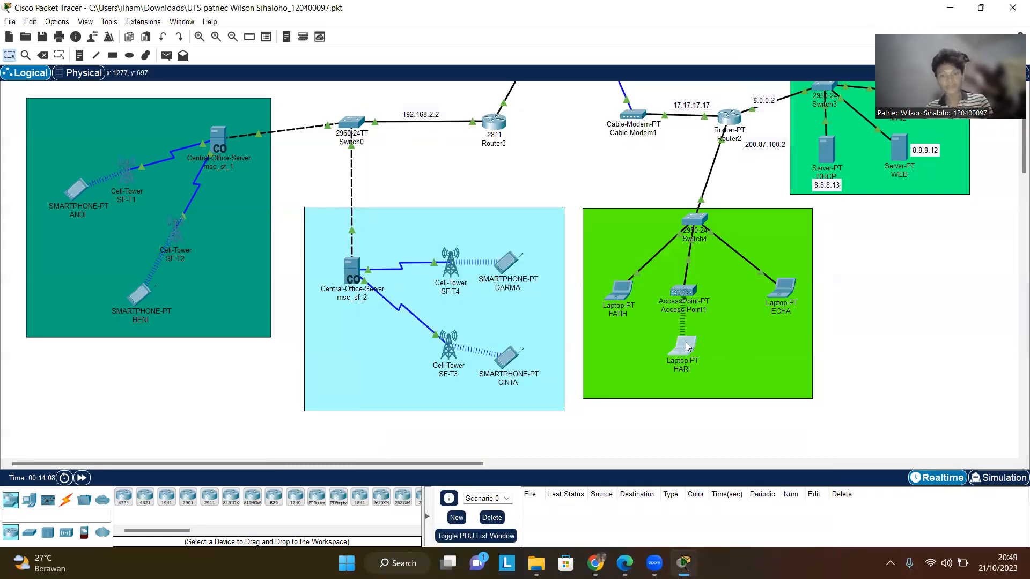
- Reopen HARI's email client and compose a new mail addressed to FATIH's itera.ac.id address
left_click(684, 345)
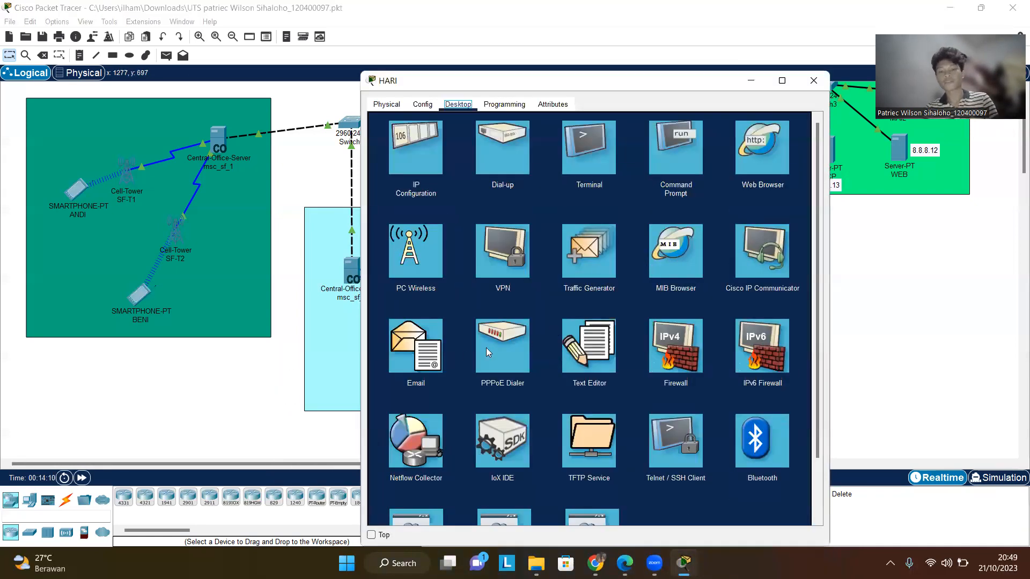
left_click(427, 359)
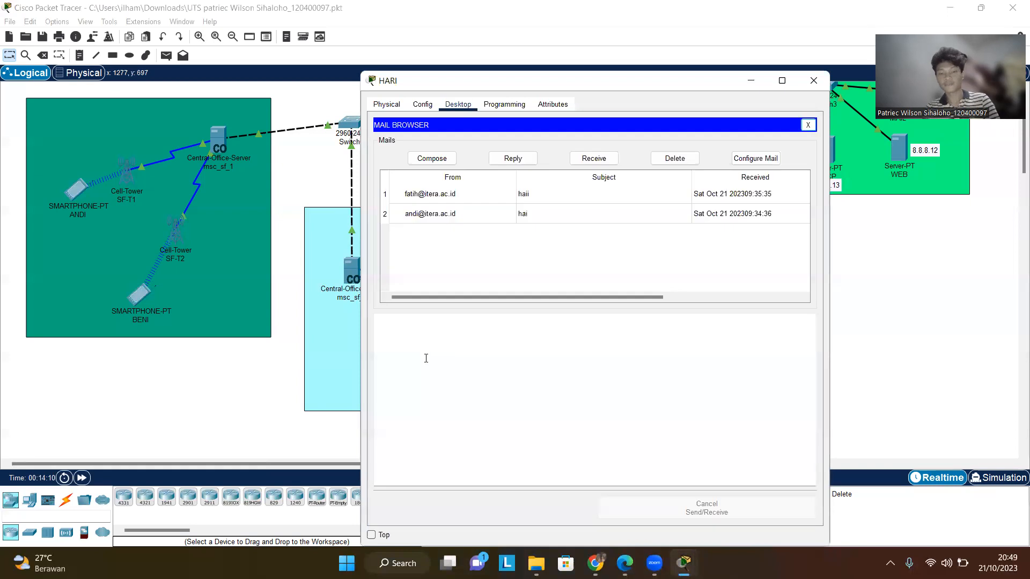
left_click(431, 158)
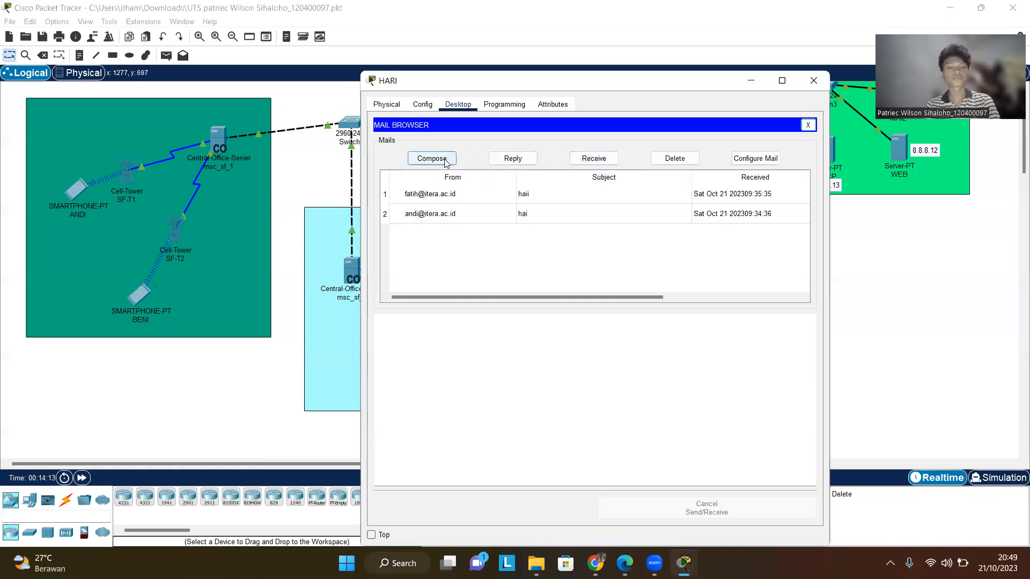
left_click(534, 146)
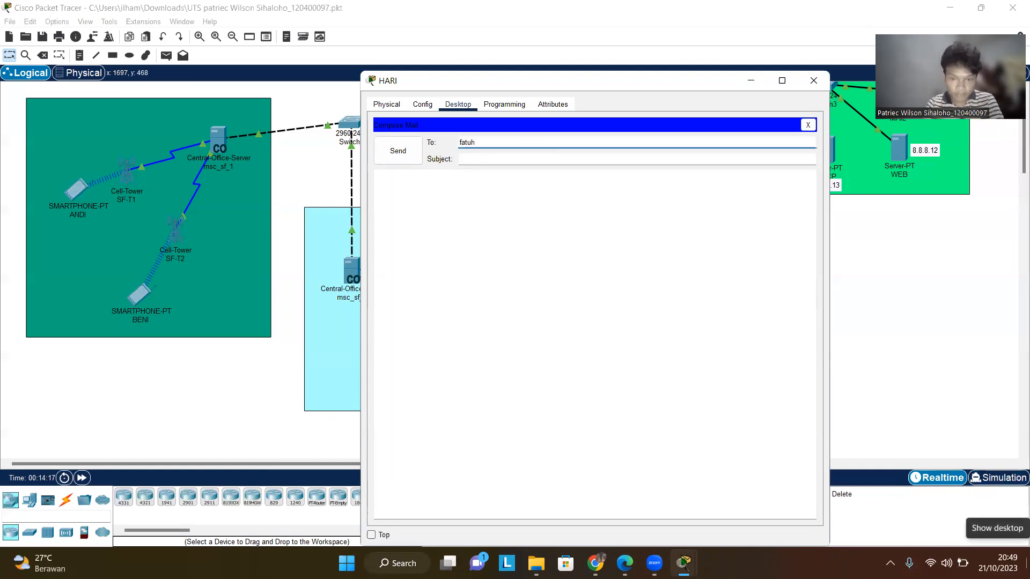
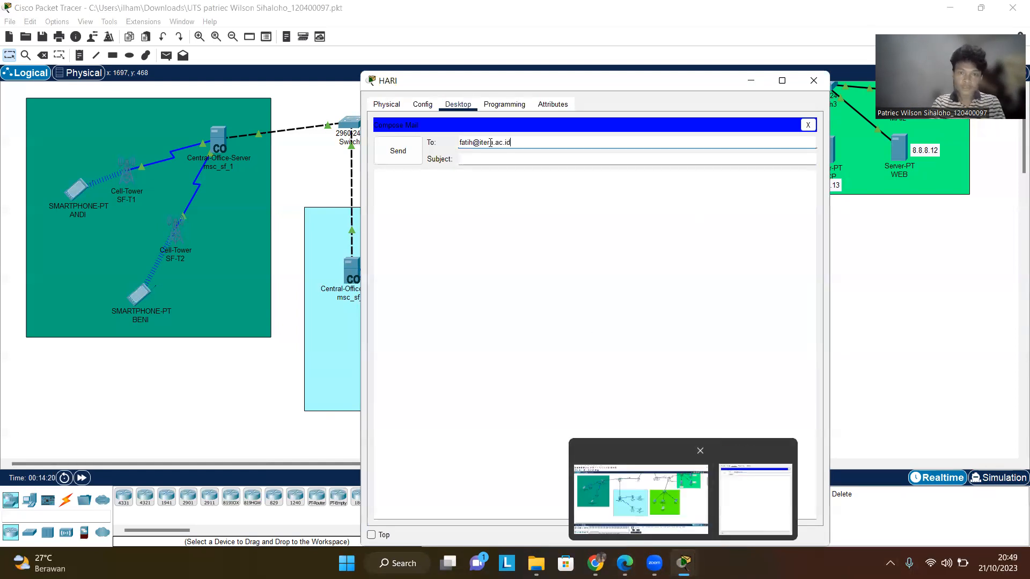
- Enter the subject haii and body haiii, send the mail to FATIH and close HARI's window
left_click(501, 159)
type("hai")
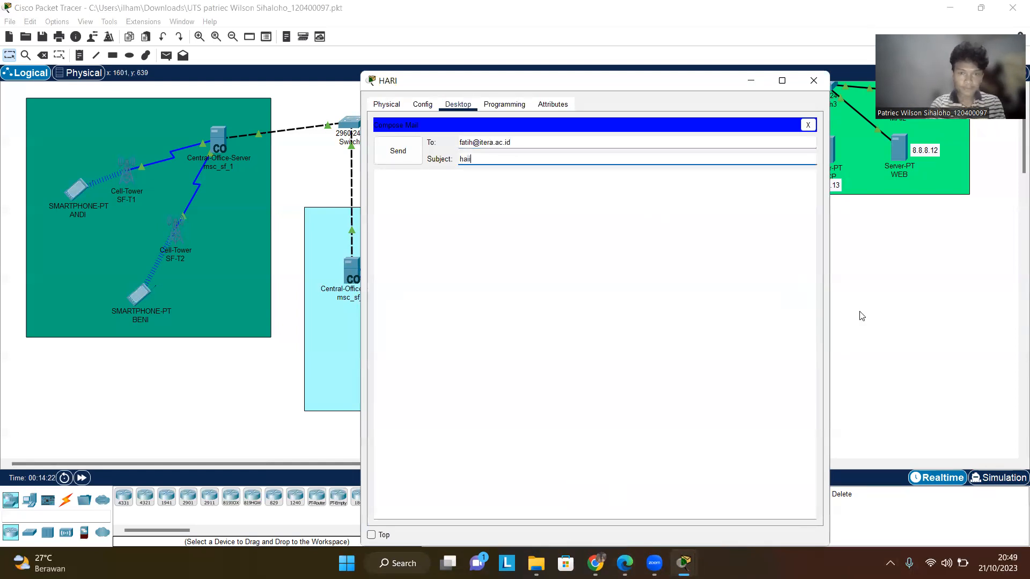
type("i")
left_click(588, 186)
type("haiii")
left_click(398, 151)
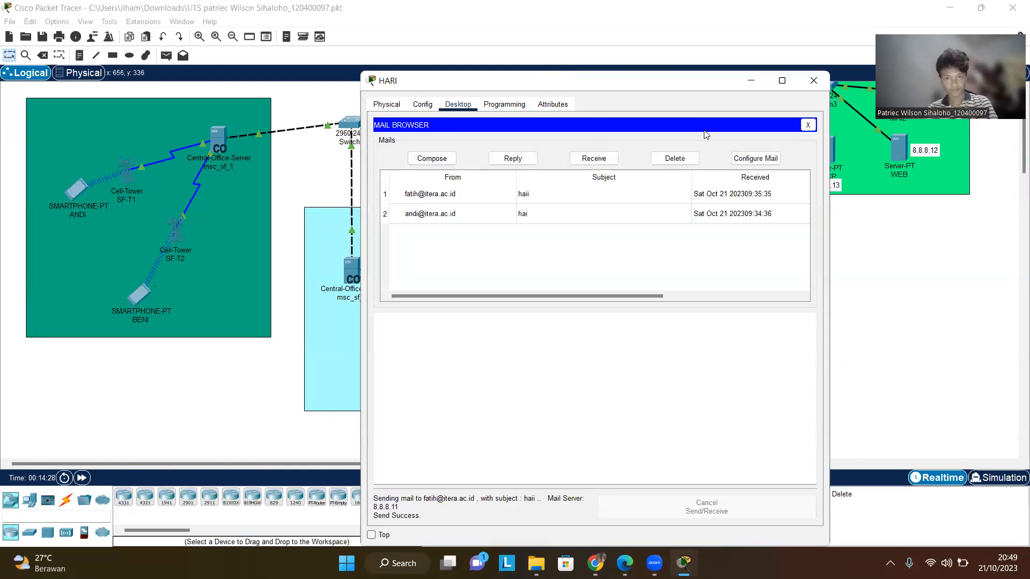
left_click(814, 81)
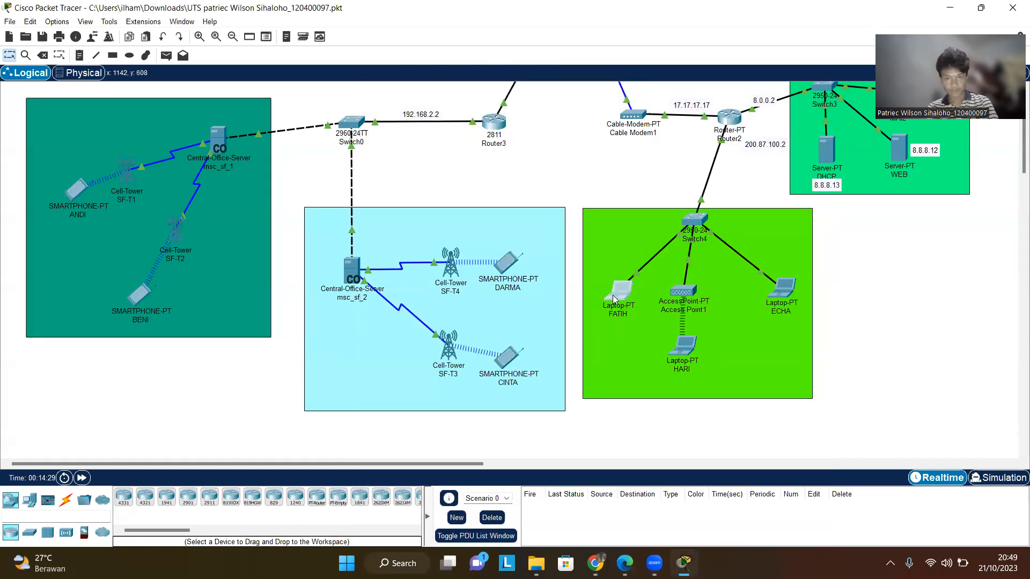
- Open FATIH's email client, receive new mail and view HARI's haii message
left_click(612, 295)
left_click(612, 294)
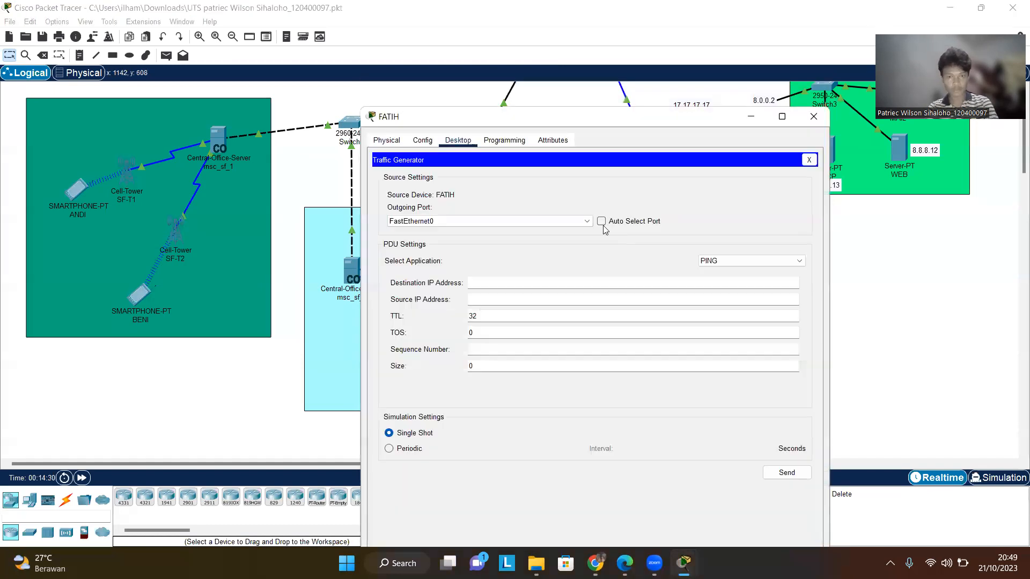
left_click(808, 161)
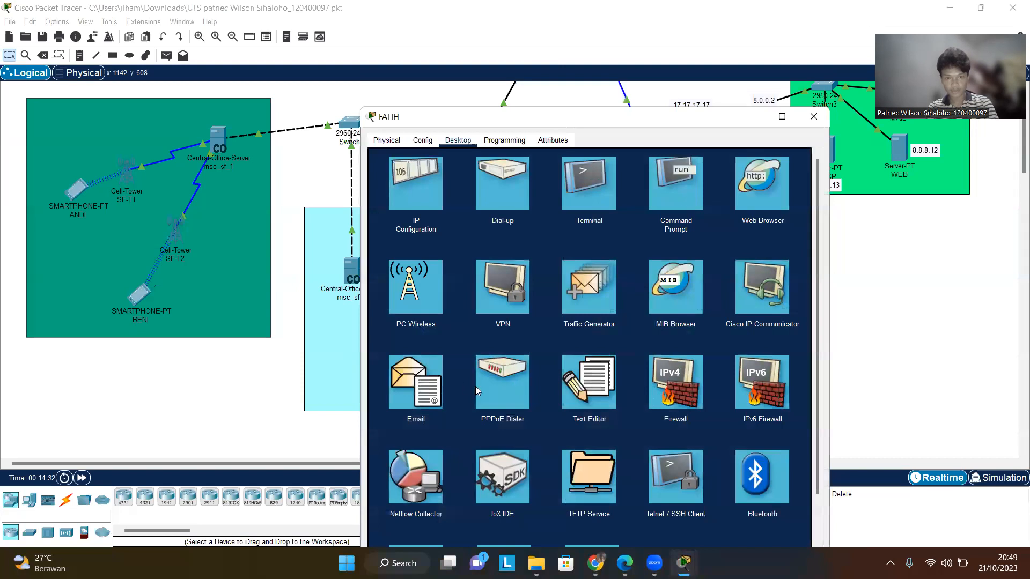
left_click(441, 387)
left_click(594, 194)
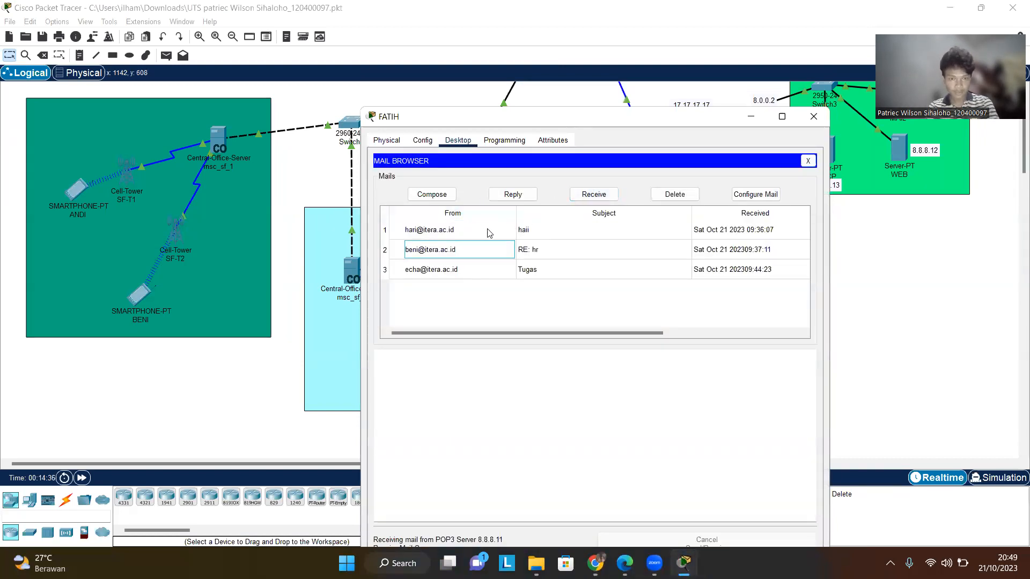
left_click(514, 231)
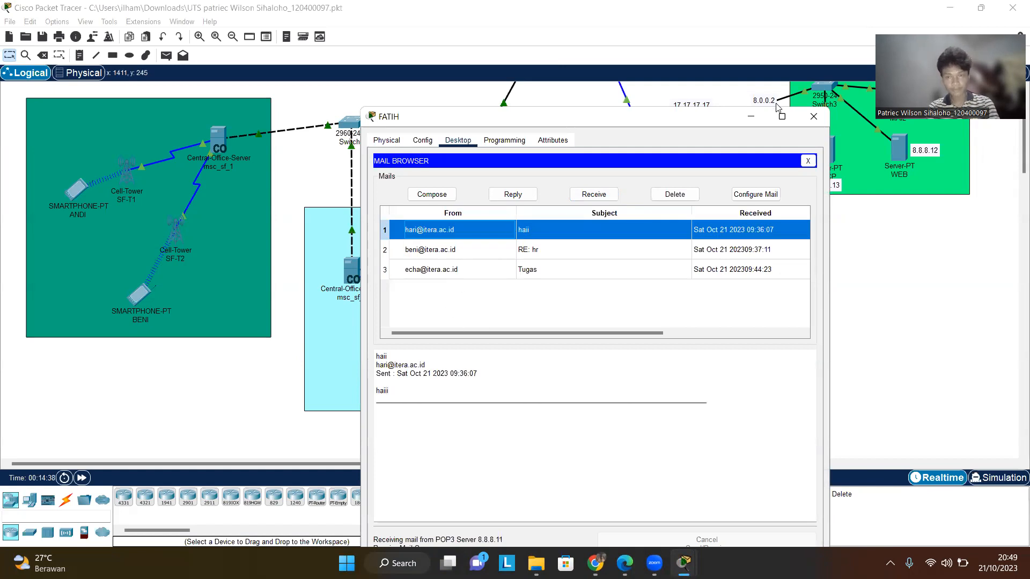
- Close FATIH's window, then start a new mail in HARI's email client addressed to ANDI's itera.ac.id address
left_click(814, 117)
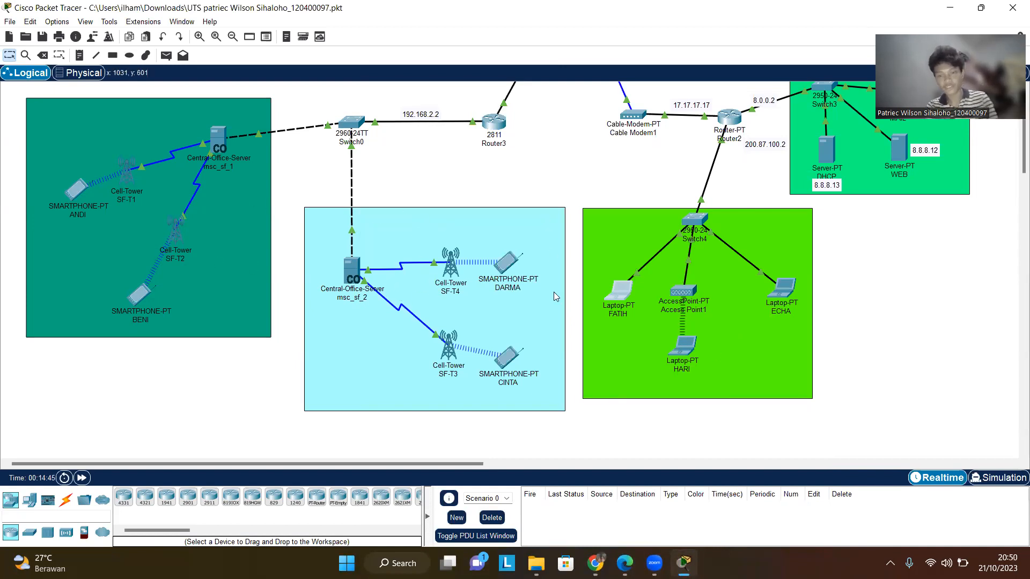
double_click(691, 340)
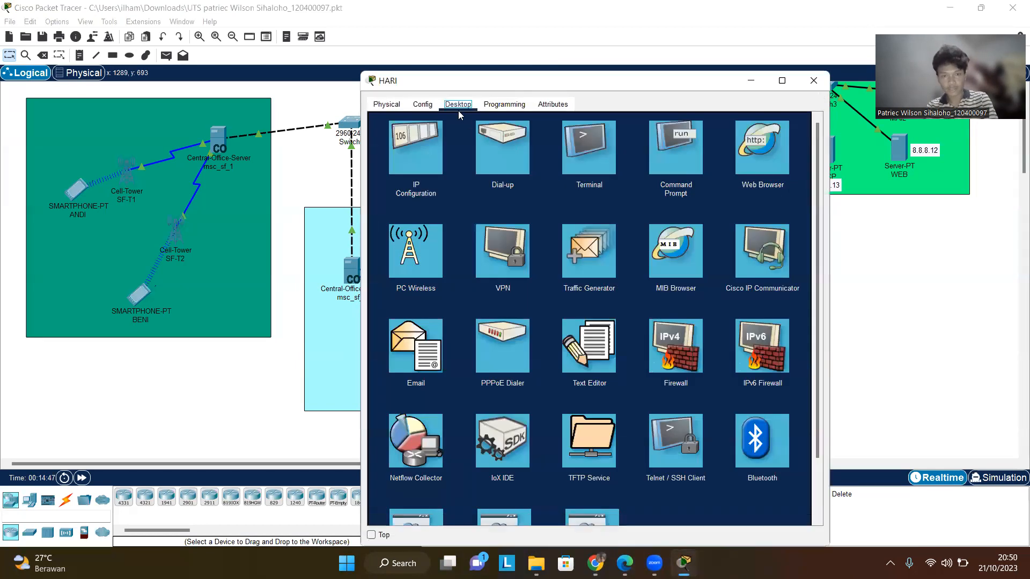
left_click(433, 364)
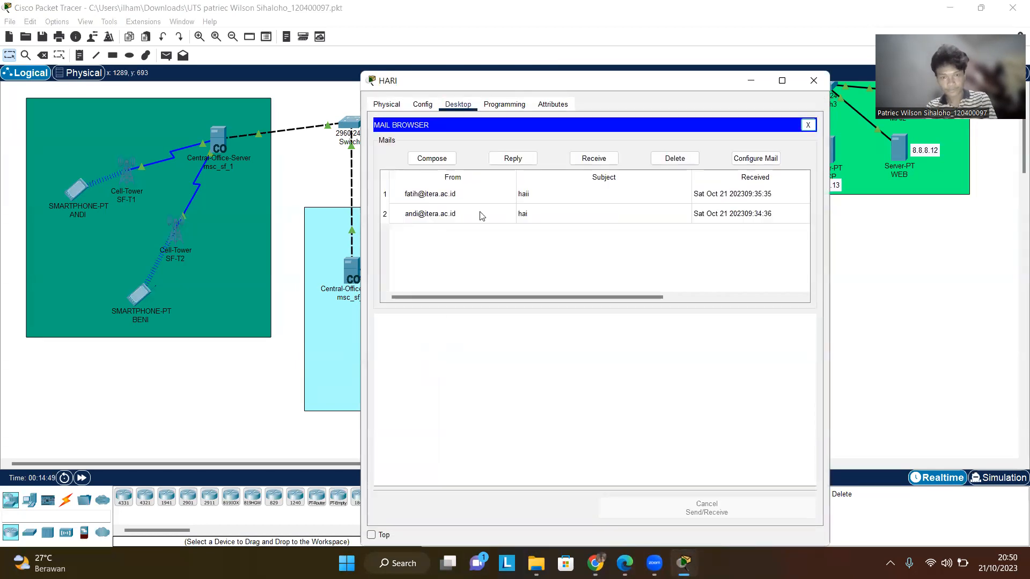
left_click(434, 160)
left_click(506, 140)
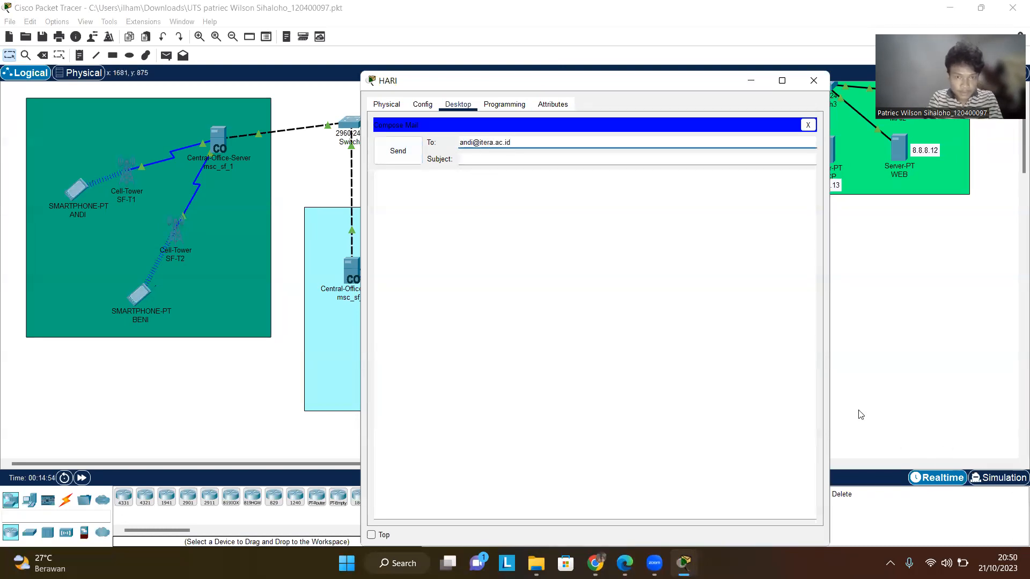
- Enter the subject hi andi and body andii hi, send the mail to ANDI and close HARI's window
left_click(628, 157)
type("hi andi")
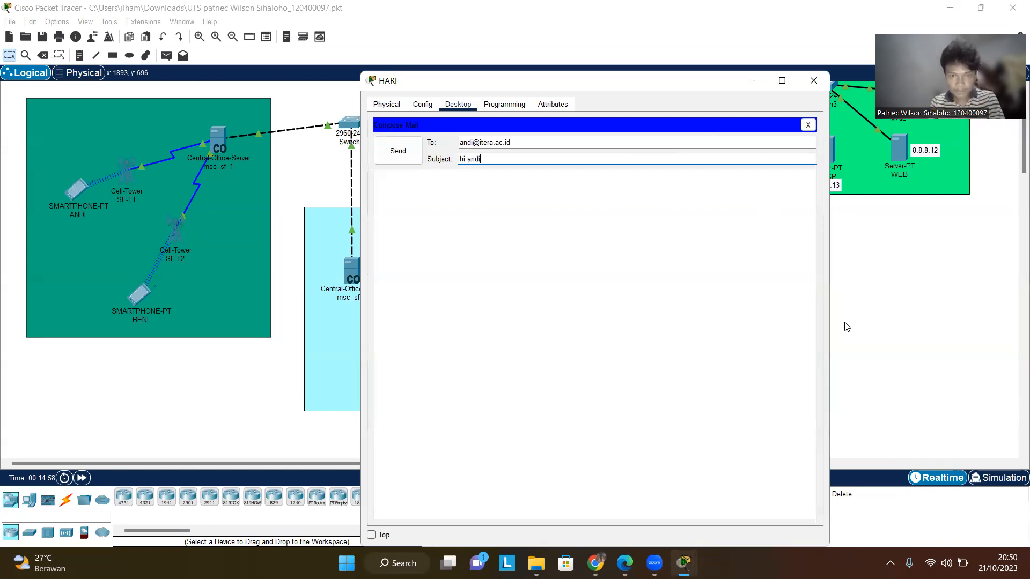
key("Tab")
type("an")
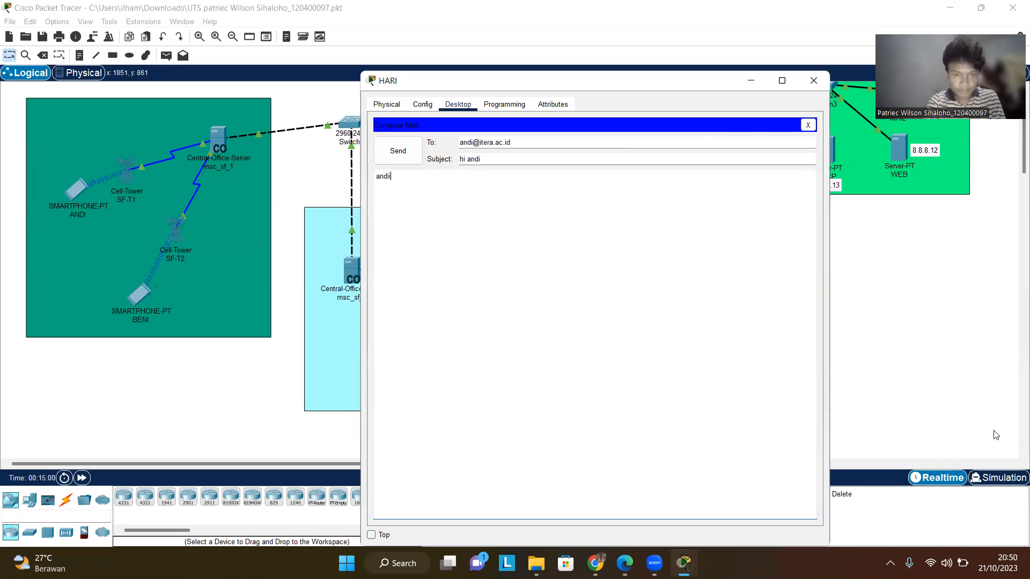
left_click(408, 163)
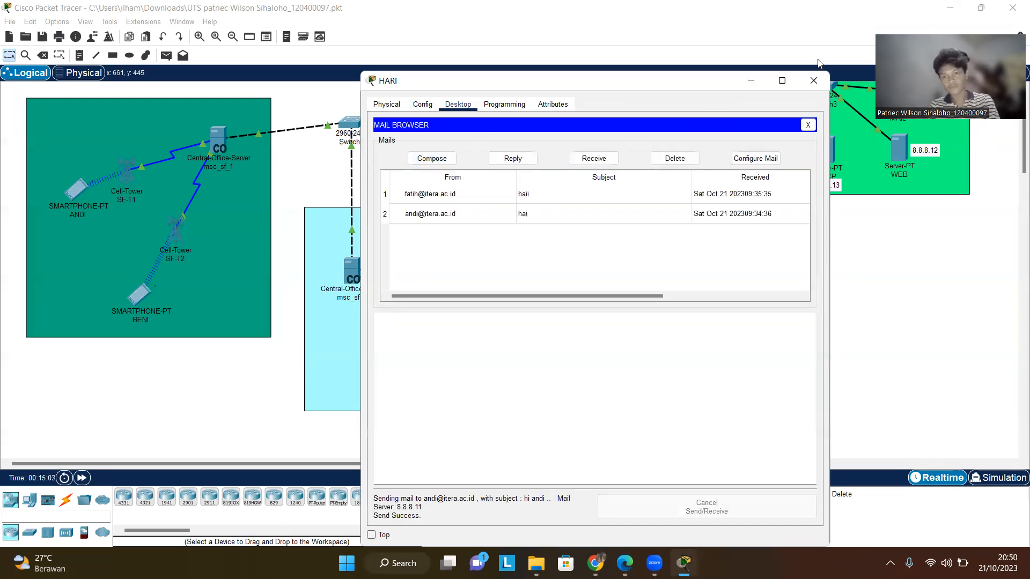
left_click(819, 79)
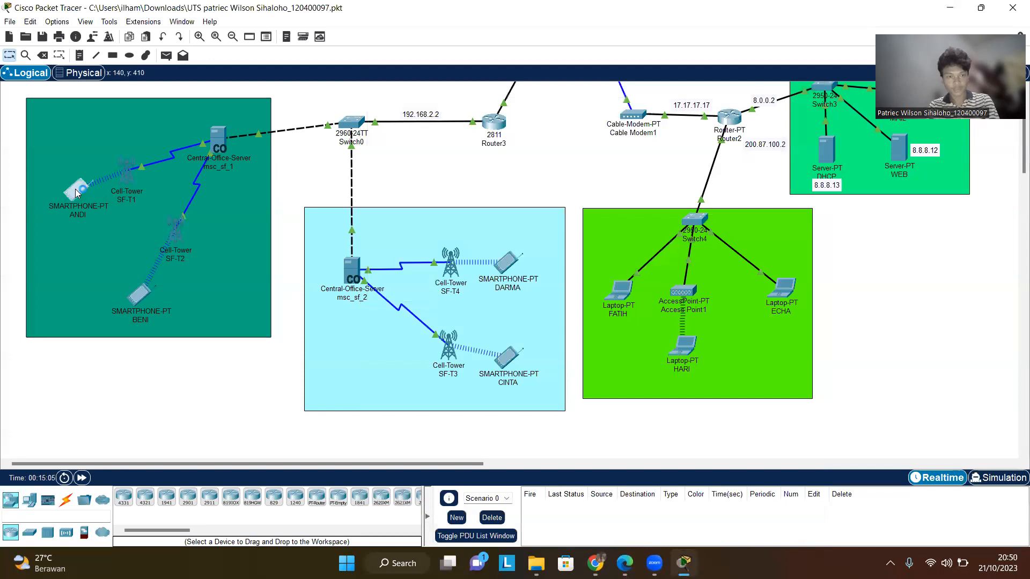
- Open ANDI's email client, receive new mail, view HARI's hi andi message and close the window
left_click(77, 192)
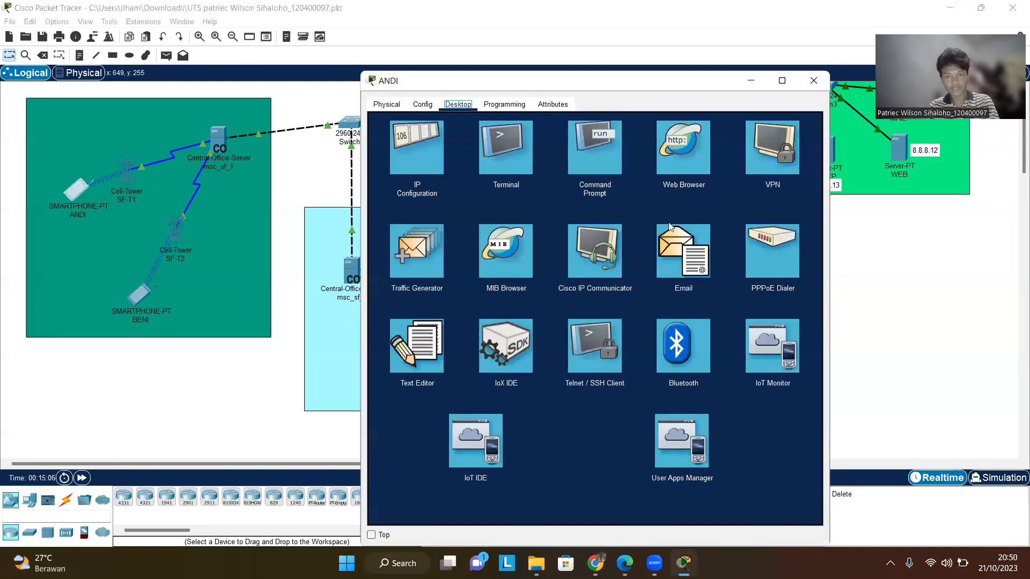
left_click(669, 226)
left_click(594, 159)
left_click(459, 193)
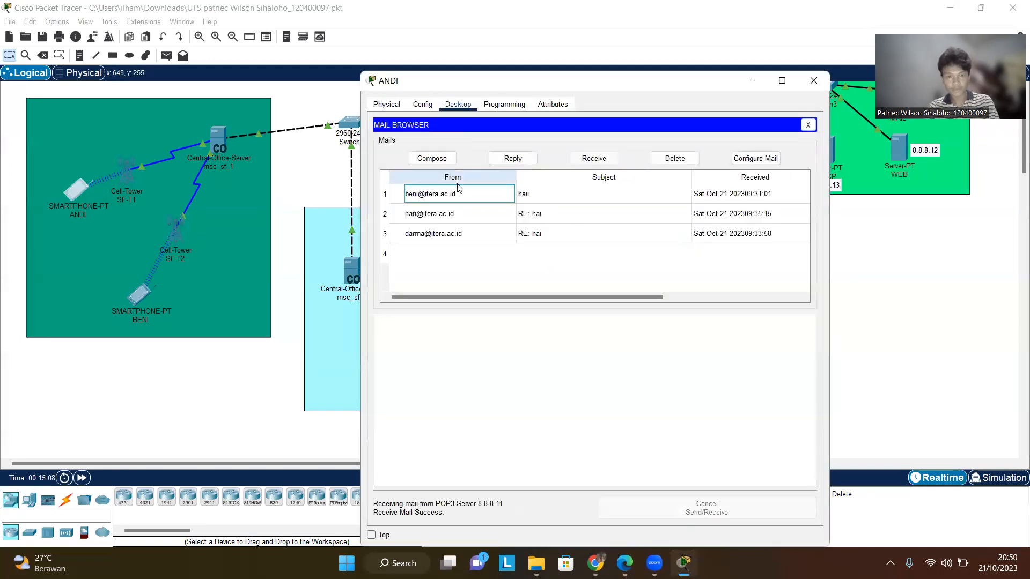
left_click(460, 194)
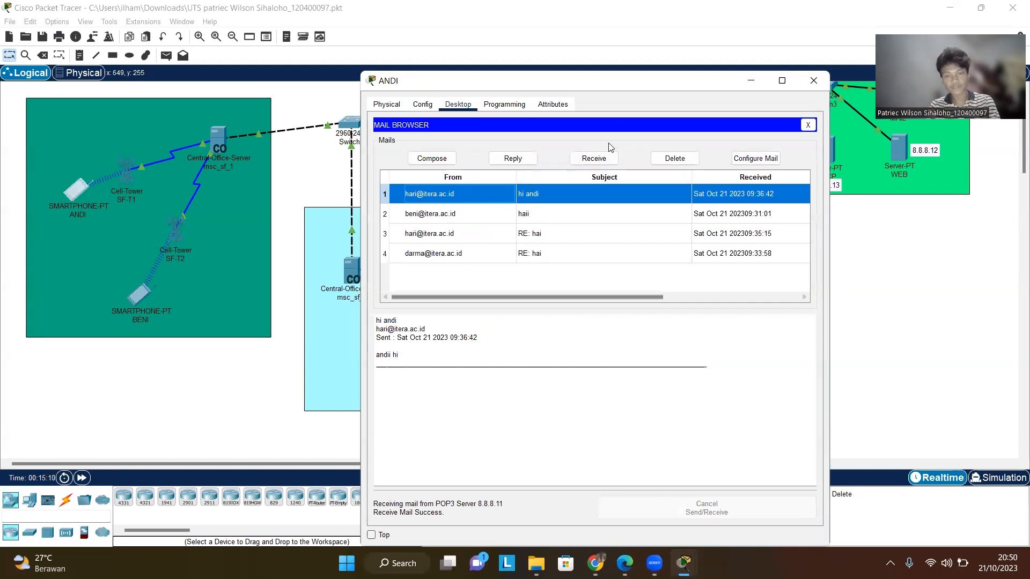
left_click(815, 80)
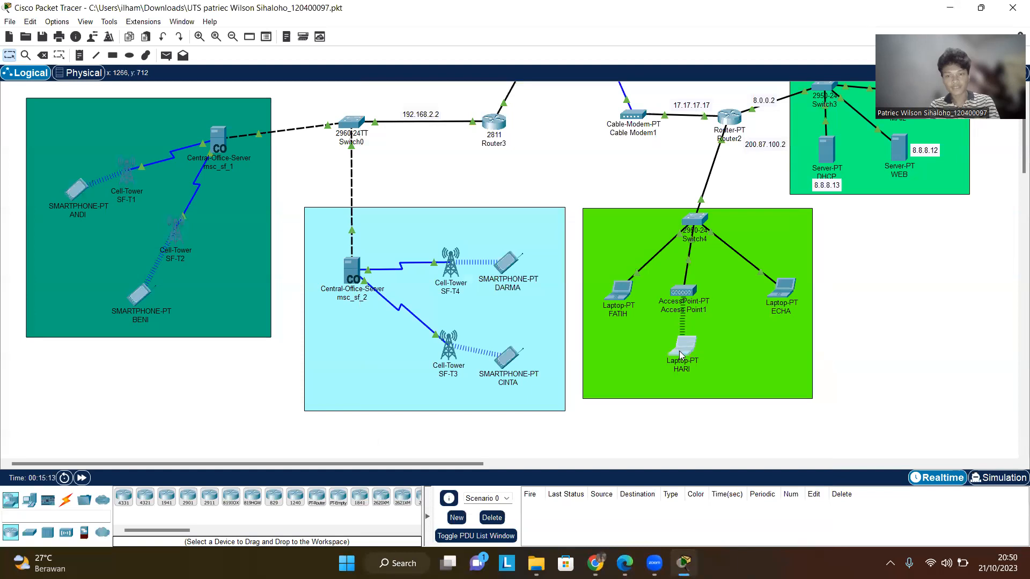
- Open HARI's email client and compose a new mail addressed to CINTA's itera.ac.id address
left_click(679, 351)
left_click_drag(690, 74, 695, 142)
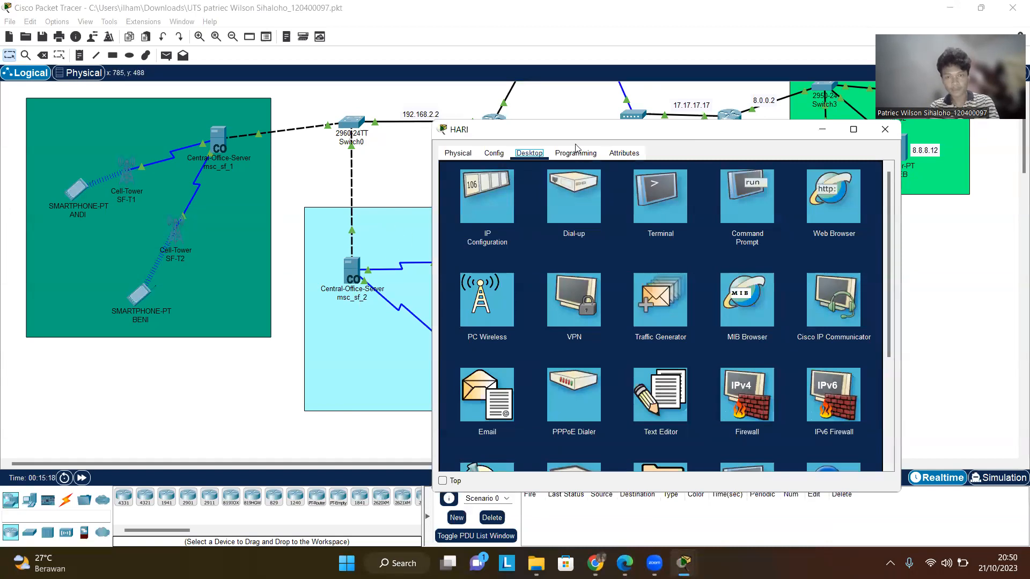
scroll(624, 324, "down", 1)
left_click(514, 345)
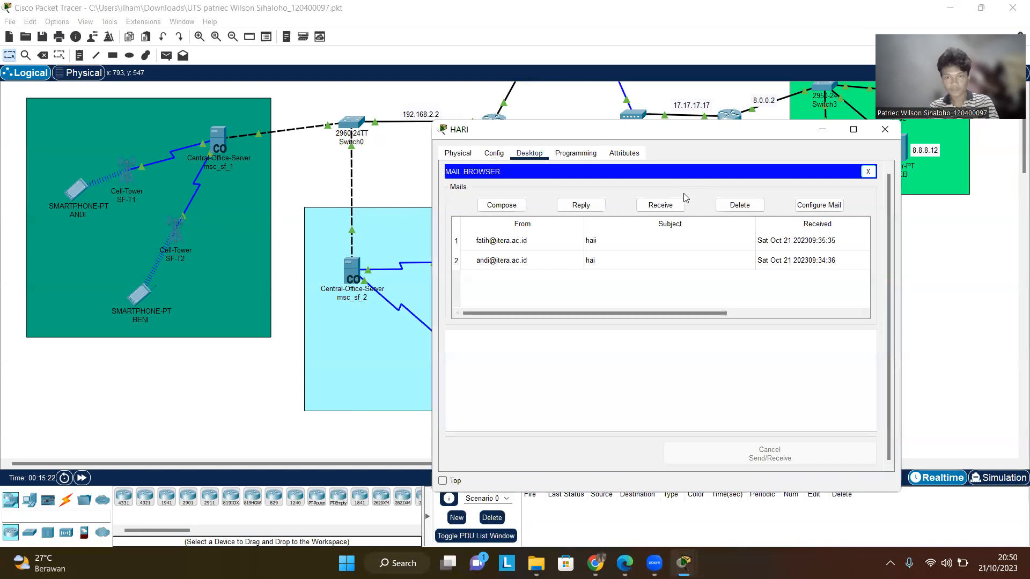
left_click(502, 205)
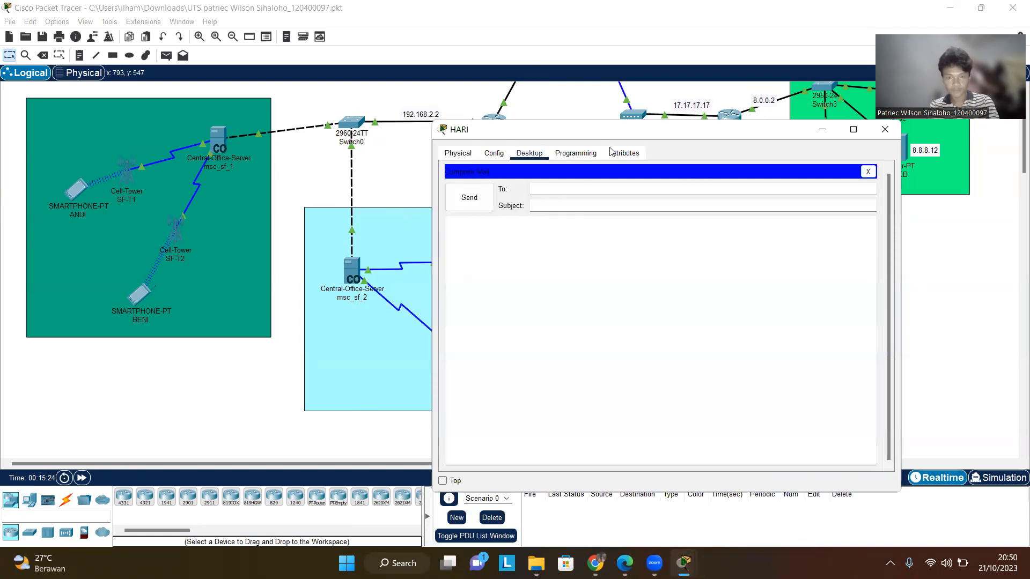
left_click_drag(642, 139, 642, 101)
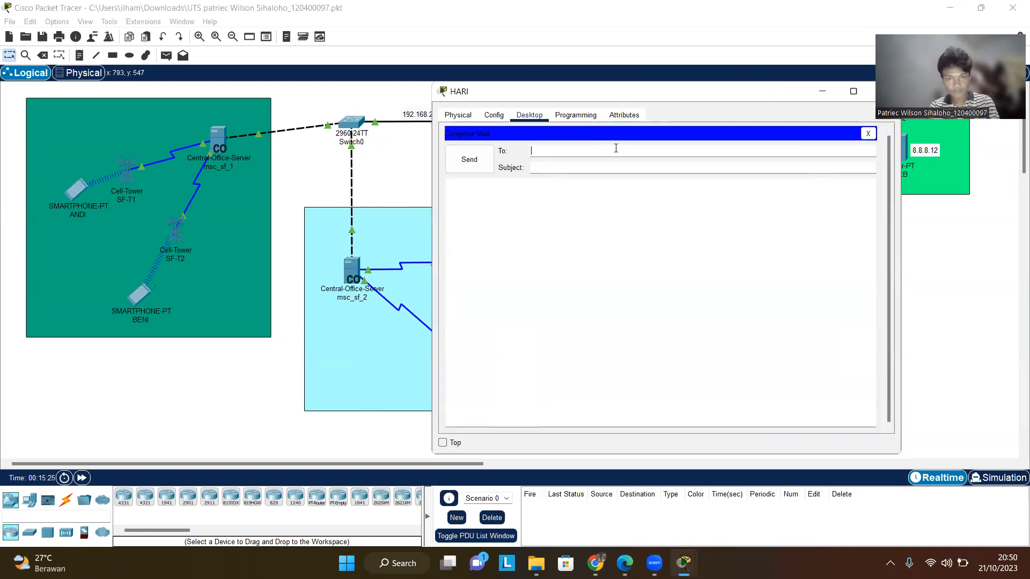
left_click(615, 148)
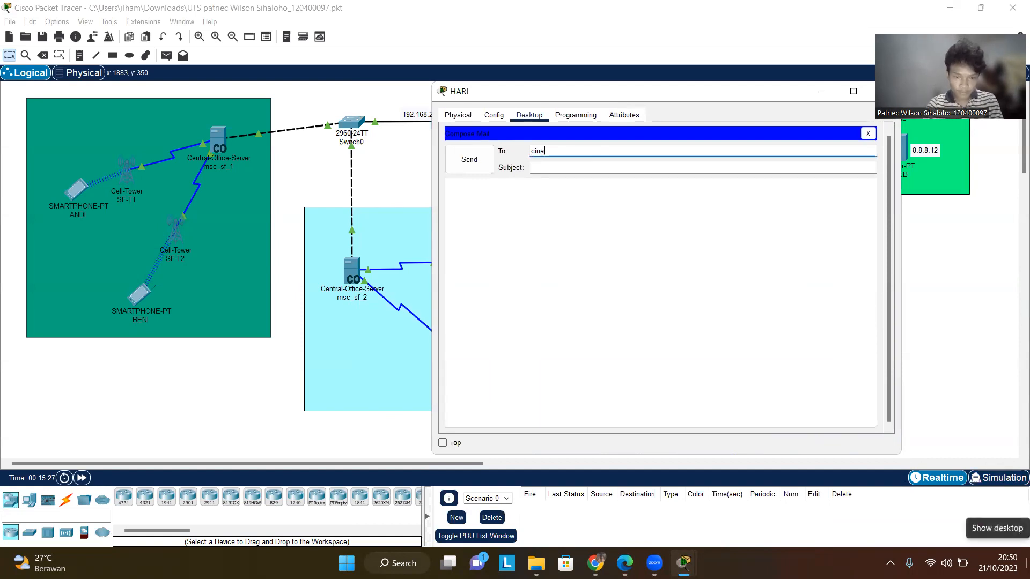
key("Num_Lock")
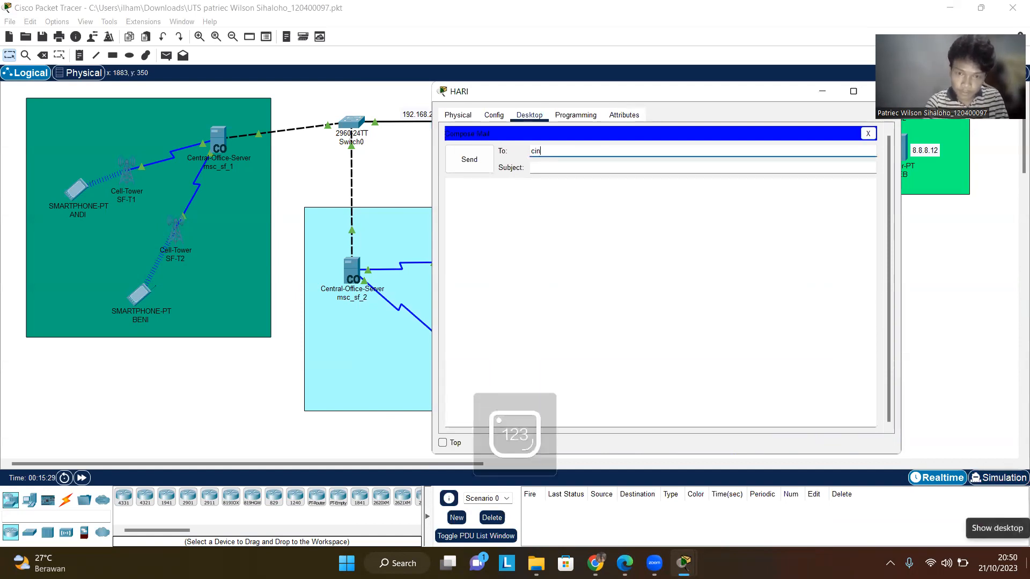
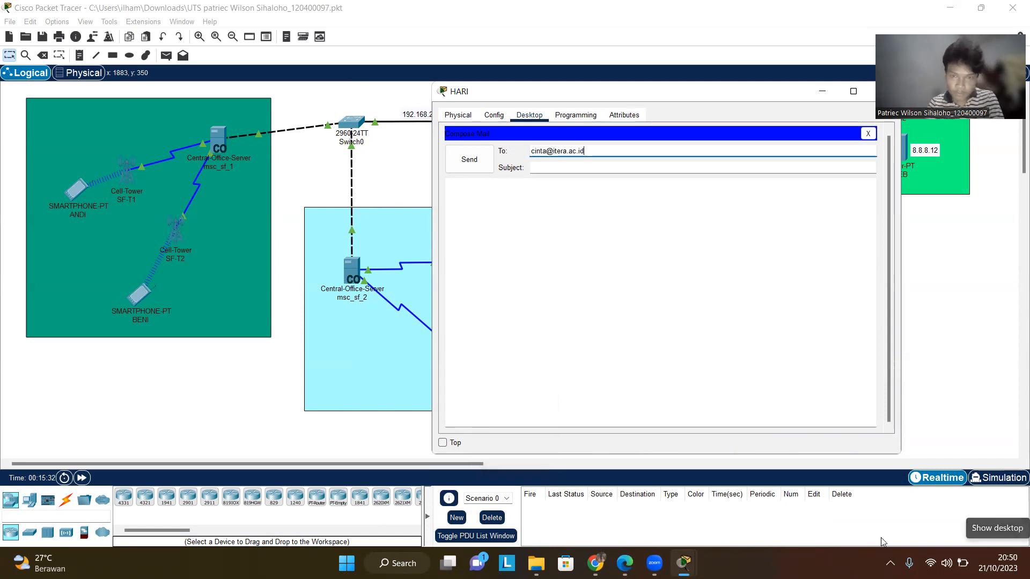
- Enter the subject hai and body hai cinta, send the mail to CINTA and close HARI's window
left_click(622, 165)
type("hai")
key("Tab")
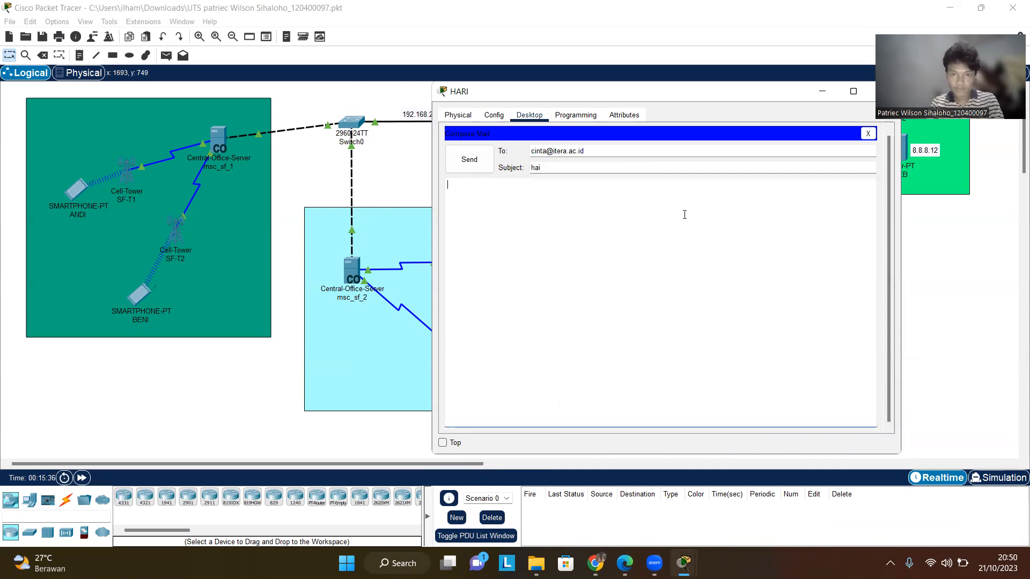
type("hai cinta")
left_click(464, 163)
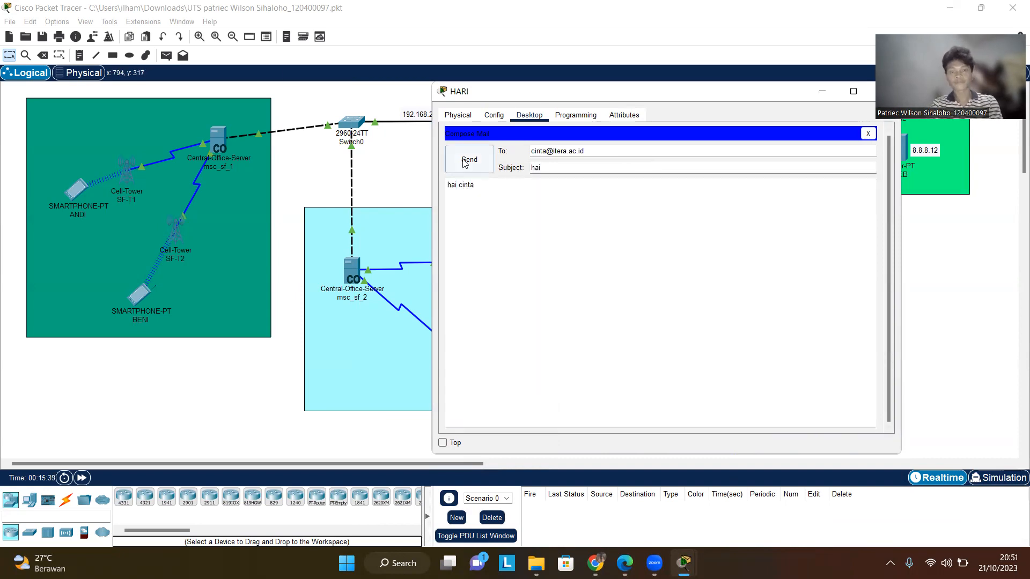
left_click_drag(694, 94, 614, 85)
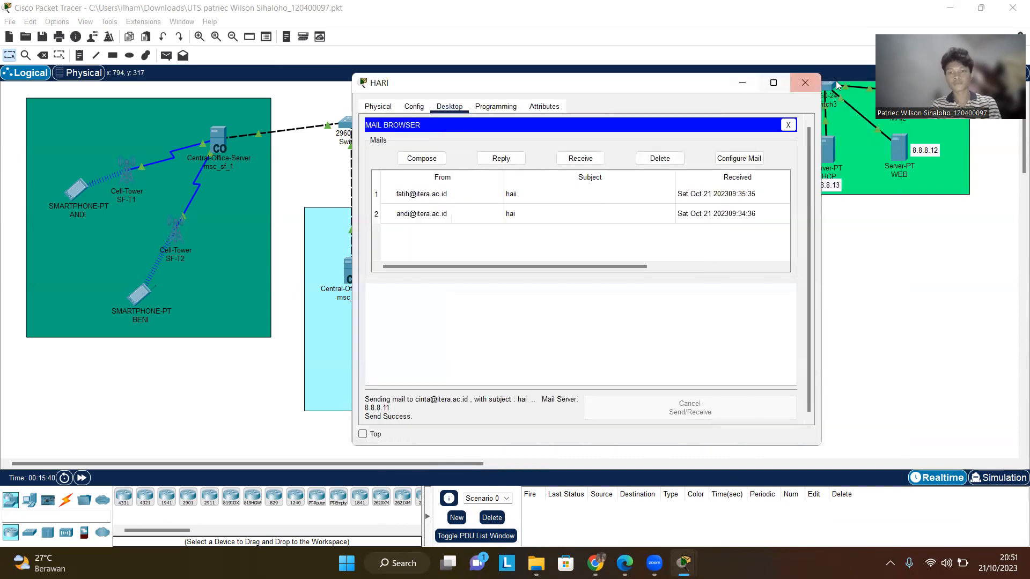
left_click(805, 83)
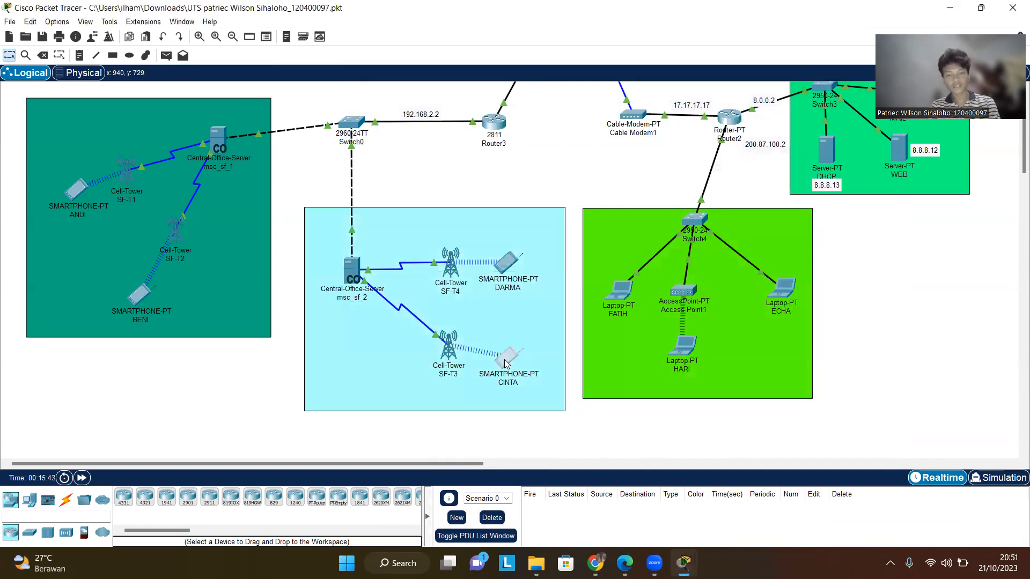
- Open smartphone CINTA's email client, view the top message in the inbox and close the window
left_click(504, 363)
left_click(387, 104)
left_click(434, 104)
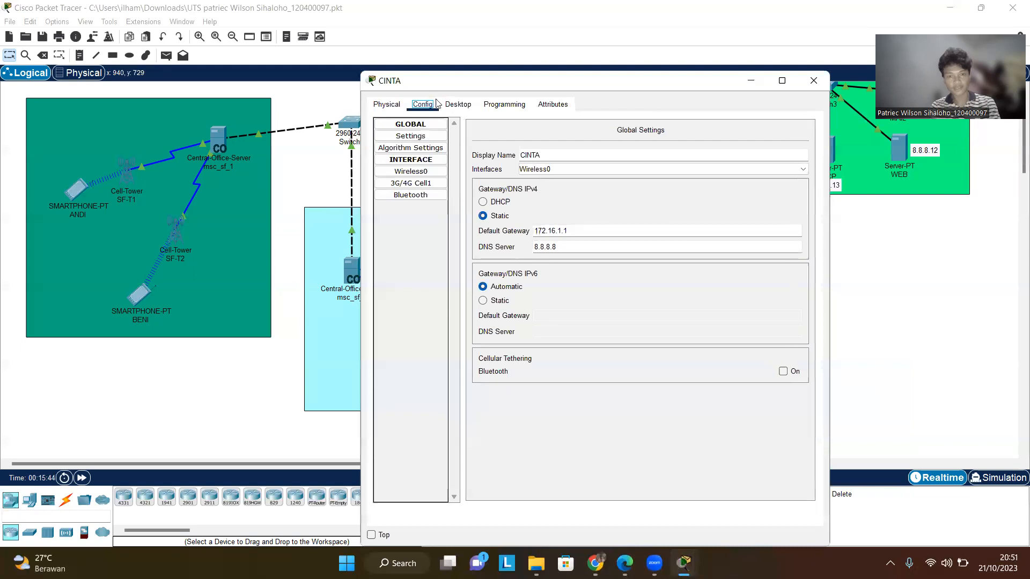
left_click(464, 107)
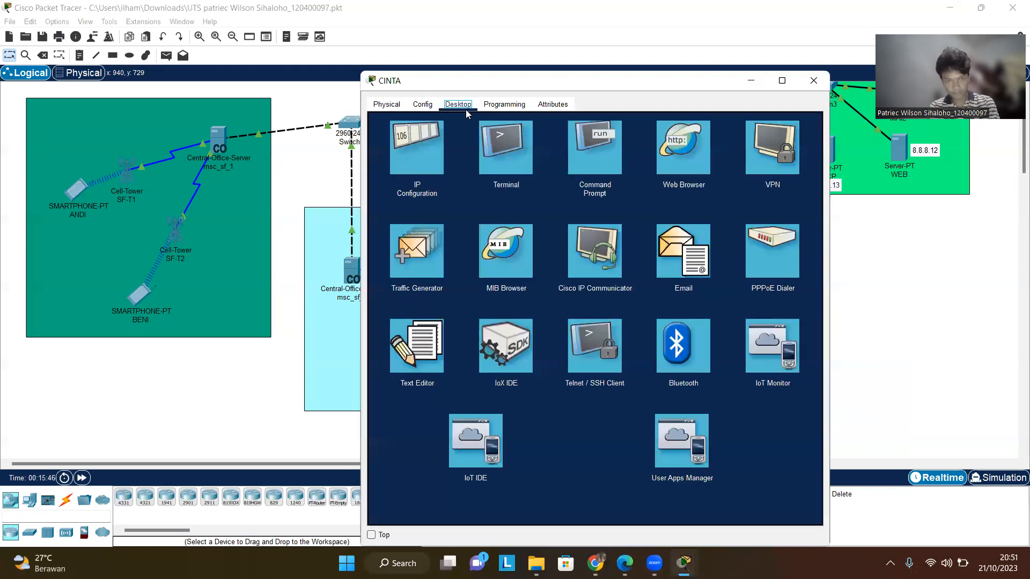
left_click(692, 257)
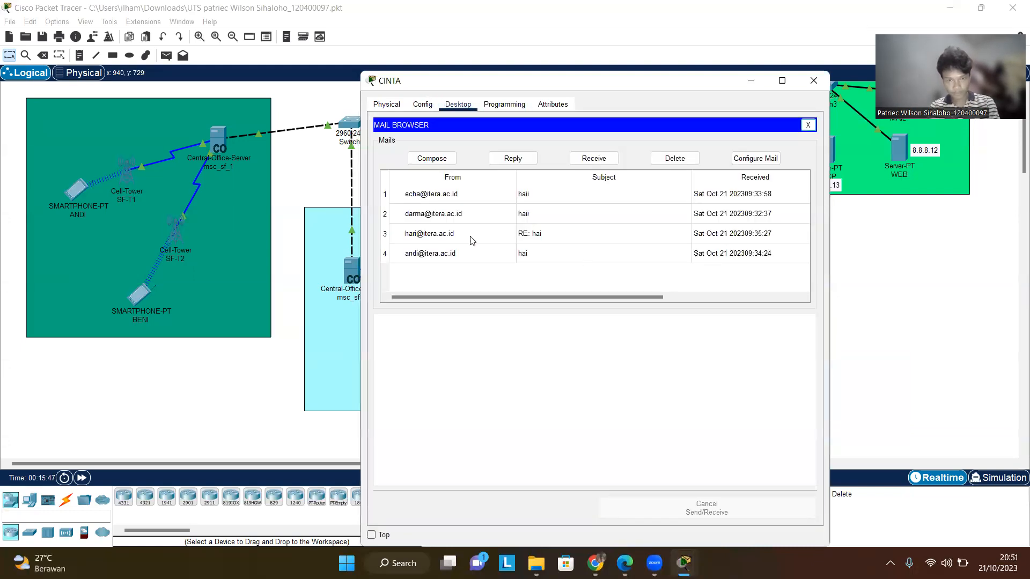
left_click(460, 200)
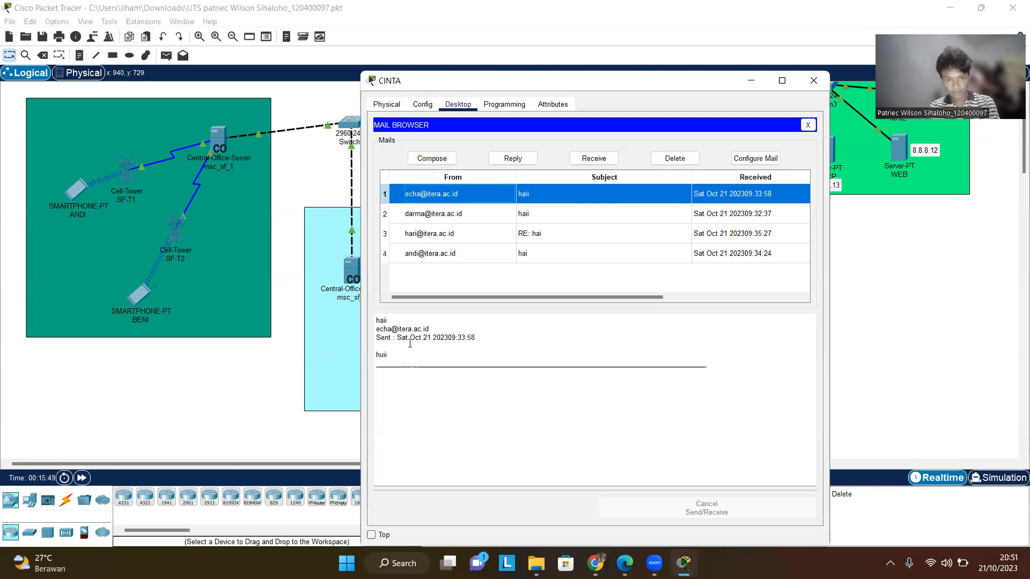
left_click(815, 81)
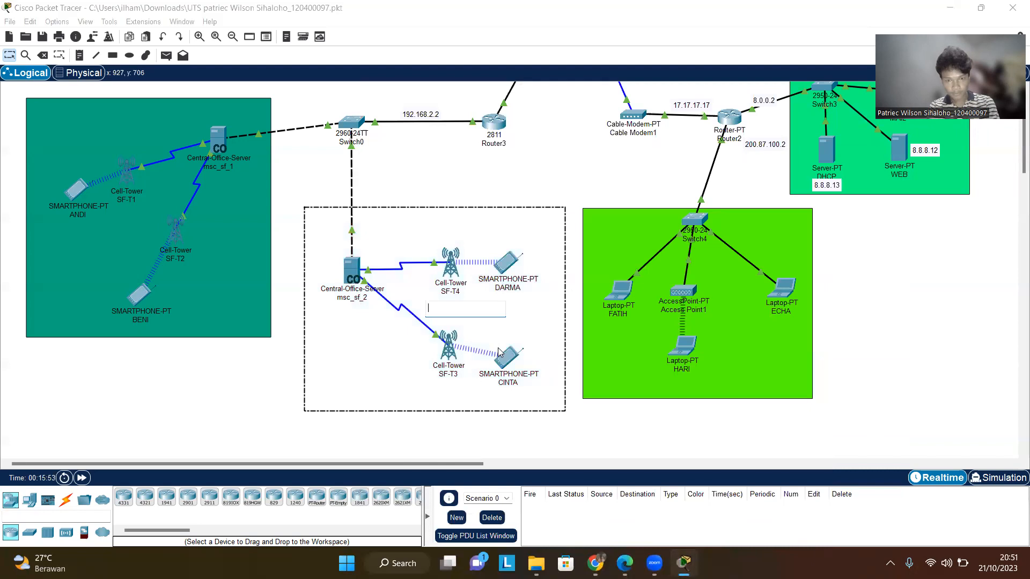
- Reopen CINTA's email client, receive new mail, view HARI's hai message and close the window
left_click(508, 358)
left_click(504, 104)
left_click(423, 104)
left_click(455, 105)
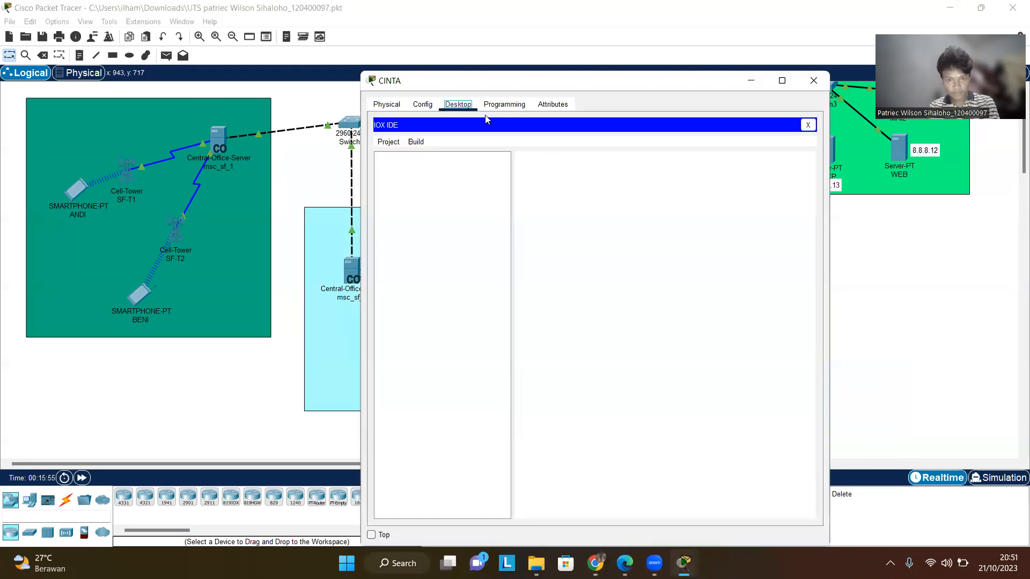
left_click(807, 125)
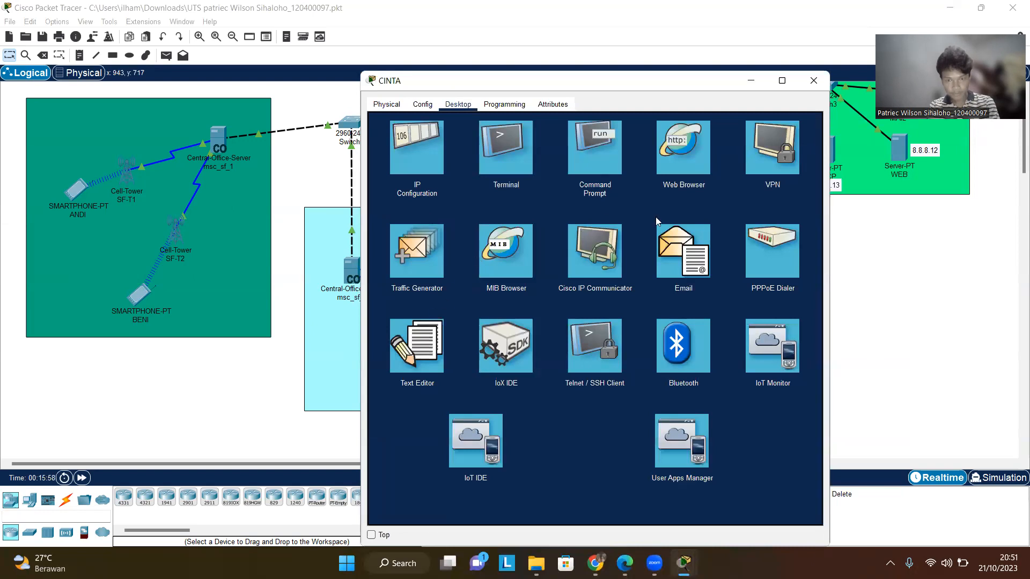
left_click(697, 239)
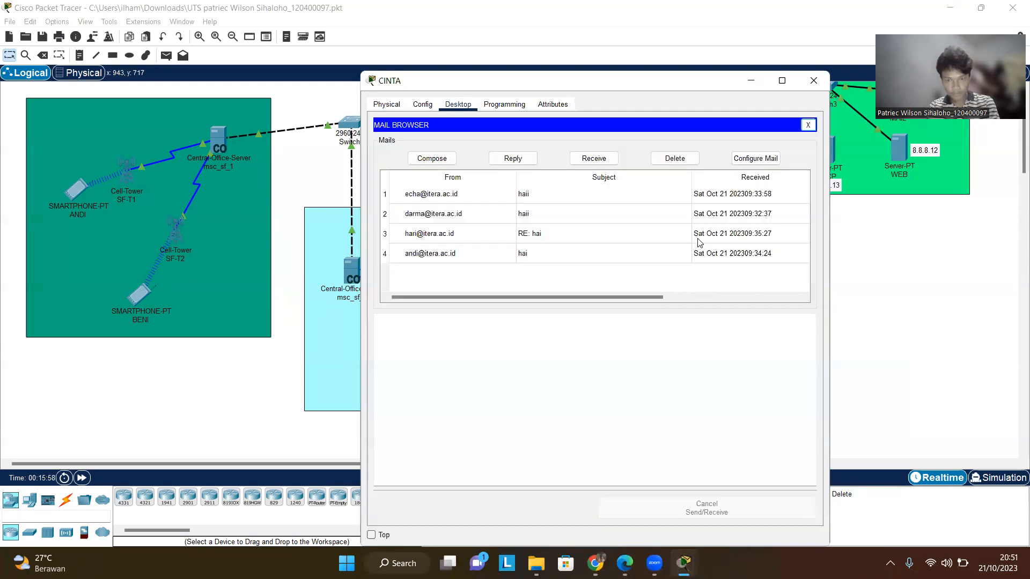
left_click(605, 160)
left_click(447, 196)
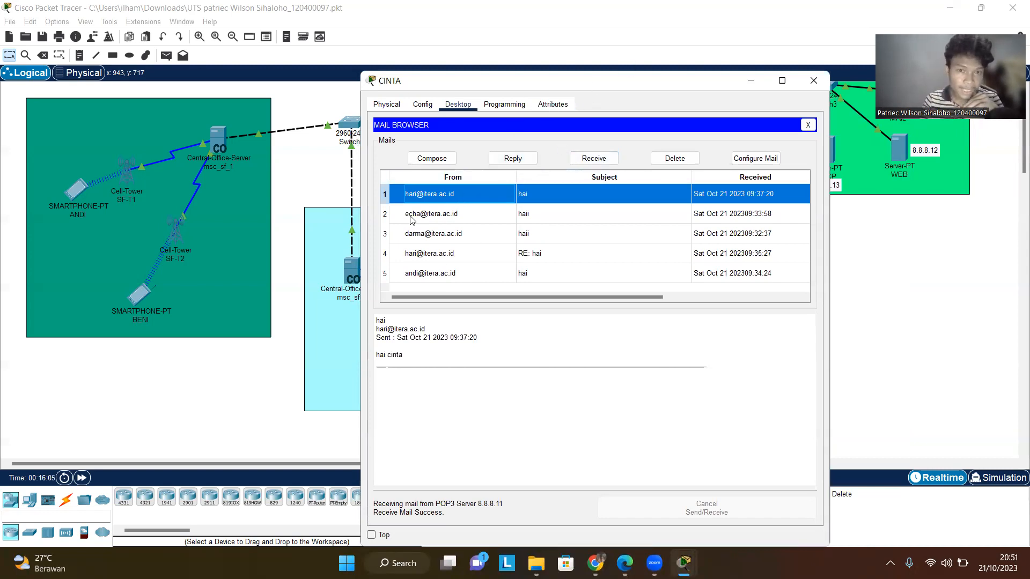
left_click(820, 83)
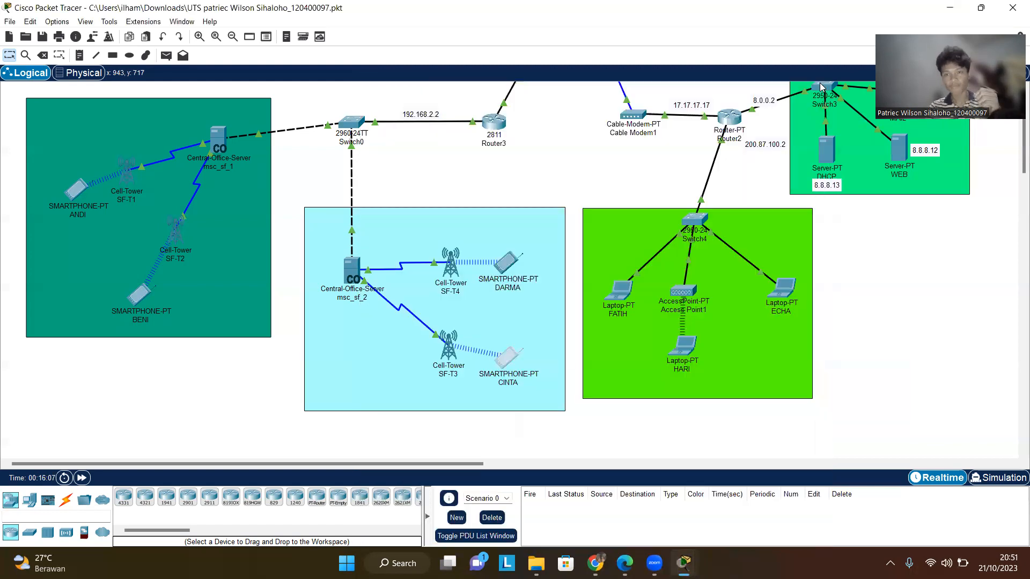
scroll(723, 173, "up", 2)
scroll(702, 235, "up", 1)
scroll(700, 236, "down", 1)
scroll(700, 236, "up", 1)
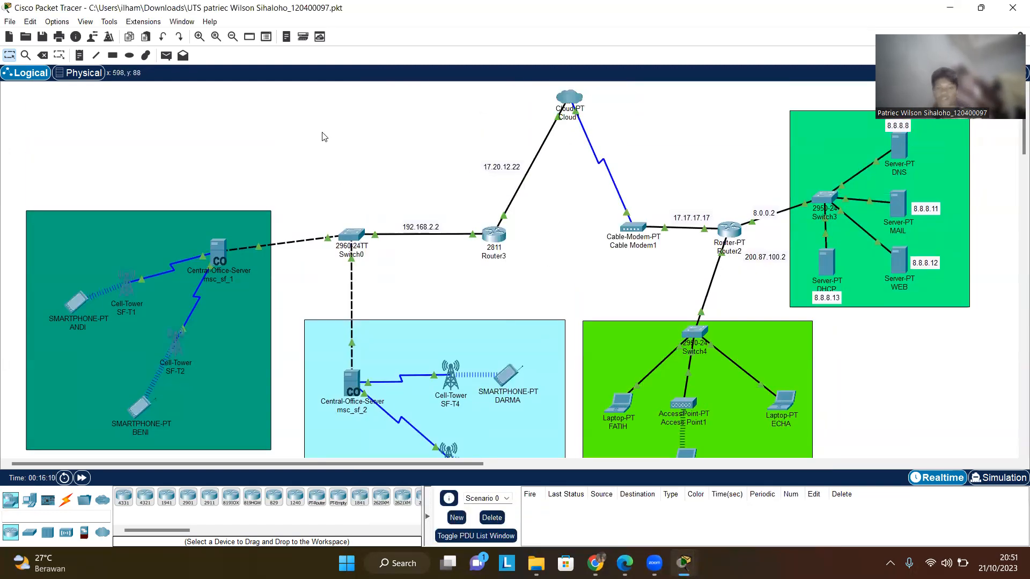